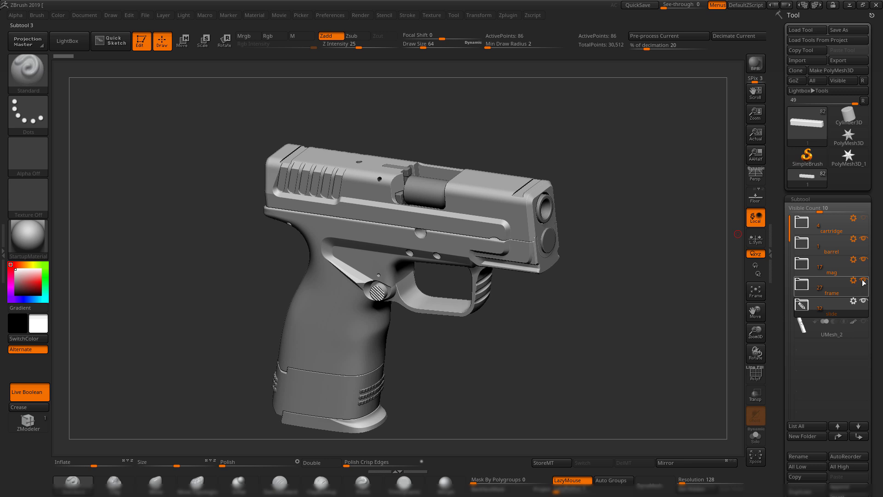
- Hide the frame and slide folders and make the subtool inside the barrel folder active
left_click(864, 281)
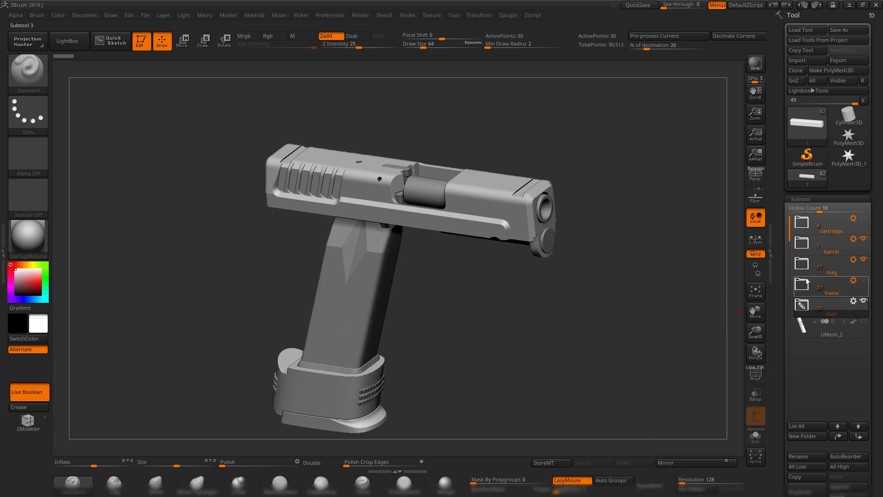
mouse_move(804, 270)
left_click(801, 246)
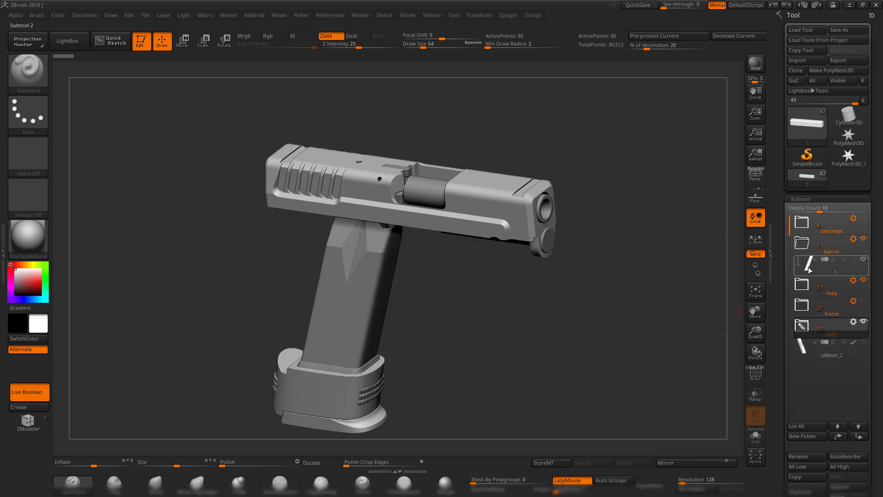
left_click(864, 322)
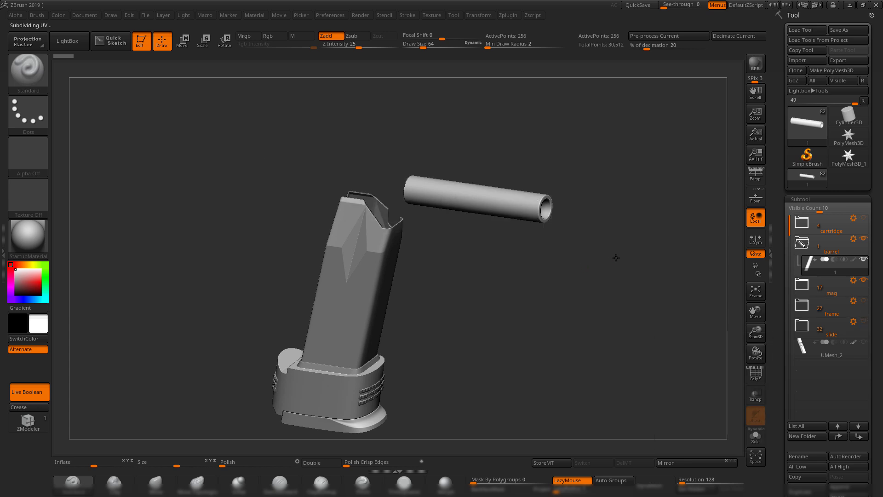
- Check the barrel from the side and show the slide folder again
left_click_drag(570, 265, 681, 300)
mouse_move(866, 303)
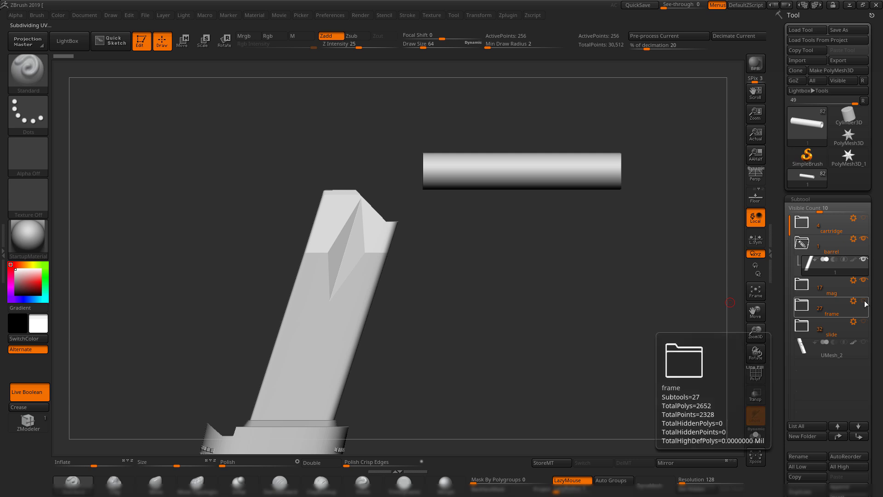
left_click(863, 322)
mouse_move(611, 312)
left_mouse_down()
mouse_move(586, 306)
mouse_move(576, 326)
mouse_move(568, 306)
mouse_move(735, 128)
left_mouse_up()
- Switch to Maya and delete the protruding serration blocks on the rear side of the slide
left_click(848, 6)
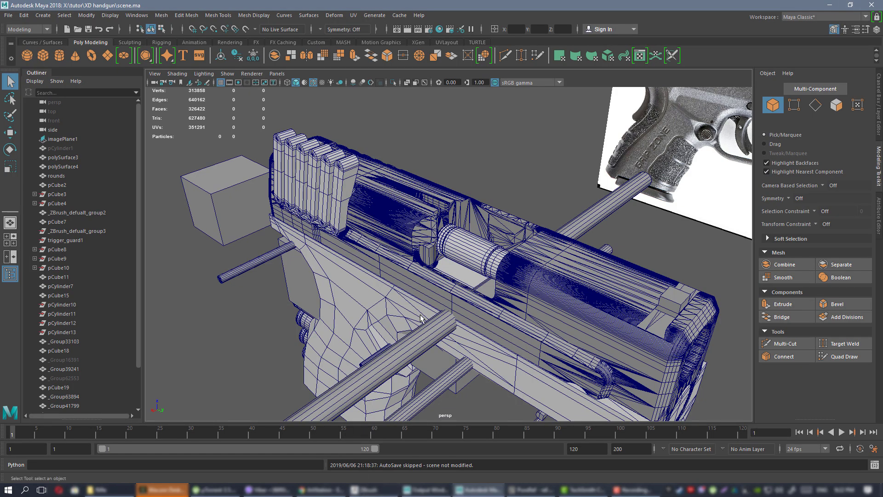
left_click_drag(460, 258, 395, 271, "alt")
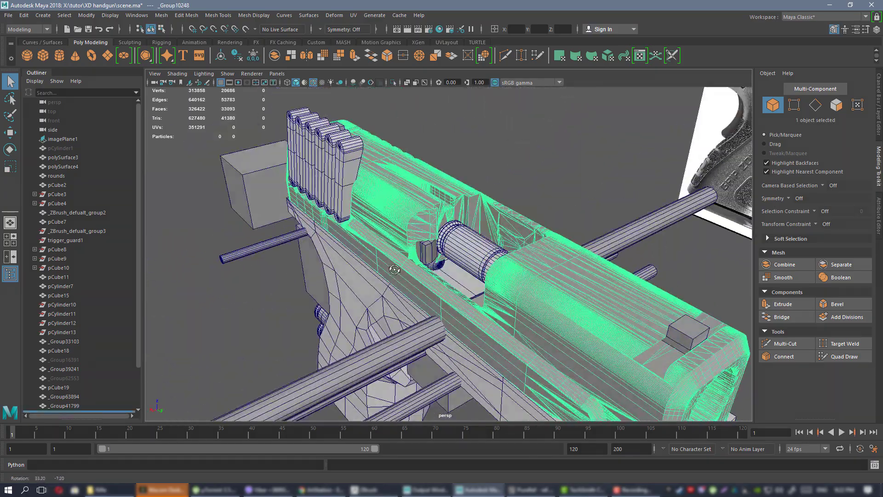
scroll(395, 271, "up", 3)
left_click(383, 184)
key("Delete")
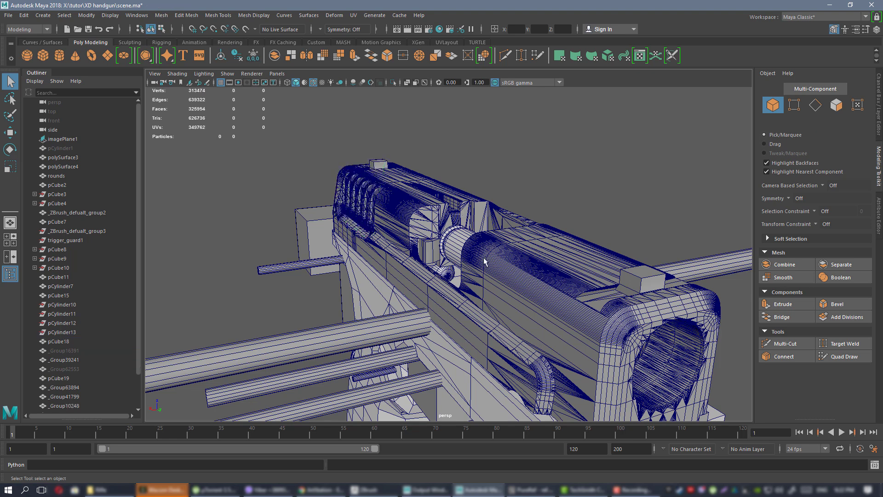
- Turn off the wireframe overlay and move the cartridge along Y to about 1.24, out past the slide's front end
left_click(313, 84)
mouse_move(416, 248)
left_mouse_down("alt")
mouse_move(503, 242)
mouse_move(490, 267)
mouse_move(462, 263)
left_mouse_up("alt")
scroll(490, 267, "up", 3)
left_click(462, 263)
right_click_drag(416, 238, 363, 216, "alt")
left_click_drag(506, 290, 504, 255, "alt")
key("w")
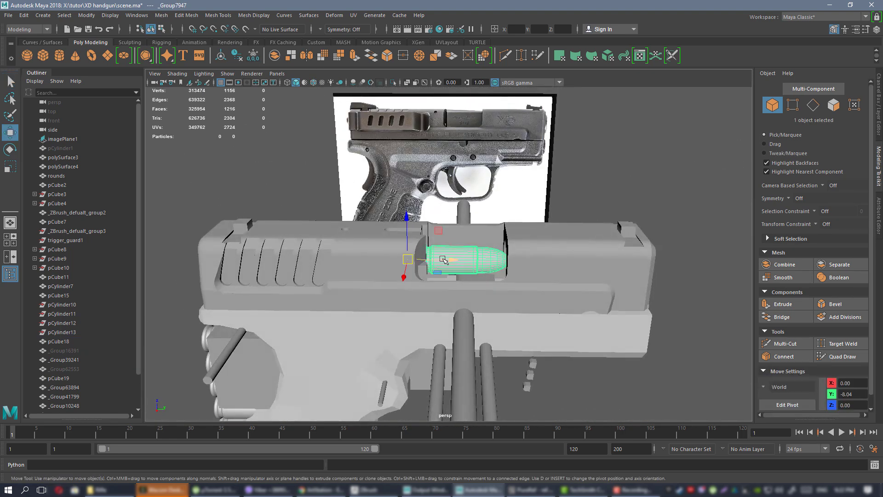
left_click_drag(441, 259, 709, 268)
scroll(442, 178, "down", 2)
left_click_drag(443, 178, 422, 252, "alt")
- Switch to the PureRef board and examine the photo of the removed barrel lying beside the slide
key("alt+Tab")
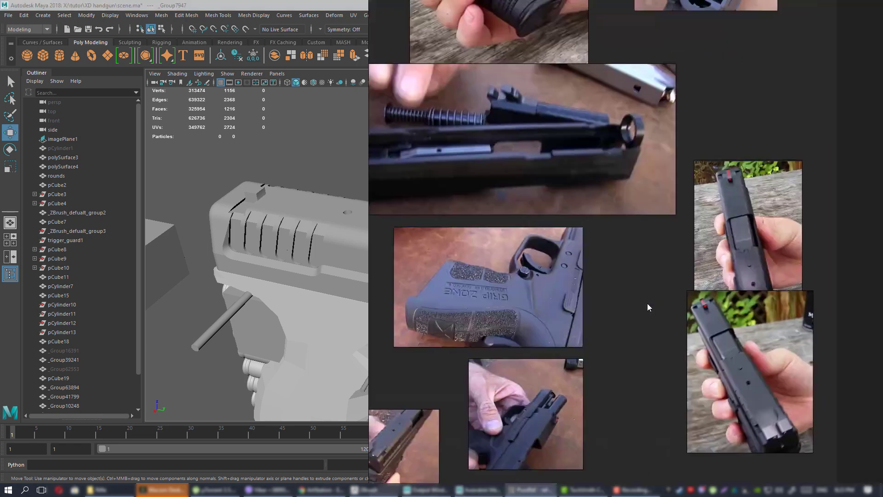
scroll(534, 260, "down", 9)
middle_click_drag(477, 217, 802, 257)
left_click(608, 243)
scroll(608, 243, "up", 6)
middle_click_drag(661, 217, 561, 233)
middle_click_drag(648, 202, 636, 211)
scroll(636, 211, "up", 4)
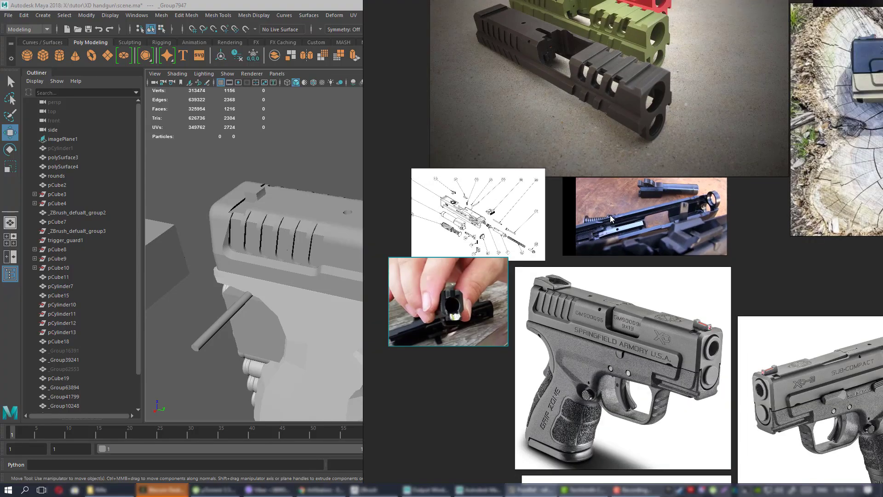
scroll(643, 202, "up", 3)
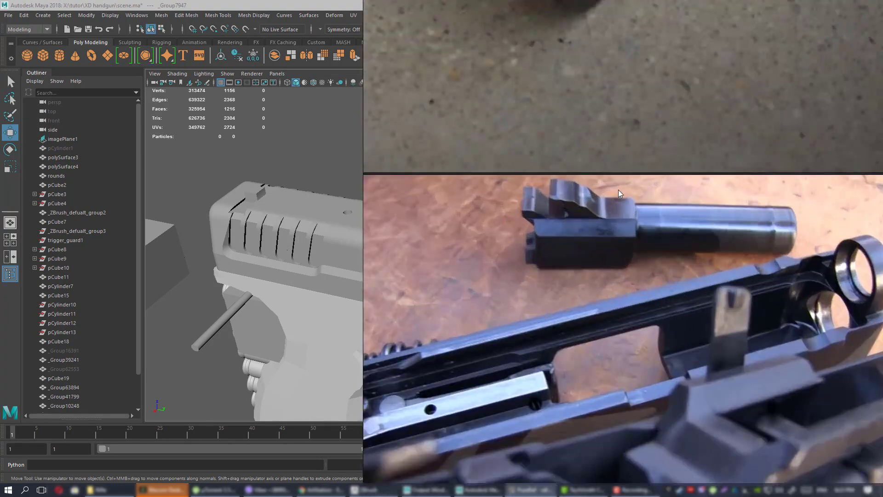
- Examine the barrel shape in the exploded parts diagram and in the photo of its rear end
scroll(618, 189, "down", 4)
middle_click_drag(582, 196, 690, 187)
scroll(566, 205, "up", 6)
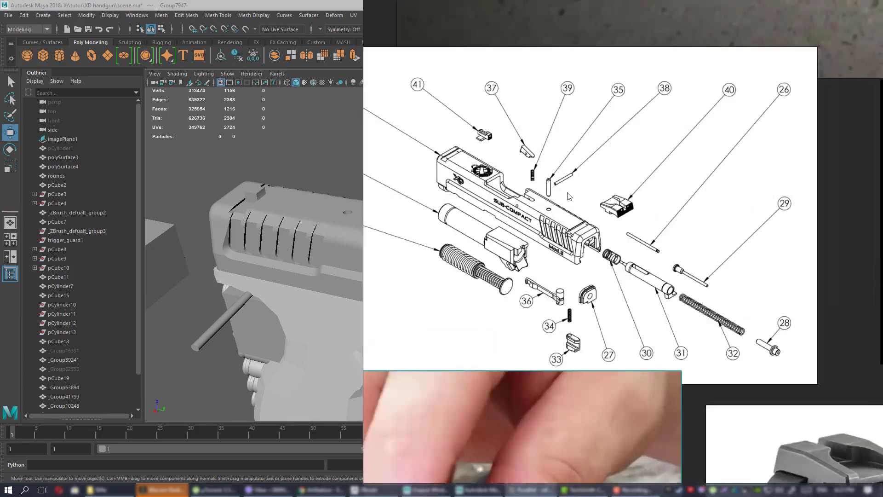
scroll(558, 216, "down", 5)
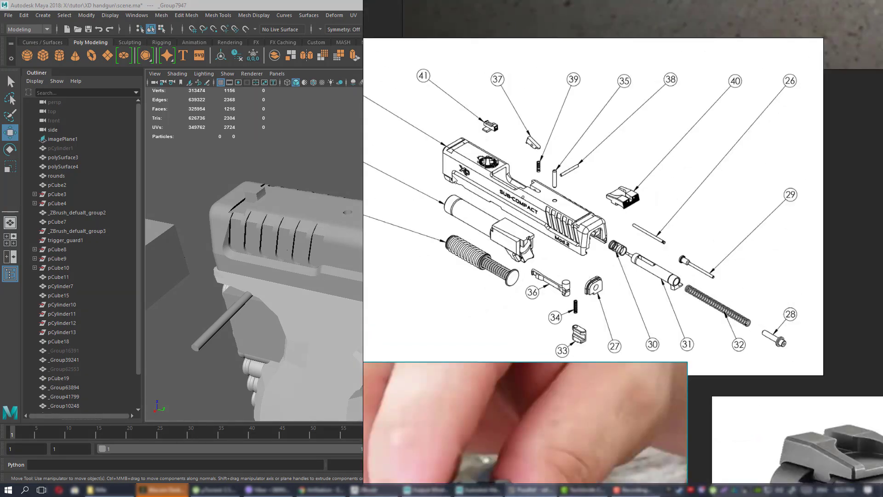
scroll(507, 181, "up", 5)
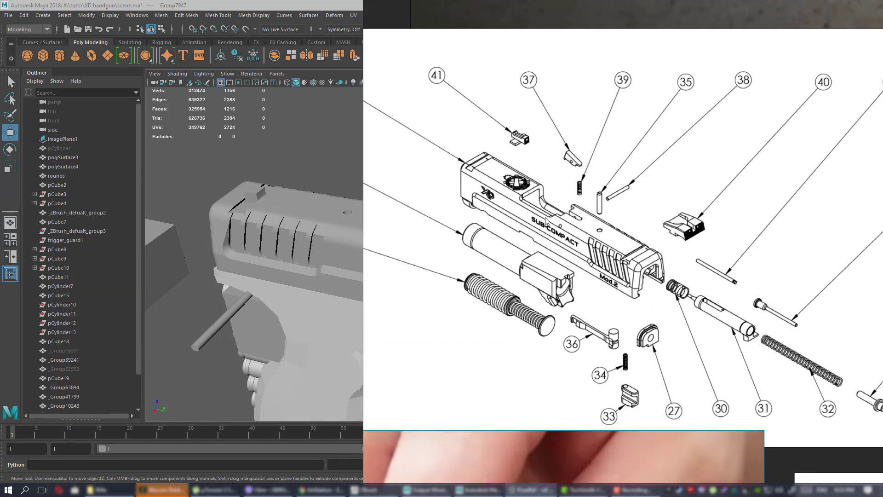
mouse_move(583, 265)
middle_mouse_down()
mouse_move(598, 248)
mouse_move(543, 242)
mouse_move(569, 233)
mouse_move(579, 249)
middle_mouse_up()
scroll(573, 246, "up", 2)
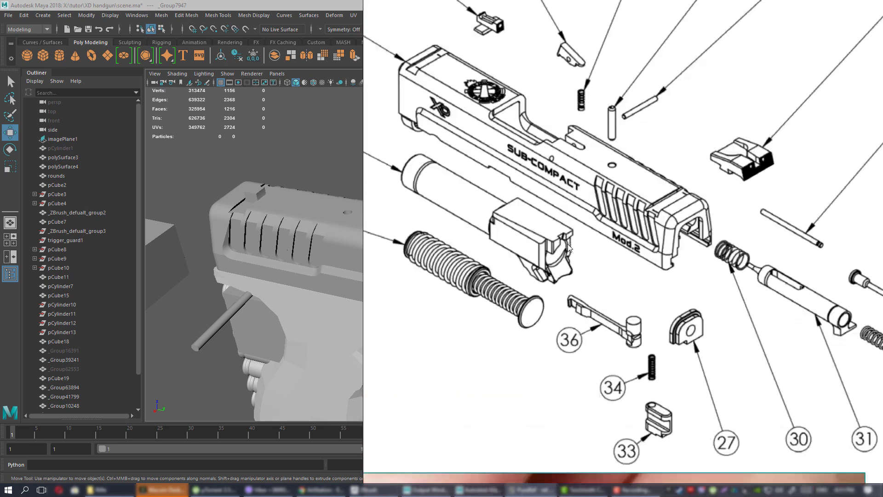
scroll(567, 243, "down", 6)
scroll(549, 257, "up", 2)
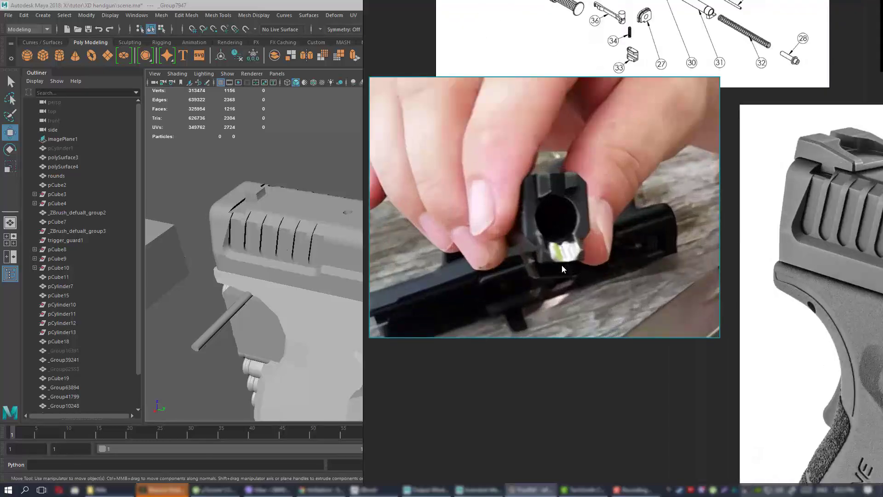
scroll(561, 264, "down", 2)
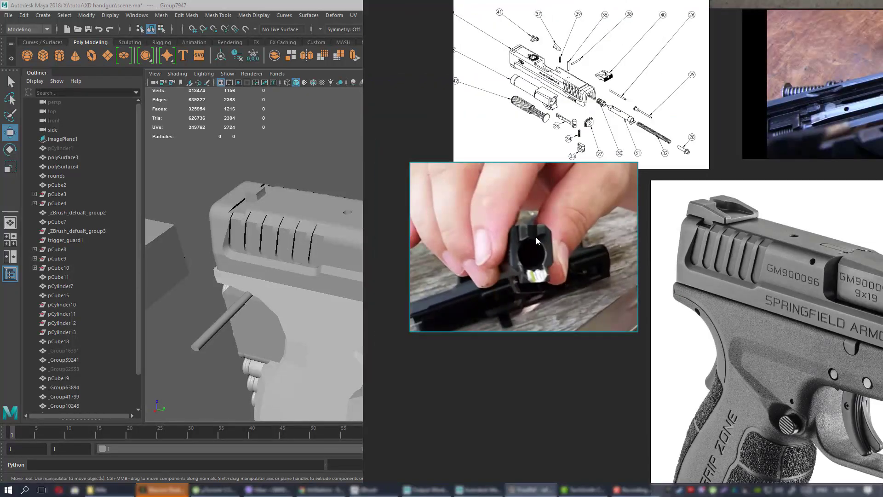
- Switch back to Maya and isolate the slide in the perspective view
key("alt+Tab")
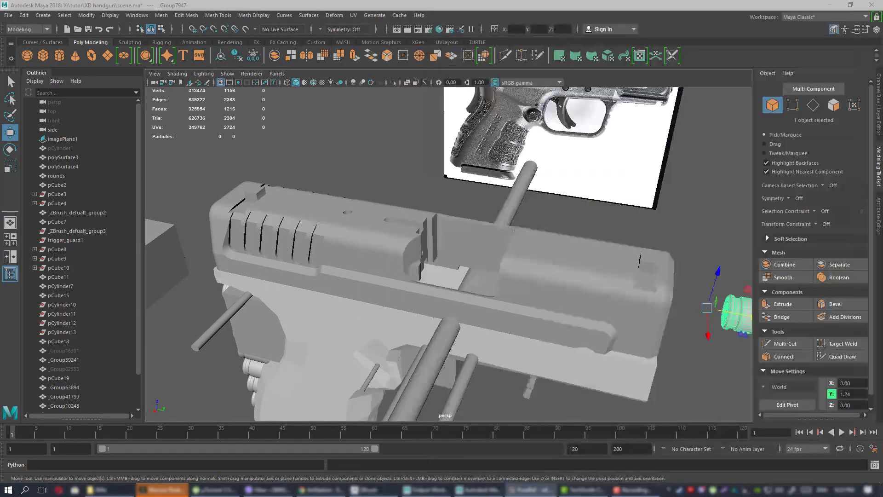
left_click_drag(504, 277, 524, 296, "alt")
left_click(567, 279)
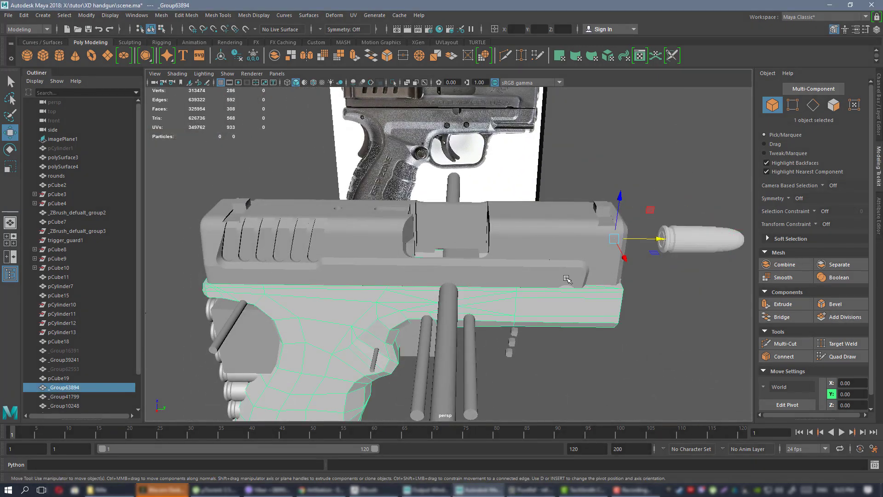
left_click(530, 245)
key("ctrl+1")
left_click(460, 322)
left_click_drag(441, 258, 481, 256, "alt")
scroll(482, 252, "up", 4)
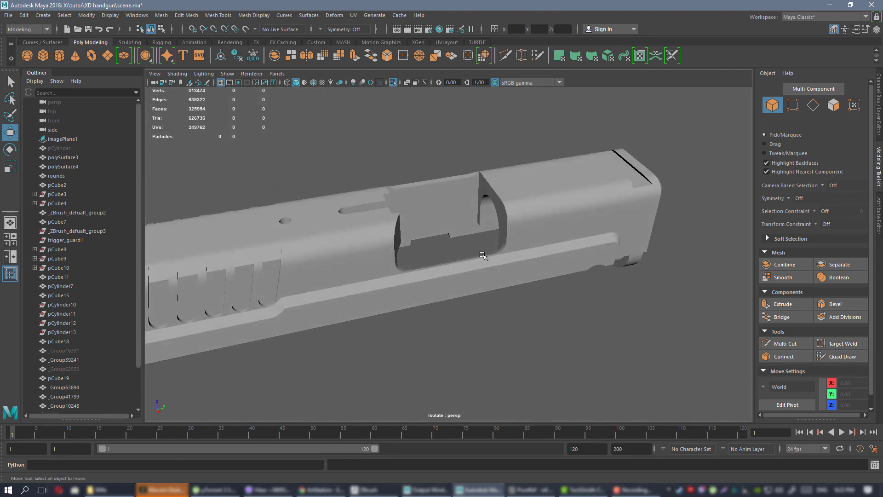
scroll(483, 256, "down", 3)
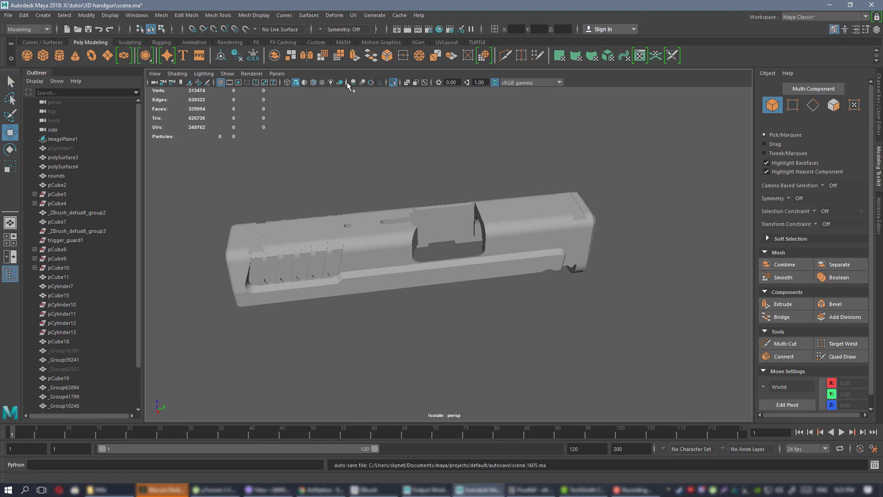
left_click_drag(434, 158, 416, 180, "alt")
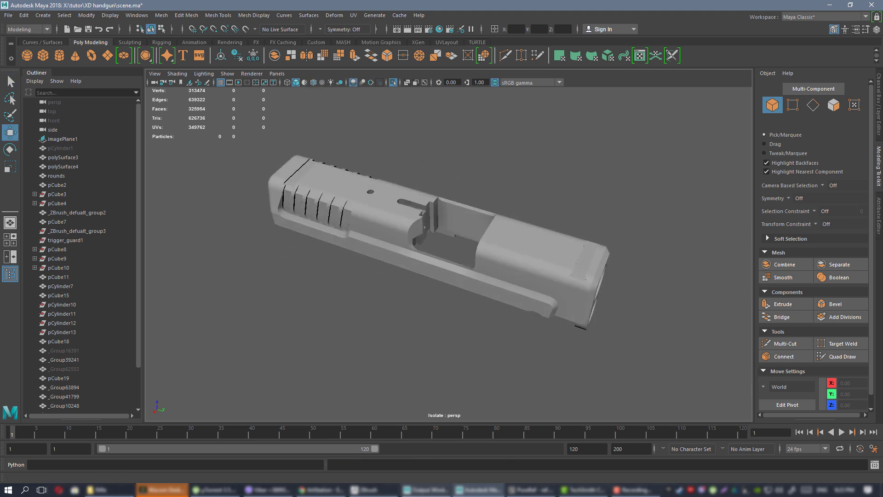
- Switch to ZBrush and export the barrel as 1.OBJ in the exp folder, replacing the existing file
key("alt+Tab")
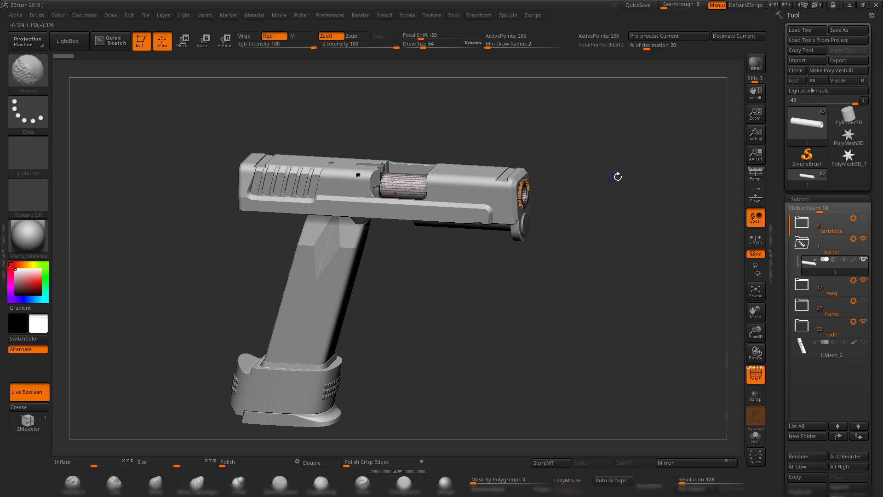
left_click(845, 61)
double_click(328, 189)
left_click(335, 171)
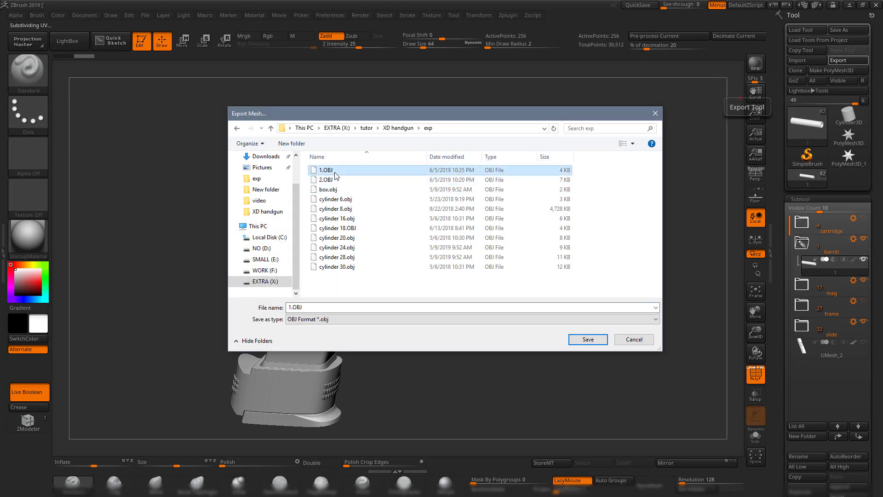
double_click(334, 173)
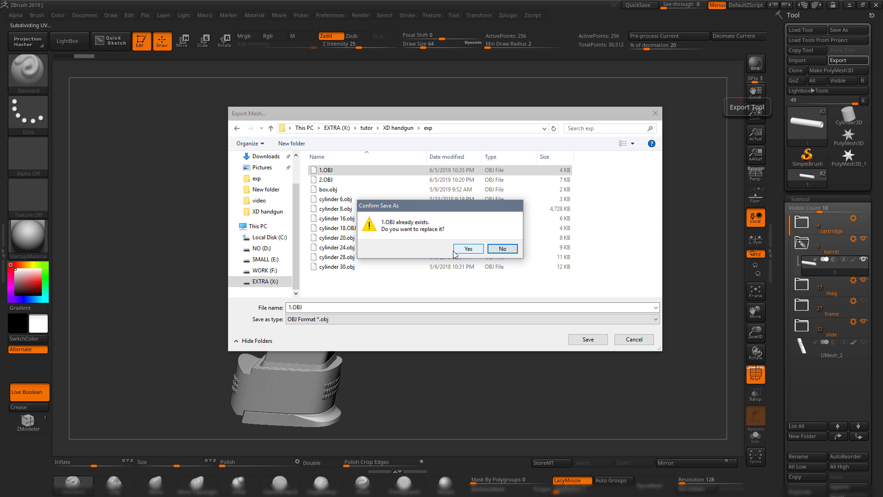
left_click(468, 248)
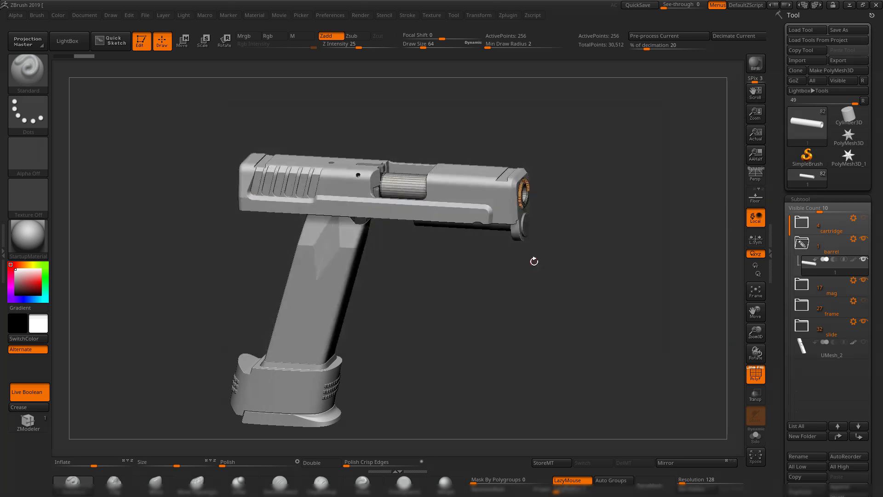
- Switch to Maya and import 1.OBJ from the XD handgun exp folder
left_click(848, 5)
left_click(8, 15)
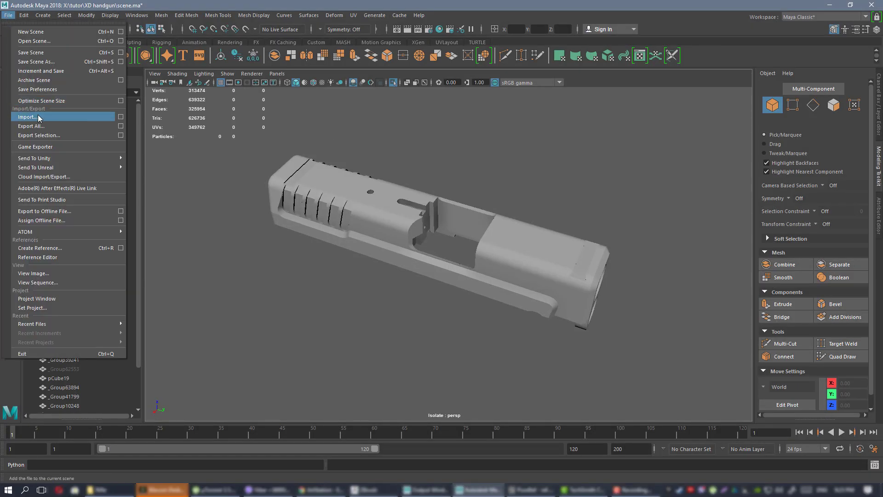
left_click(28, 118)
double_click(339, 196)
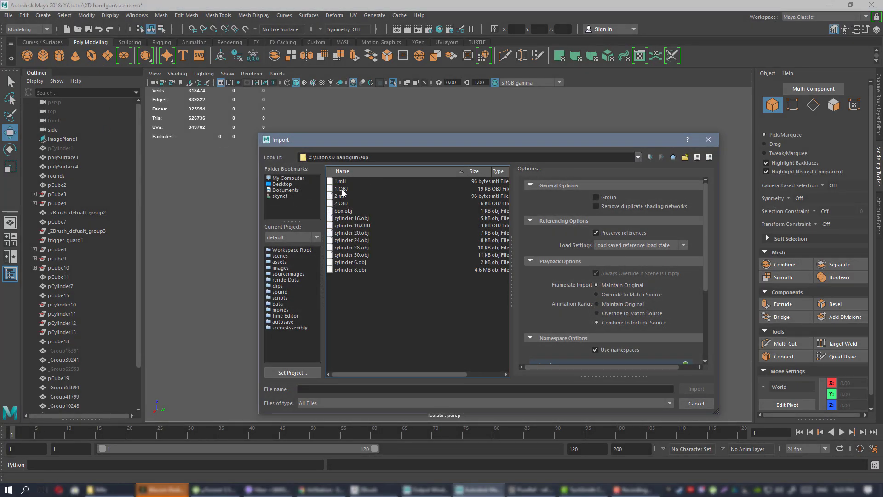
double_click(341, 189)
- Isolate the slide together with the imported barrel and check them against the barrel reference in PureRef
left_click_drag(421, 235, 463, 231, "alt")
key("ctrl+1")
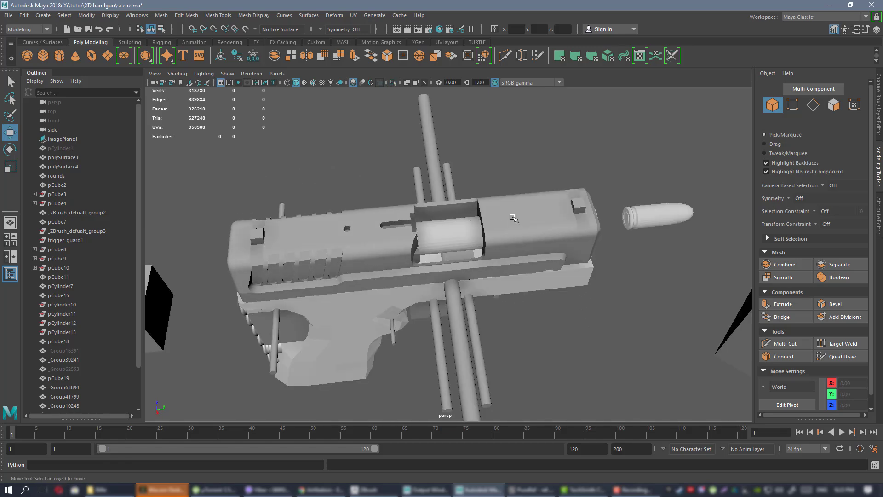
left_click(512, 219)
left_click(452, 236, "shift")
key("ctrl+1")
left_click(448, 164)
left_click_drag(427, 154, 496, 248, "alt")
right_click_drag(393, 171, 403, 225, "alt")
left_click_drag(403, 225, 450, 239, "alt")
key("alt+Tab")
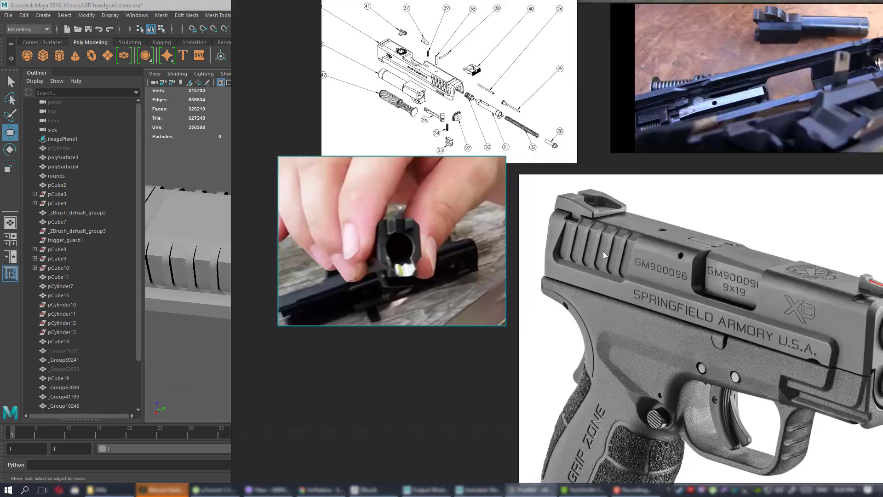
key("alt+Tab")
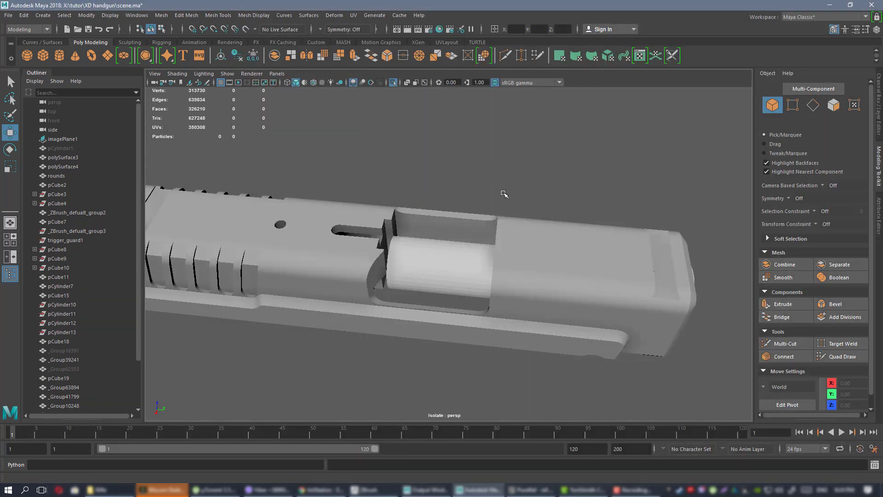
left_click_drag(499, 192, 465, 251, "alt")
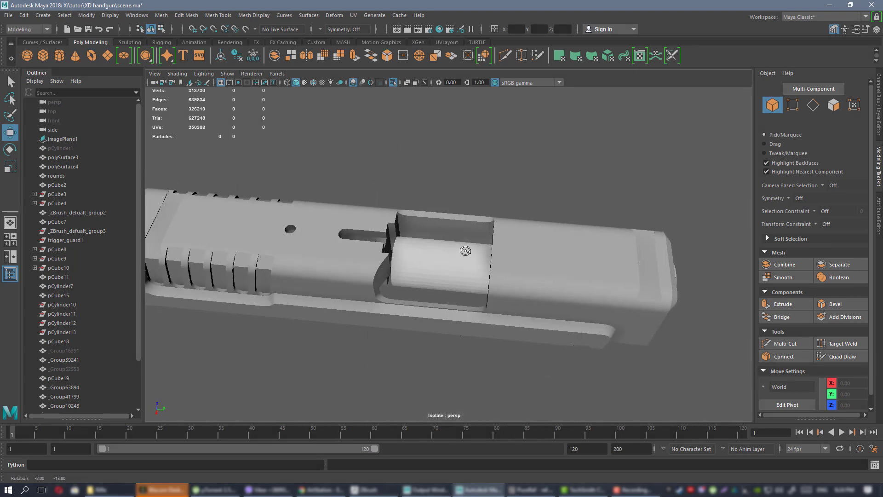
- Create a polygon cube and move it along Y to about -6.20, over the barrel in the ejection port
left_click(43, 59)
scroll(563, 288, "down", 5)
left_click_drag(572, 274, 487, 249)
key("f")
scroll(465, 251, "up", 5)
scroll(473, 202, "down", 5)
- Isolate the slide, barrel and cube in the top view and select only the cube
left_click(561, 298)
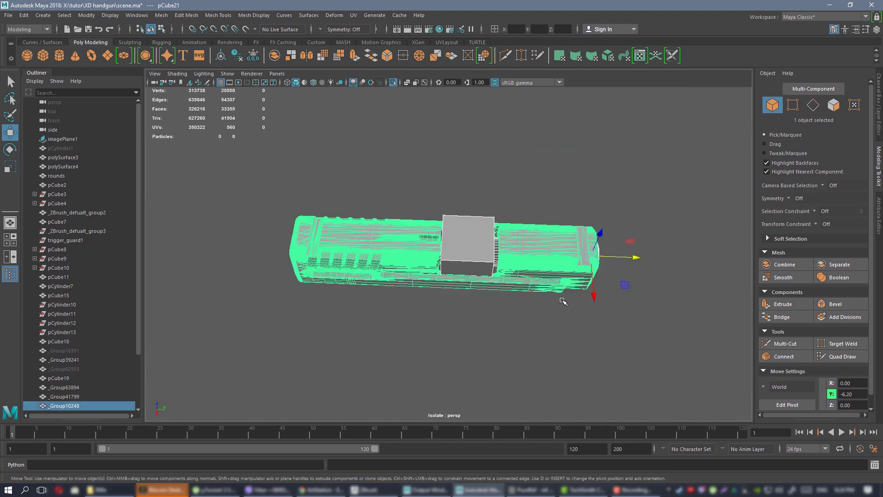
key("space")
key("space")
key("f")
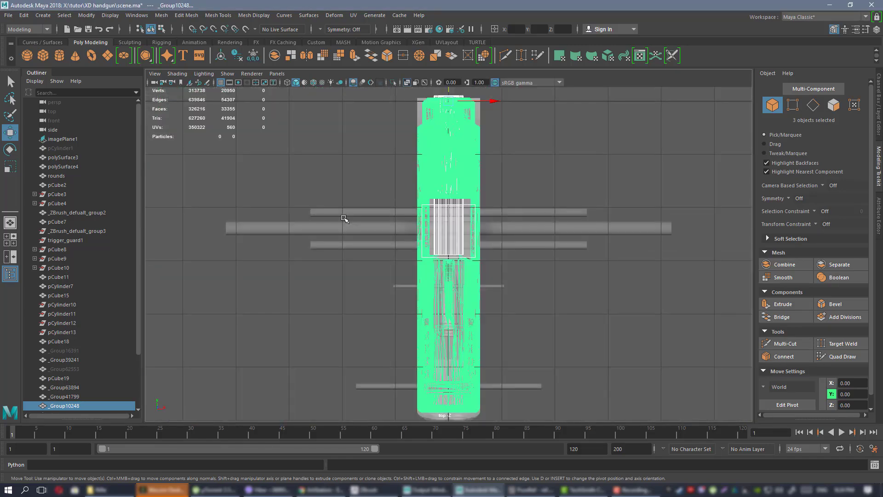
scroll(501, 199, "up", 3)
left_click(501, 199)
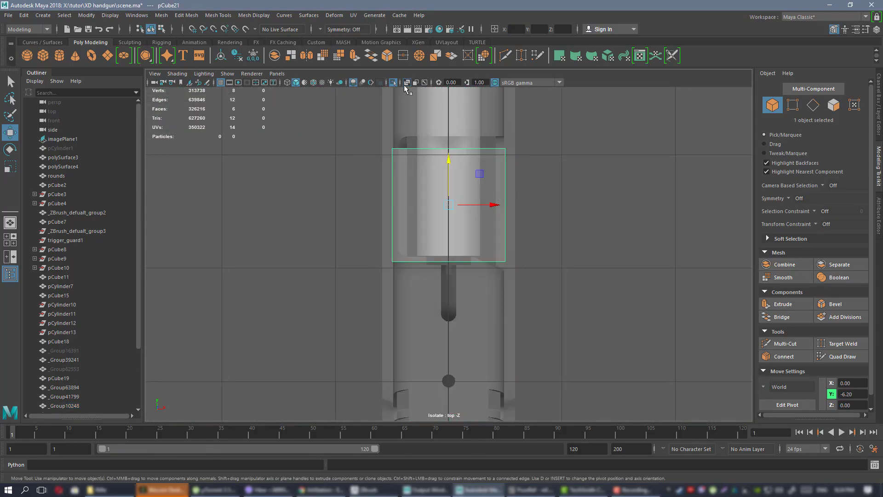
- Move the cube along Y to about -6.08 and scale it along X to about 0.72, narrowing it inside the ejection port
scroll(517, 247, "up", 3)
scroll(449, 177, "up", 3)
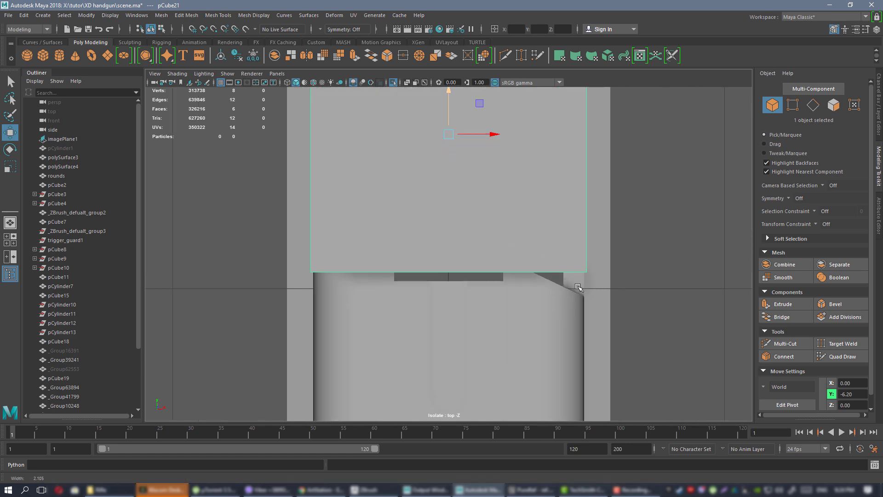
left_click_drag(448, 156, 447, 132)
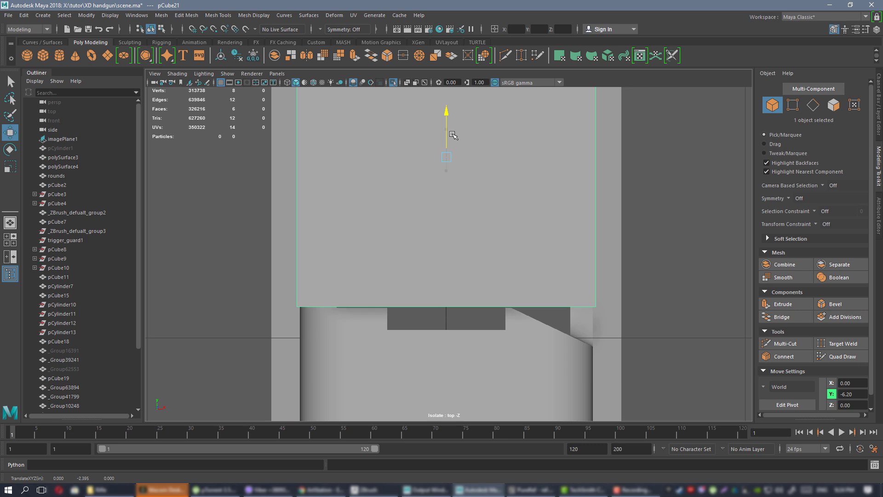
middle_click_drag(458, 178, 458, 221, "alt")
scroll(471, 235, "down", 3)
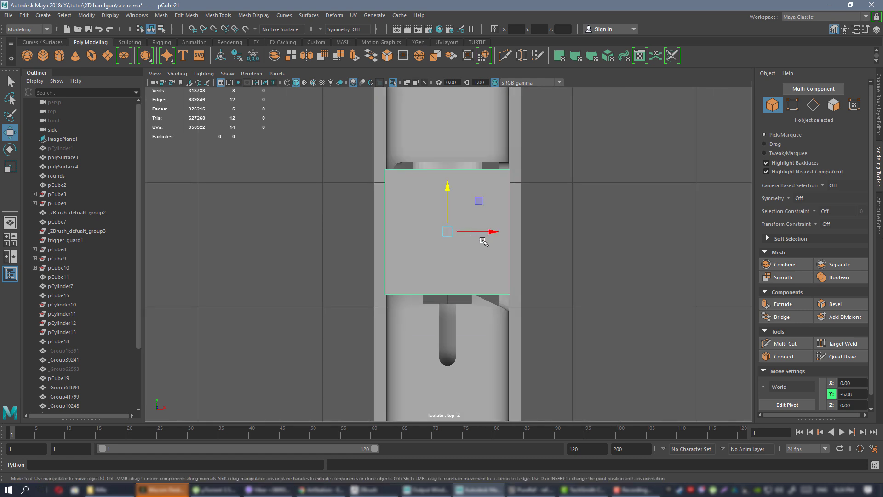
key("r")
left_click_drag(486, 233, 476, 233)
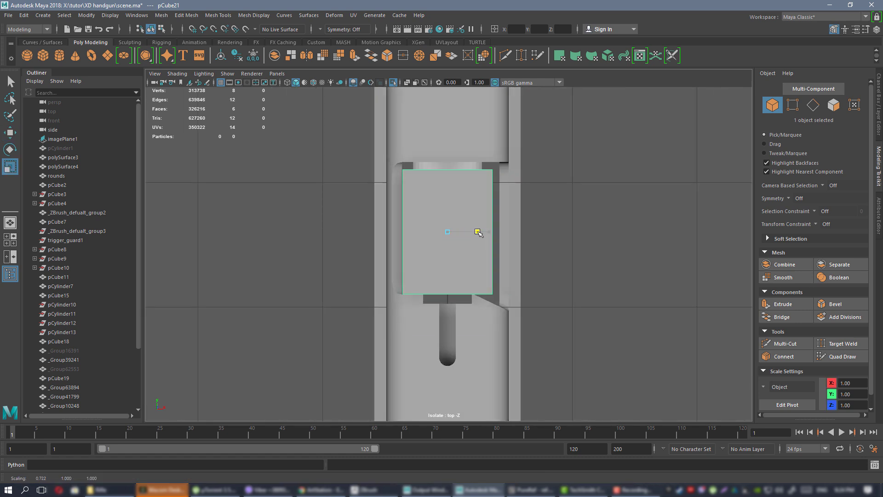
- Lower the cube's top vertices along Z to about 1.05, level with the top of the slide
left_click_drag(472, 229, 493, 195, "alt")
key("space")
key("space")
scroll(483, 228, "up", 2)
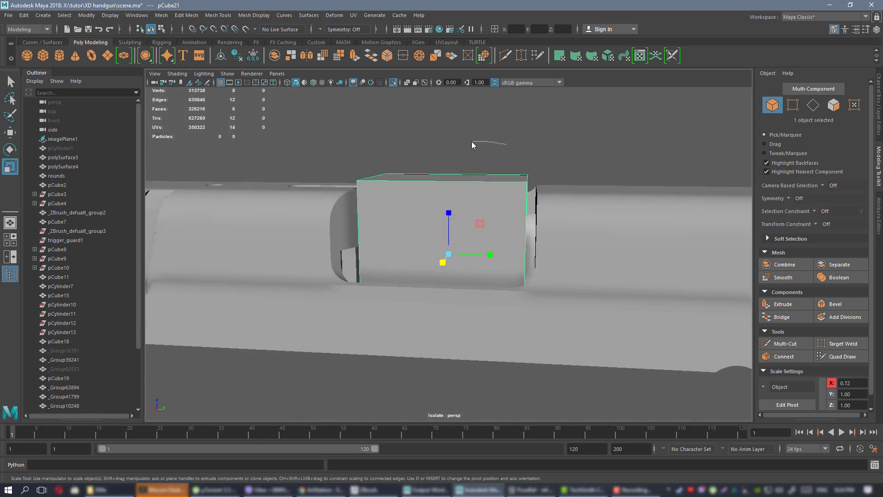
right_click_drag(471, 141, 442, 140)
left_click_drag(303, 125, 621, 209)
key("w")
left_click_drag(416, 152, 465, 195, "alt")
key("f")
right_click_drag(464, 195, 453, 197, "alt")
left_click_drag(453, 197, 449, 195, "alt")
right_click_drag(501, 214, 488, 213, "alt")
- Point-snap the cube's four front-end vertices along Y to the ejection port's front edge, at about -4.66, in the top view
left_click_drag(520, 182, 710, 443)
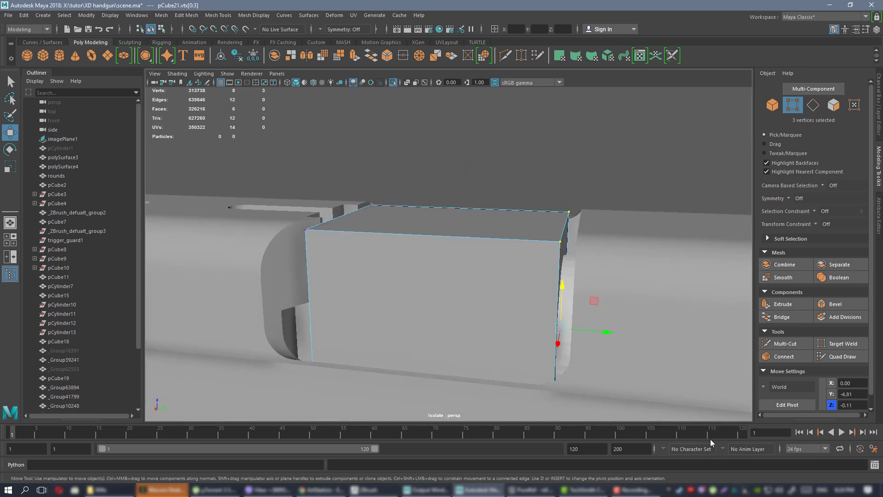
left_click_drag(598, 288, 599, 323, "alt")
right_click_drag(547, 244, 464, 207, "alt")
left_click_drag(443, 176, 619, 392)
key("space")
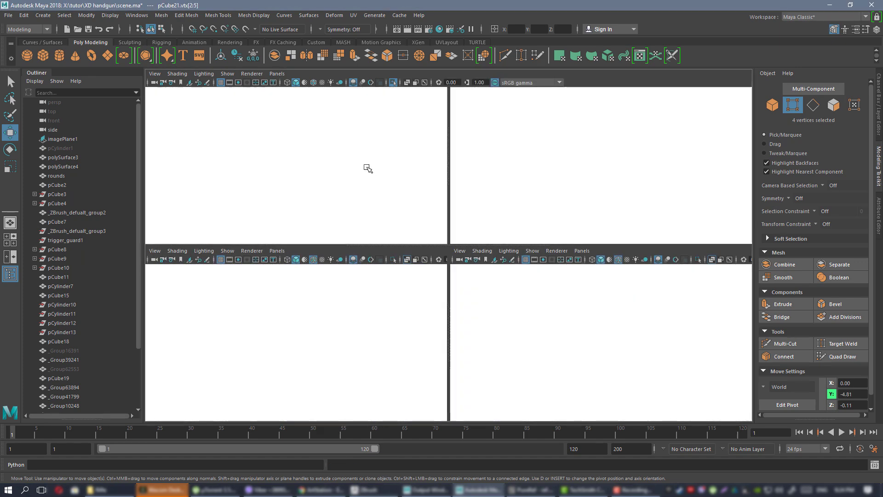
key("space")
middle_click_drag(437, 159, 476, 228, "alt")
scroll(476, 228, "up", 3)
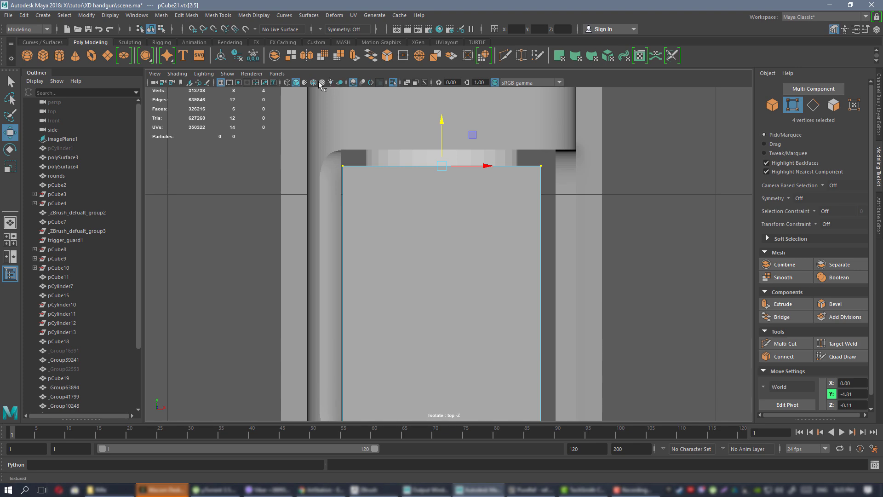
left_click(313, 84)
scroll(455, 226, "up", 2)
middle_click_drag(452, 126, 450, 236, "alt")
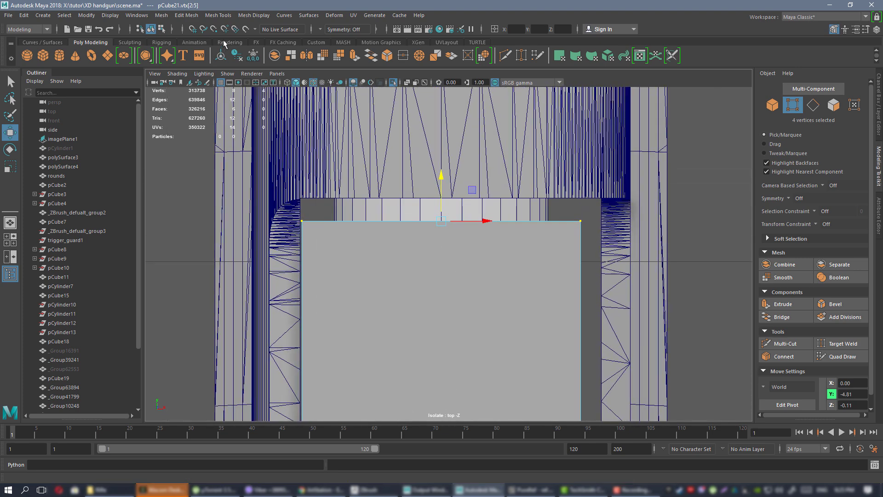
left_click_drag(447, 199, 430, 196)
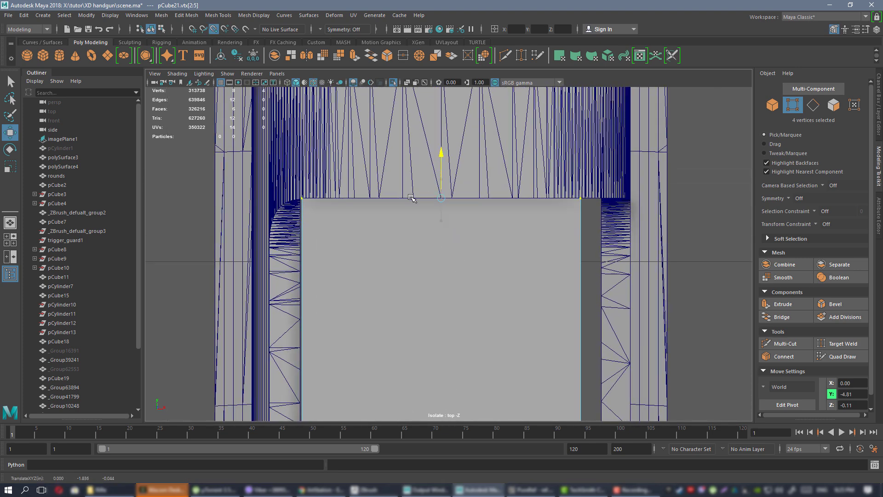
- Snap the cube's four rear-end vertices along Y to the ejection port's rear edge, at about -7.36, in the top view
key("space")
key("space")
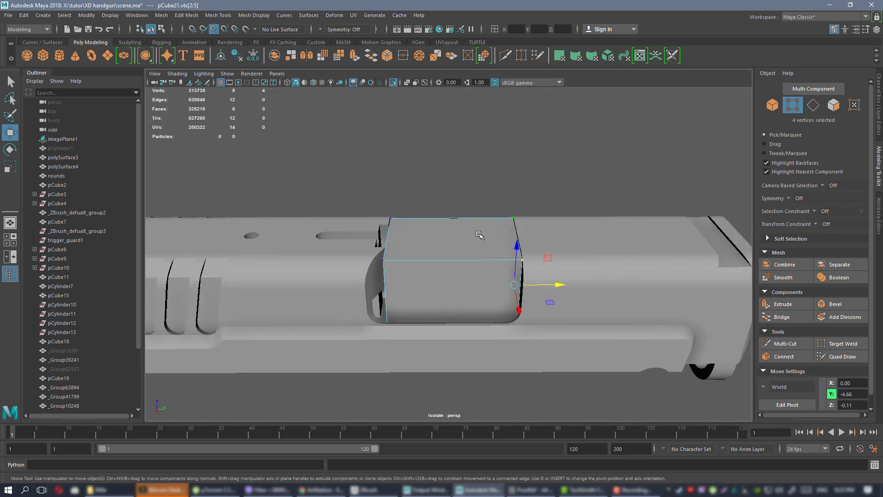
left_click_drag(374, 160, 470, 329)
key("space")
key("space")
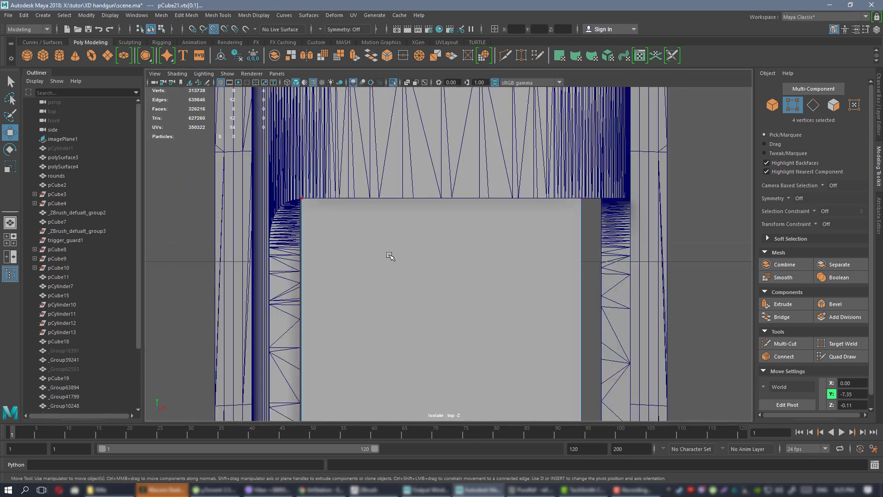
key("f")
middle_click_drag(504, 231, 607, 261)
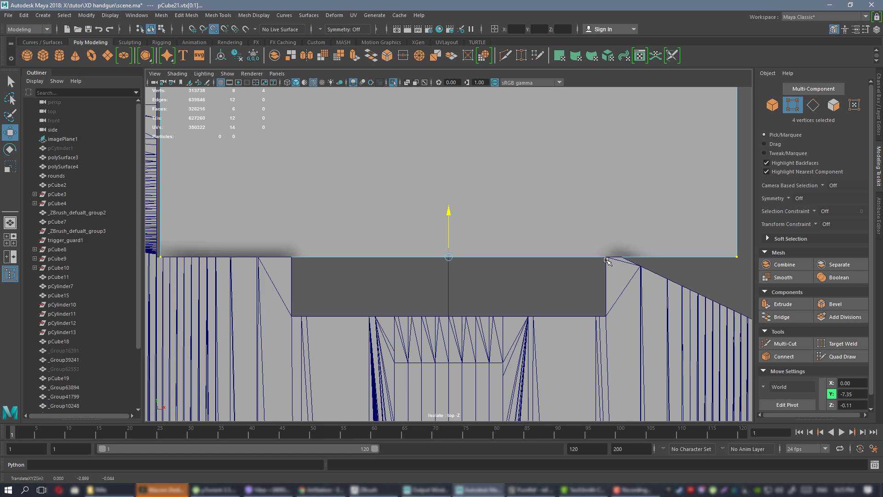
- Switch to PureRef and examine how the chamber block meets the slide's top around the ejection port in the XD-9 photo
key("space")
key("space")
right_click_drag(424, 235, 500, 197)
left_click_drag(500, 196, 523, 224, "alt")
key("alt+Tab")
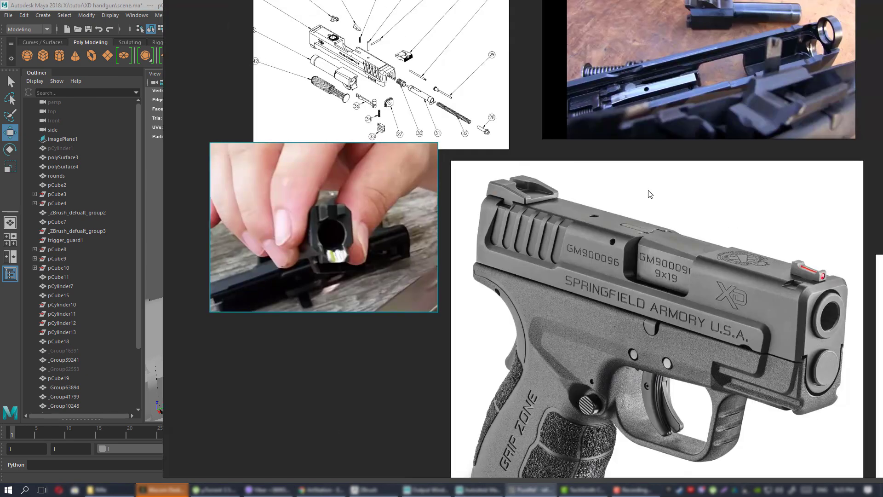
scroll(672, 220, "down", 5)
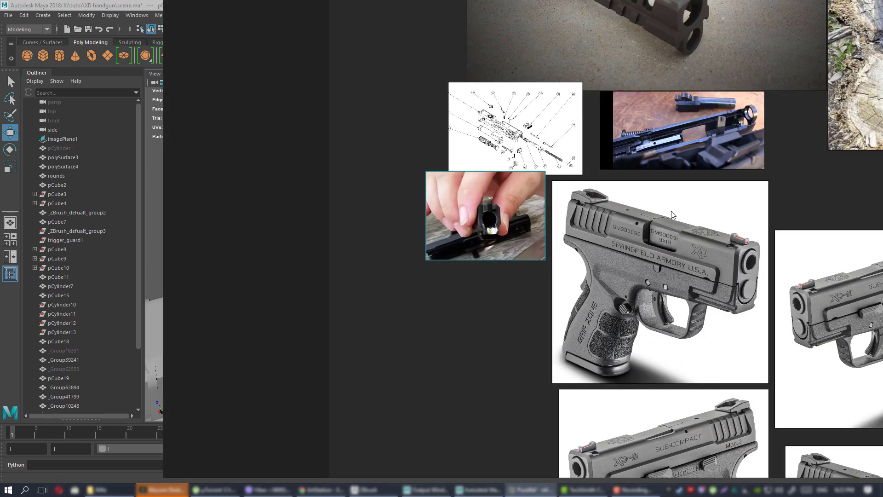
middle_click_drag(672, 215, 440, 217)
scroll(617, 290, "up", 8)
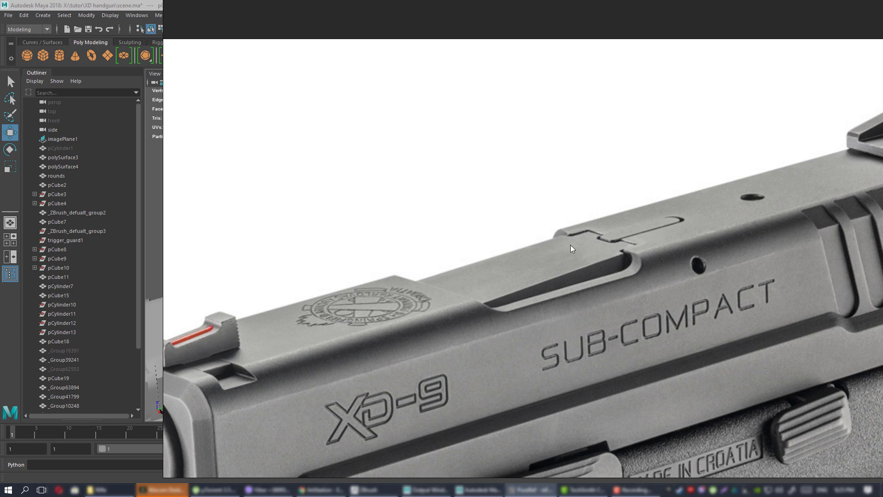
- Switch back to Maya and lower the cube's two front top vertices slightly along Z, just below the slide's top surface
key("alt+Tab")
left_click_drag(448, 322, 538, 281, "alt")
right_click_drag(532, 163, 511, 167)
left_click_drag(489, 162, 571, 227)
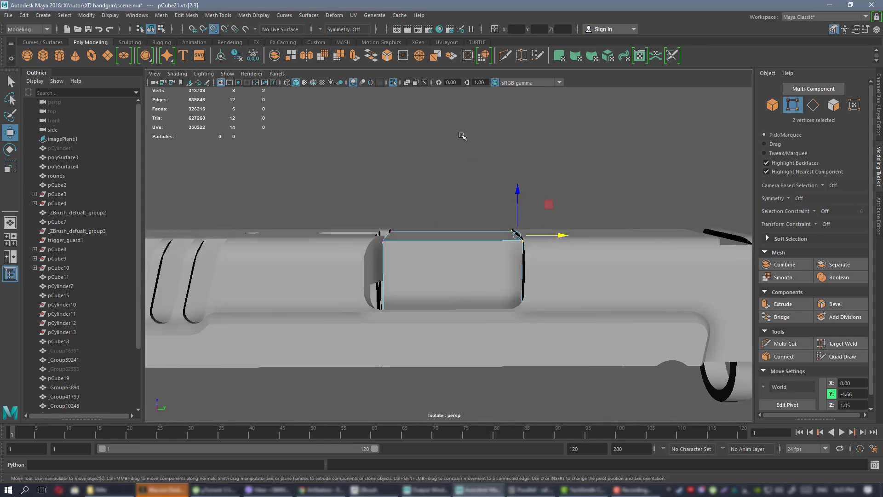
key("f")
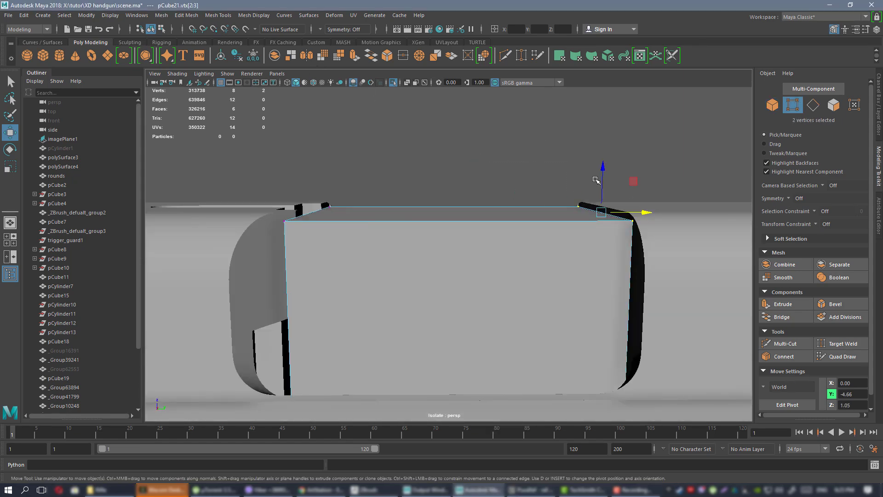
left_click_drag(597, 179, 562, 196)
scroll(605, 206, "down", 1)
right_click_drag(575, 149, 602, 134)
scroll(513, 150, "down", 3)
left_click_drag(512, 150, 537, 156, "alt")
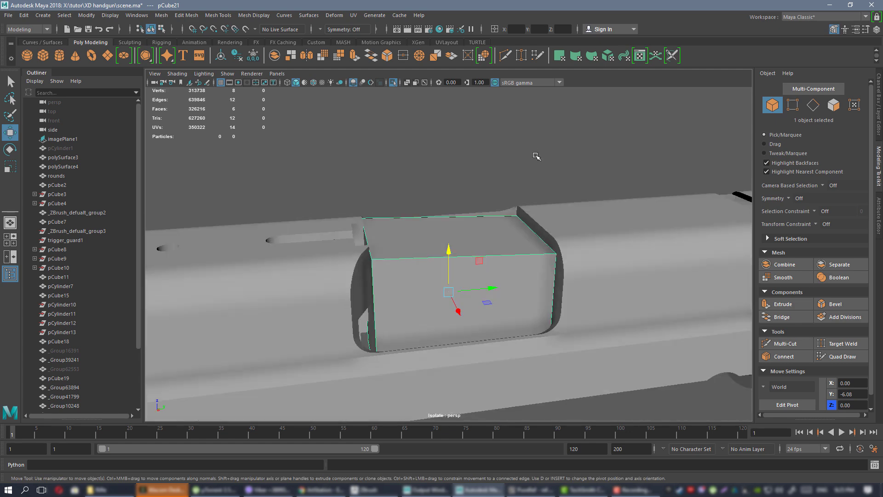
- Examine the block's fit in the ejection port from several angles and compare it with the PureRef reference
key("h")
key("h")
left_click_drag(608, 206, 473, 218, "alt")
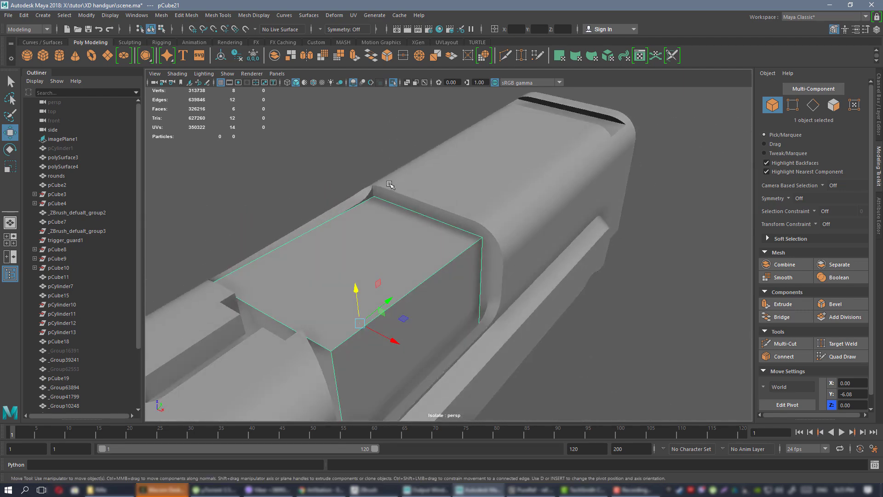
left_click_drag(446, 222, 506, 229, "alt")
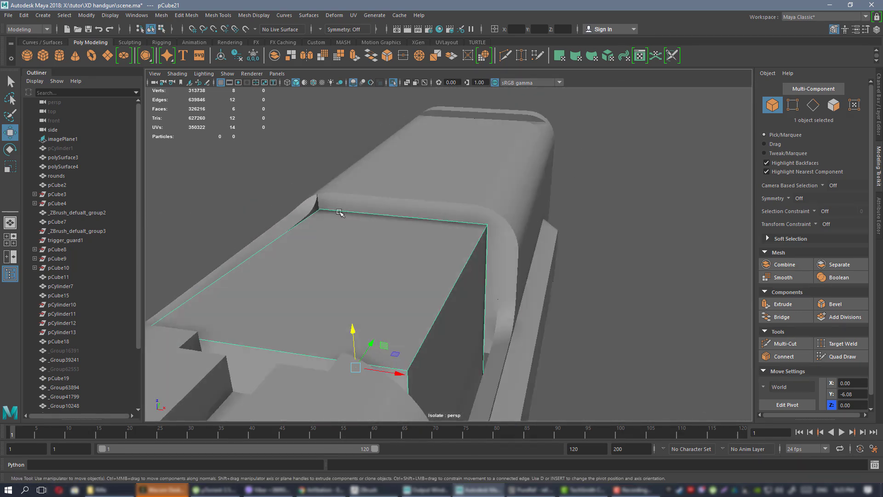
left_click_drag(493, 317, 460, 257, "alt")
right_click_drag(460, 258, 452, 260, "alt")
left_click_drag(452, 260, 474, 274, "alt")
key("alt+Tab")
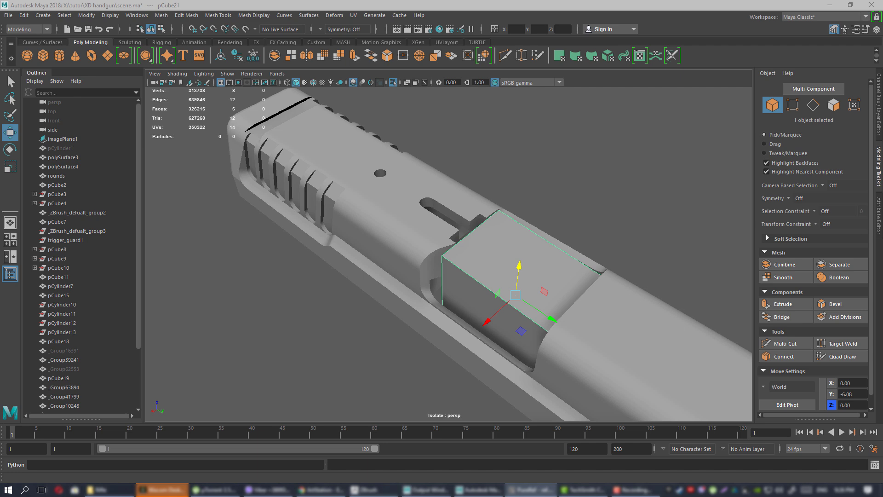
- Connect the cube's front and rear crosswise edges with 2 segments to add two lengthwise edge loops
left_click_drag(542, 226, 630, 246, "alt")
left_click_drag(448, 179, 475, 161, "alt")
right_click_drag(406, 209, 405, 185)
left_click(406, 232)
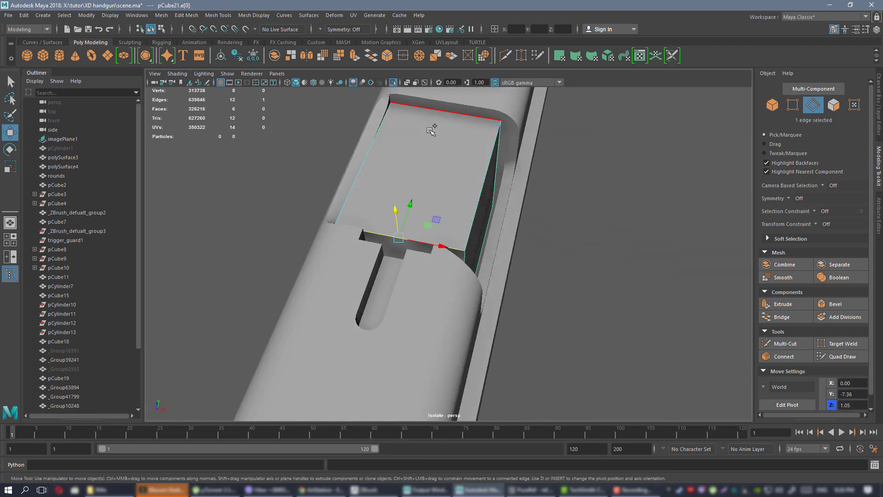
left_click(431, 131, "shift")
left_click(783, 357)
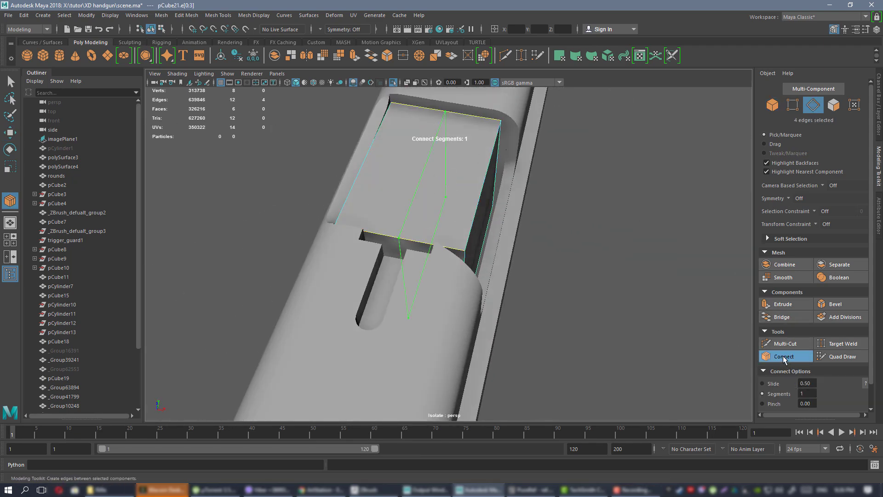
double_click(807, 393)
key("Return")
key("q")
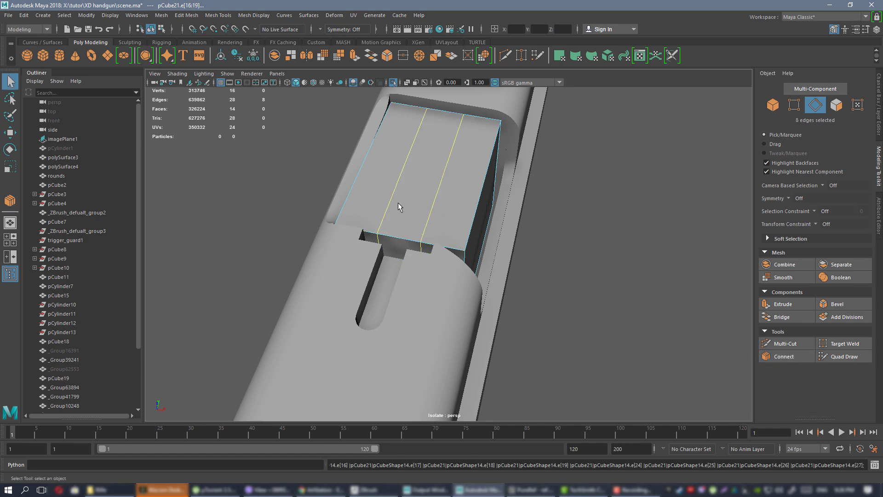
- Set the symmetry to Object X with the two new edge loops selected in the top view
left_click_drag(400, 203, 396, 239, "alt")
key("space")
key("space")
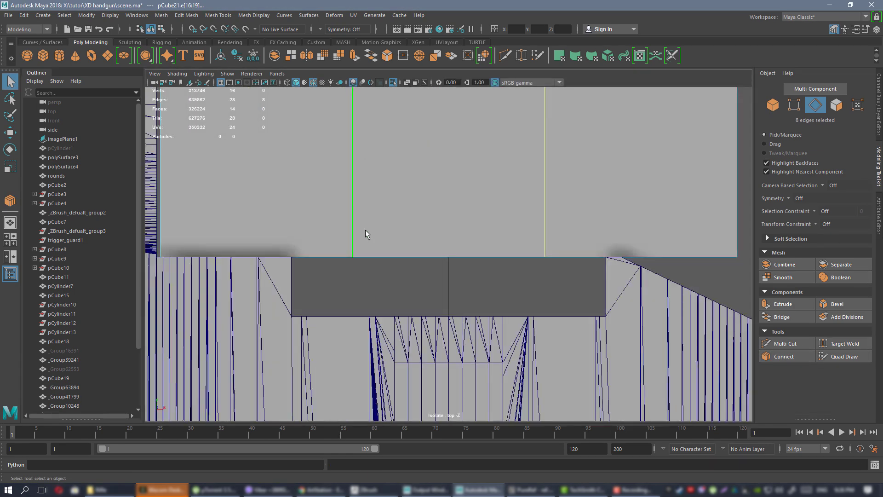
middle_click_drag(366, 230, 384, 230, "alt")
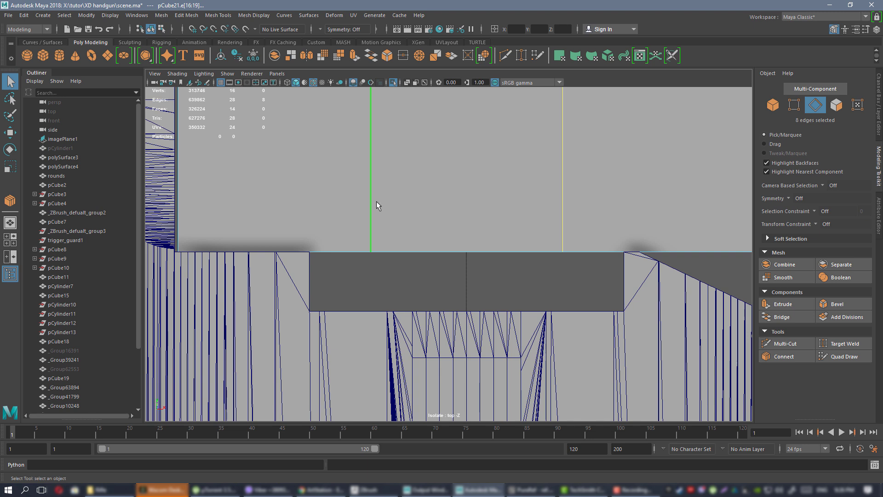
left_click(789, 197)
left_click(778, 198)
left_click(787, 198)
left_click(806, 219)
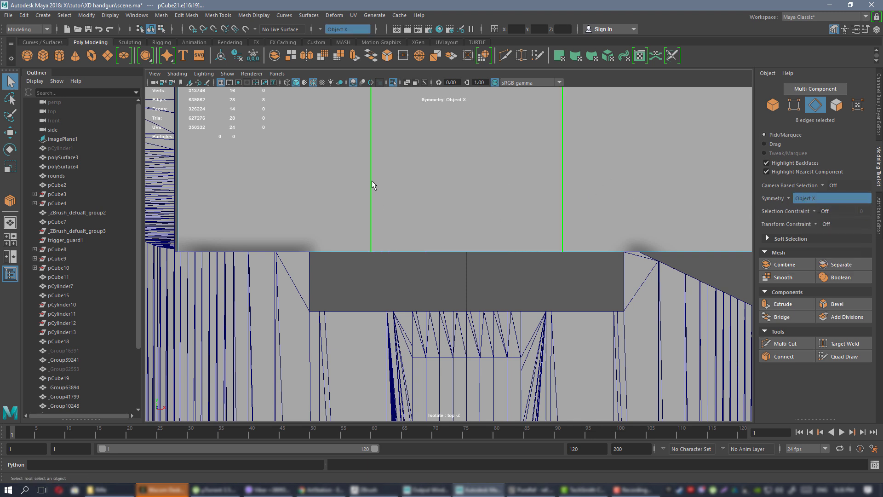
- Point-snap the two edge loops symmetrically outward along X to the corners of the slide's rear notch, at about 0.50 from centre
key("w")
left_click(213, 29)
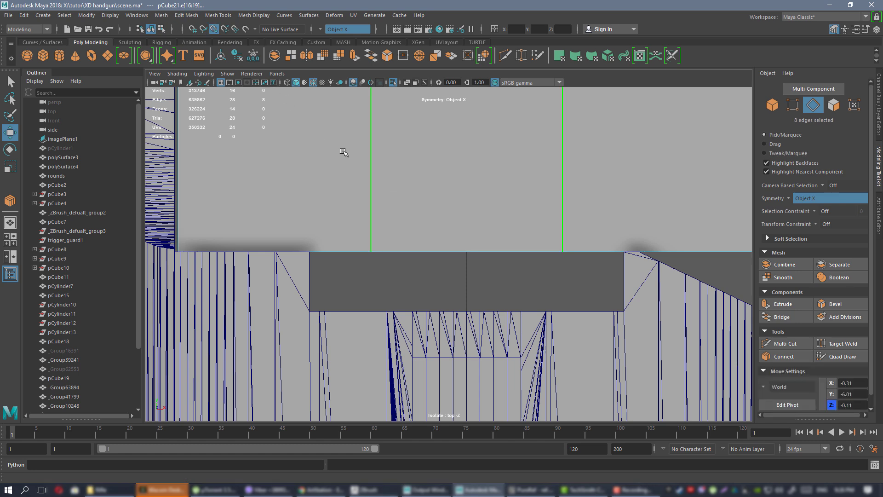
scroll(343, 152, "down", 5)
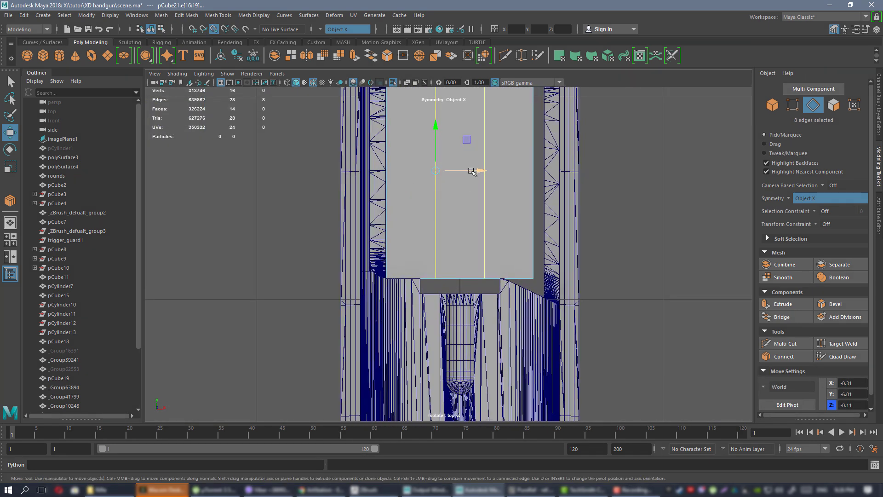
left_click_drag(473, 171, 458, 171)
scroll(573, 383, "up", 2)
scroll(512, 351, "up", 3)
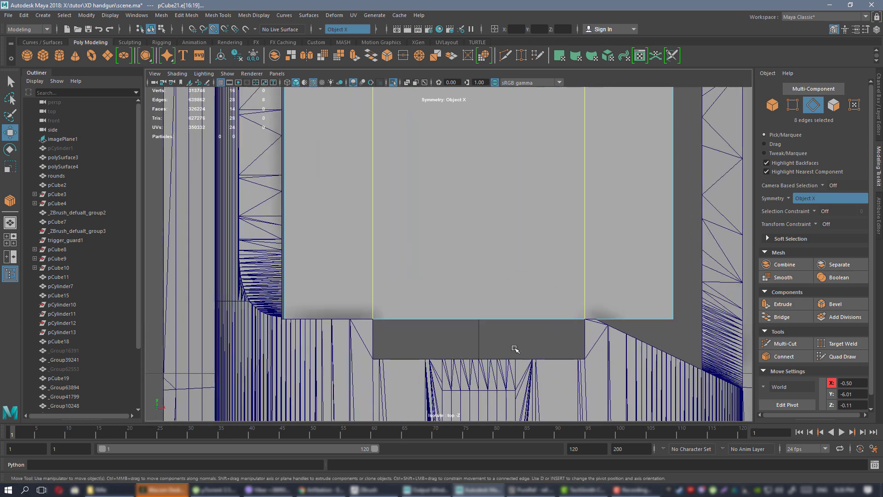
scroll(542, 373, "down", 3)
- Extrude the cube's middle rear face by about 0.07 into the notch at the rear of the ejection port
key("space")
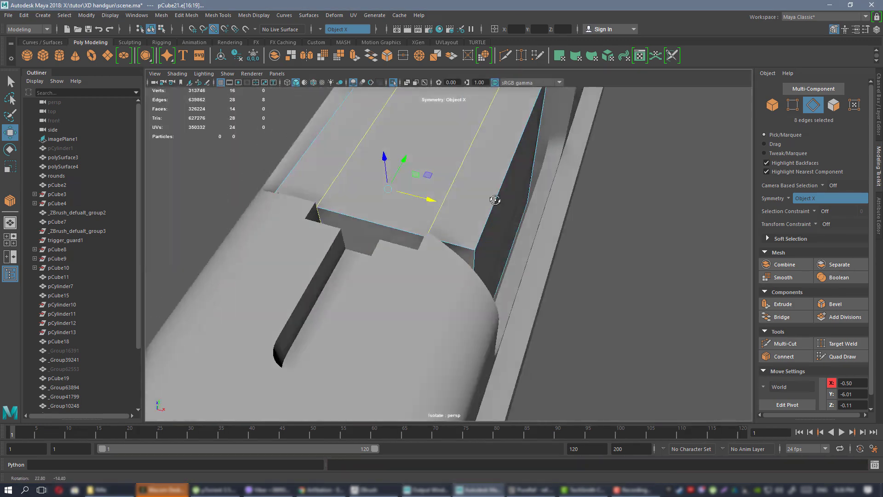
left_click_drag(540, 211, 460, 207, "alt")
right_click_drag(276, 136, 317, 115)
left_click(378, 204)
left_click(378, 204)
mouse_move(378, 204)
left_mouse_down("alt")
mouse_move(443, 223)
mouse_move(364, 205)
left_mouse_up("alt")
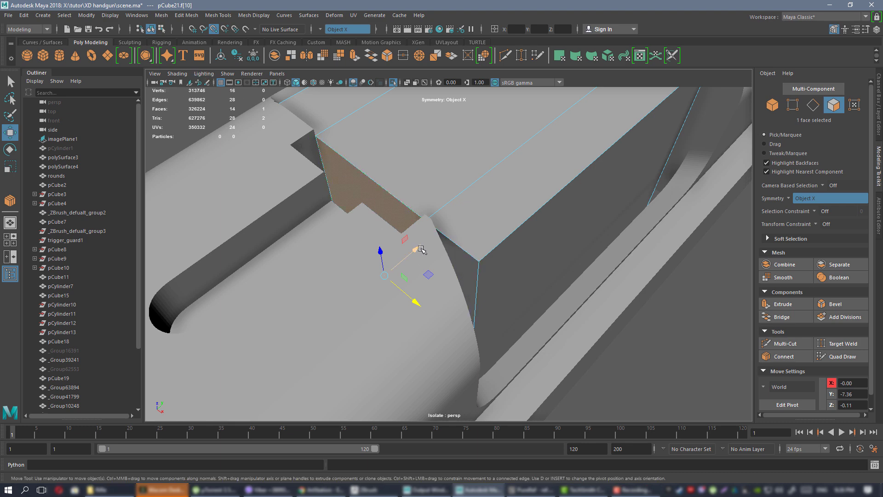
key("ctrl+e")
left_click_drag(368, 293, 335, 181)
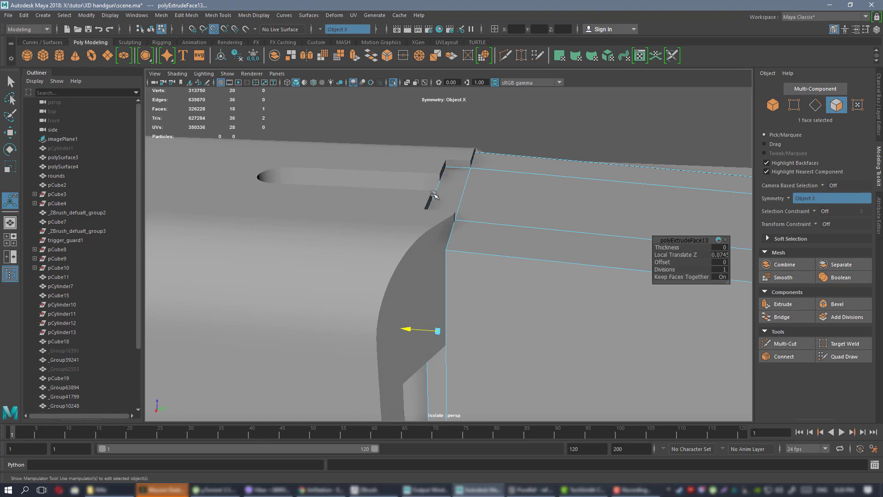
right_click_drag(339, 140, 322, 135, "alt")
left_click_drag(432, 163, 413, 172, "alt")
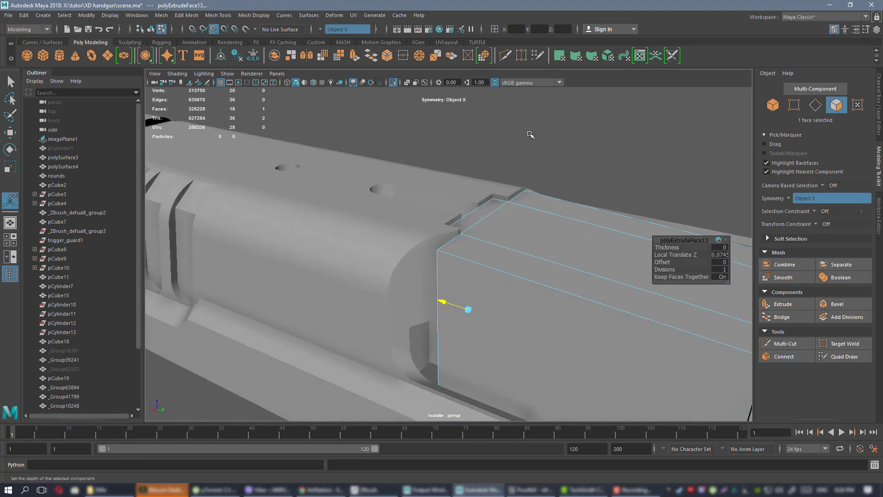
- Move the six upper vertices at the block's rear end vertically to align them with the slide's top surface around the notch
right_click_drag(528, 135, 519, 143)
key("q")
left_click_drag(518, 143, 529, 113, "alt")
key("F9")
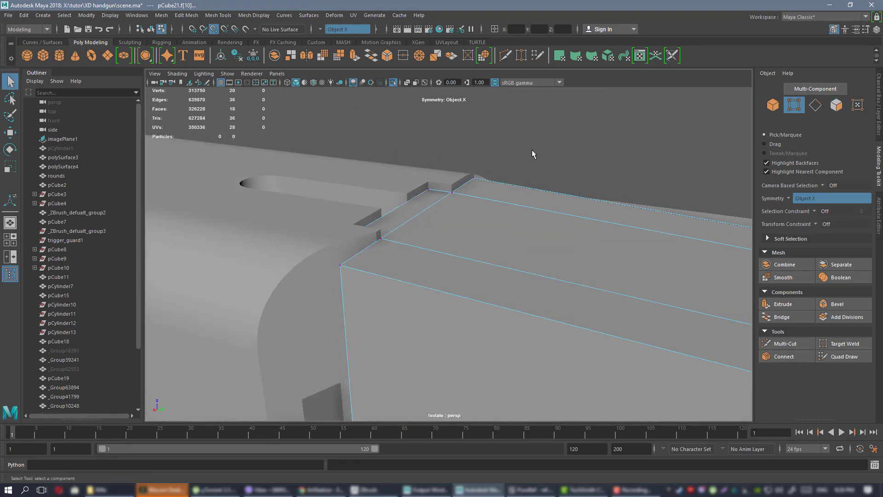
left_click_drag(532, 149, 442, 134, "alt")
left_click_drag(312, 167, 461, 292)
key("f")
key("w")
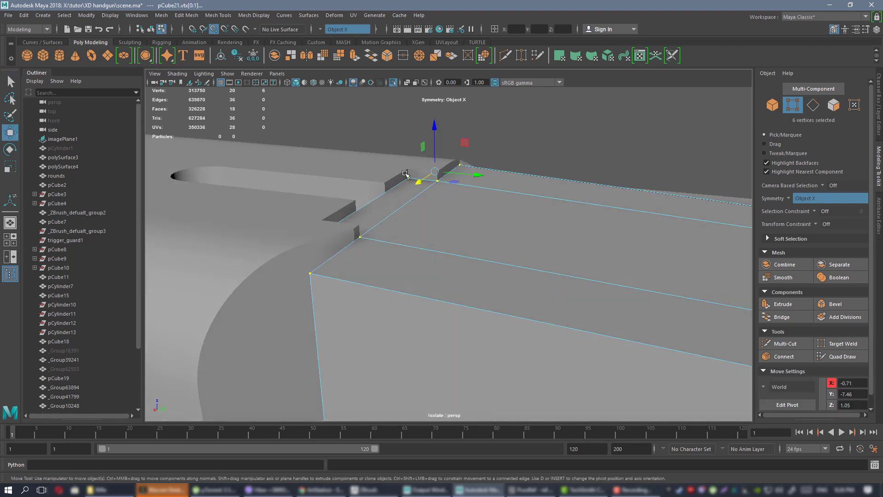
left_click_drag(435, 150, 448, 169)
left_click_drag(294, 152, 399, 153, "alt")
mouse_move(454, 121)
left_mouse_down()
mouse_move(459, 126)
mouse_move(440, 120)
left_mouse_up()
left_click_drag(441, 120, 494, 203, "alt")
right_click_drag(496, 219, 515, 208)
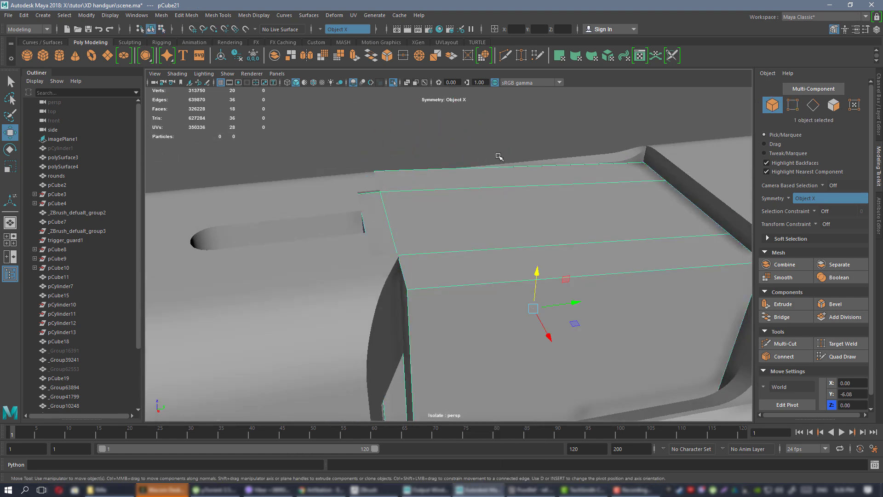
left_click_drag(497, 156, 388, 189, "alt")
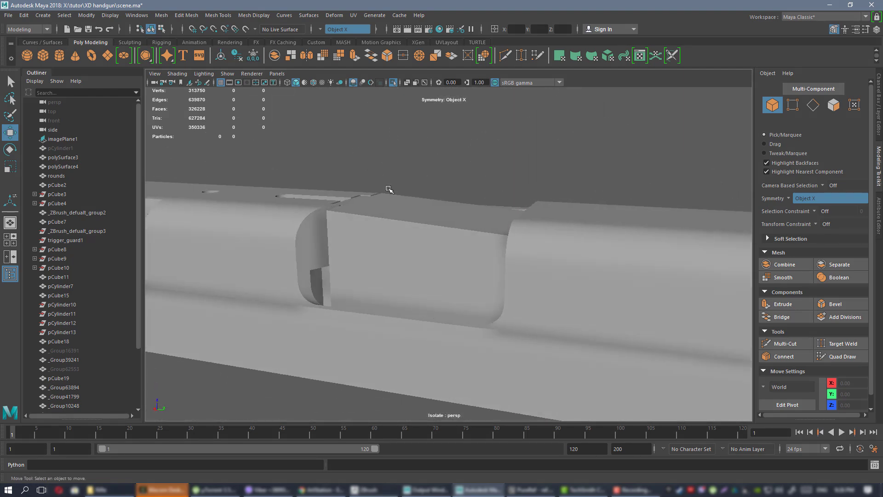
- Switch to the PureRef board and examine how the chamber block fills the ejection port in the two side photos of the pistol
right_click_drag(882, 230, 519, 264)
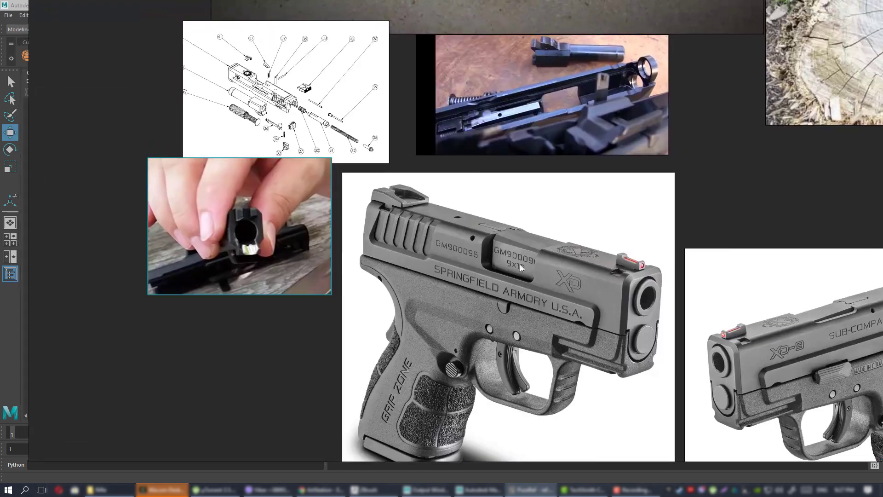
scroll(538, 248, "up", 6)
scroll(544, 229, "down", 6)
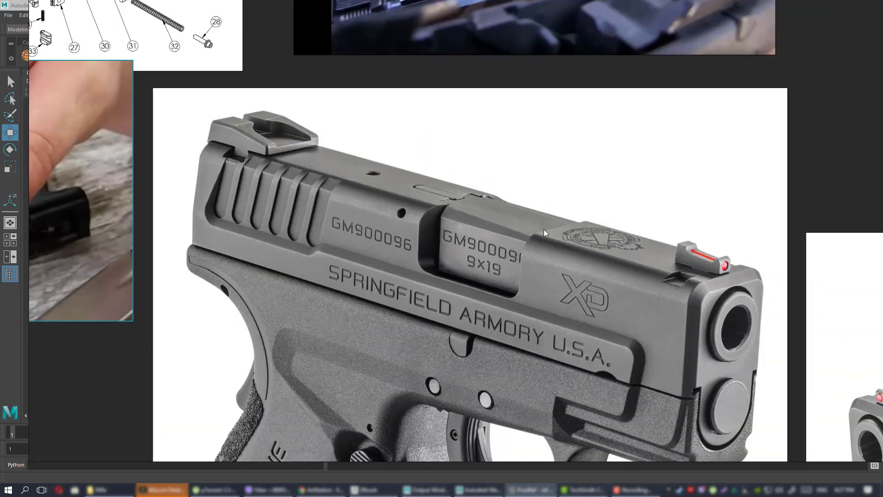
scroll(612, 269, "up", 6)
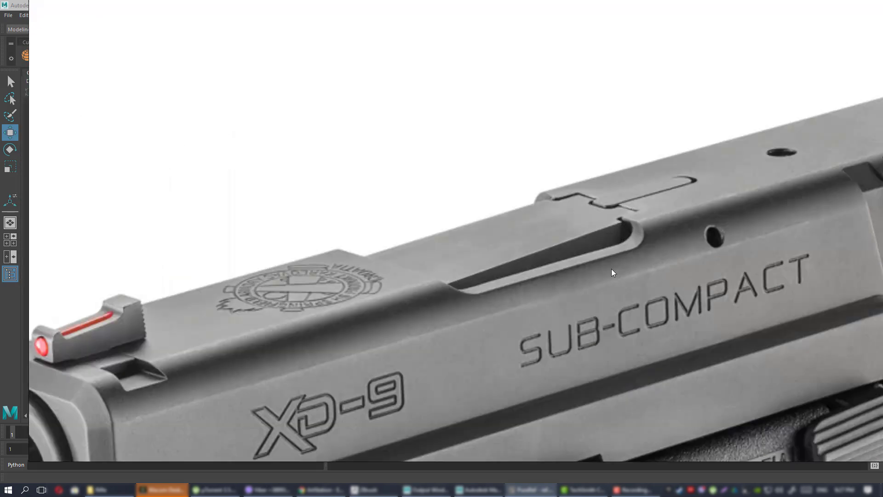
scroll(611, 267, "down", 5)
- Examine the barrel and the shape of its chamber block in the exploded parts drawing
middle_click_drag(222, 122, 611, 268)
scroll(266, 153, "up", 10)
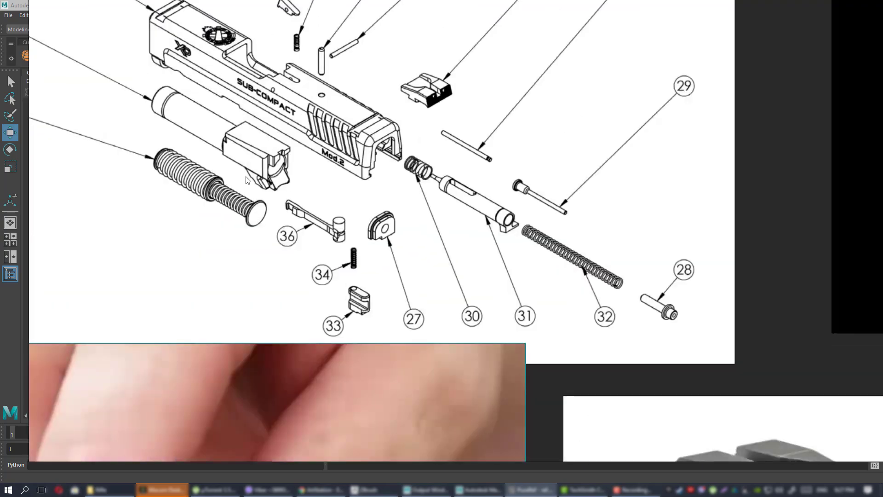
scroll(438, 248, "down", 4)
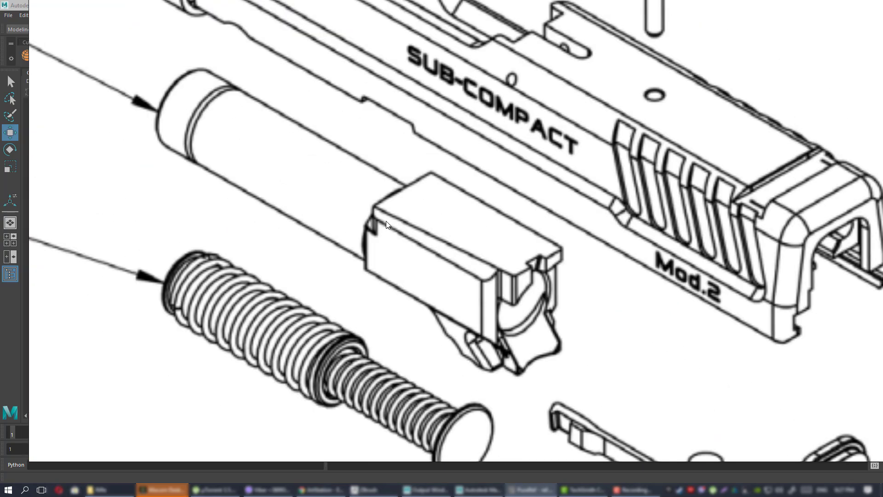
scroll(381, 208, "up", 4)
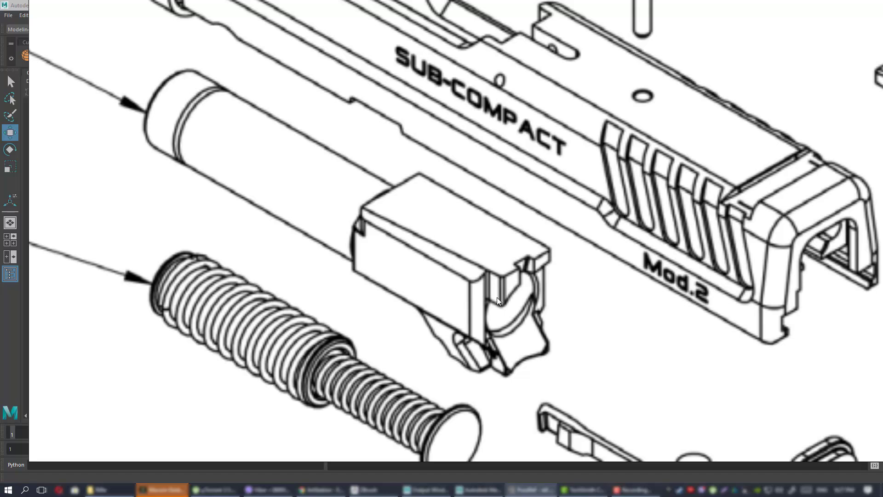
middle_click_drag(496, 297, 484, 307)
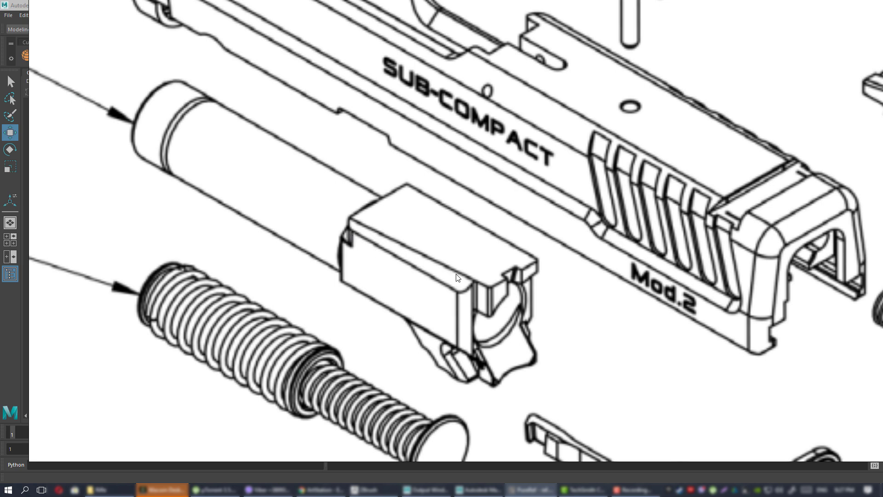
scroll(444, 267, "up", 2)
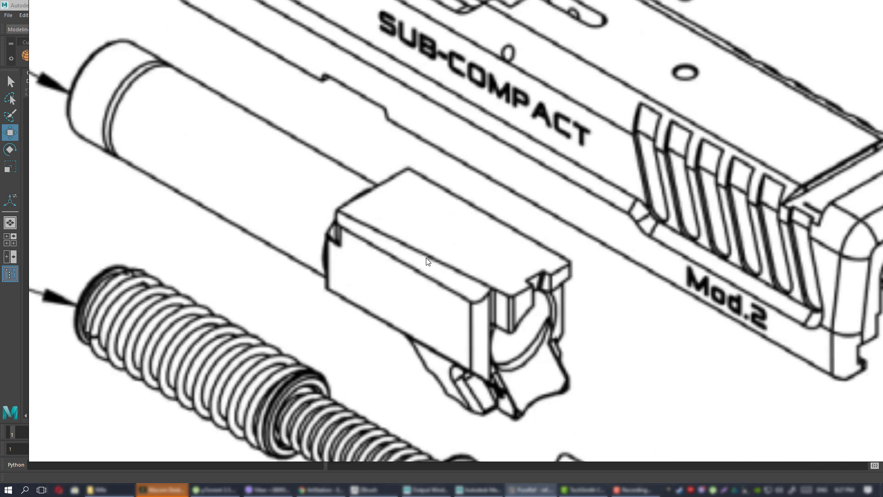
scroll(417, 258, "down", 3)
scroll(418, 258, "up", 3)
scroll(420, 259, "down", 6)
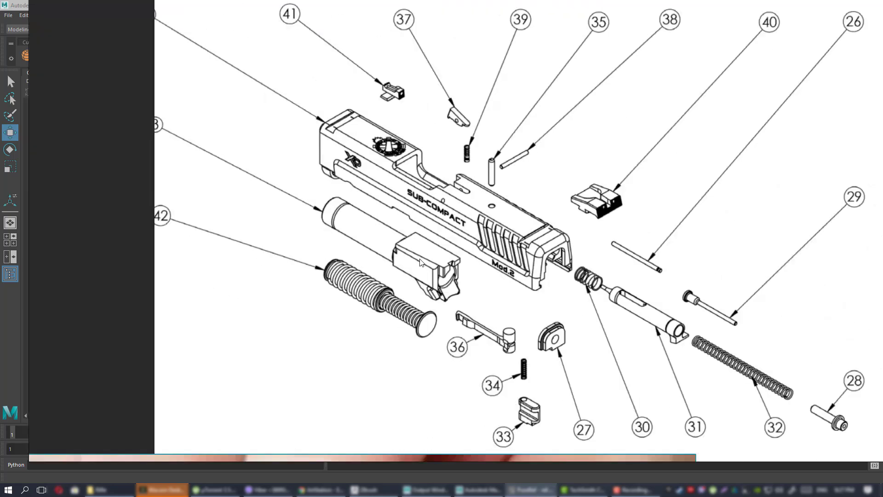
- Examine the ejection port in the pistol photo and the rear of the chamber in the hand-held barrel photo
scroll(449, 258, "down", 6)
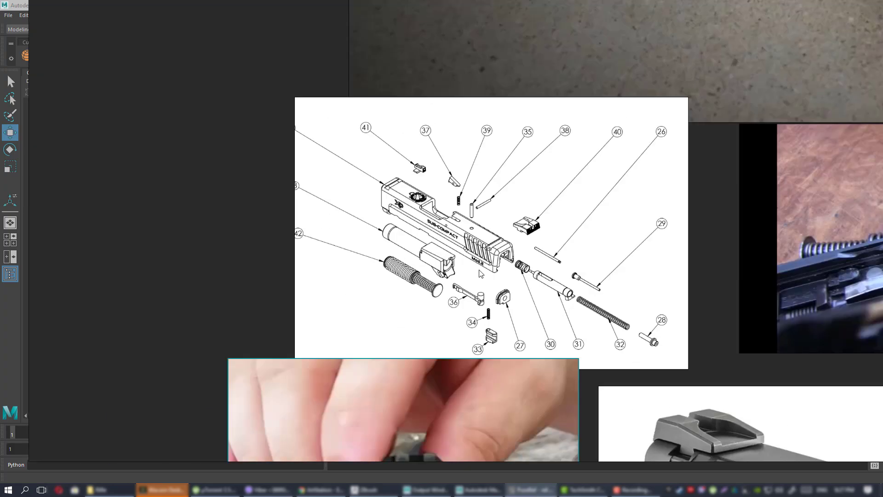
scroll(480, 270, "down", 8)
scroll(598, 331, "up", 6)
middle_click_drag(566, 356, 556, 349)
scroll(555, 349, "up", 6)
middle_click_drag(503, 321, 337, 257)
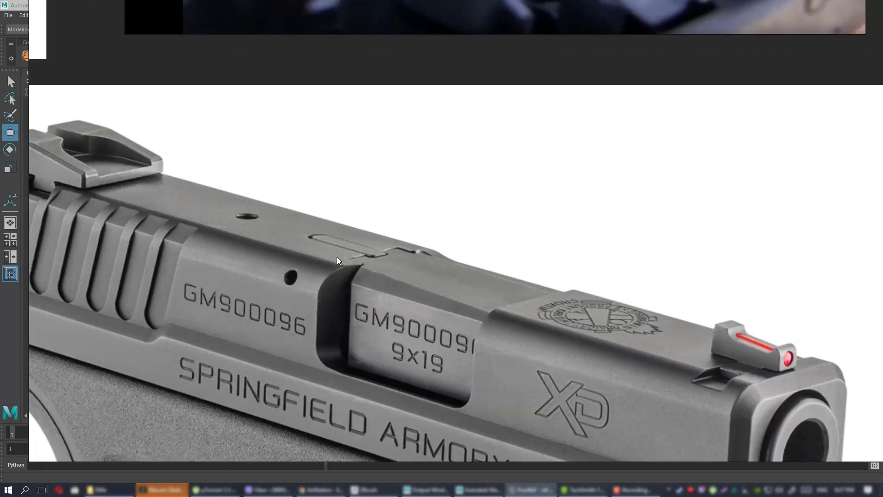
scroll(368, 275, "down", 8)
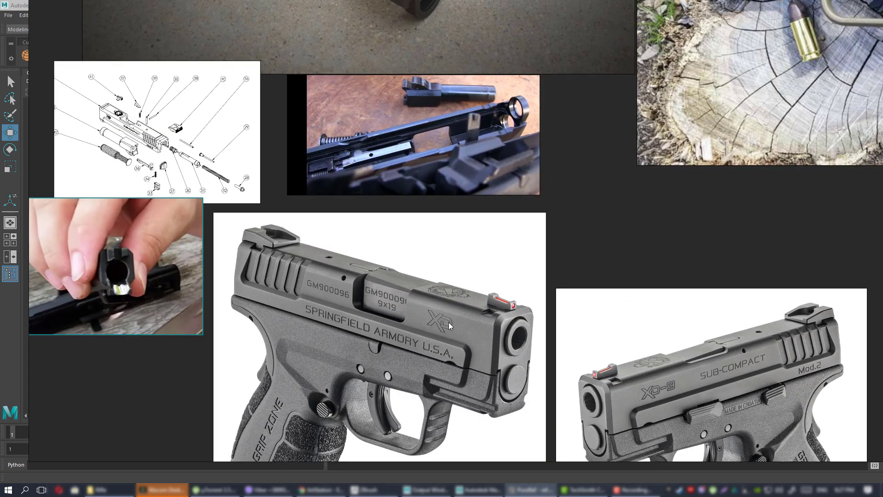
middle_click_drag(448, 321, 449, 400)
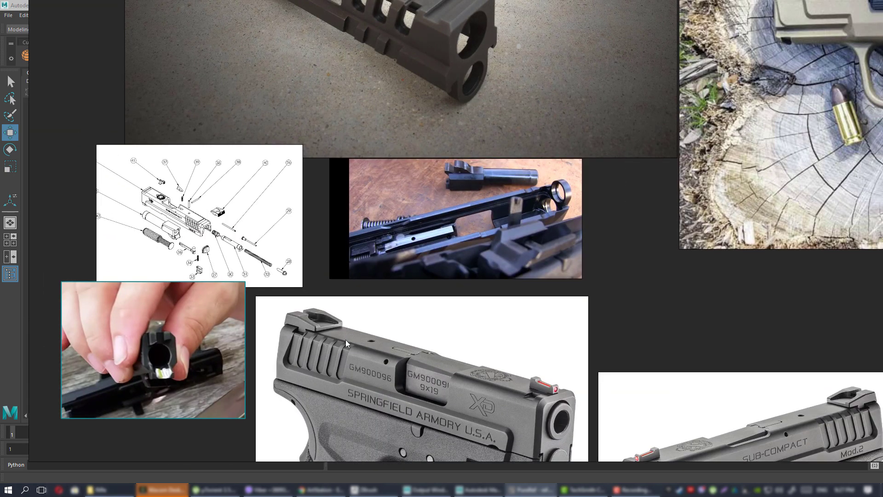
middle_click_drag(199, 340, 459, 332)
scroll(460, 333, "up", 6)
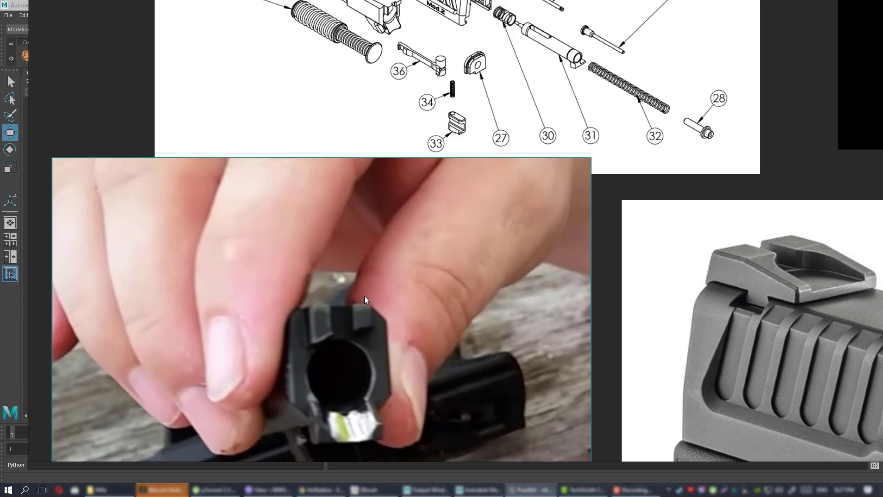
- Find the hand-held top-view photos and examine the chamber block's top surface in the lower one
scroll(364, 298, "down", 6)
middle_click_drag(354, 302, 290, 235)
scroll(570, 307, "down", 5)
middle_click_drag(597, 322, 363, 184)
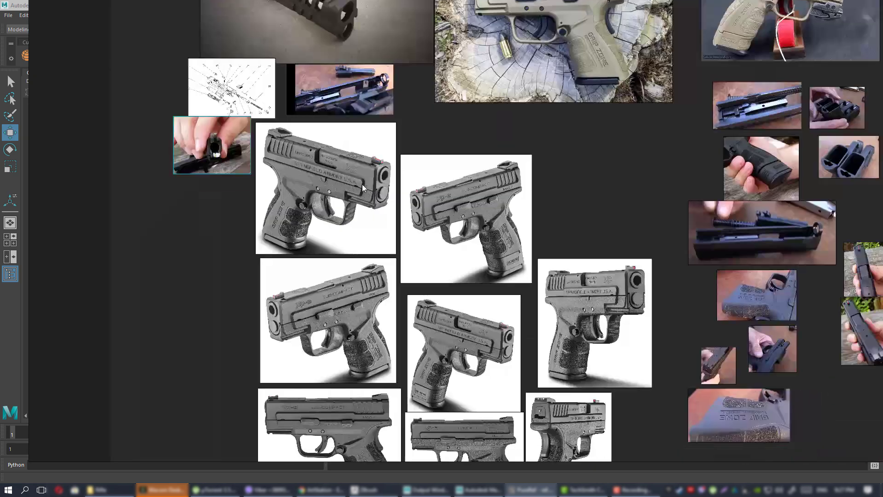
middle_click_drag(502, 311, 256, 251)
scroll(622, 255, "up", 12)
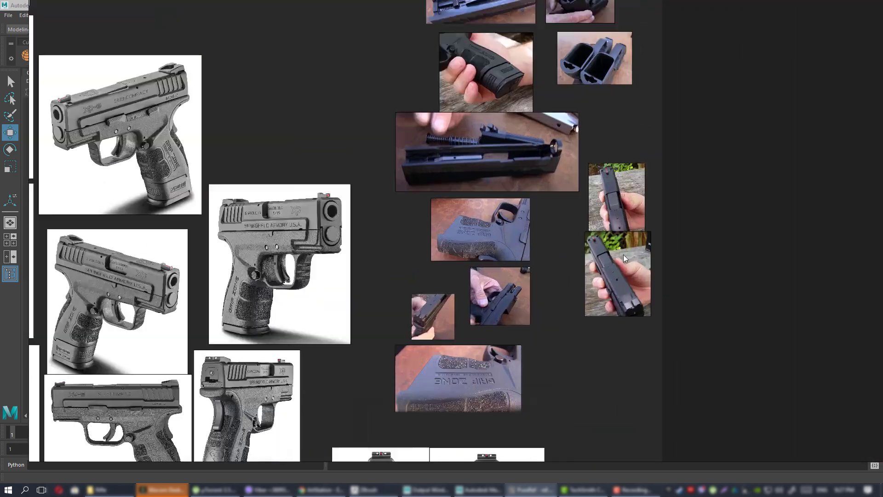
scroll(455, 258, "down", 2)
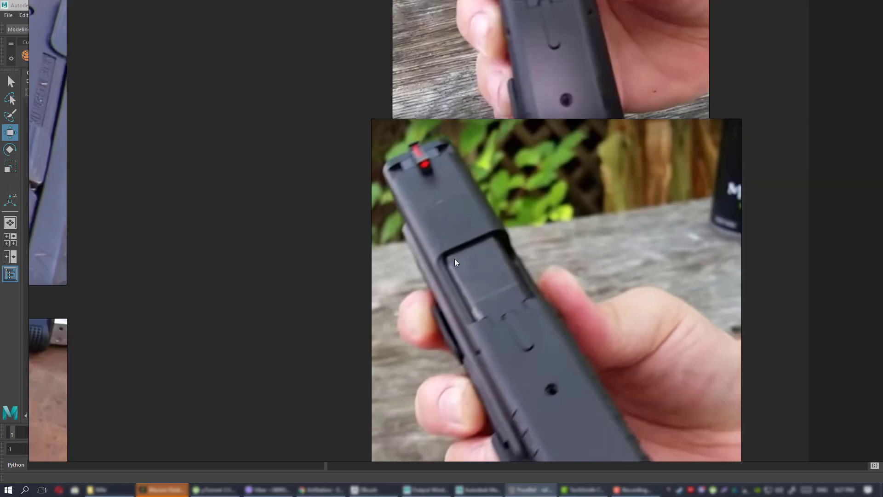
scroll(457, 271, "down", 2)
scroll(443, 239, "up", 5)
scroll(442, 239, "down", 2)
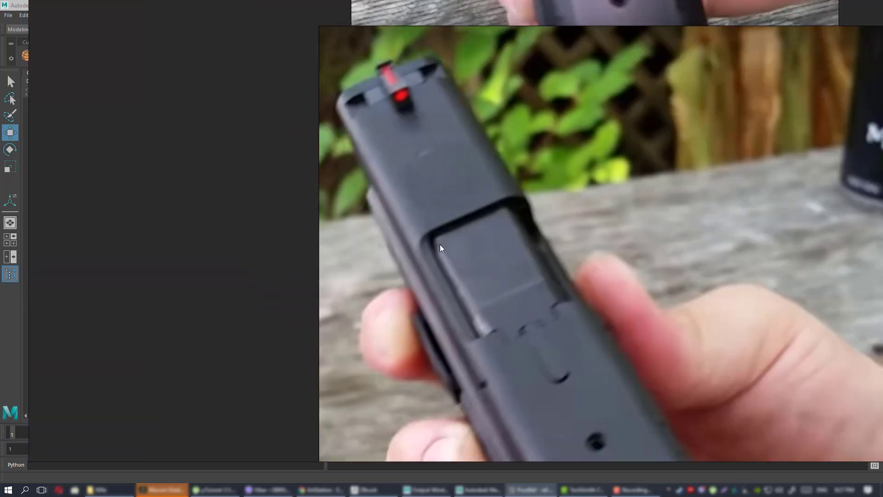
scroll(462, 252, "down", 2)
- Examine the sloped top face and rear notch of the chamber block in the upper top-view photo
middle_click_drag(463, 245, 468, 307)
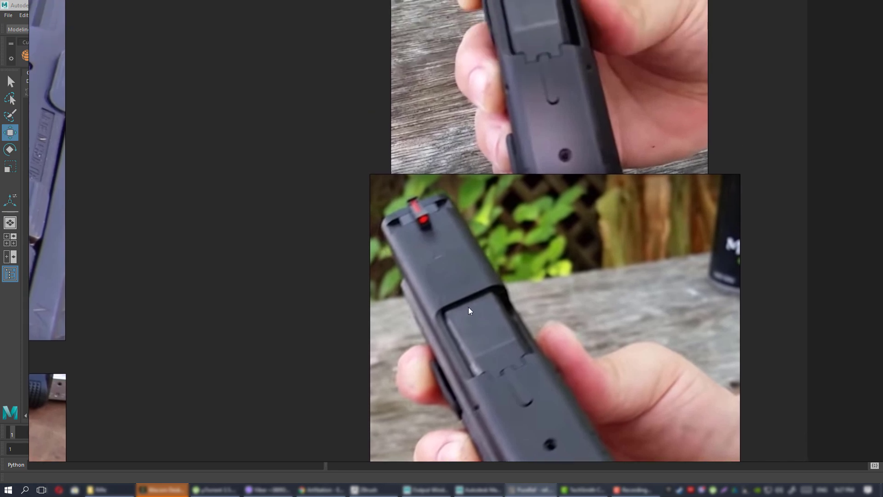
scroll(506, 224, "down", 2)
scroll(505, 227, "up", 5)
middle_click_drag(505, 228, 504, 252)
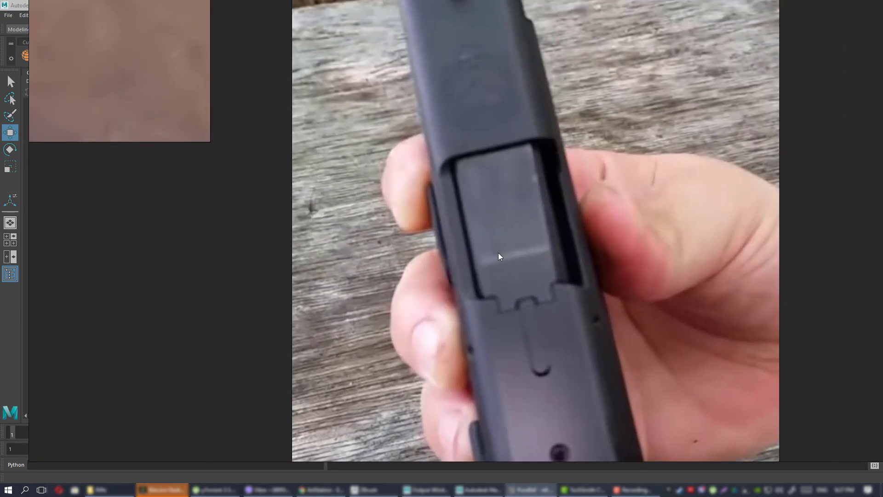
scroll(498, 253, "up", 2)
scroll(497, 253, "down", 4)
scroll(499, 252, "up", 2)
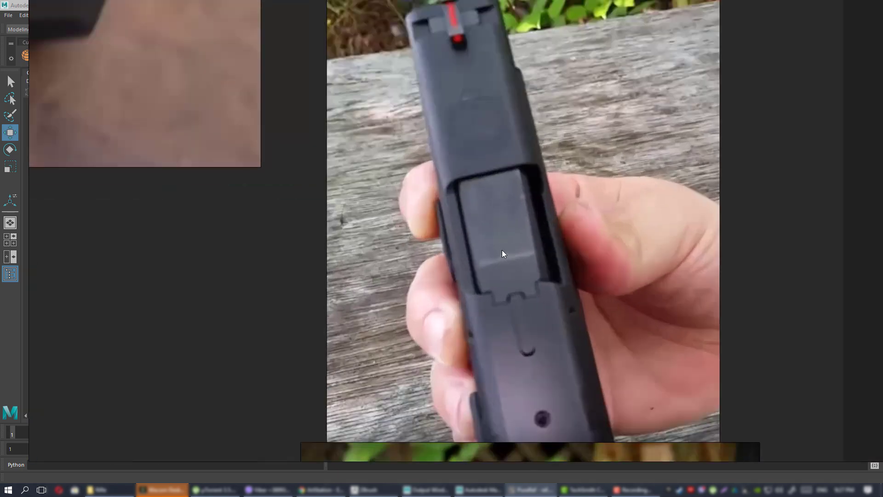
scroll(502, 250, "down", 1)
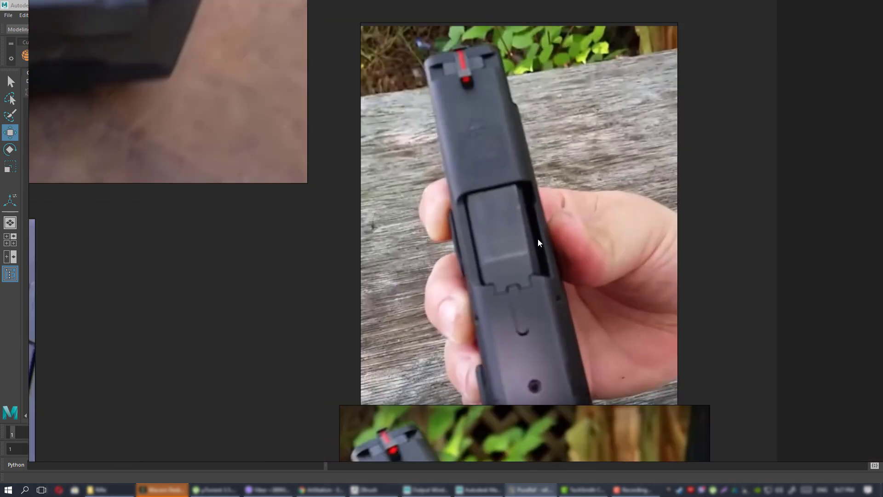
- Compare the block model in Maya with the chamber's top face in the PureRef top-view photo
key("alt+Tab")
left_click_drag(331, 240, 690, 374, "alt")
key("alt+Tab")
scroll(360, 233, "down", 1)
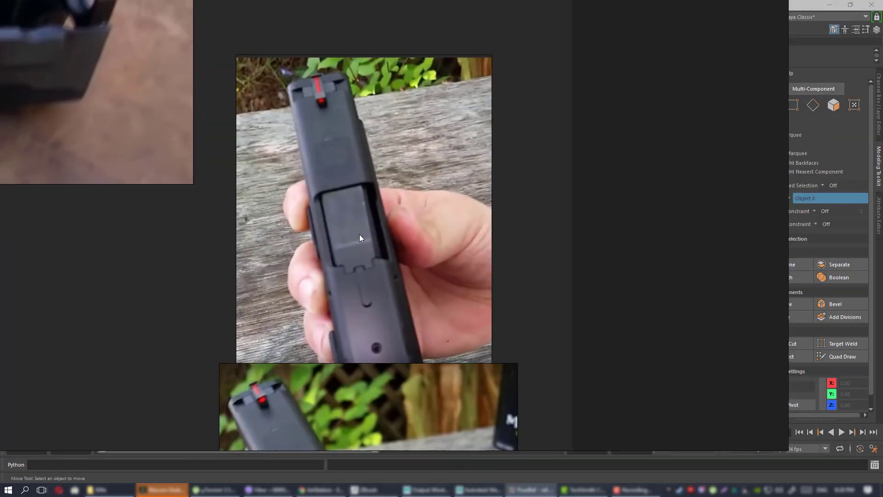
middle_click_drag(359, 234, 423, 226)
scroll(423, 225, "up", 2)
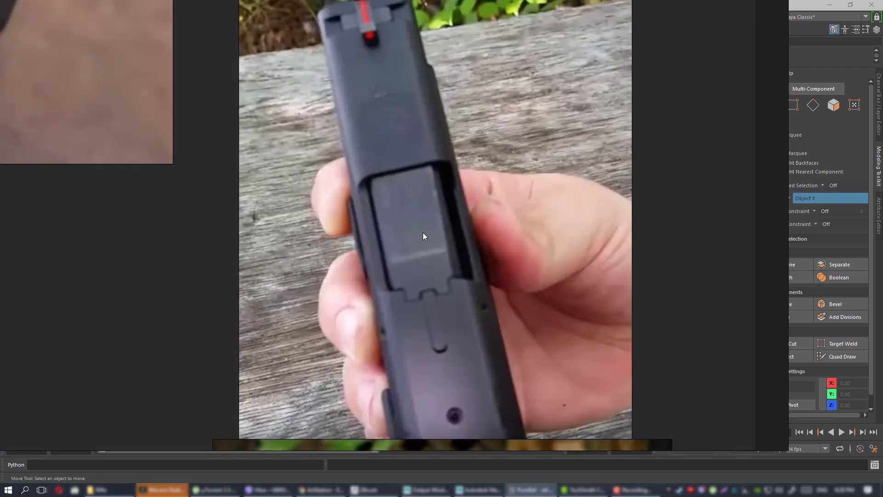
scroll(421, 236, "down", 3)
scroll(421, 238, "up", 3)
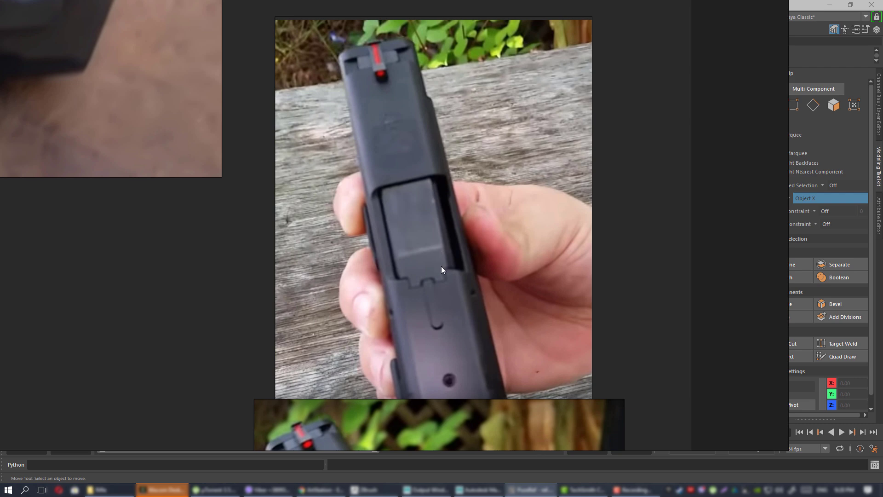
scroll(442, 269, "down", 2)
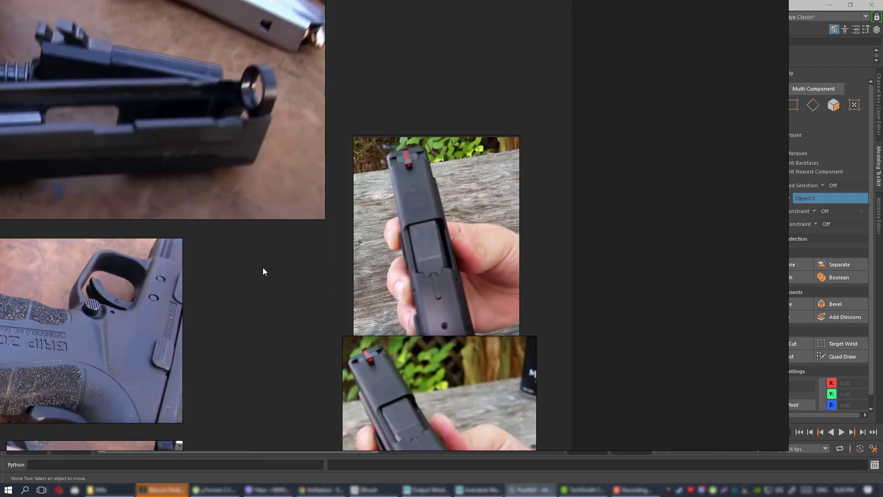
- Return to Maya and inspect the block and barrel from the underside of the slide
right_click_drag(263, 266, 880, 258)
left_click_drag(341, 248, 405, 230, "alt")
scroll(445, 270, "up", 4)
left_click_drag(445, 269, 469, 282, "alt")
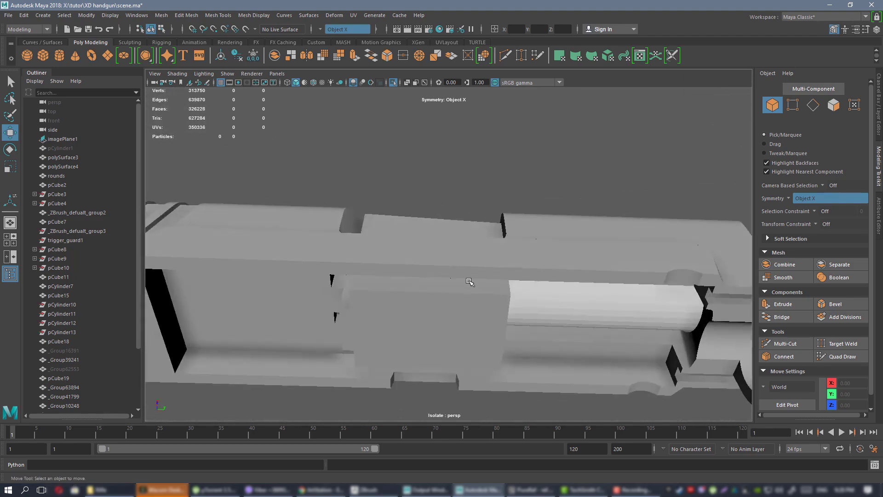
left_click(469, 281)
scroll(469, 281, "down", 2)
- Switch to PureRef and examine the lugs beneath the chamber block in the photo of the removed barrel beside the slide
right_click_drag(881, 271, 518, 273)
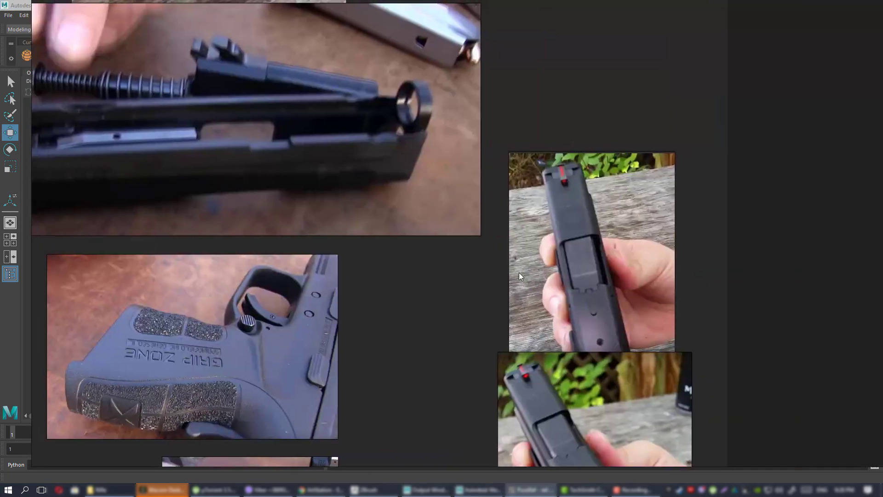
scroll(504, 268, "down", 6)
middle_click_drag(223, 211, 502, 210)
scroll(343, 122, "up", 4)
scroll(395, 131, "up", 2)
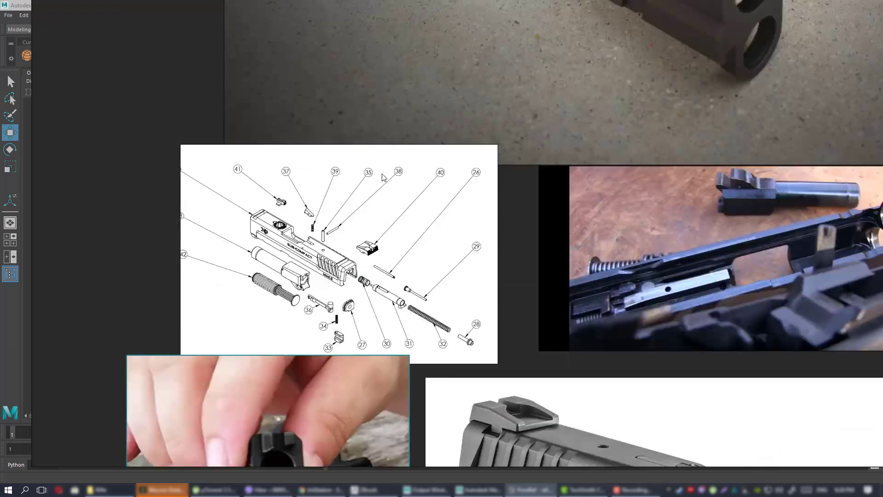
scroll(371, 220, "down", 5)
scroll(456, 210, "up", 6)
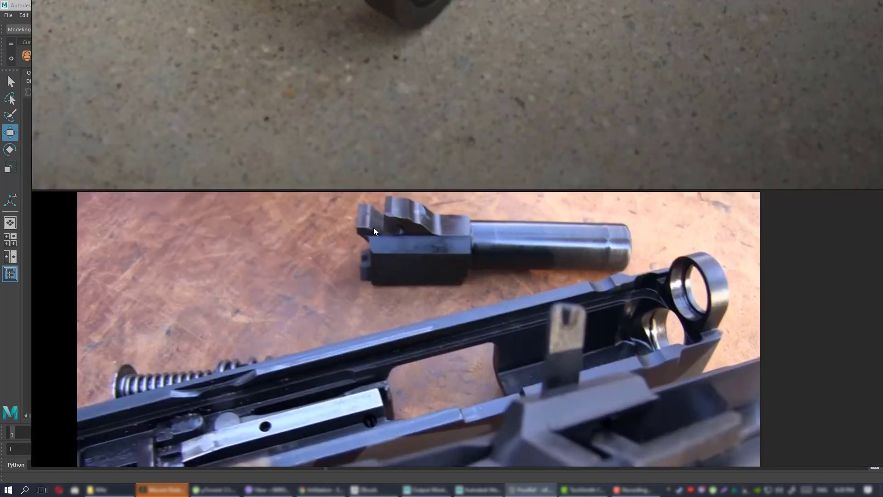
scroll(396, 233, "down", 4)
scroll(406, 231, "up", 5)
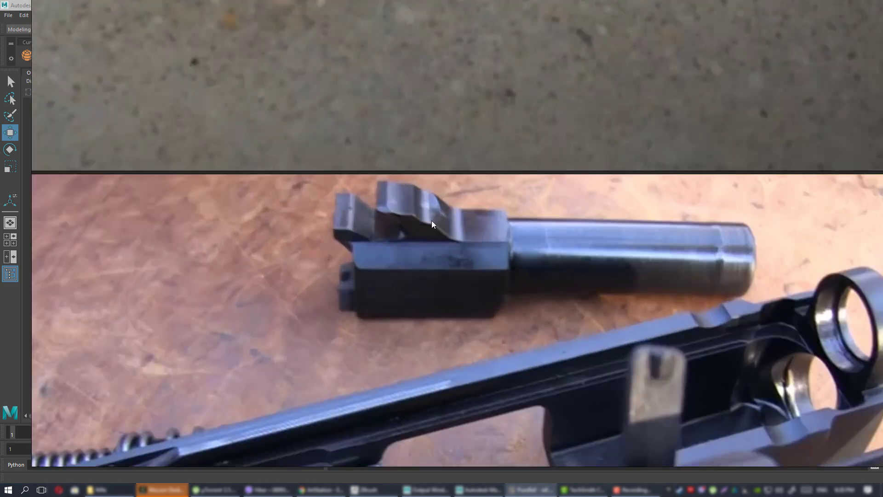
- Switch back to Maya and move the vertices of the chamber block's underside vertically to Z -1.27
scroll(420, 203, "down", 2)
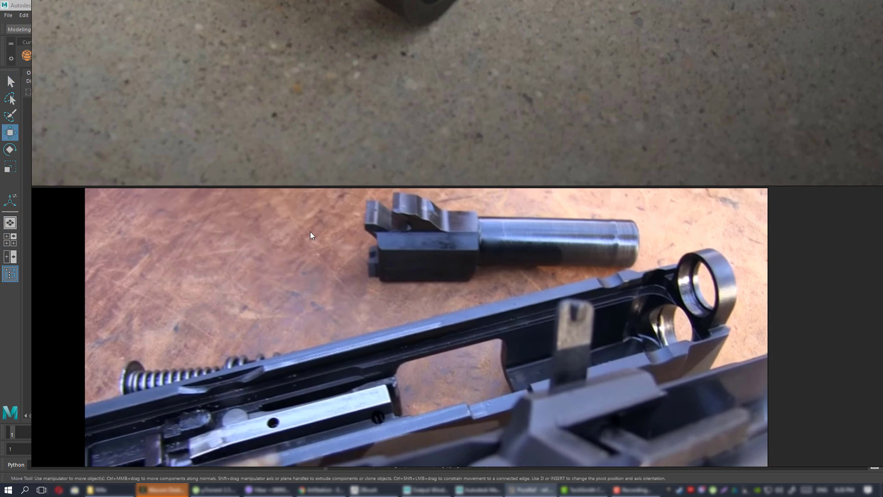
key("alt+Tab")
left_click_drag(411, 286, 495, 333, "alt")
right_click_drag(281, 164, 242, 173)
left_click_drag(257, 207, 631, 401, "alt")
mouse_move(478, 295)
left_mouse_down("alt")
mouse_move(522, 338)
mouse_move(478, 299)
left_mouse_up("alt")
right_click_drag(515, 340, 587, 366, "alt")
left_click_drag(587, 367, 501, 365, "alt")
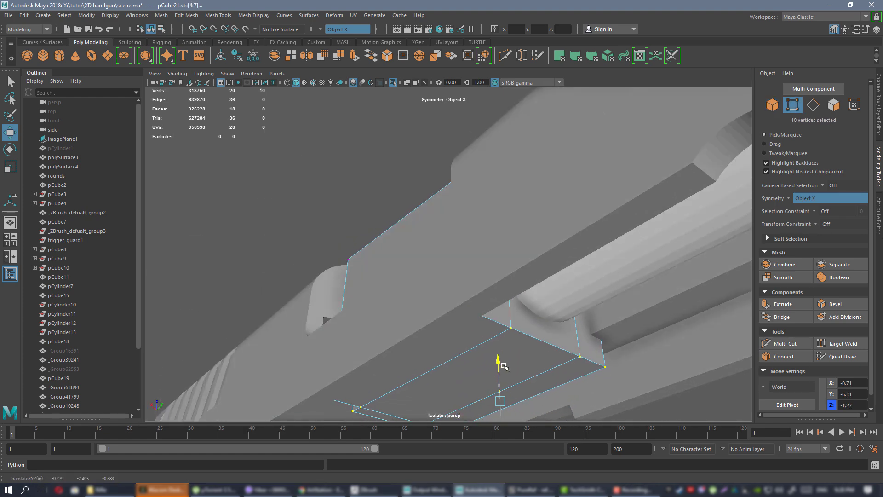
- Bevel the chamber block's long outer top edges, working symmetrically on both sides
left_click_drag(537, 339, 415, 240, "alt")
right_click_drag(409, 223, 441, 211)
left_click_drag(467, 209, 446, 212, "alt")
right_click_drag(446, 212, 449, 192)
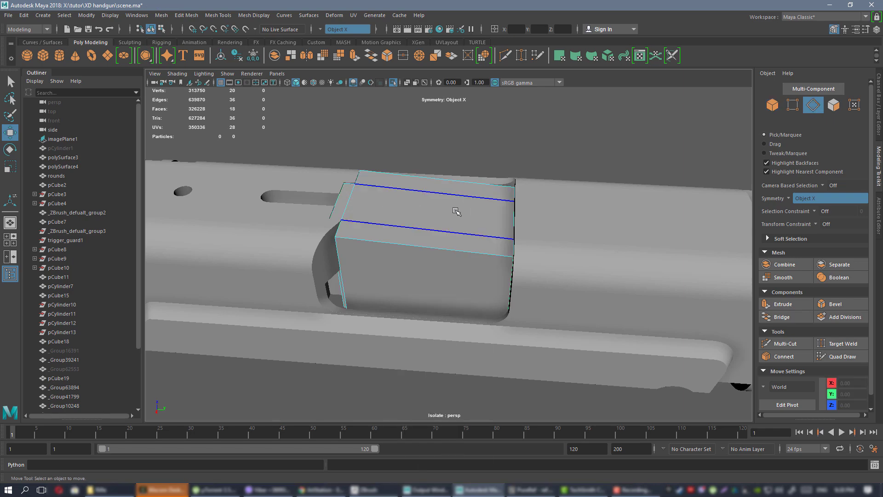
left_click(446, 255)
left_click_drag(446, 255, 457, 230, "alt")
right_click_drag(457, 231, 504, 231, "alt")
left_click(838, 304)
left_click_drag(505, 231, 429, 222, "alt")
right_click_drag(430, 222, 545, 203)
scroll(545, 202, "down", 5)
left_click_drag(546, 202, 396, 216, "alt")
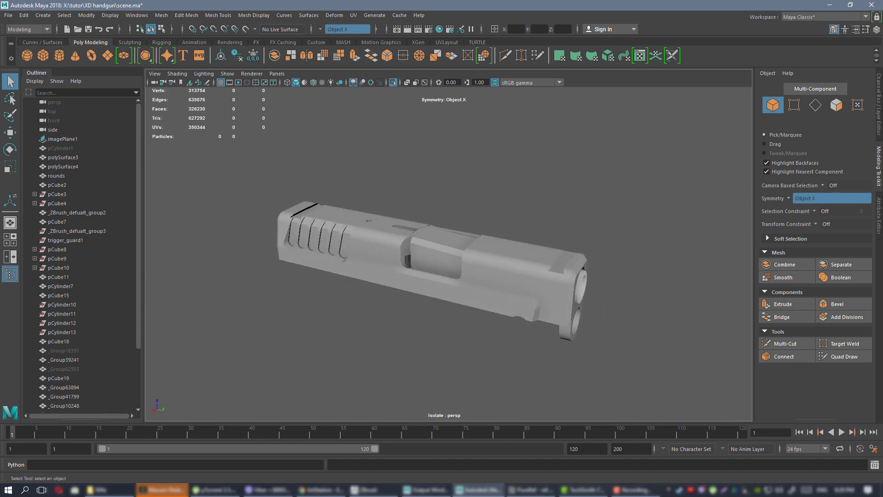
- Switch to PureRef and examine the chamber block's top and chamfer in a three-quarter photo of the ejection port
key("alt+Tab")
scroll(738, 308, "down", 10)
middle_click_drag(763, 299, 467, 308)
middle_click_drag(532, 361, 598, 256)
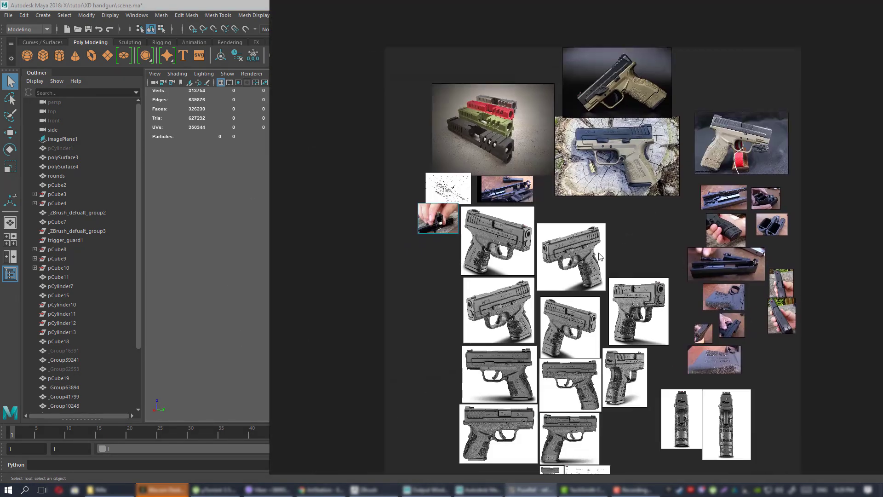
scroll(559, 317, "up", 10)
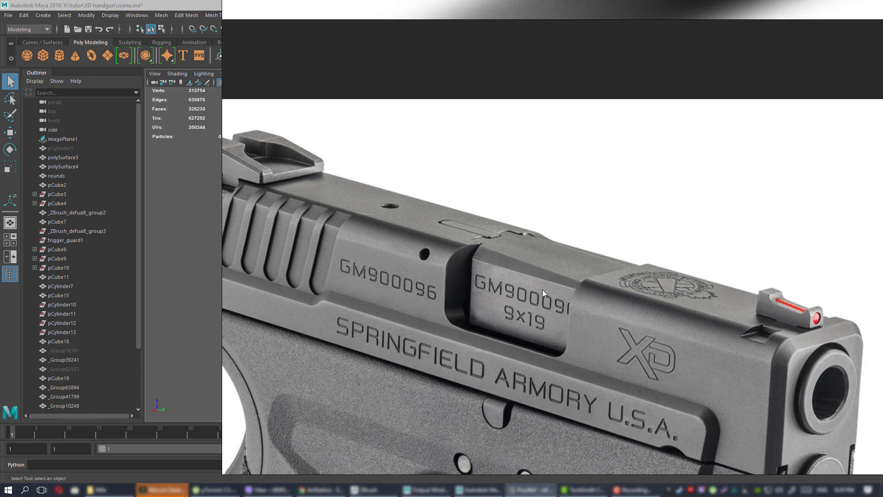
- Return to Maya, select the chamber block and turn off isolation so the whole gun is displayed
key("alt+Tab")
scroll(442, 255, "up", 5)
left_click(449, 247)
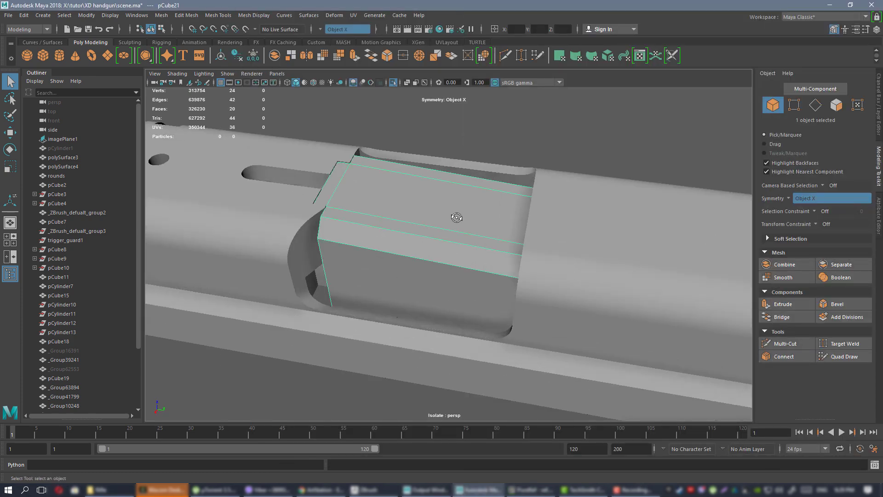
left_click_drag(453, 217, 489, 270, "alt")
key("ctrl+1")
- Move the upper bevel corner vertices at the block's front end along X to -0.82
right_click_drag(446, 205, 458, 186)
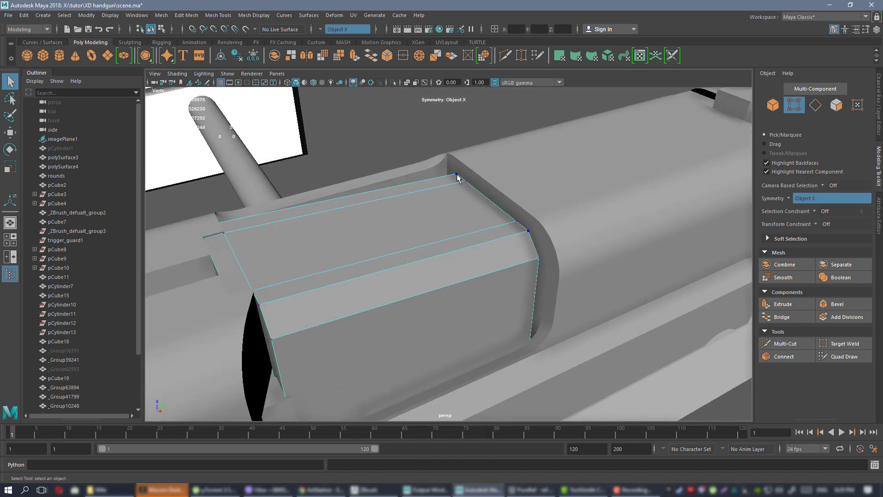
left_click_drag(535, 220, 417, 196, "alt")
key("w")
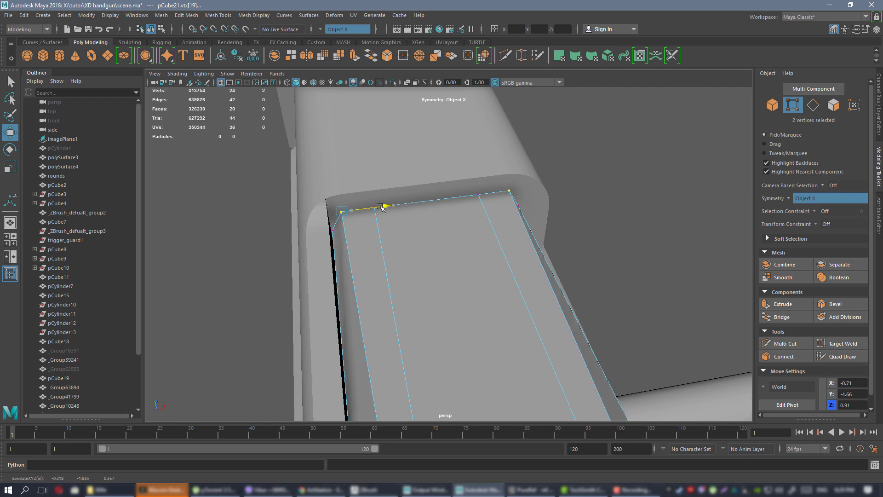
left_click_drag(380, 207, 384, 207)
left_click_drag(384, 207, 464, 240, "alt")
middle_click_drag(465, 240, 475, 255, "alt")
left_click_drag(475, 254, 420, 240, "alt")
right_click_drag(405, 216, 404, 160)
left_click(404, 160)
left_click_drag(404, 161, 463, 274, "alt")
scroll(445, 264, "down", 5)
scroll(463, 273, "up", 2)
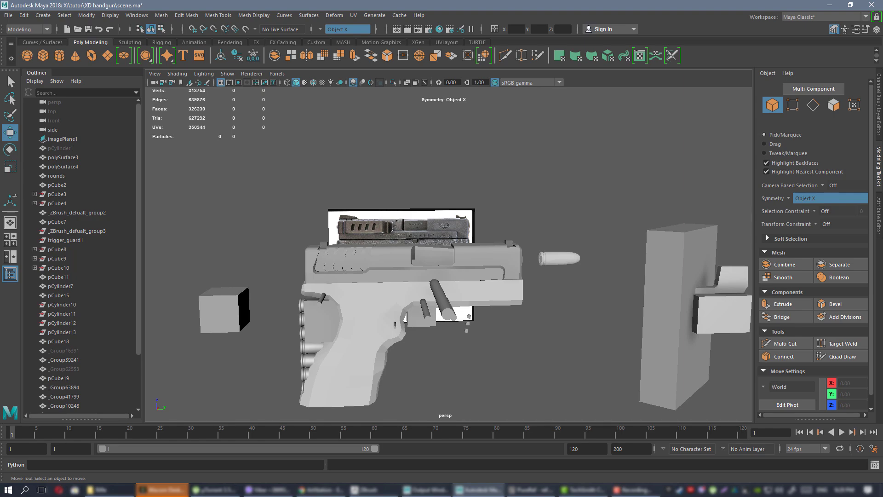
- Switch to PureRef and examine the slope of the chamber block's top in the side photo of the slide
key("alt+Tab")
scroll(578, 271, "down", 10)
middle_click_drag(578, 382, 545, 329)
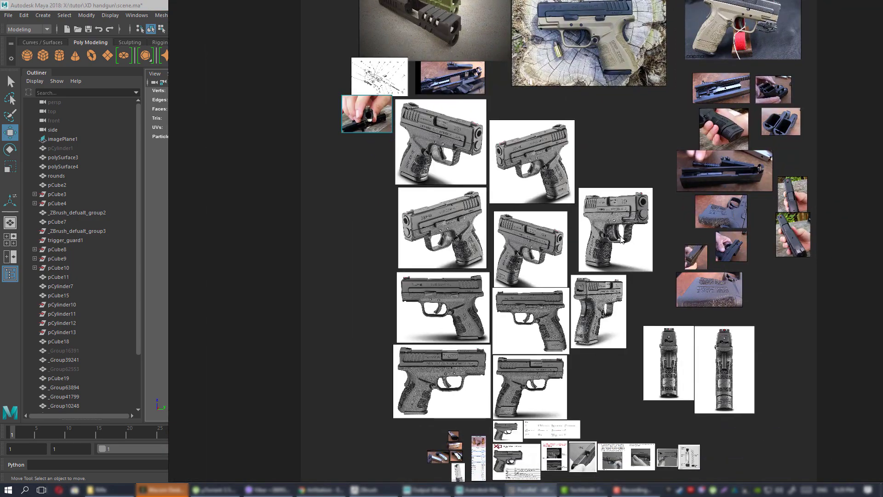
middle_click_drag(488, 309, 499, 269)
scroll(596, 344, "up", 10)
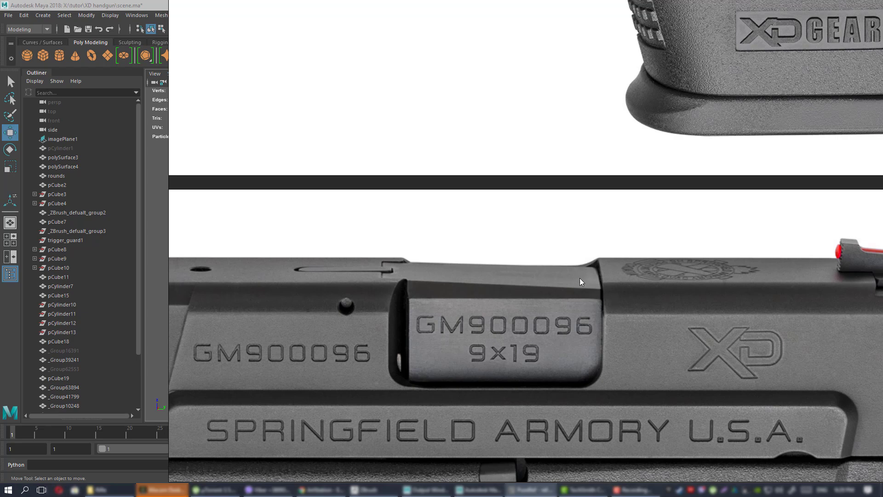
- Back in Maya, select the block's six upper front vertices and move them vertically to Z 0.88
key("alt+Tab")
scroll(455, 249, "up", 6)
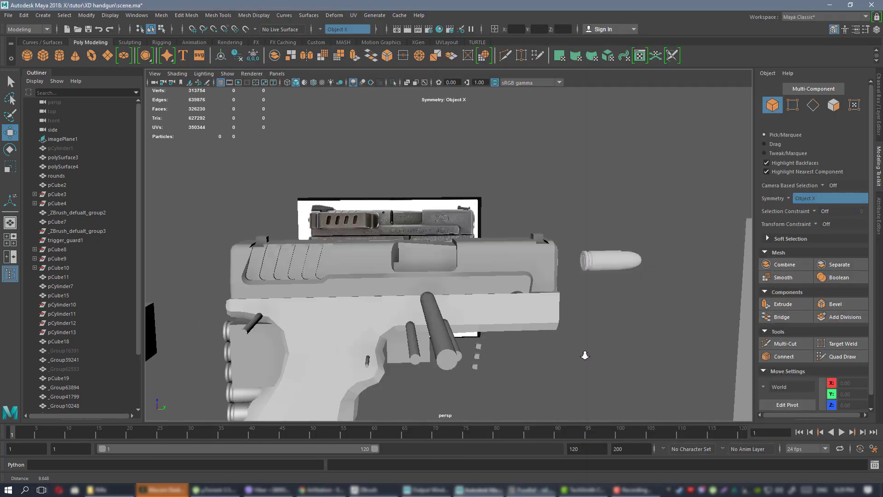
right_click_drag(455, 250, 414, 239)
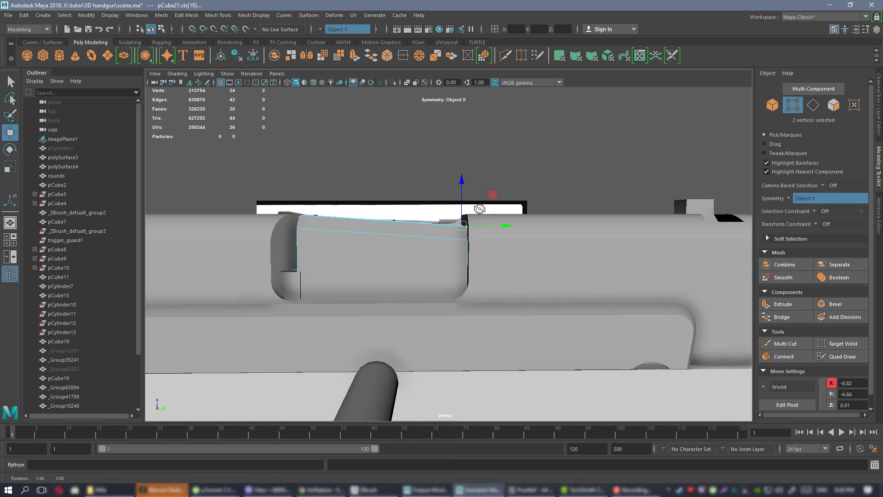
left_click_drag(417, 168, 543, 267)
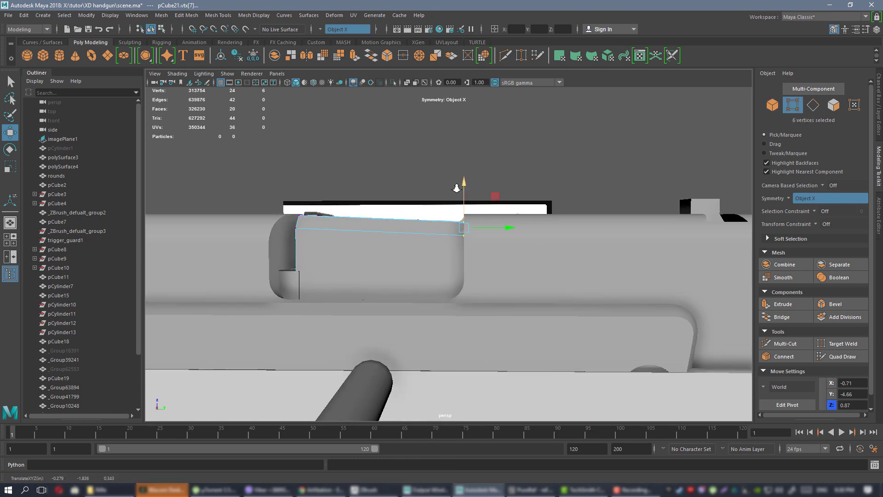
left_click_drag(456, 187, 397, 222, "alt")
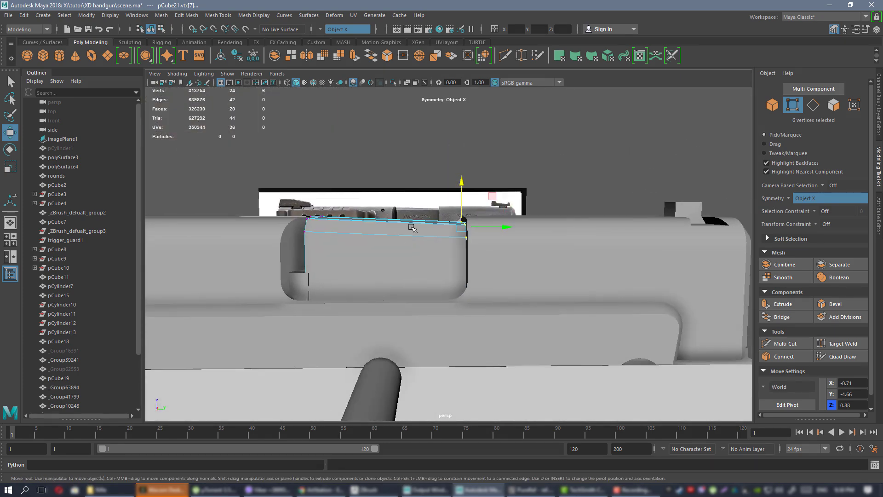
right_click_drag(397, 223, 422, 213)
left_click_drag(422, 213, 382, 220, "alt")
- Export only the chamber block as an OBJ, overwriting 1.OBJ in the exp folder
left_click(423, 241)
left_click_drag(423, 240, 234, 133, "alt")
left_click(9, 16)
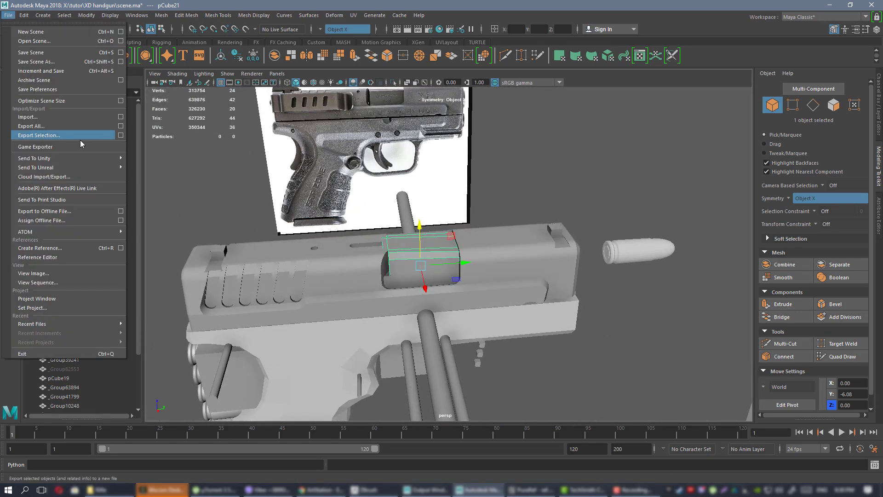
left_click(70, 135)
double_click(342, 182)
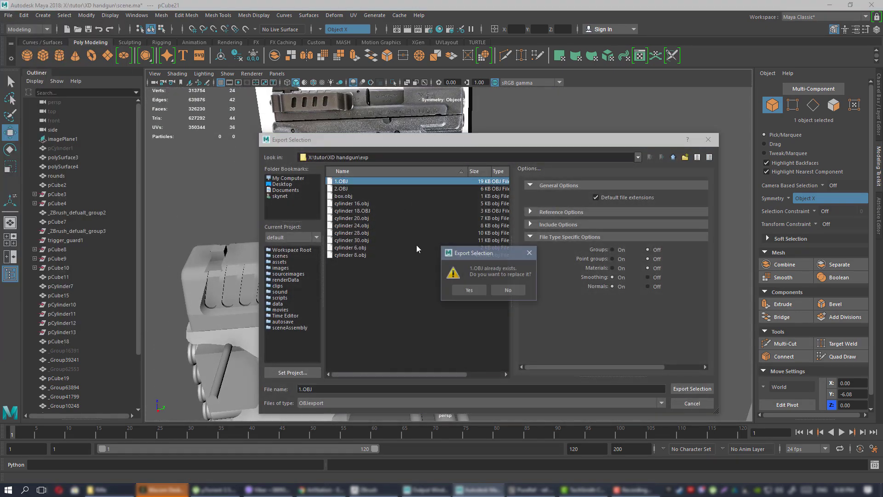
left_click(468, 290)
- Switch to ZBrush, duplicate the barrel subtool and import 1.OBJ into the copy, splitting its polygons into symmetrical triangles only
left_click(384, 491)
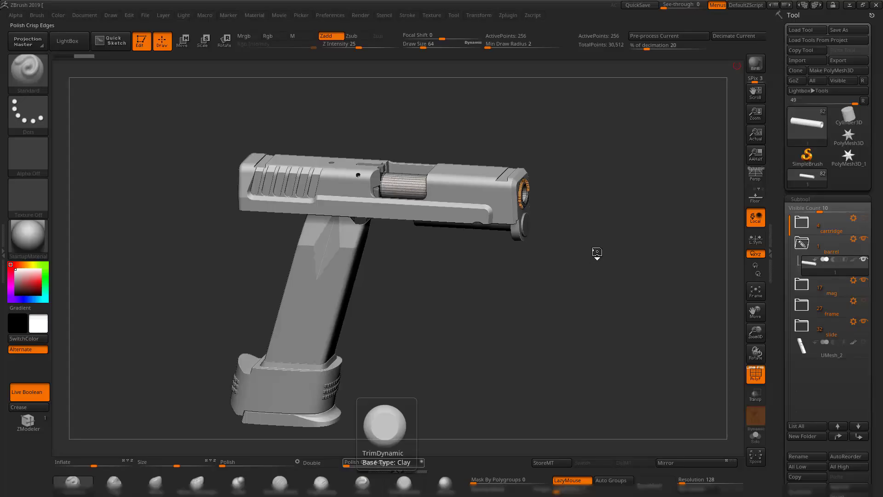
mouse_move(612, 269)
left_mouse_down()
mouse_move(658, 270)
mouse_move(626, 270)
left_mouse_up()
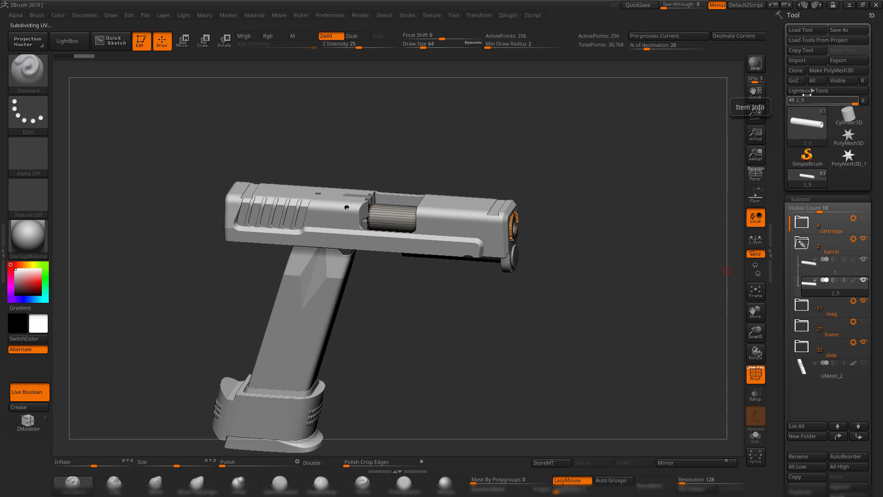
left_click(797, 60)
double_click(323, 171)
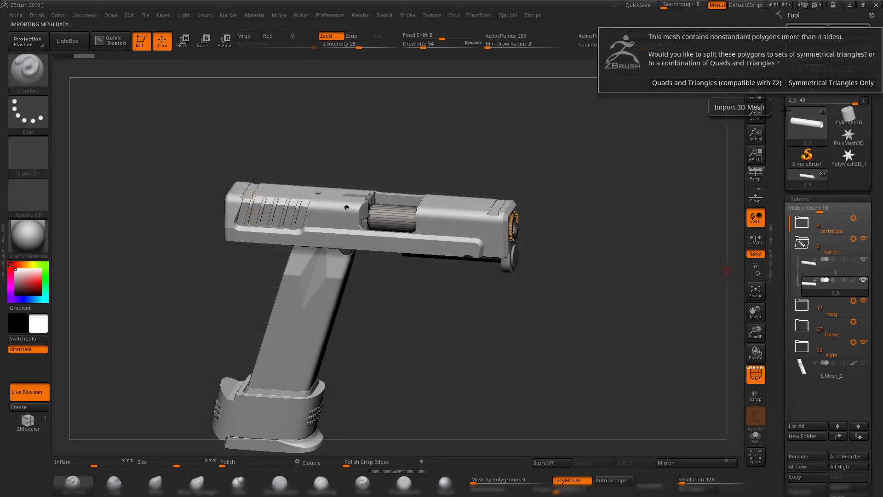
left_click(827, 83)
- Show the imported chamber block alone and examine its chamfers, top face and rear step
left_click(755, 430)
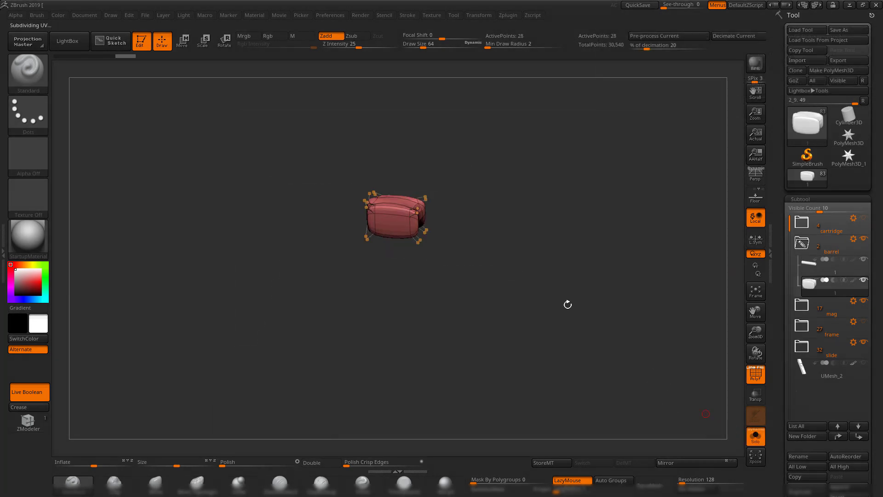
mouse_move(514, 260)
left_mouse_down()
mouse_move(590, 310)
mouse_move(577, 290)
mouse_move(626, 289)
mouse_move(565, 308)
mouse_move(606, 290)
mouse_move(591, 262)
mouse_move(620, 302)
mouse_move(620, 289)
left_mouse_up()
left_click_drag(425, 232, 607, 206)
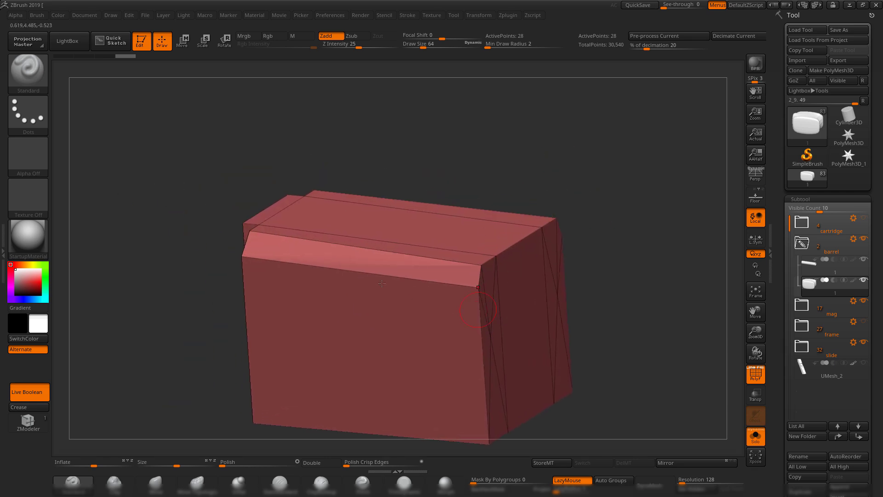
left_click_drag(586, 177, 495, 221)
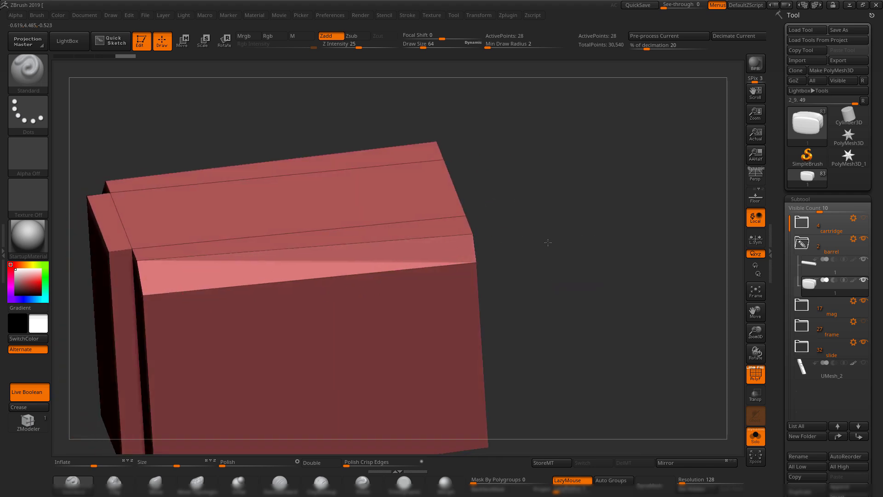
left_click_drag(548, 242, 553, 261)
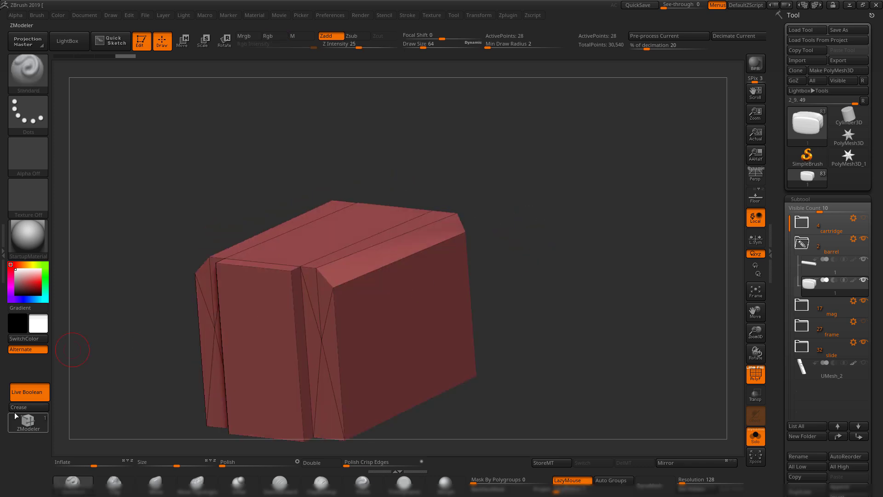
- Crease the chamber block's hard edges and preview it with dynamic subdivision
key("d")
left_click(460, 164)
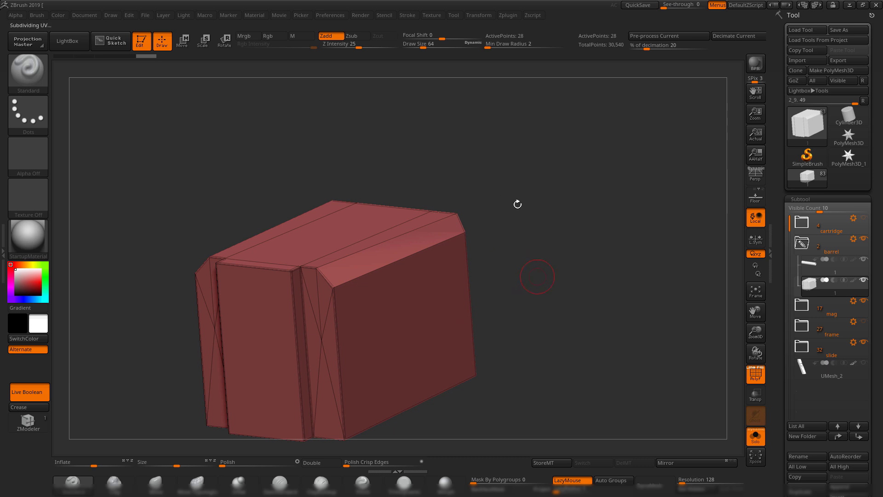
- In side view, isolate the block's sloped top with a lasso selection, crease it, and show the whole block again
left_click_drag(514, 205, 525, 201, "shift")
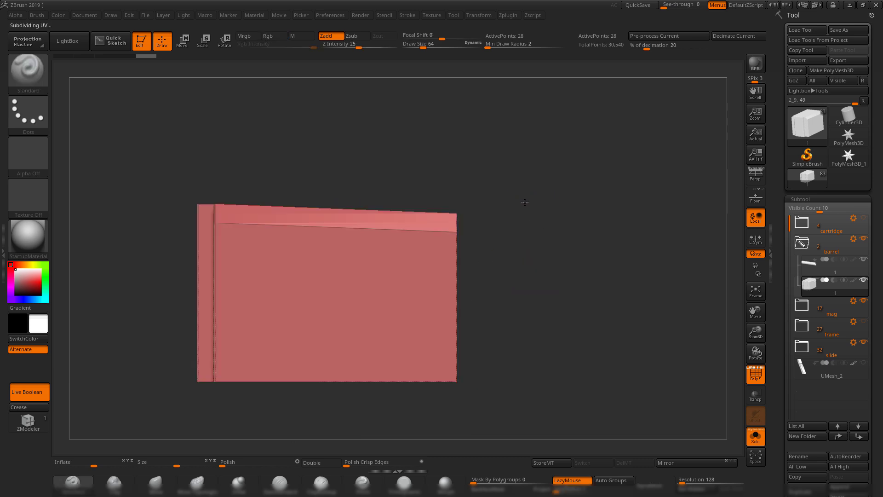
left_click(28, 113)
left_click(122, 122)
left_click_drag(189, 209, 535, 194, "ctrl+shift")
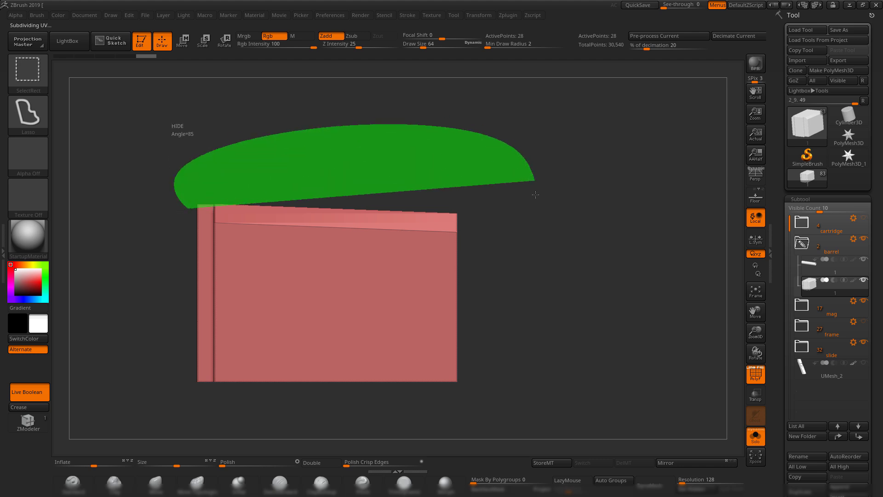
left_click_drag(489, 223, 489, 223, "ctrl+shift")
left_click(27, 412)
left_click(81, 407, "ctrl+shift")
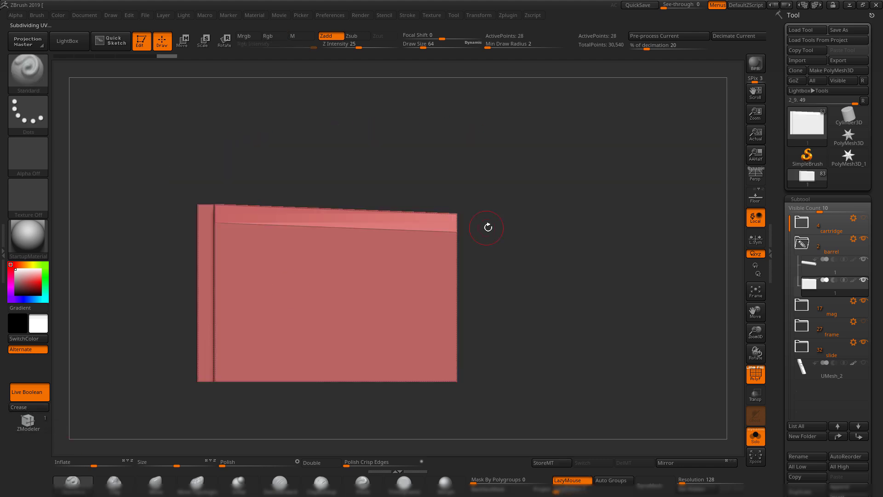
key("d")
key("shift+d")
- From the end view, isolate each flat side face of the block in turn, crease it, and restore full visibility
left_click_drag(540, 236, 576, 238, "shift")
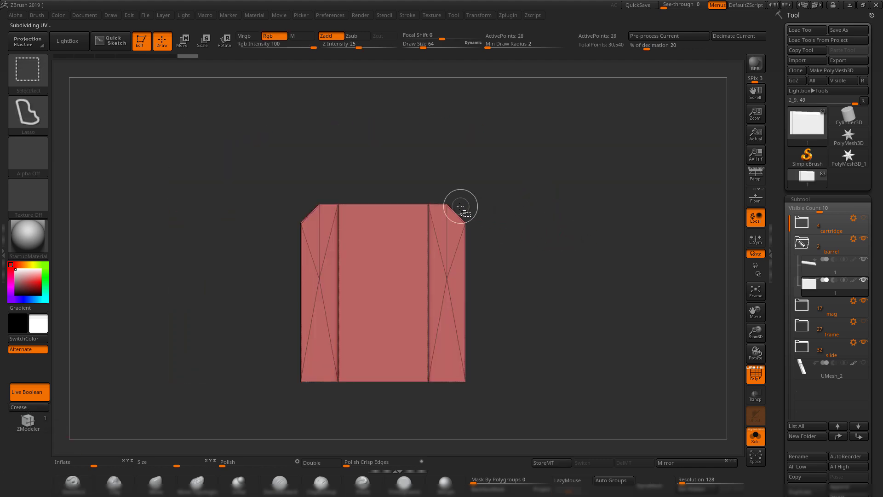
left_click_drag(565, 267, 458, 416, "ctrl+shift")
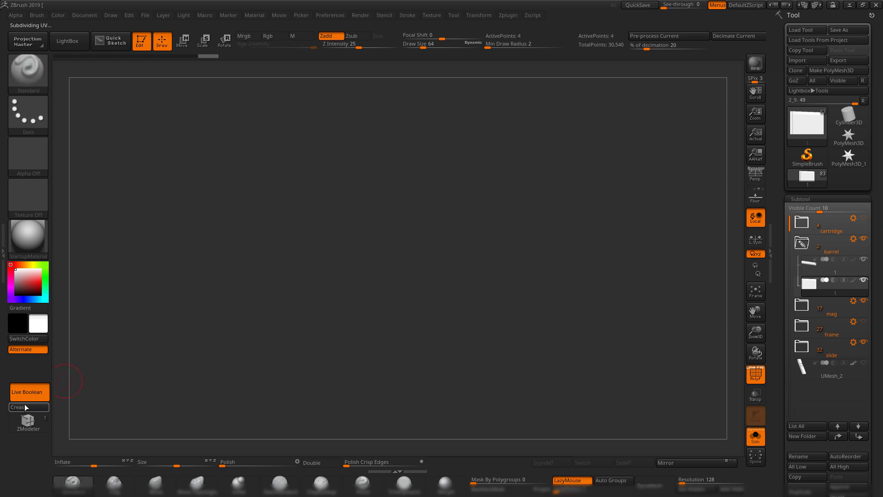
left_click(259, 205, "ctrl+shift")
mouse_move(303, 210)
left_mouse_down("ctrl+shift")
mouse_move(253, 453)
mouse_move(305, 453)
left_mouse_up("ctrl+shift")
left_click(150, 383, "ctrl+shift")
- Check the creased block's smoothing without the polyframe and open its Dynamic Subdiv settings
left_click_drag(607, 288, 353, 252)
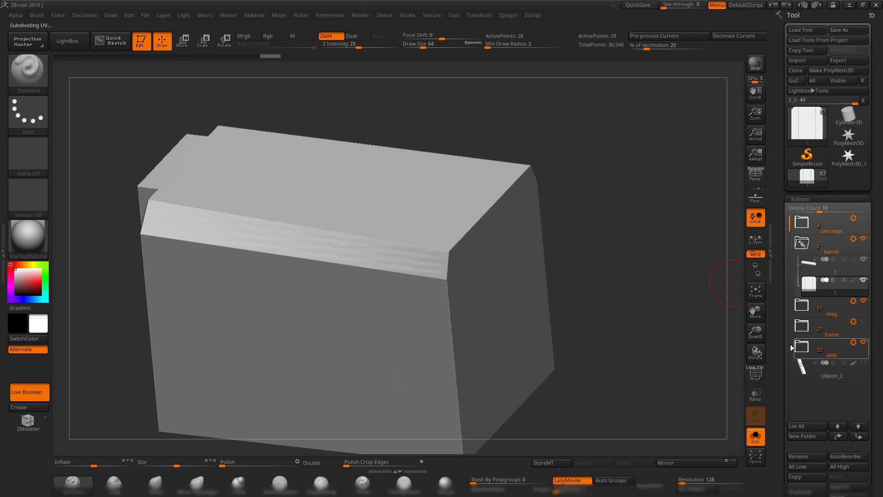
left_click_drag(785, 296, 823, 442)
left_click(803, 453)
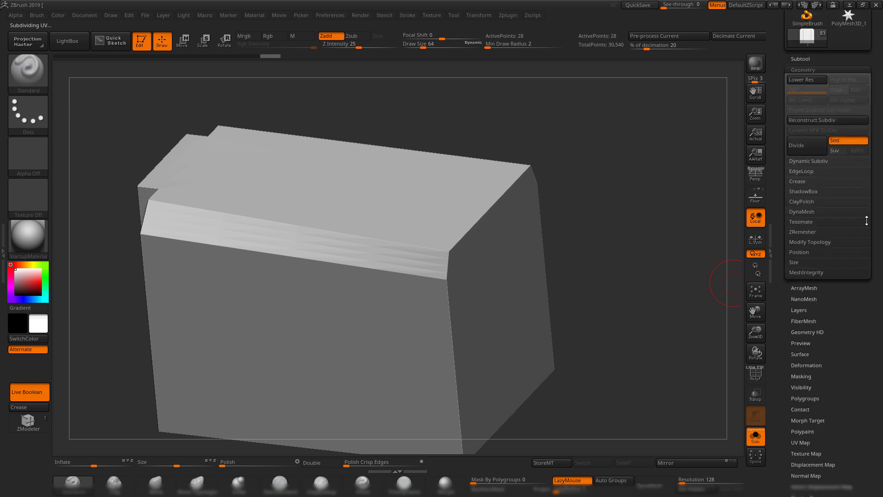
left_click(823, 161)
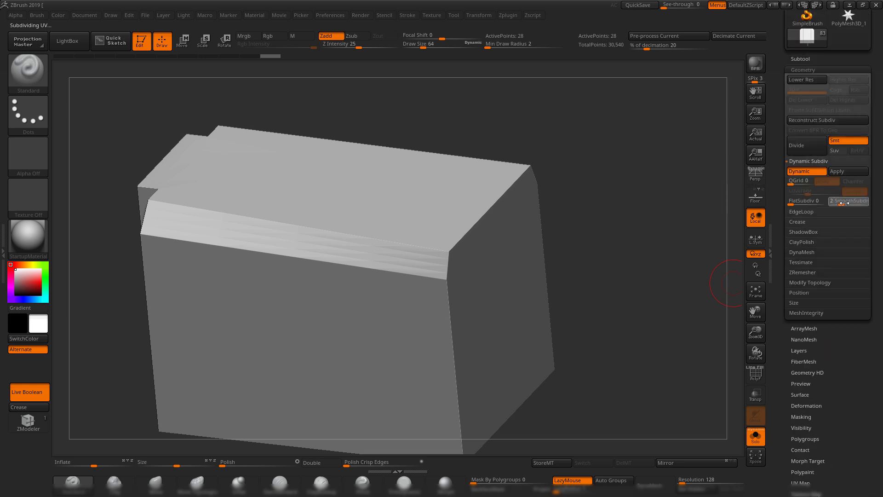
right_click_drag(578, 201, 483, 245, "ctrl")
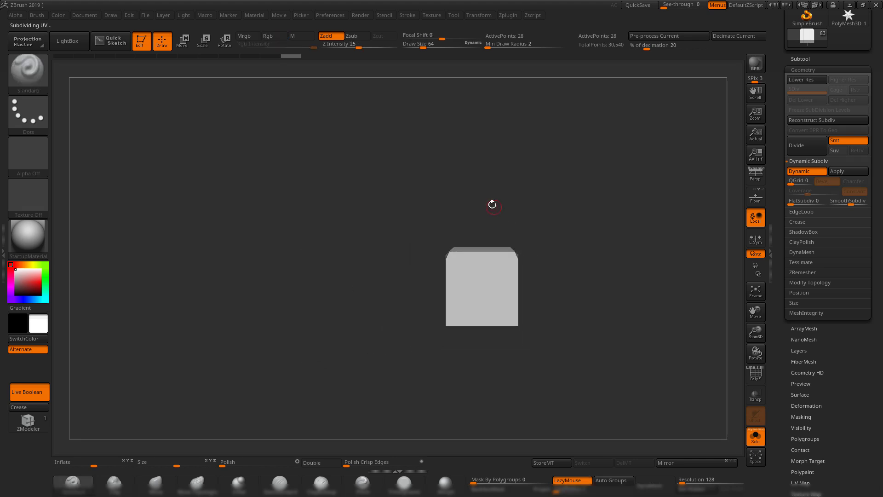
- Inspect the creased chamber block's sloped top and chamfered corners up close and from several angles
right_click_drag(492, 204, 669, 322, "ctrl")
right_click_drag(466, 153, 543, 212)
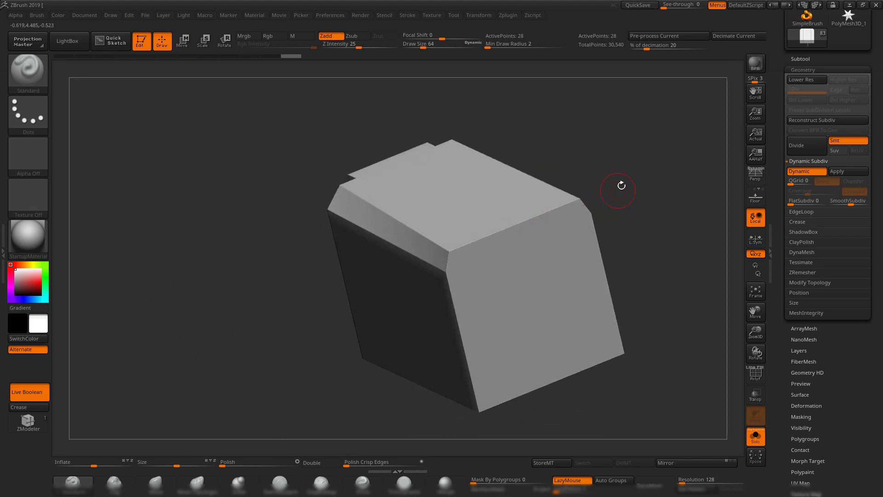
mouse_move(620, 186)
right_mouse_down()
mouse_move(635, 255)
mouse_move(598, 267)
mouse_move(584, 262)
mouse_move(589, 245)
mouse_move(628, 254)
mouse_move(538, 243)
mouse_move(603, 247)
mouse_move(606, 276)
mouse_move(592, 299)
mouse_move(593, 267)
mouse_move(617, 232)
mouse_move(581, 174)
mouse_move(528, 134)
mouse_move(497, 236)
mouse_move(382, 180)
mouse_move(329, 166)
right_mouse_up()
right_click_drag(396, 224, 433, 234)
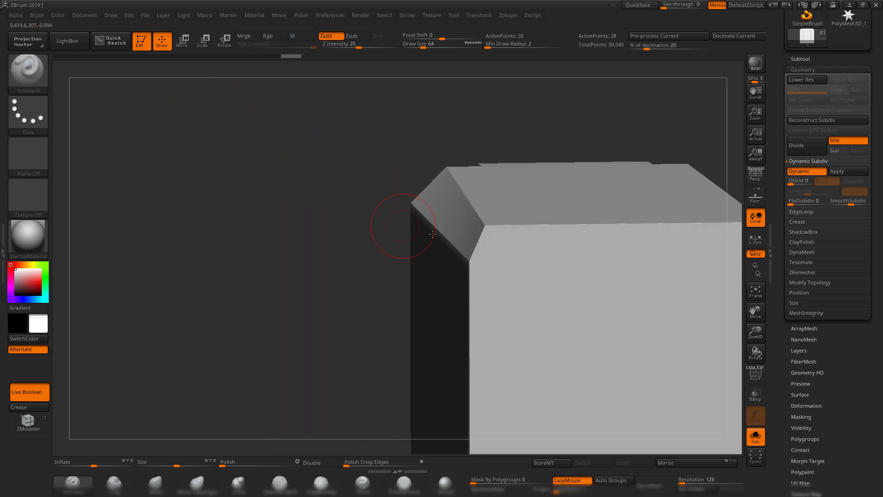
right_click_drag(369, 202, 373, 175)
right_click_drag(373, 175, 386, 184)
right_click_drag(501, 155, 601, 171, "ctrl")
right_click_drag(513, 194, 601, 184)
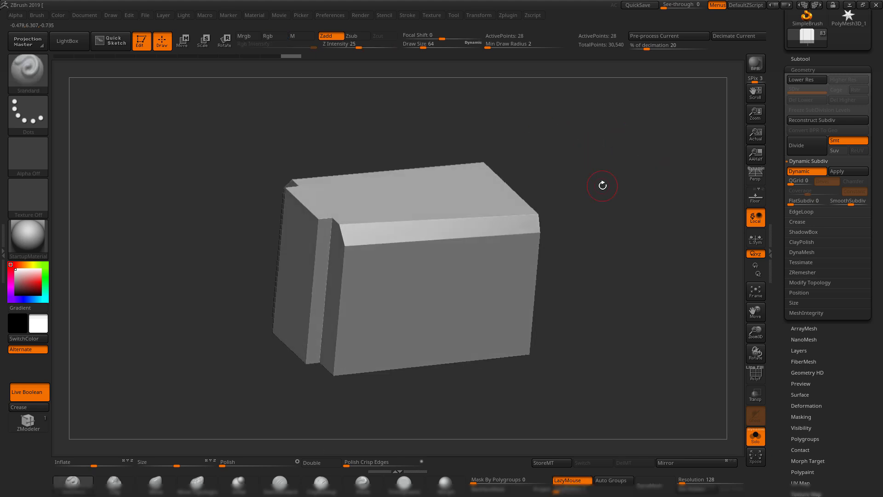
- Switch to Maya, isolate the chamber block and open it for vertex editing
left_click(851, 7)
left_click_drag(520, 313, 607, 392, "alt")
scroll(607, 393, "up", 6)
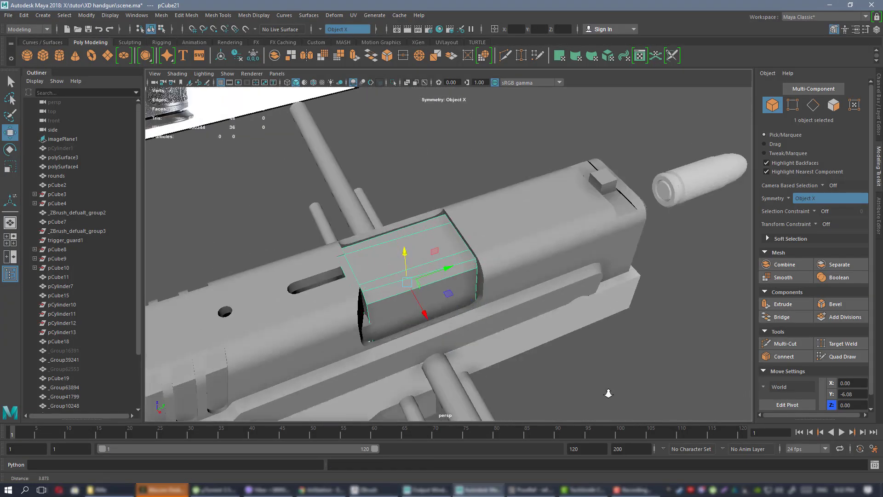
scroll(432, 264, "down", 4)
left_click_drag(432, 264, 457, 211, "alt")
key("ctrl+1")
right_click_drag(456, 209, 412, 210)
left_click_drag(418, 227, 491, 218, "alt")
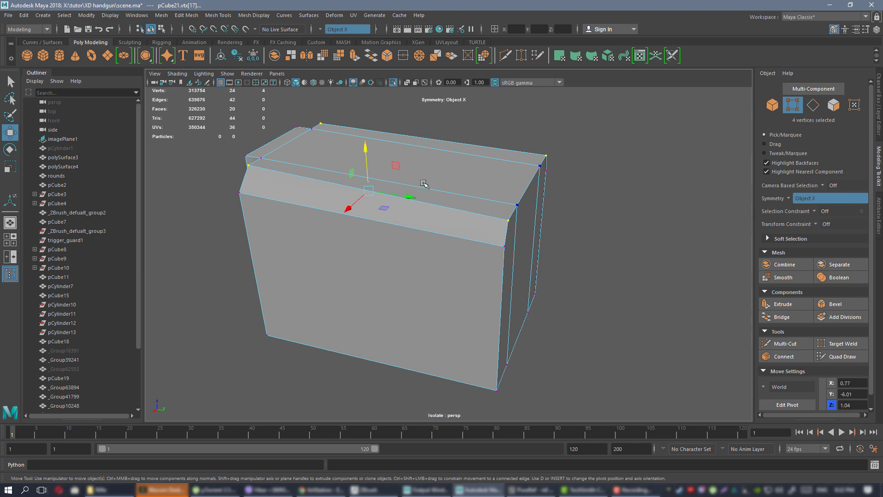
- Snap the block's upper chamfer vertices out to the side faces and target-weld the neighbouring vertices to square off both top edges
left_click_drag(423, 182, 381, 183, "alt")
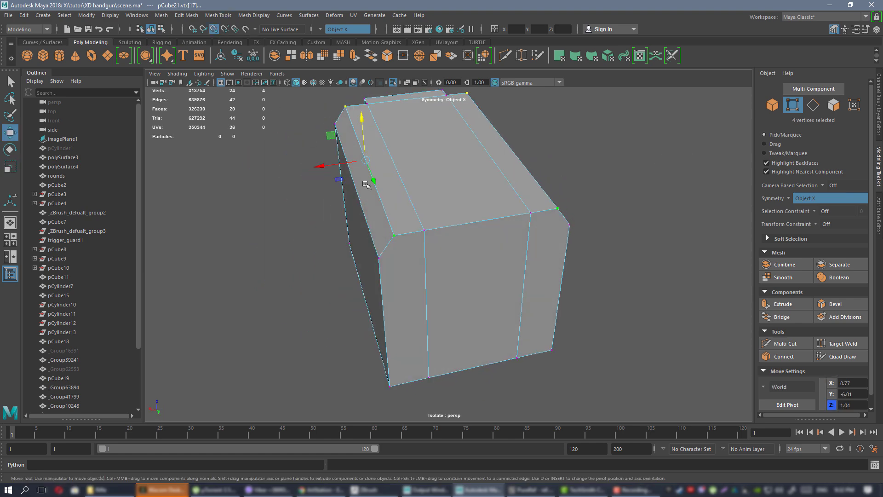
left_click_drag(337, 164, 432, 216)
right_click_drag(432, 216, 430, 221)
left_click_drag(430, 221, 457, 245, "alt")
left_click(456, 246)
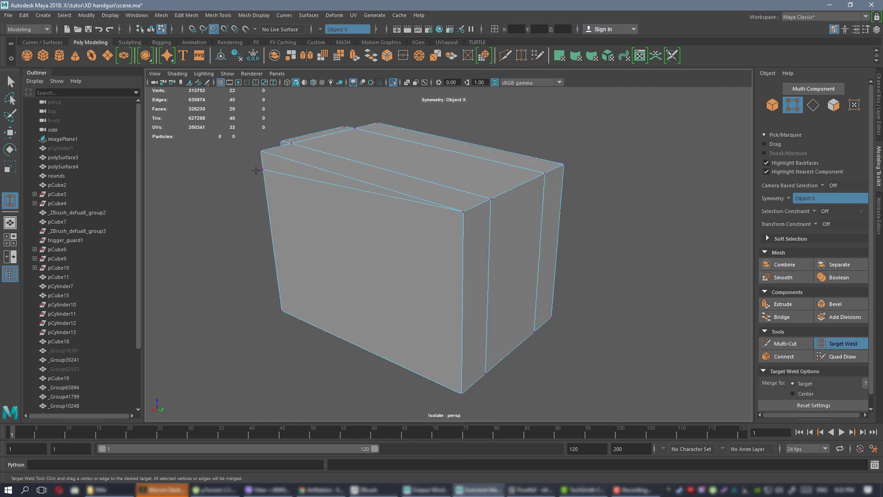
key("w")
right_click_drag(371, 165, 407, 146)
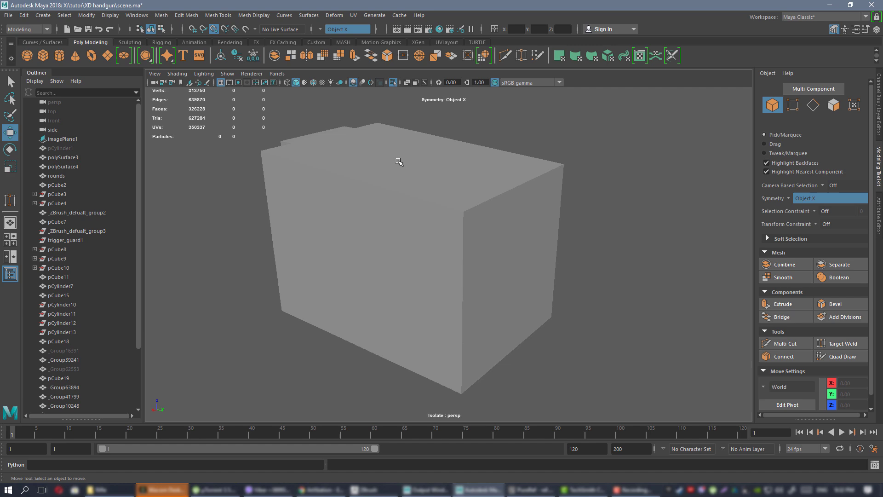
- Export the squared-off chamber block as an OBJ, replacing the existing 1.OBJ
left_click(7, 15)
left_click(44, 136)
double_click(345, 182)
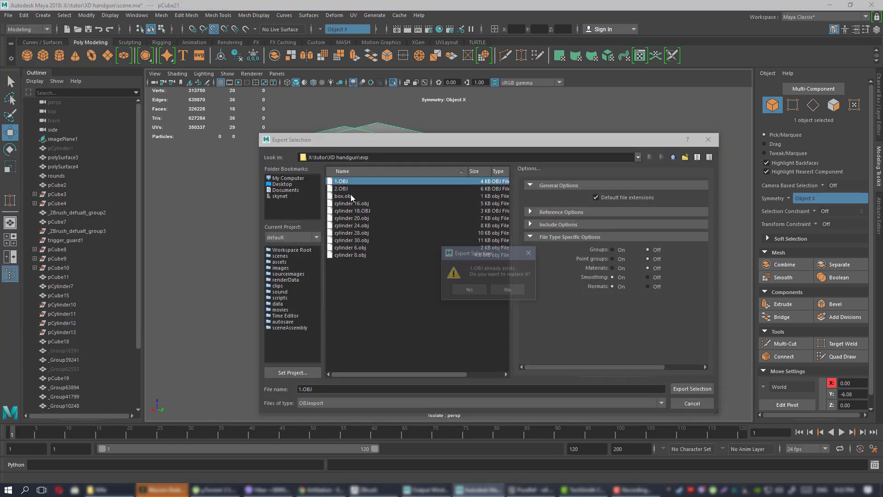
left_click(468, 290)
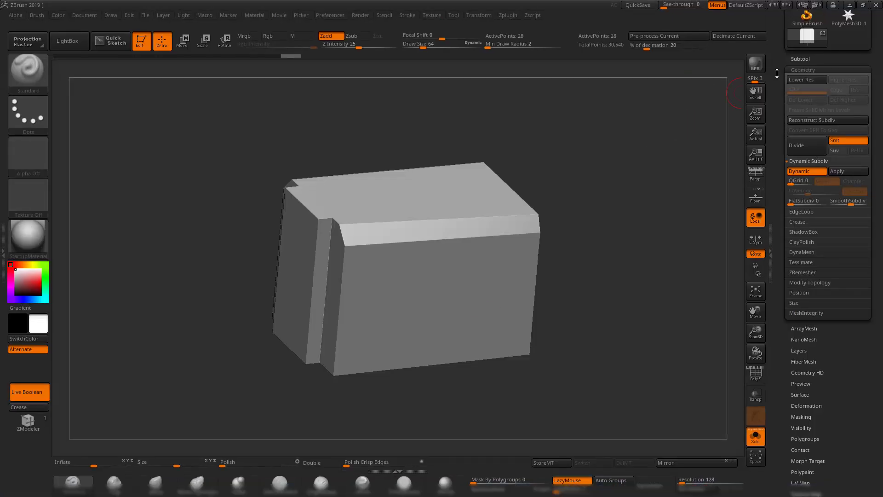
- Switch to ZBrush, import 1.OBJ over the chamber block subtool and turn off its dynamic subdivision
left_click_drag(777, 73, 791, 146)
left_click(797, 60)
left_click(321, 168)
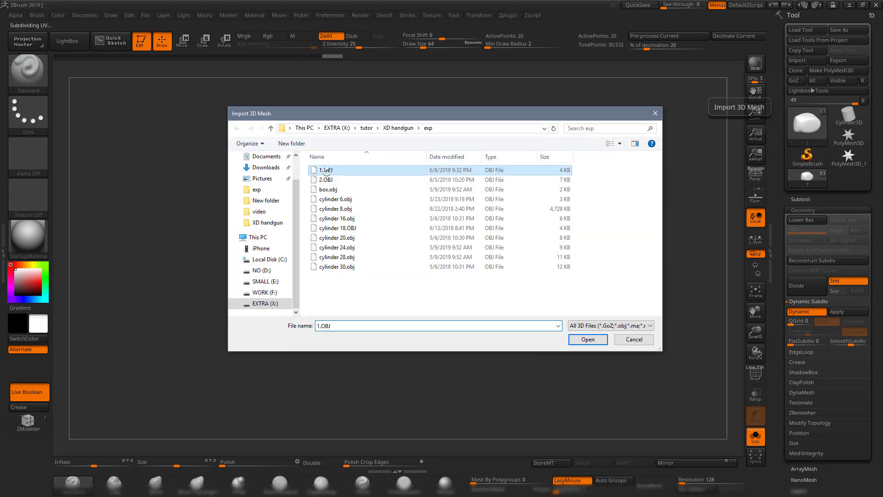
left_click(585, 282)
key("shift+d")
left_click_drag(558, 234, 582, 258, "shift")
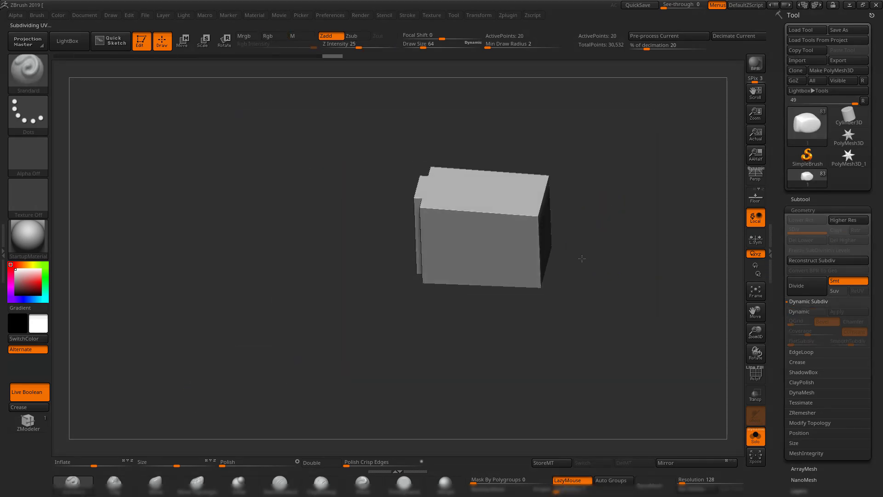
- Duplicate the chamber block subtool, replace the copy with box.obj and turn off Solo mode
left_click(800, 198)
left_click_drag(583, 195, 570, 193)
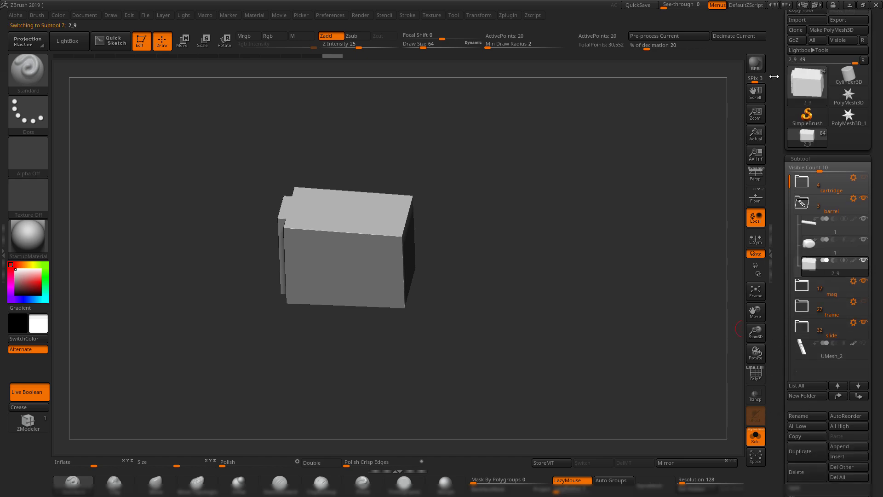
left_click(329, 192)
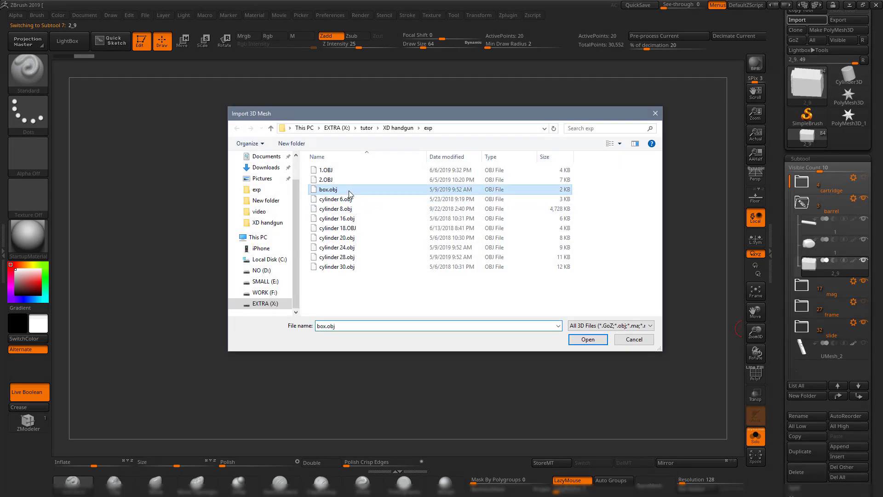
key("Return")
left_click(753, 443)
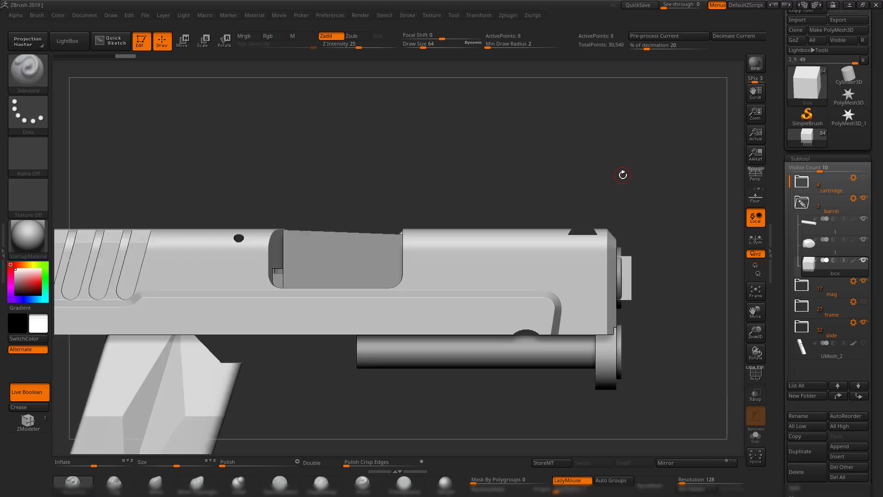
- Hide the slide folder, then move the box beside the chamber block's top edge and rotate it 45 degrees
key("w")
left_click_drag(728, 246, 398, 136)
left_click_drag(667, 120, 690, 184)
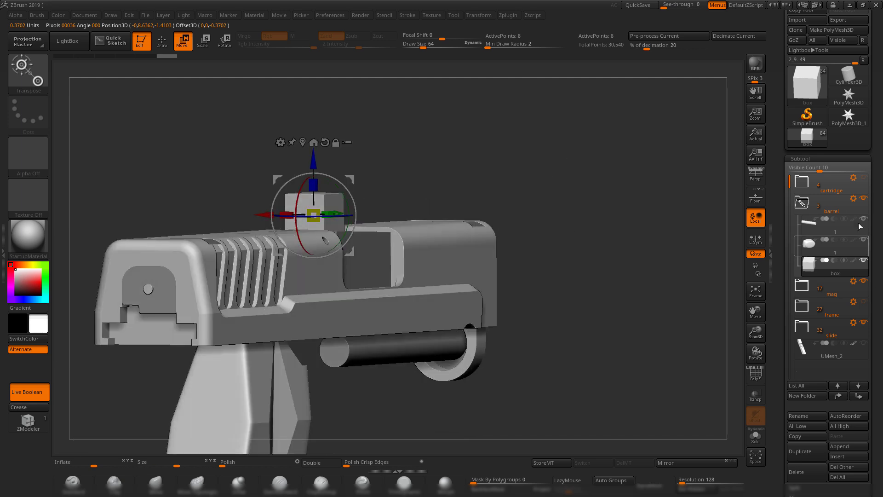
left_click(863, 323)
left_click_drag(555, 241, 414, 230)
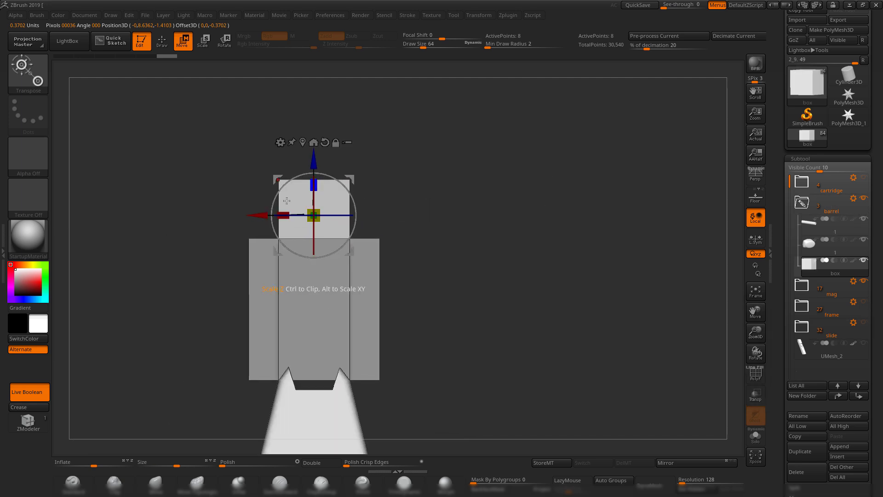
left_click_drag(254, 214, 330, 214)
left_click_drag(459, 217, 468, 173)
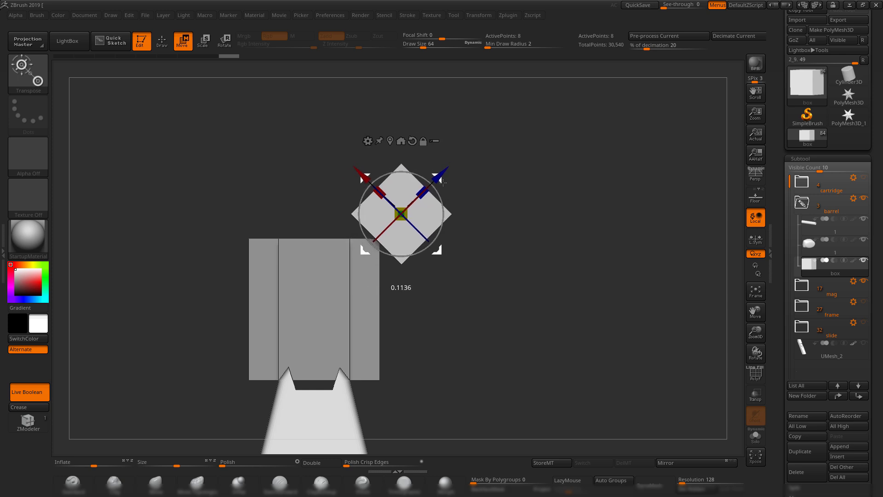
- Make the box subtractive, stretch it lengthwise and position it to cut a chamfer along one top edge of the chamber block
left_click_drag(443, 182, 598, 184)
left_click_drag(570, 151, 533, 157)
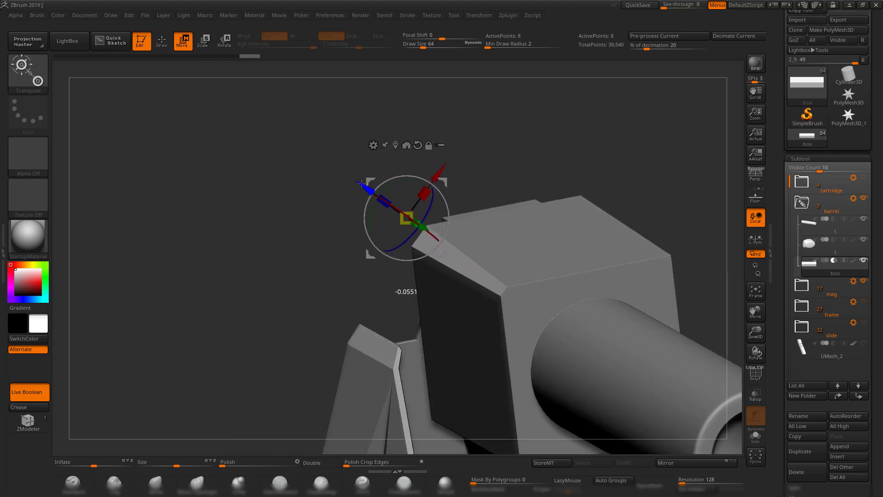
left_click_drag(583, 133, 369, 199)
key("shift+f")
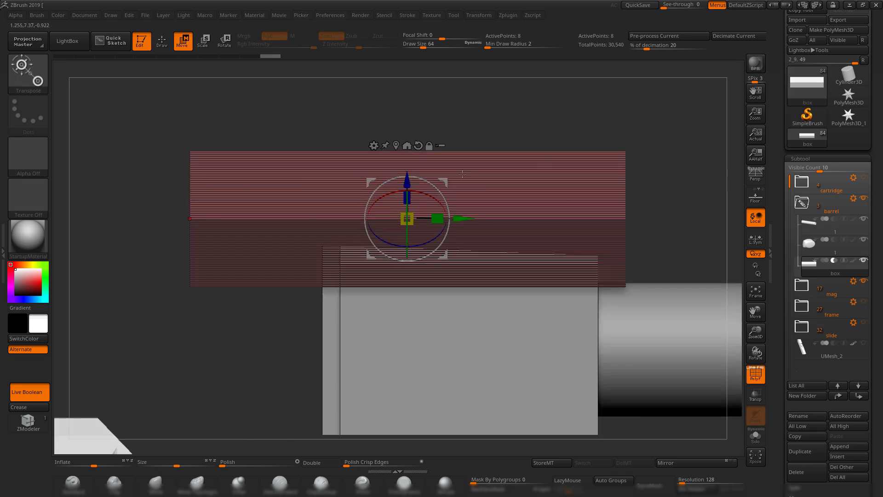
key("shift+f")
left_click_drag(600, 176, 490, 243)
left_click_drag(578, 193, 482, 279)
left_click_drag(576, 165, 569, 305)
left_click_drag(510, 245, 550, 212, "alt")
- Compare the chamfer with the chamber block's top edge in the side and angled pistol reference photos
key("alt+Tab")
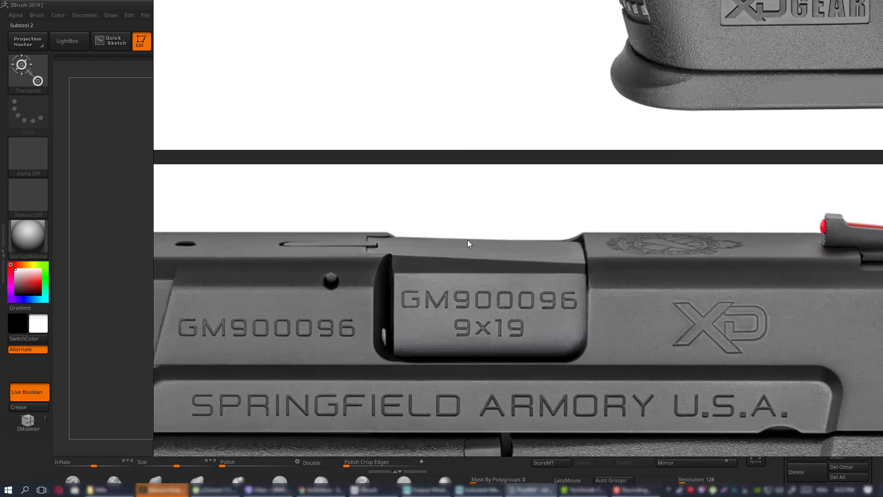
scroll(467, 235, "down", 12)
middle_click_drag(406, 199, 520, 286)
scroll(521, 285, "down", 1)
middle_click_drag(585, 118, 578, 225)
scroll(457, 120, "up", 10)
middle_click_drag(457, 120, 480, 224)
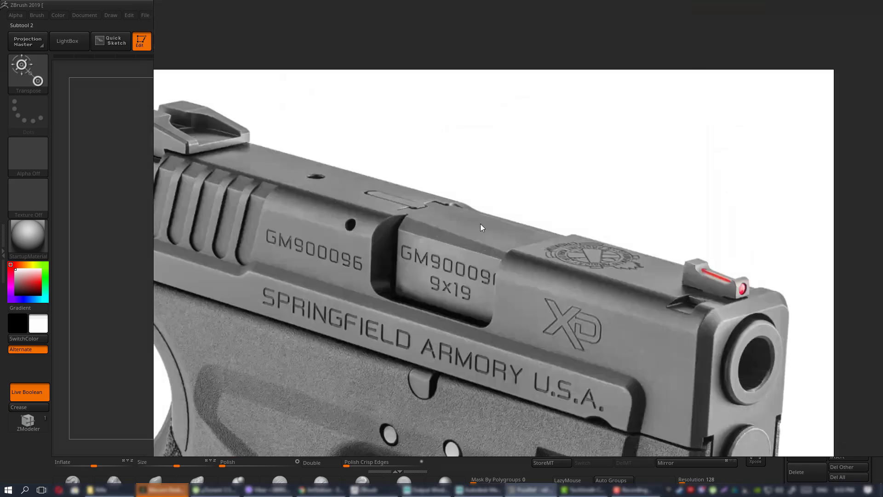
scroll(429, 188, "up", 2)
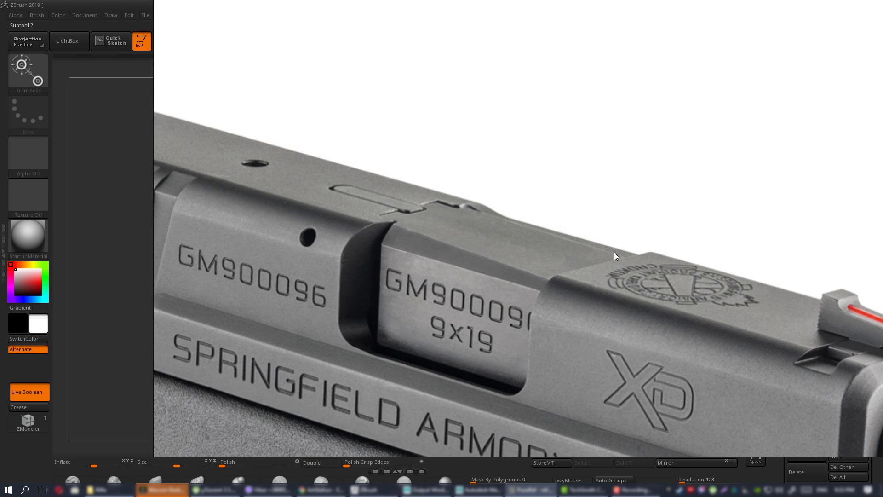
- Shift the cutting box along its own Z axis to adjust how deeply it chamfers the chamber block's top edge
key("alt+Tab")
right_click_drag(553, 229, 628, 356, "shift")
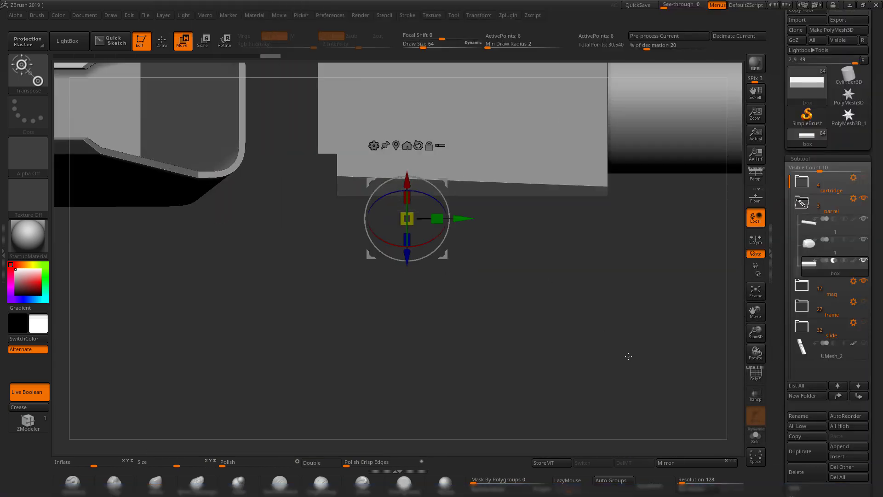
right_click_drag(545, 364, 562, 426, "alt")
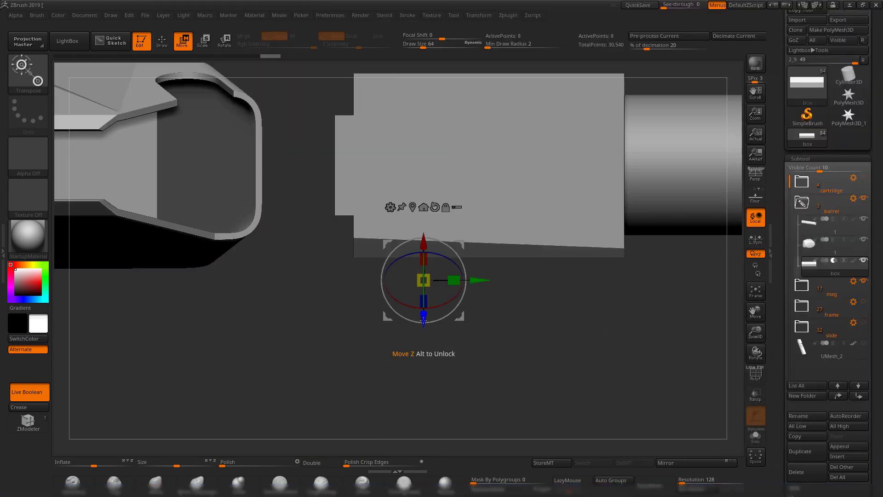
left_click_drag(423, 318, 421, 312)
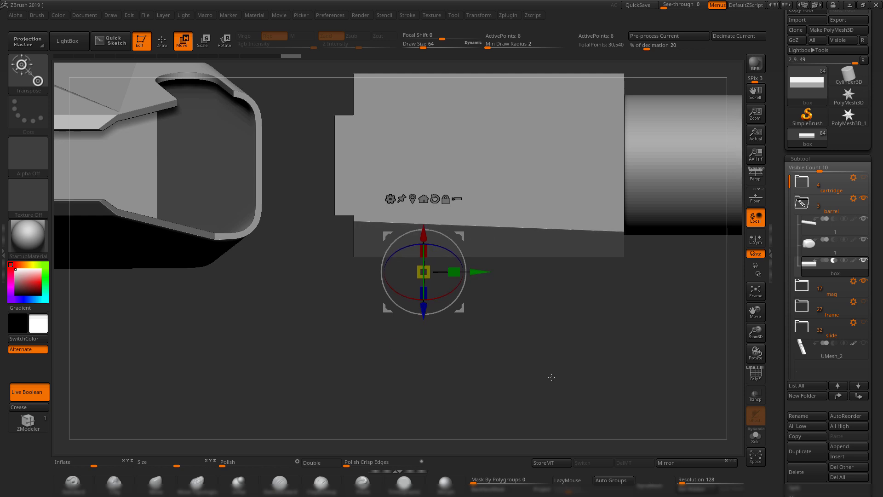
right_click_drag(551, 377, 538, 296)
right_click_drag(565, 172, 527, 158)
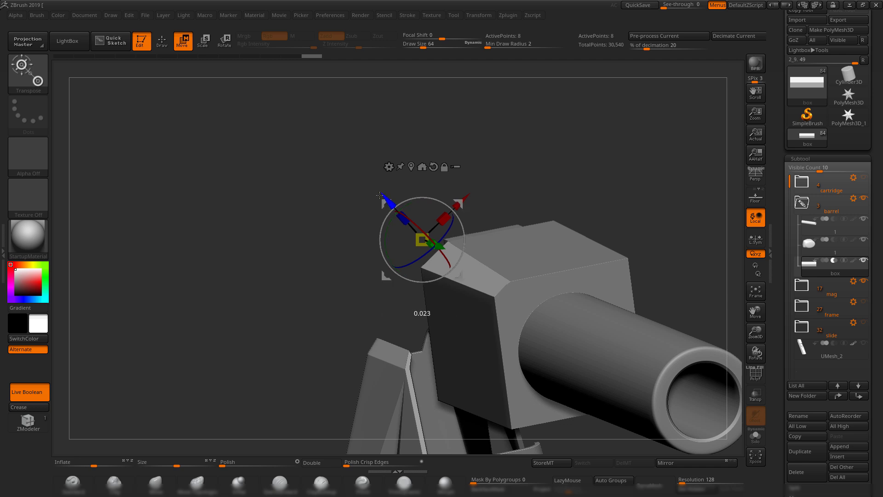
- Make a mirrored duplicate of the cutting box for the block's opposite top edge and merge it down with the original cutter
right_click_drag(648, 158, 404, 450)
left_click(424, 480)
mouse_move(515, 368)
right_mouse_down()
mouse_move(584, 409)
mouse_move(621, 394)
mouse_move(609, 382)
mouse_move(524, 367)
mouse_move(564, 335)
mouse_move(578, 351)
right_mouse_up()
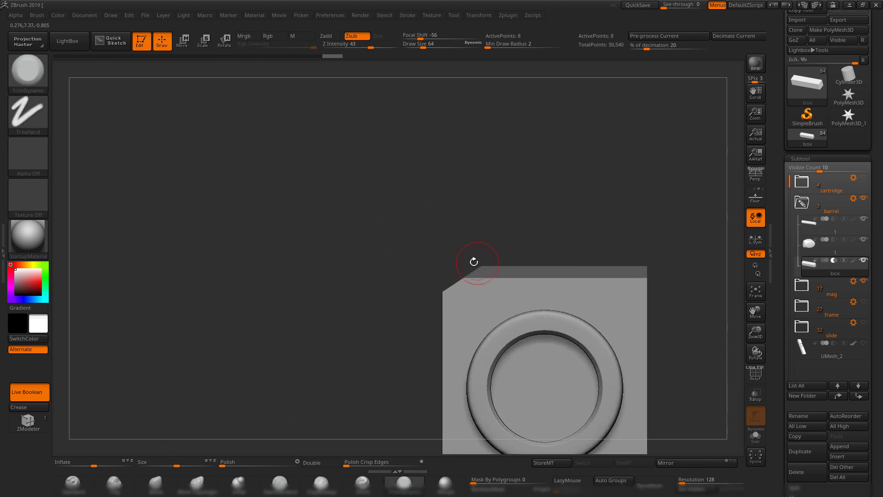
right_click_drag(473, 261, 466, 235, "alt")
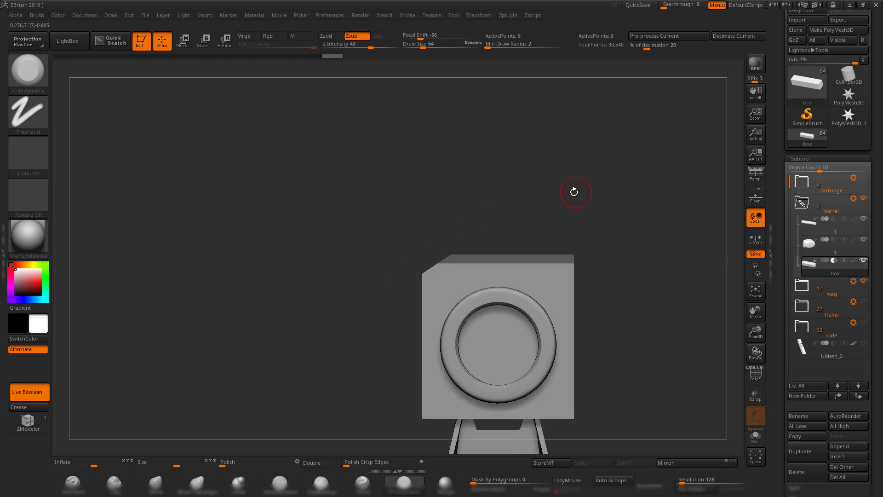
right_click_drag(575, 191, 578, 250)
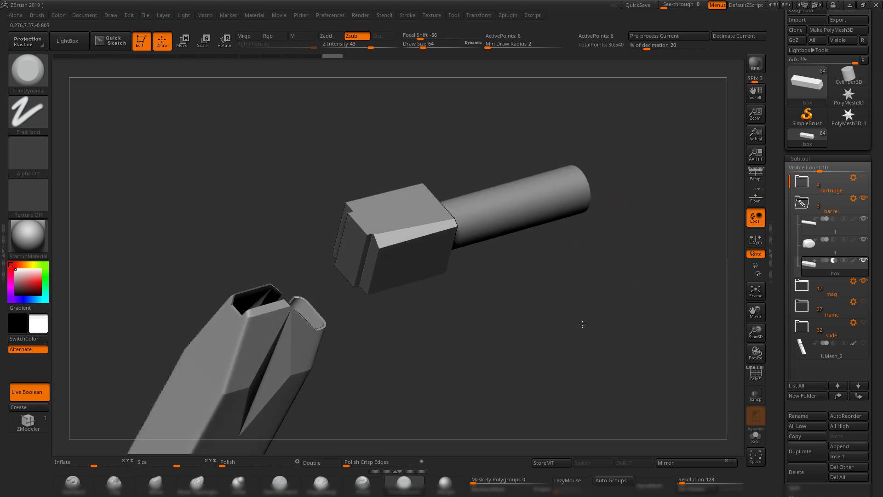
right_click_drag(582, 323, 672, 333)
left_click(808, 458)
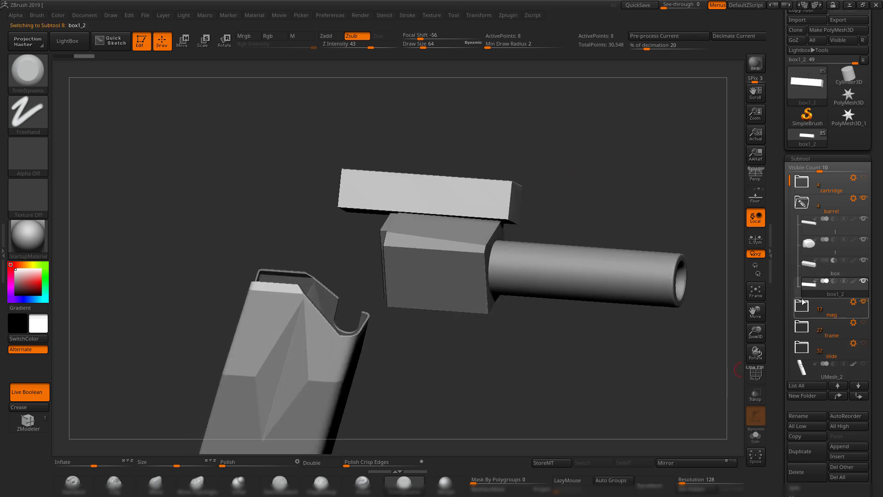
left_click(809, 265)
scroll(791, 463, "down", 2)
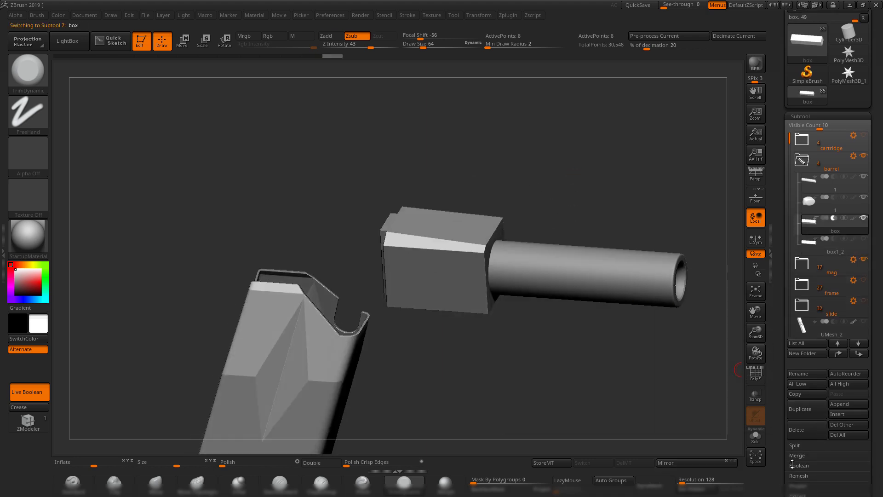
left_click(804, 465)
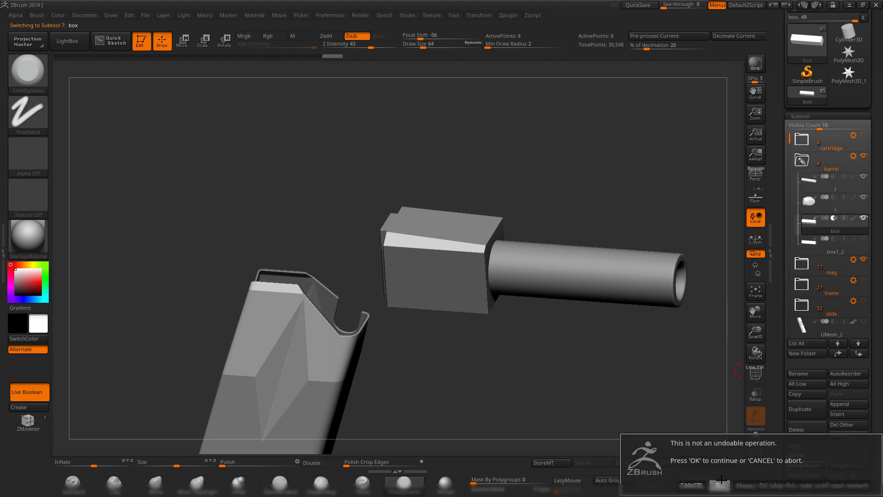
key("Return")
right_click_drag(552, 339, 509, 221)
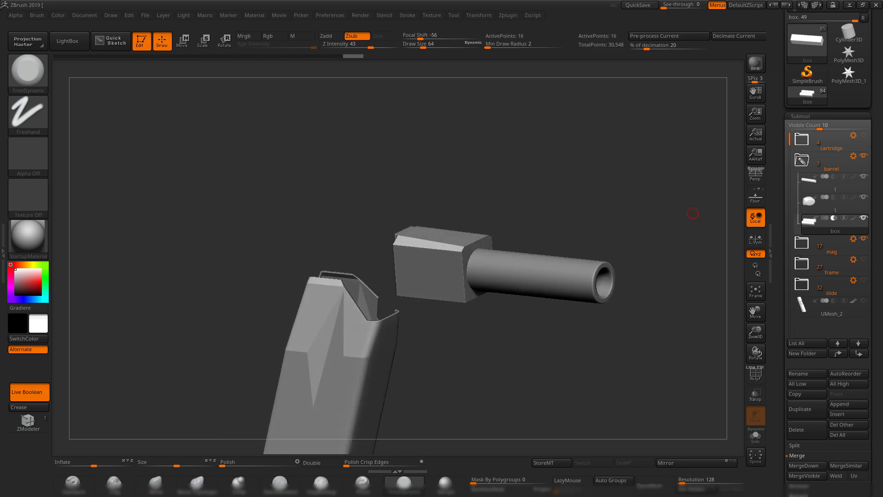
- Examine the chamber's bore opening and top corners in the rear-view barrel photo and the angled pistol photo
key("alt+Tab")
scroll(675, 233, "down", 9)
middle_click_drag(562, 230, 630, 399)
scroll(549, 260, "up", 6)
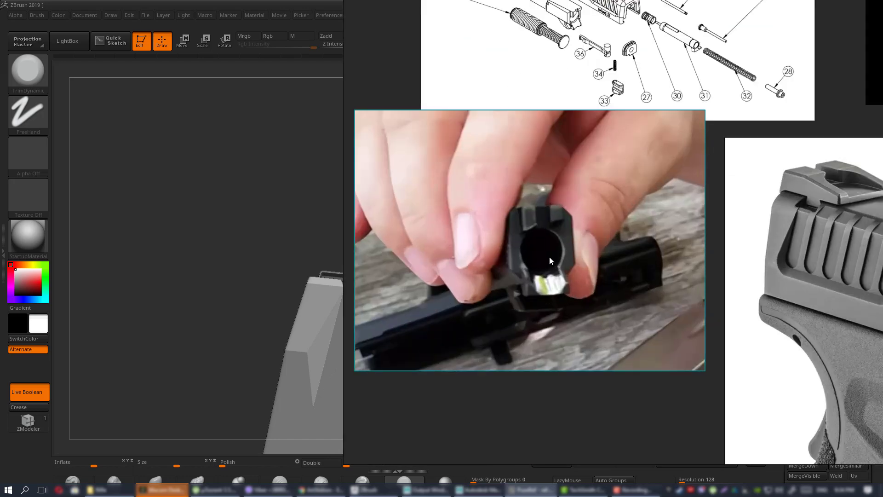
middle_click_drag(549, 257, 511, 254)
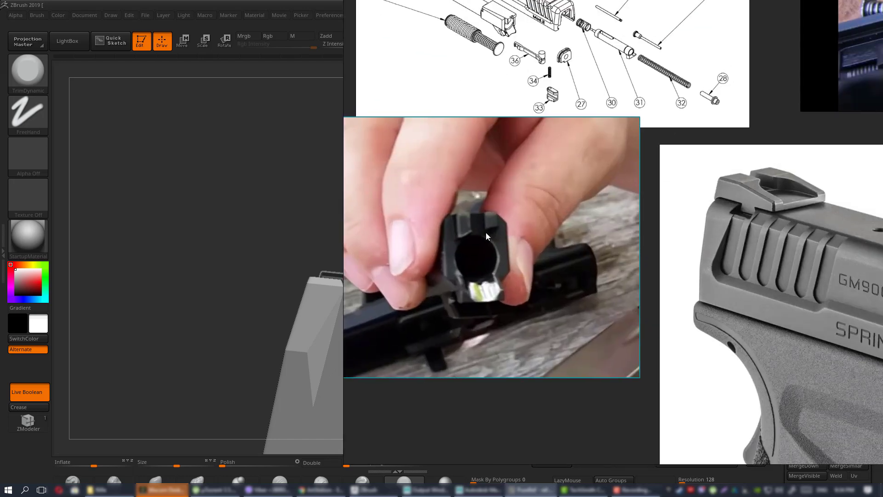
scroll(486, 233, "down", 4)
scroll(484, 228, "up", 4)
scroll(515, 227, "down", 4)
scroll(614, 244, "up", 6)
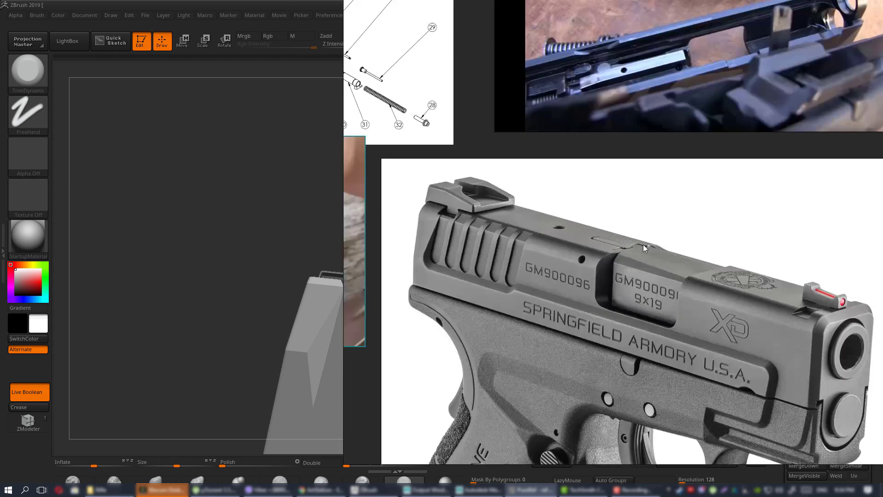
scroll(645, 244, "down", 4)
scroll(552, 223, "up", 5)
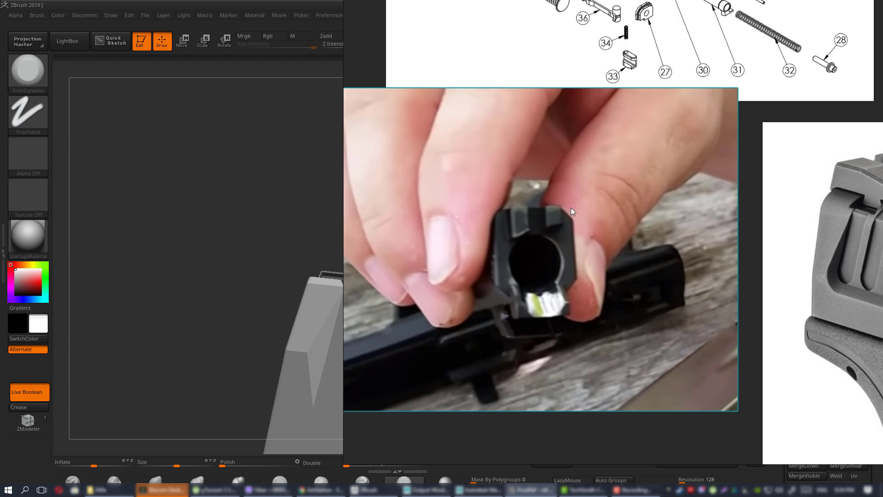
key("alt+Tab")
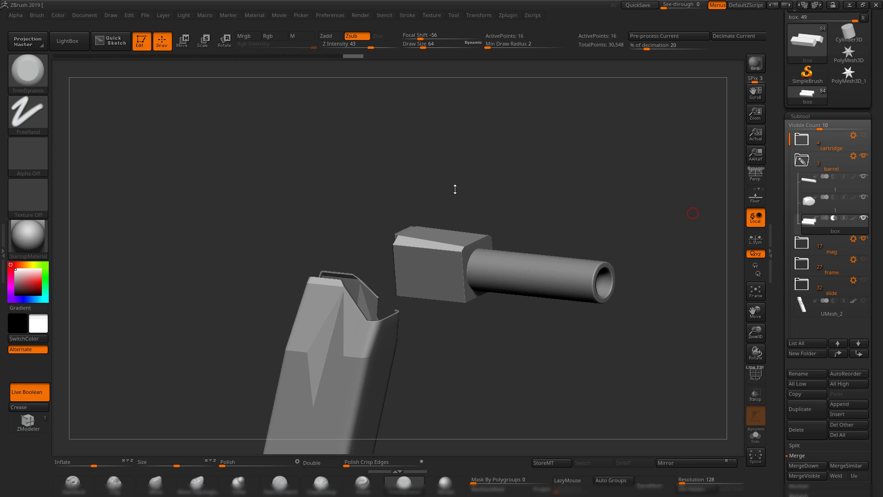
- Select the barrel tube and inspect its wireframe where it meets the chamber block
left_click_drag(454, 189, 411, 283)
left_click(521, 275, "alt")
key("shift+f")
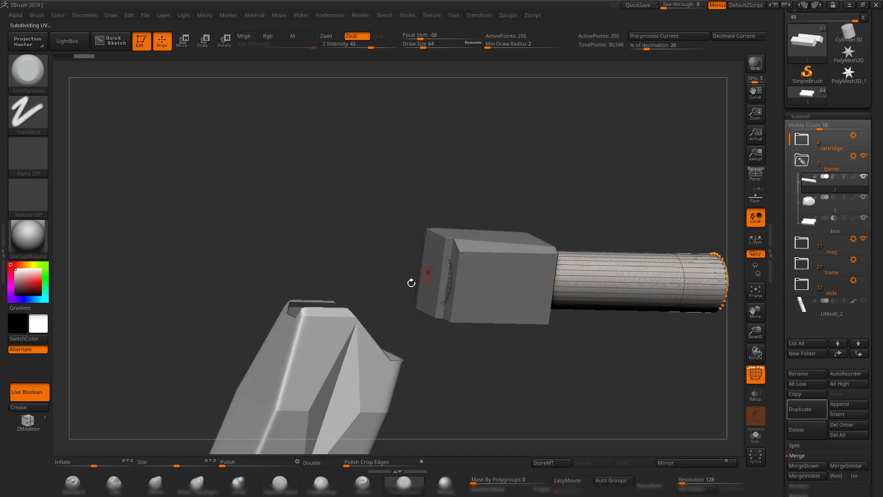
left_click_drag(523, 207, 648, 69)
key("shift+f")
- Switch to Maya, end the chamber block's isolation and view the barrel muzzle within the whole pistol model
left_click(850, 6)
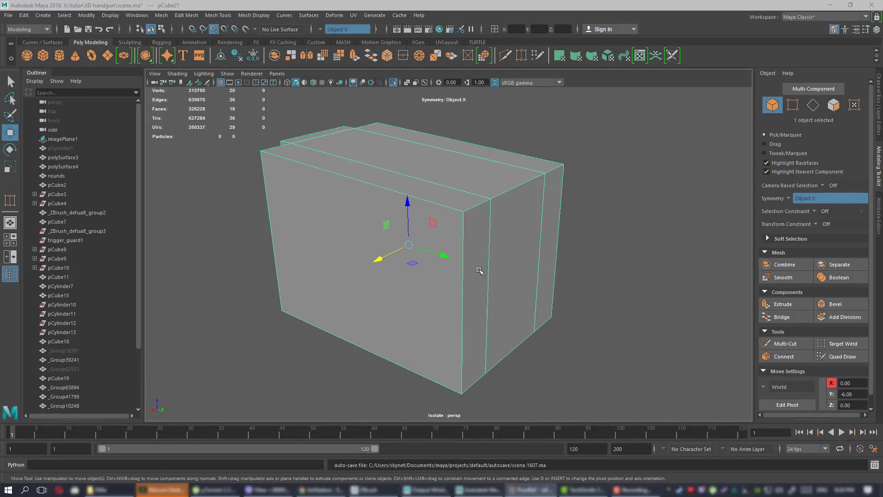
right_click_drag(479, 270, 74, 138, "alt")
key("ctrl+1")
middle_click_drag(457, 229, 449, 226, "alt")
right_click_drag(449, 226, 516, 306, "alt")
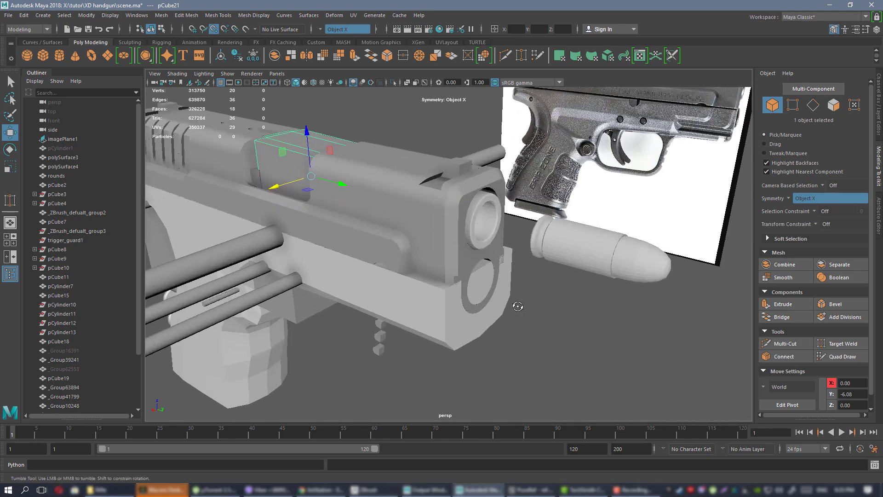
left_click_drag(516, 305, 476, 207, "alt")
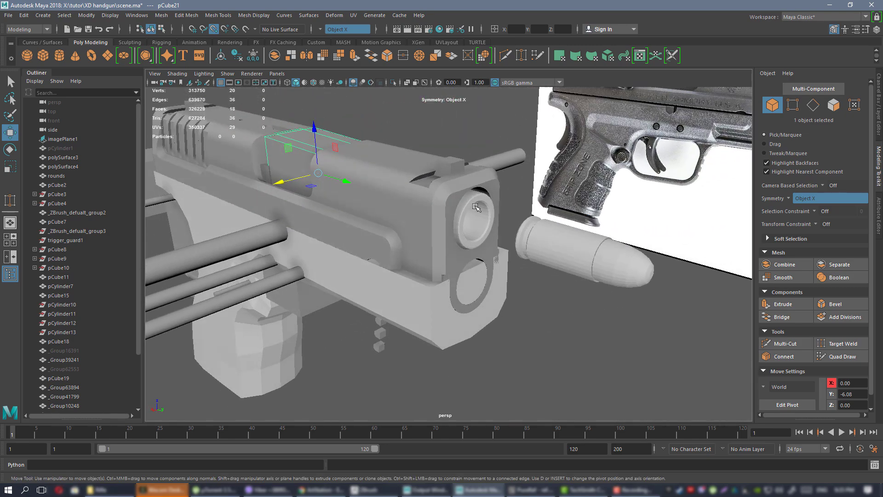
- Switch to ZBrush, show the slide folder to inspect how the barrel sits inside it, and hide the folder again
left_click(390, 494)
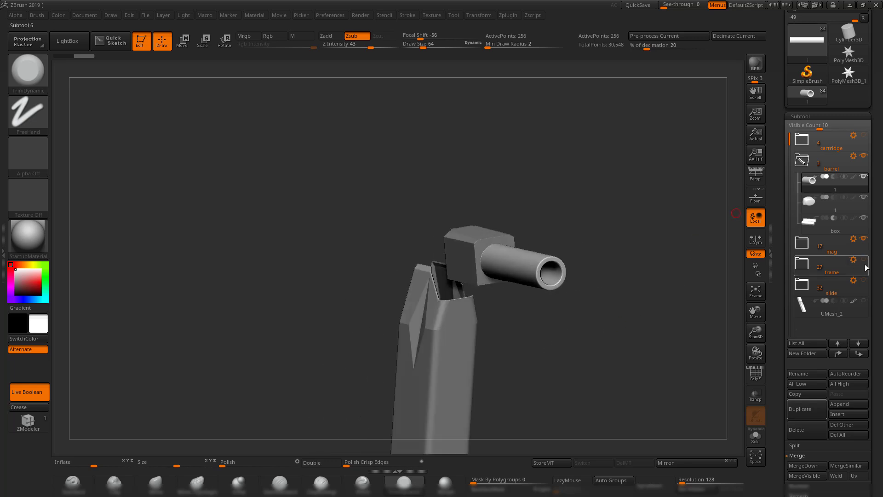
left_click(863, 282)
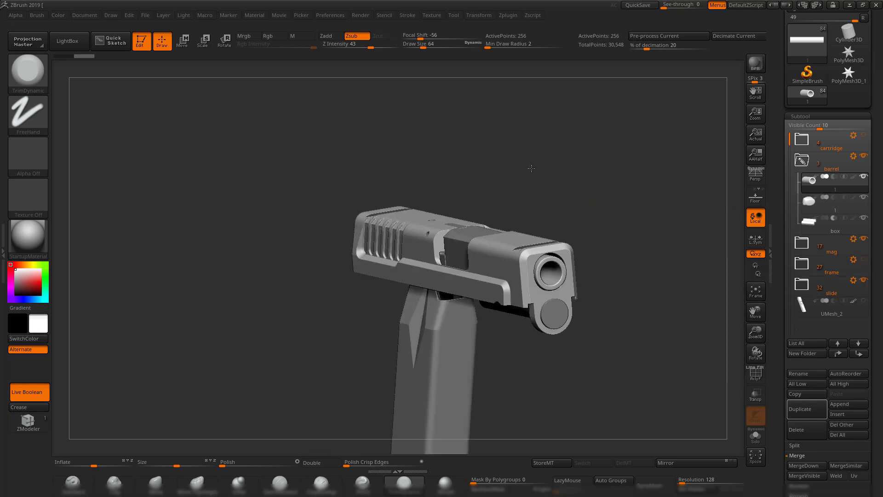
left_click_drag(531, 168, 411, 201)
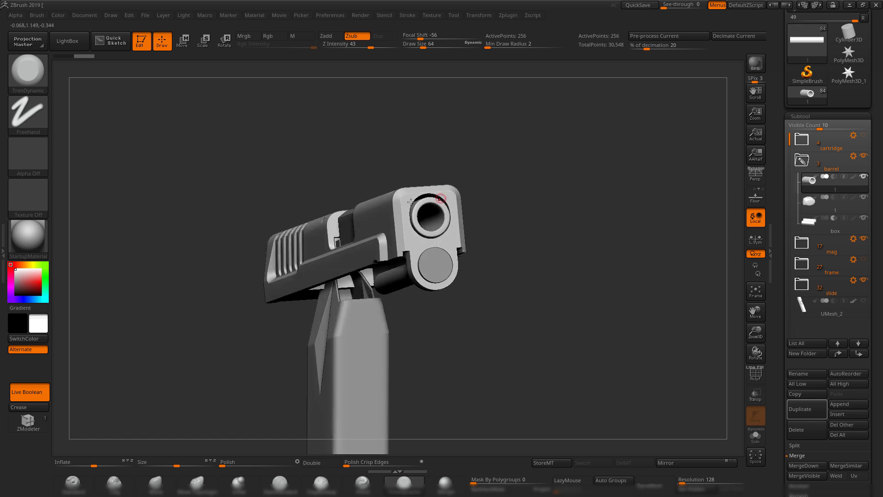
left_click_drag(525, 221, 724, 252)
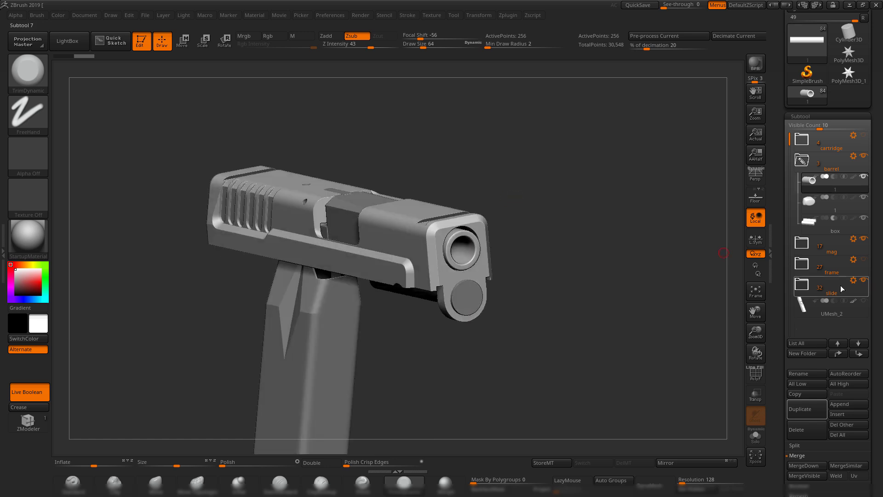
left_click(863, 280)
left_click(849, 6)
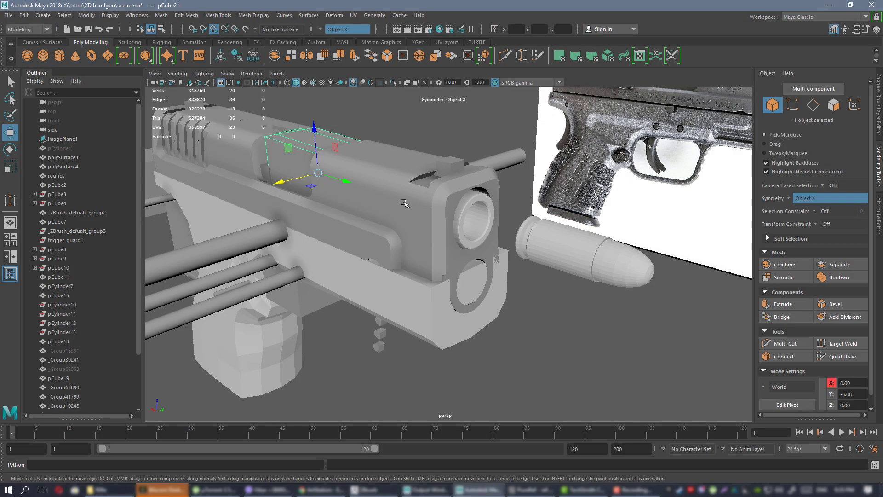
- In Maya, isolate the barrel tube and delete its outer and end faces, keeping only the inner bore surface
left_click_drag(483, 209, 470, 247, "alt")
key("ctrl+1")
right_click_drag(457, 208, 301, 152)
left_click(557, 288)
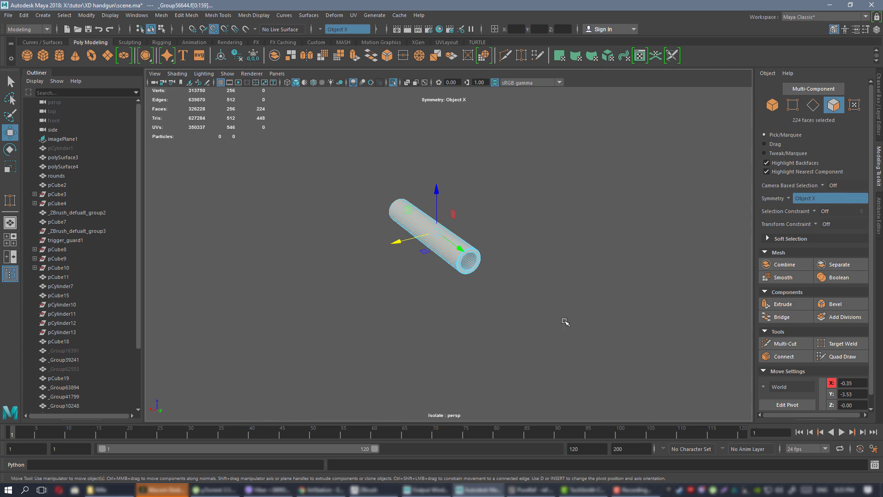
key("Delete")
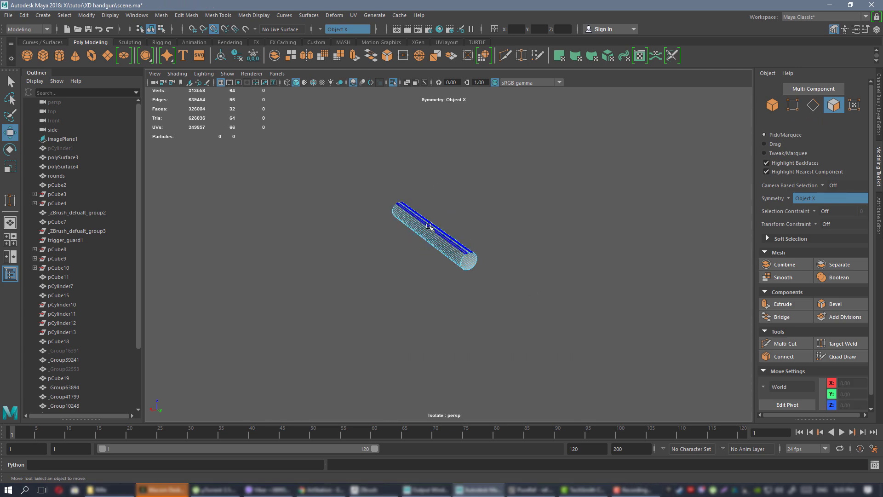
- Fill the open holes at both ends of the remaining bore cylinder by selecting each border edge loop
right_click_drag(429, 226, 608, 285)
left_click_drag(608, 286, 612, 294, "alt")
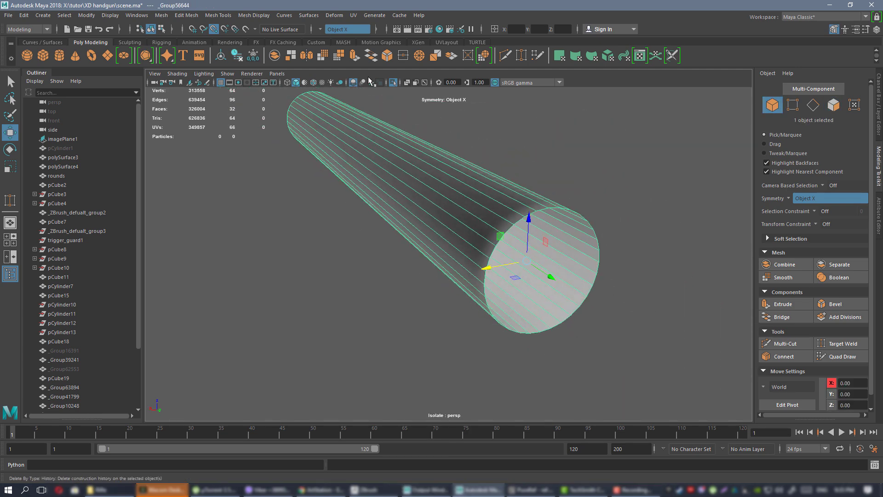
left_click(352, 83)
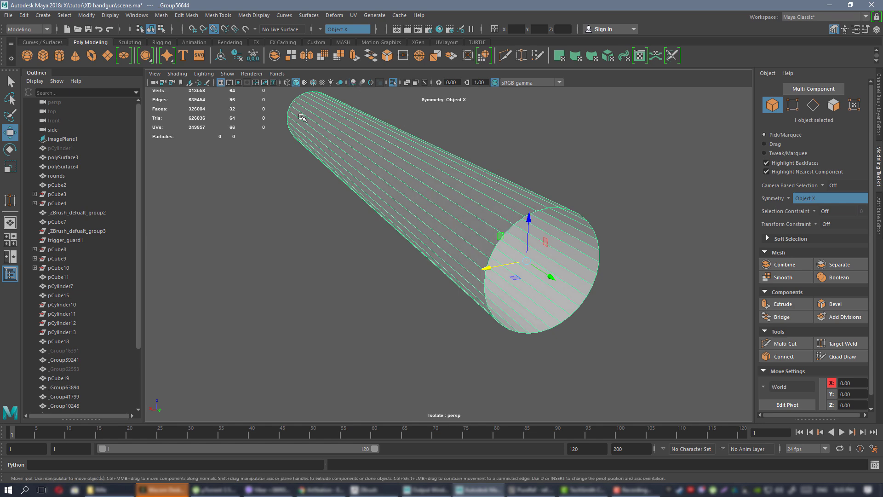
key("F10")
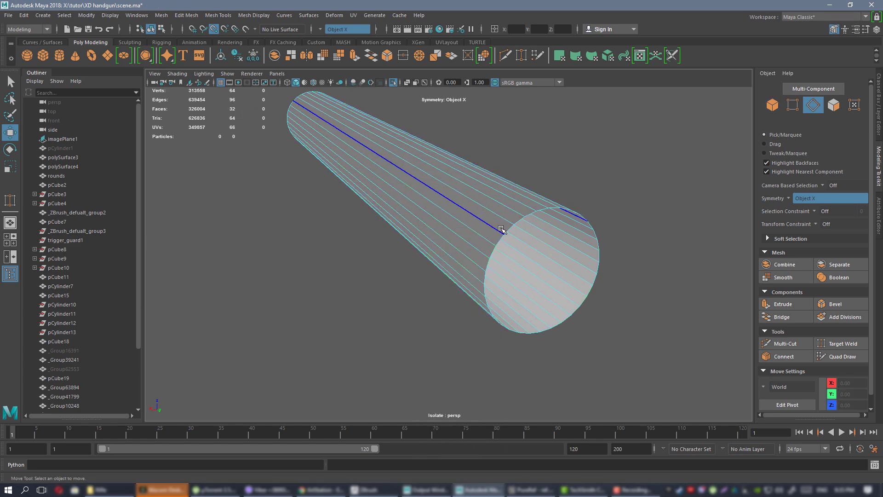
double_click(502, 228)
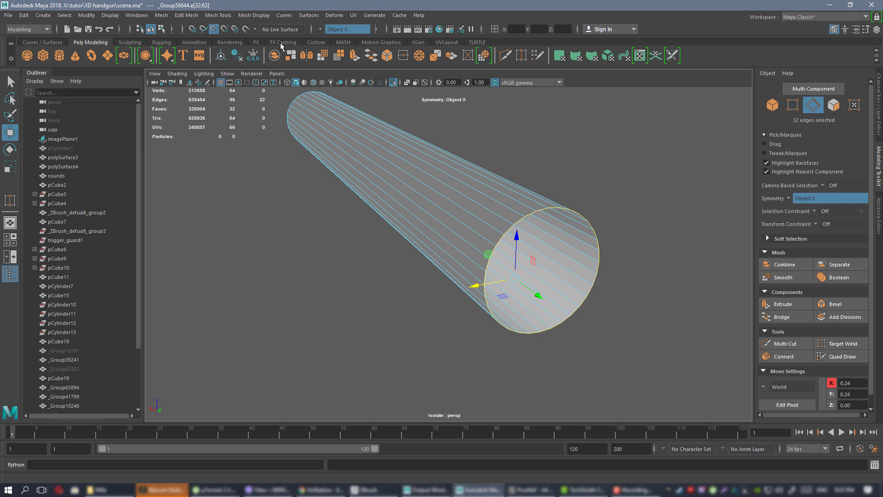
left_click(316, 42)
left_click(91, 56)
left_click_drag(248, 151, 390, 138, "alt")
right_click_drag(391, 133, 402, 303, "alt")
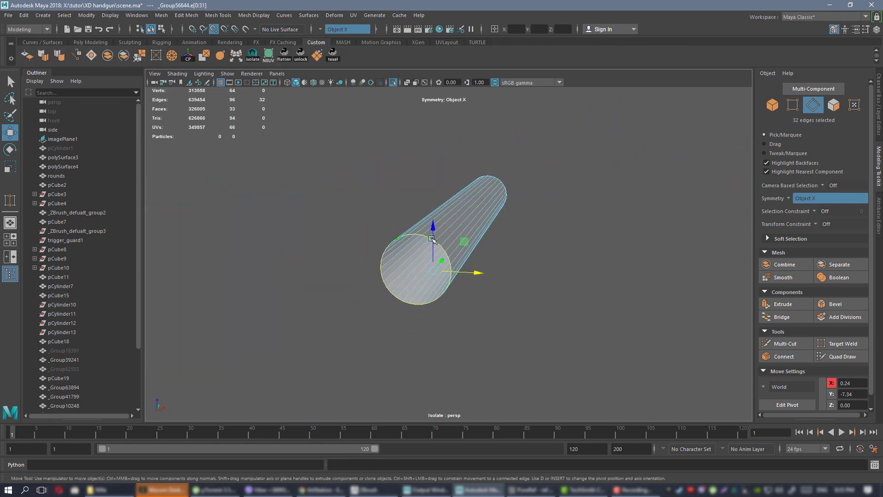
left_click(91, 56)
- Poke the cap faces at both ends of the bore cylinder into triangle fans
right_click_drag(483, 204, 490, 223)
left_click(414, 271)
left_click(204, 57)
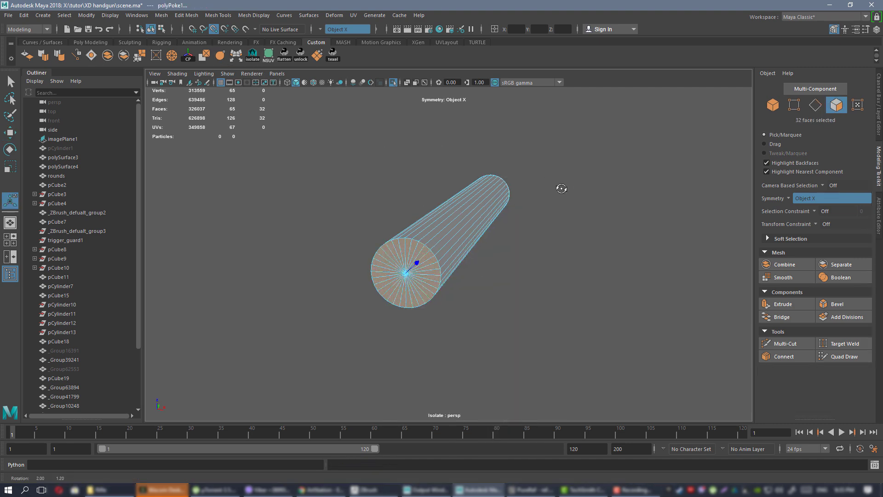
left_click_drag(560, 189, 420, 209, "alt")
left_click(471, 244)
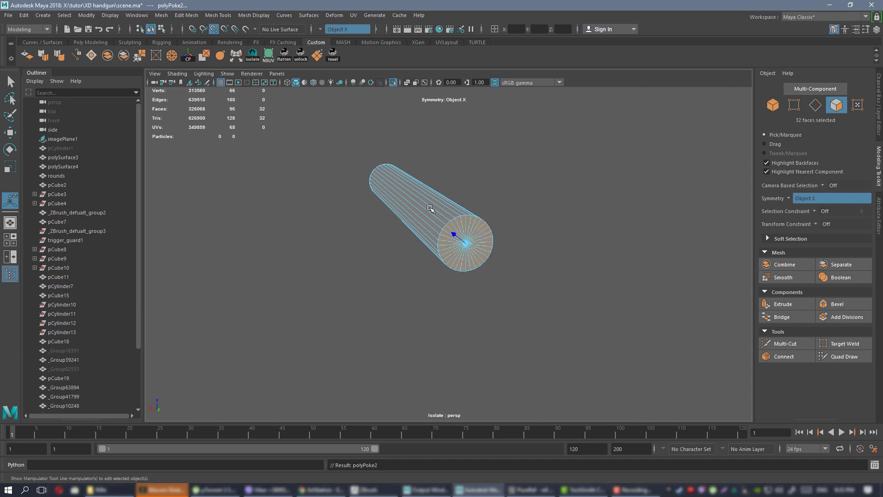
- Reverse the bore cylinder's normals and export the selection as 1.OBJ, overwriting the existing file
right_click_drag(430, 209, 495, 171)
left_click(495, 171)
left_click(415, 195)
left_click(8, 15)
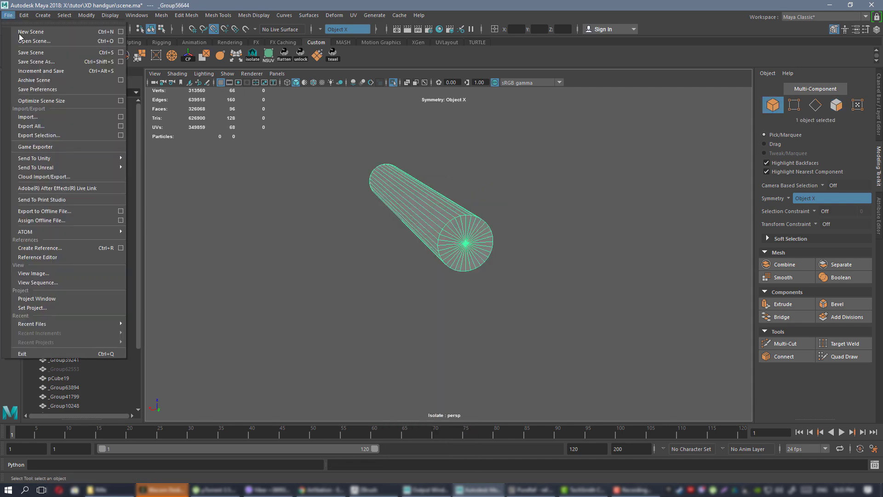
left_click(46, 136)
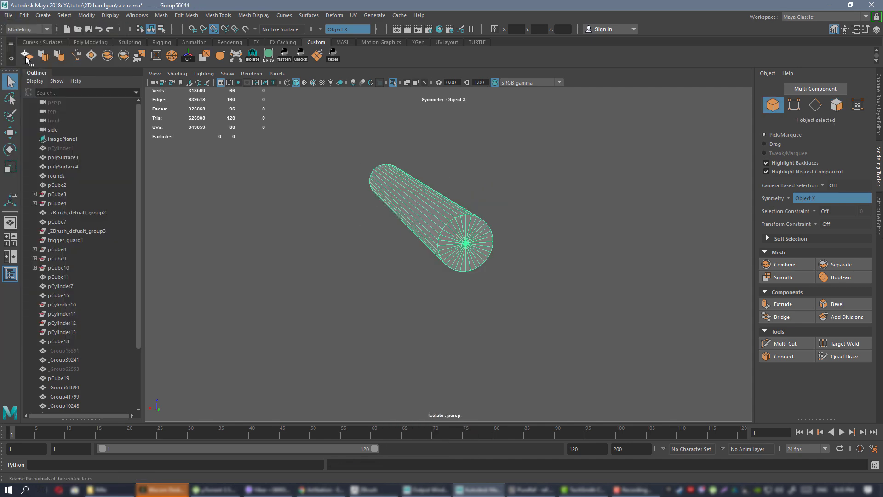
left_click(503, 154)
left_click(8, 15)
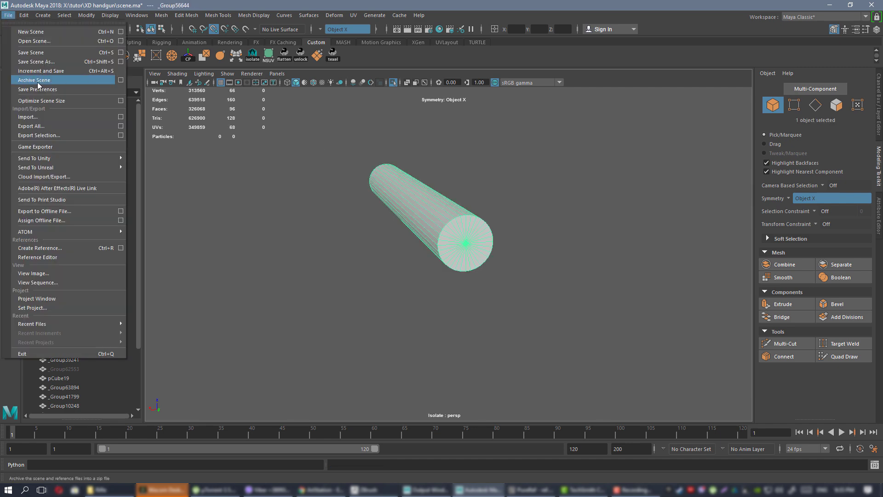
left_click(47, 135)
double_click(342, 182)
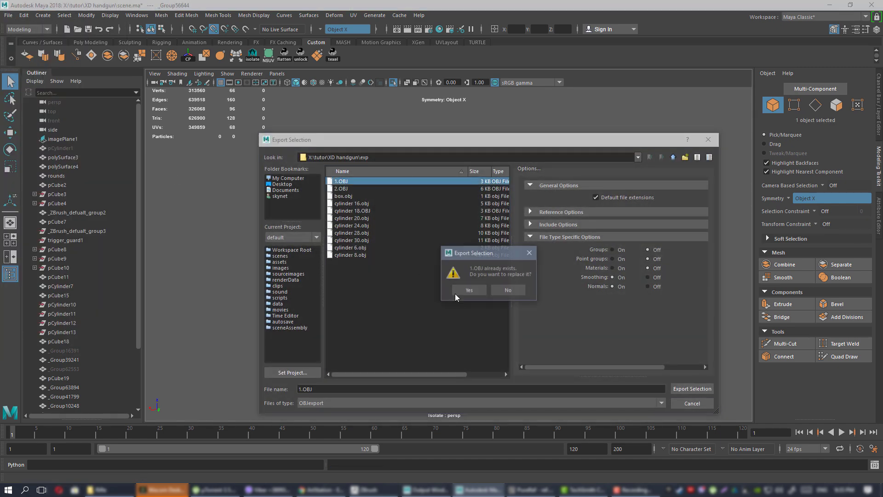
left_click(479, 289)
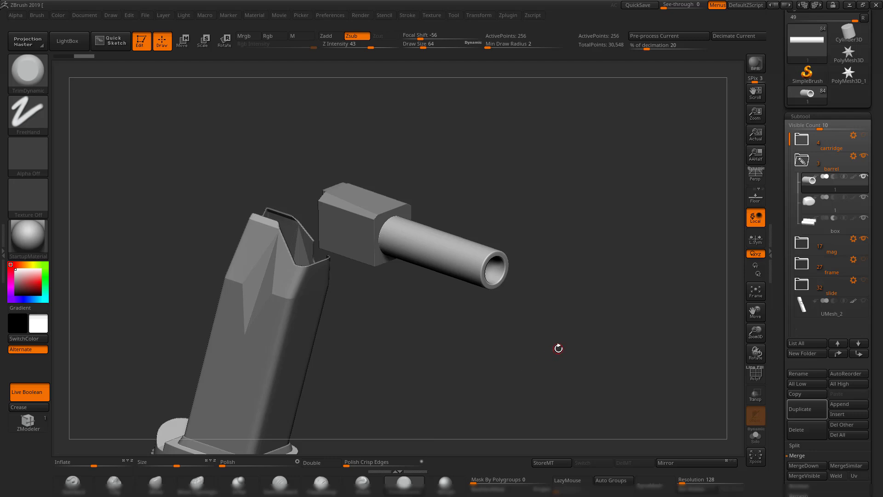
- In ZBrush, duplicate the chamber block subtool and replace the copy's mesh by importing 1.OBJ
left_click(356, 226, "alt")
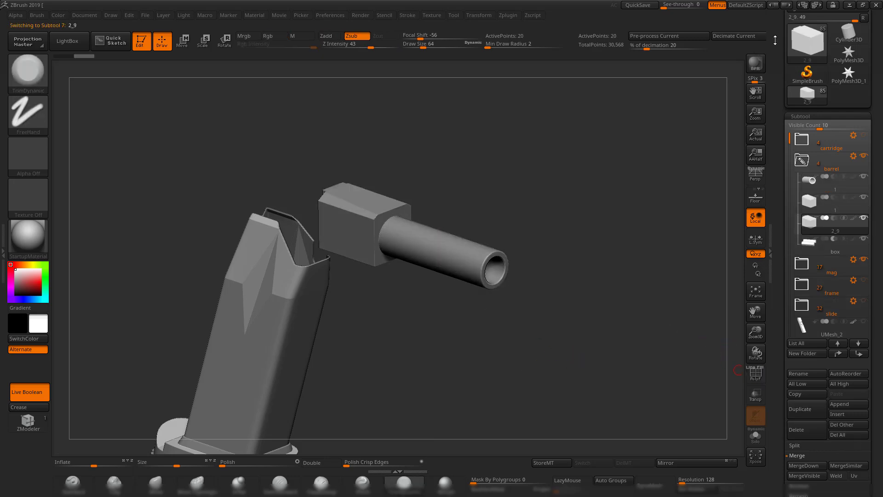
scroll(775, 40, "up", 3)
double_click(322, 172)
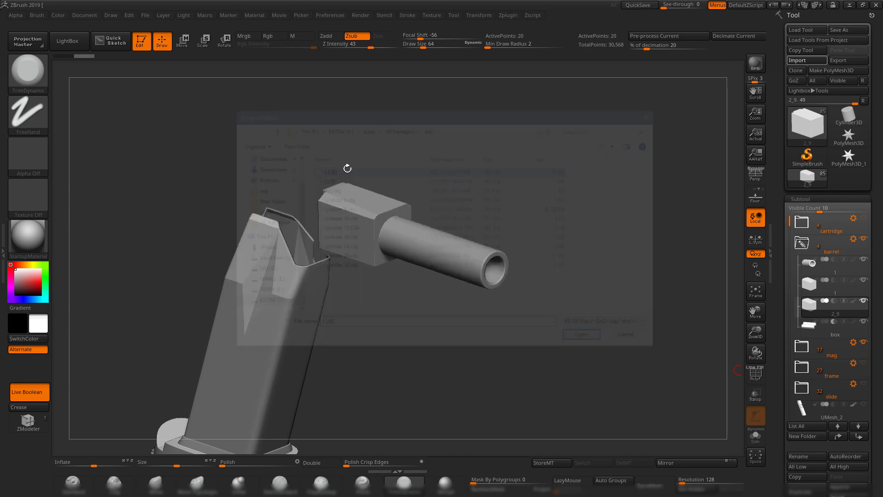
- Centre the gizmo on the imported bore cylinder, slide it lengthwise through the chamber block and make it subtractive to cut the bore
mouse_move(598, 147)
left_mouse_down("shift")
mouse_move(568, 138)
mouse_move(501, 173)
mouse_move(529, 168)
left_mouse_up("shift")
key("shift+f")
key("w")
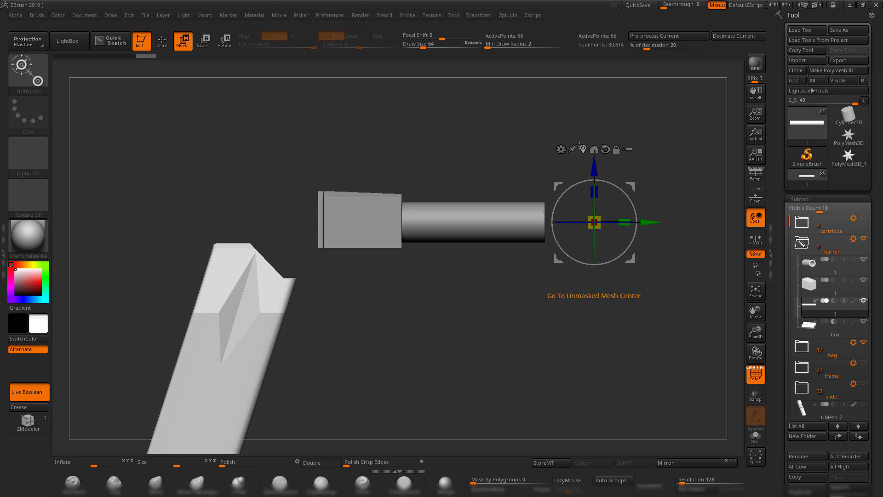
left_click(583, 149)
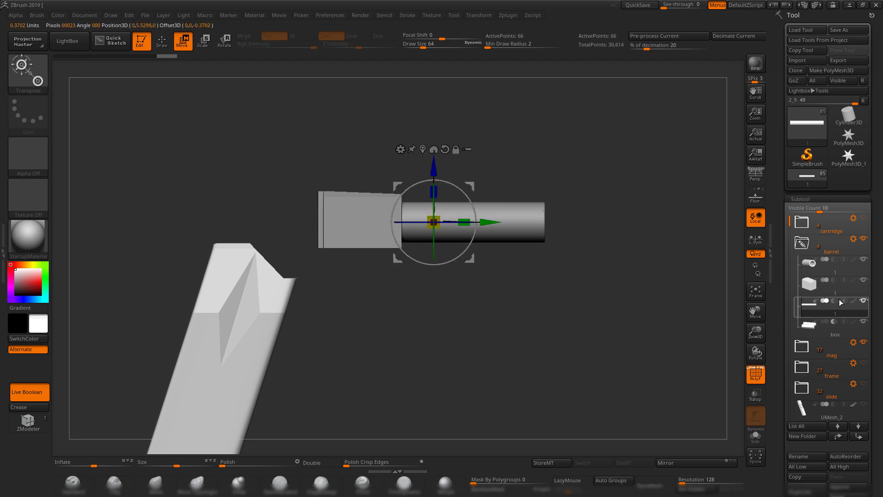
left_click_drag(499, 222, 439, 223)
left_click_drag(506, 162, 548, 289)
key("shift+f")
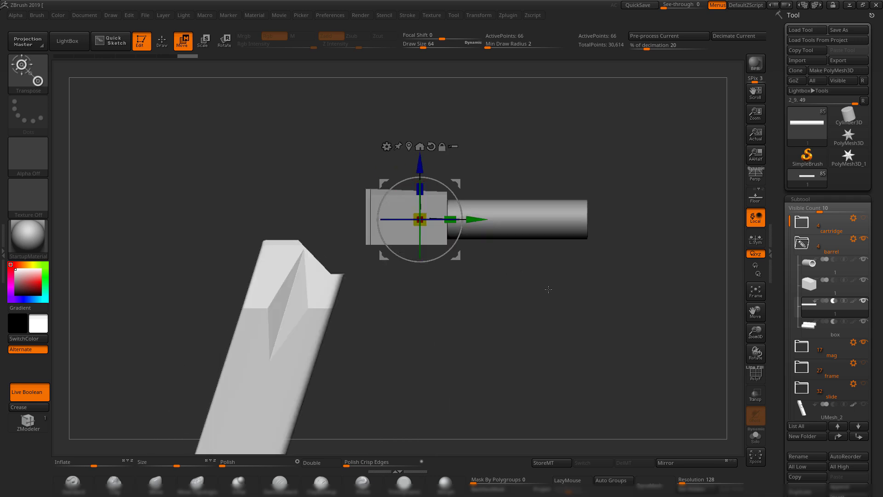
left_click_drag(591, 329, 713, 301)
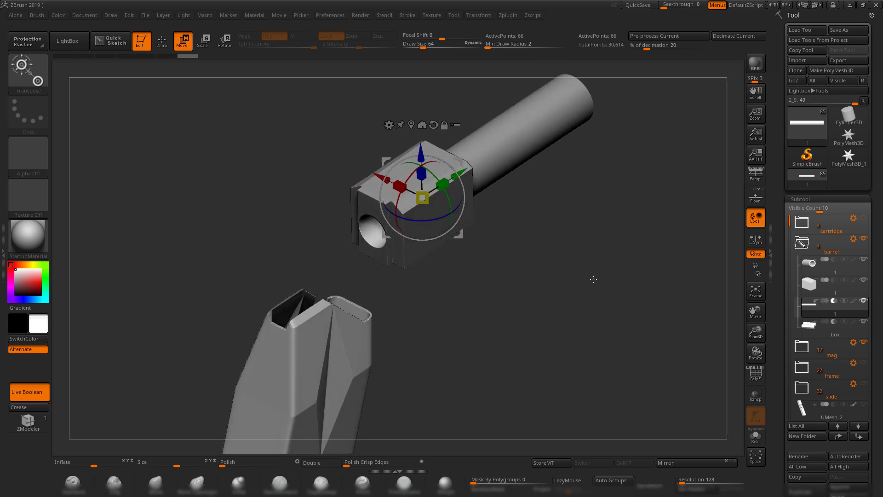
left_click_drag(560, 283, 564, 310, "alt")
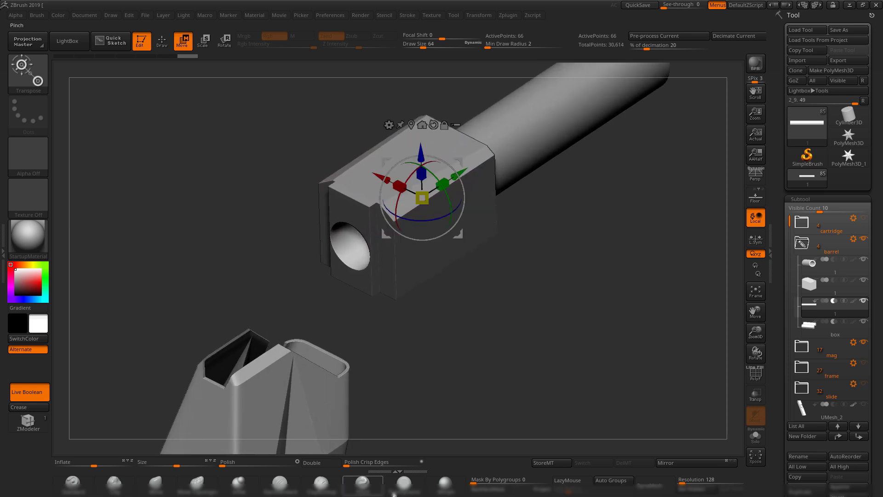
- Select the chamber block subtool beside the bore cut and turn on its polyframe display
left_click(404, 482)
left_click_drag(483, 266, 488, 288)
left_click(417, 251, "alt")
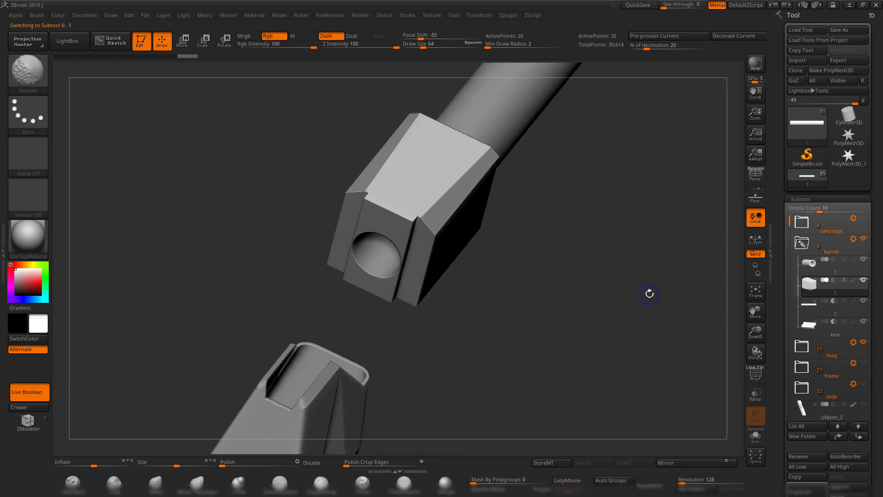
key("shift+f")
left_click_drag(596, 304, 533, 278)
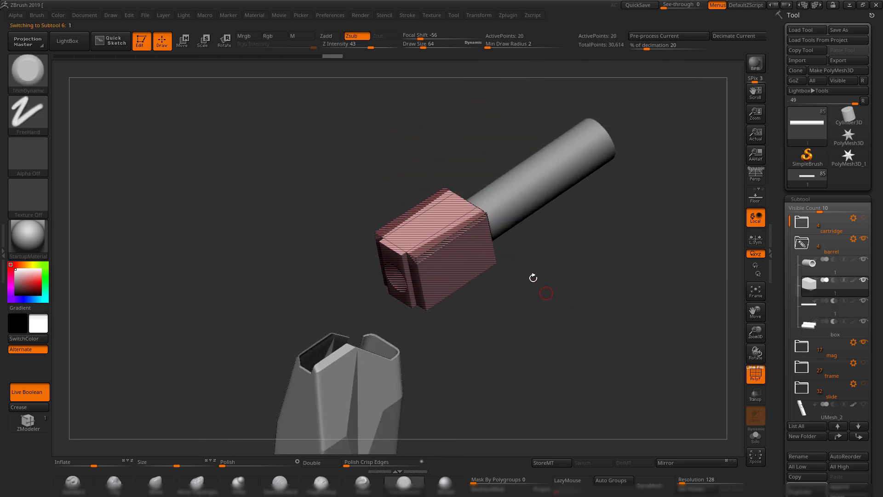
- In Maya, create a new polygon cube and move it lengthwise onto the slide to Y -11.00
left_click(848, 4)
left_click_drag(347, 268, 68, 32, "alt")
key("ctrl+1")
left_click(550, 218)
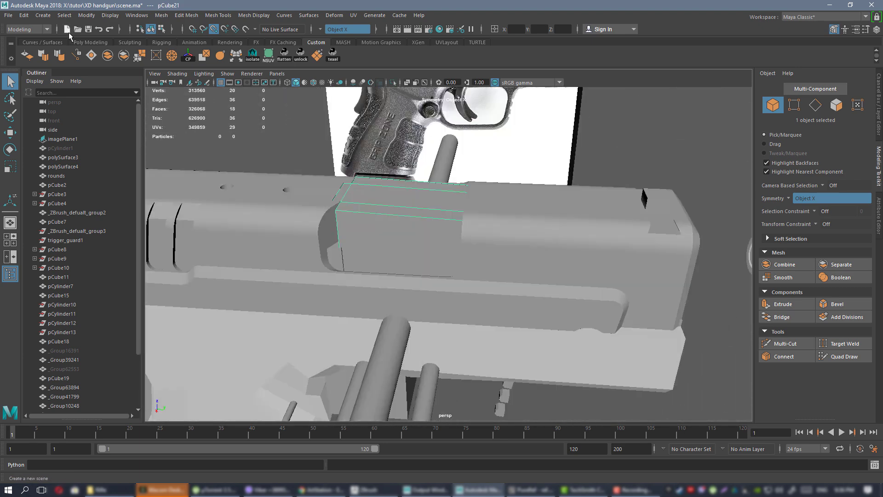
left_click(98, 41)
left_click(43, 55)
scroll(529, 260, "down", 7)
key("w")
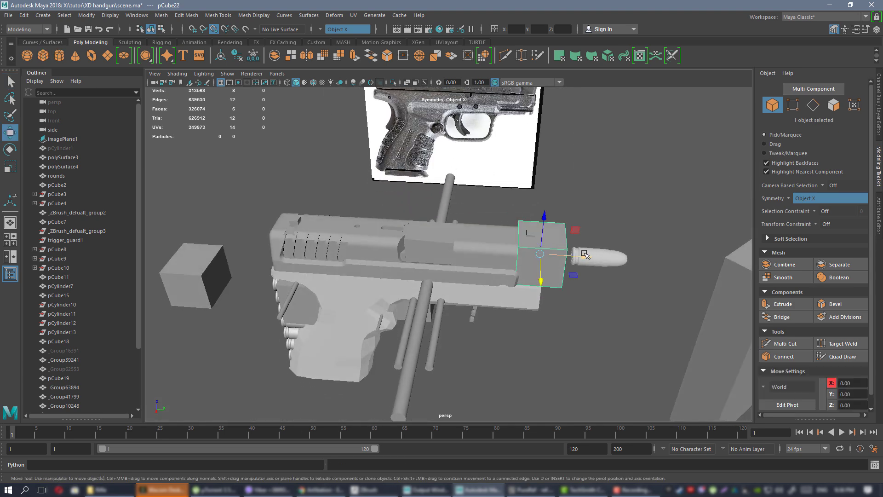
left_click_drag(573, 256, 372, 238)
- Lengthen the cube by moving its four front vertices along the slide up to the rear of the chamber block
right_click_drag(585, 363, 394, 260, "alt")
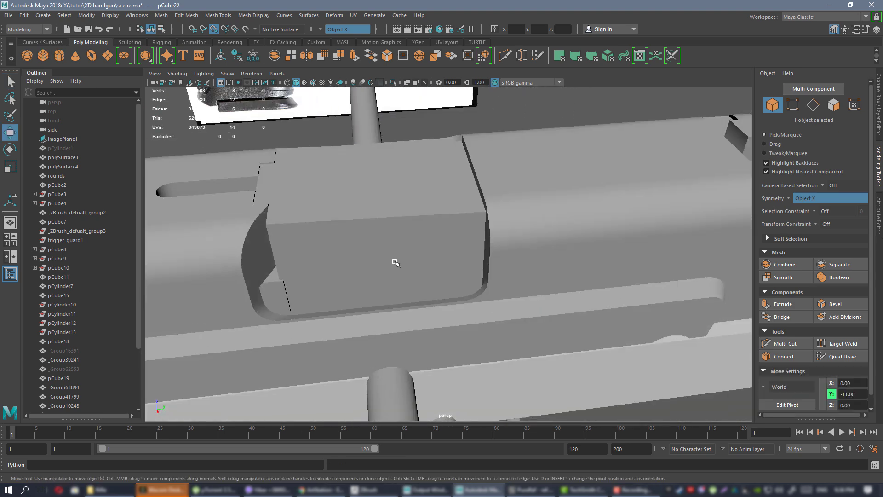
left_click_drag(394, 261, 479, 261, "alt")
right_click_drag(478, 261, 433, 189, "alt")
right_click_drag(315, 125, 273, 124)
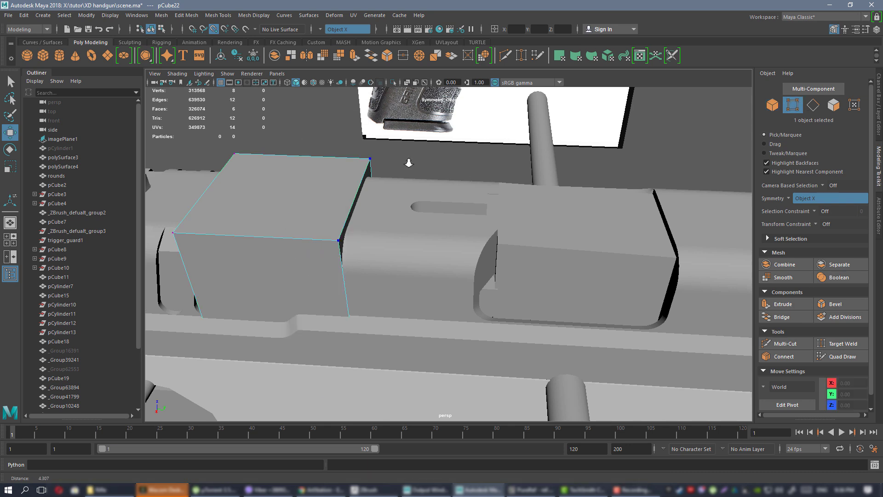
right_click_drag(408, 161, 352, 161, "alt")
left_click_drag(350, 160, 500, 395)
left_click_drag(448, 248, 429, 230, "alt")
right_click_drag(430, 230, 457, 220, "alt")
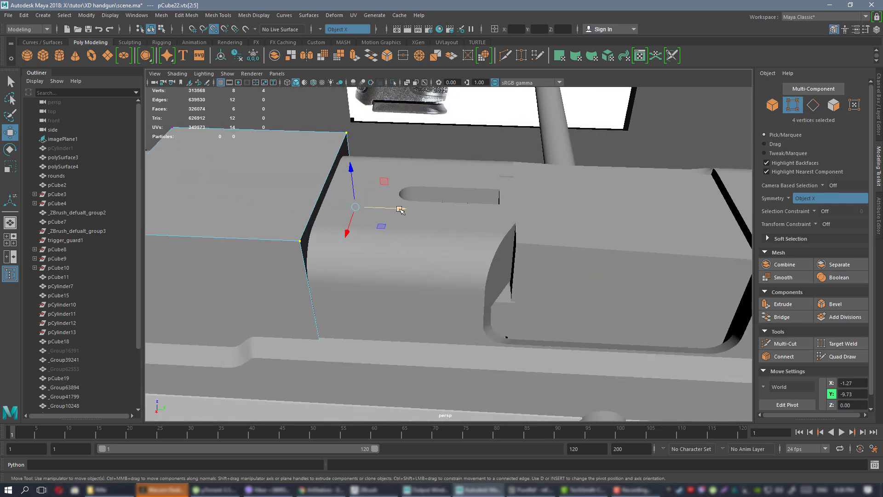
left_click_drag(400, 210, 522, 243)
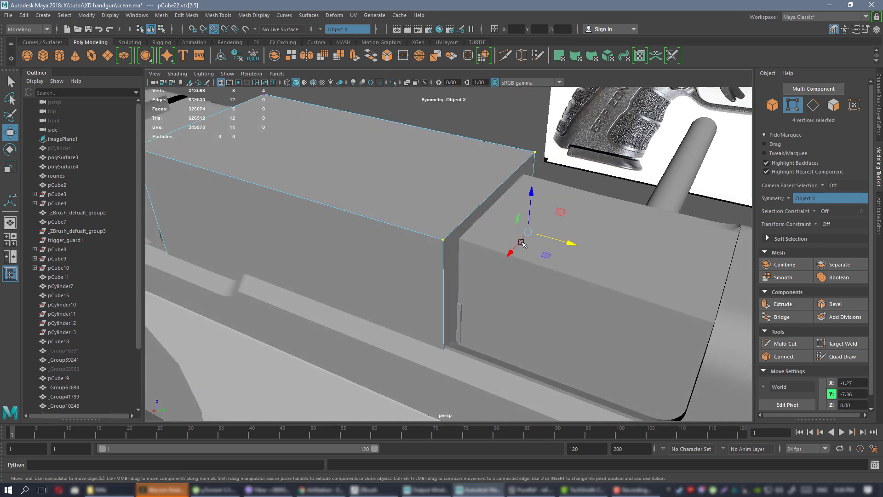
- Return the lengthened cube to object mode and export the selection as 1.OBJ, overwriting the existing file
right_click_drag(409, 180, 453, 169)
left_click_drag(453, 170, 537, 247, "alt")
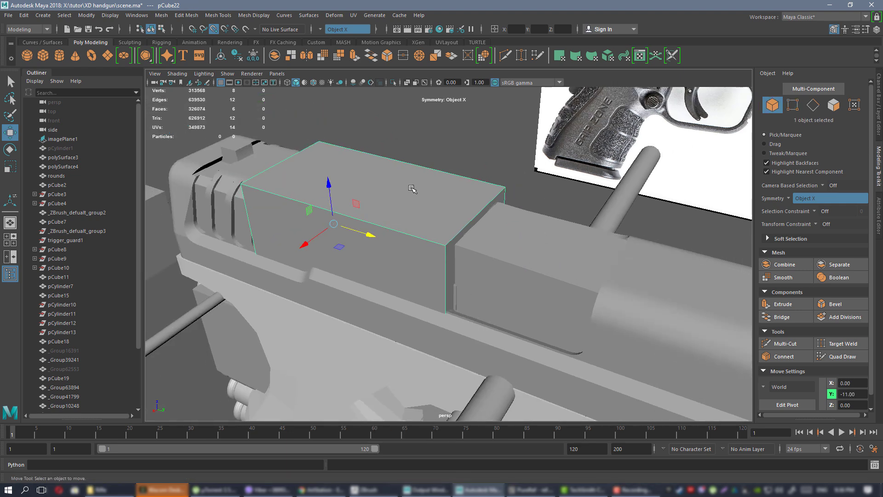
left_click(9, 16)
left_click(37, 138)
left_click(340, 181)
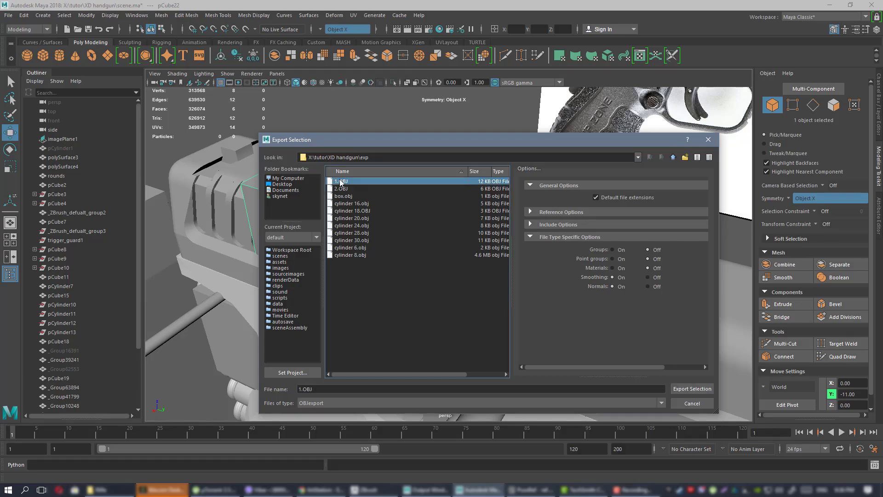
double_click(340, 182)
left_click(471, 290)
key("alt+Tab")
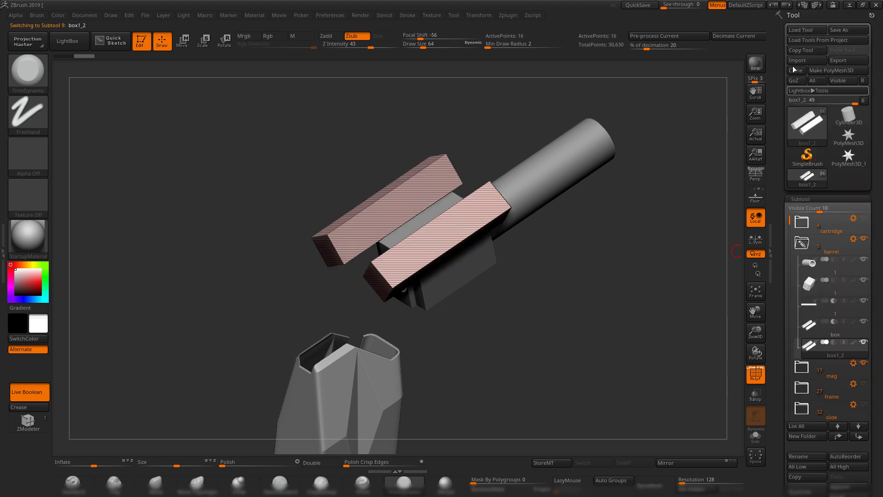
- In ZBrush, replace the duplicated chamfer cutter's mesh by importing 1.OBJ and make that subtool subtractive
left_click(804, 58)
left_click(331, 168)
left_click(802, 337)
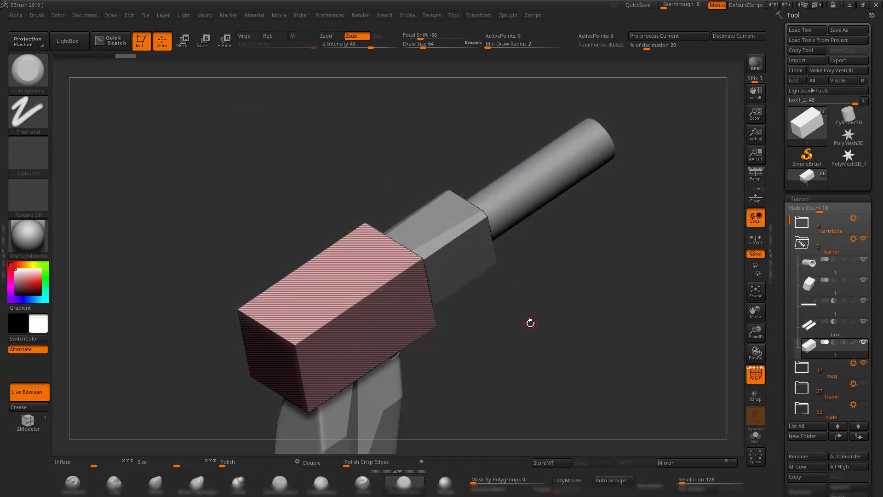
left_click_drag(504, 153, 572, 335, "alt")
key("shift+f")
key("shift+f")
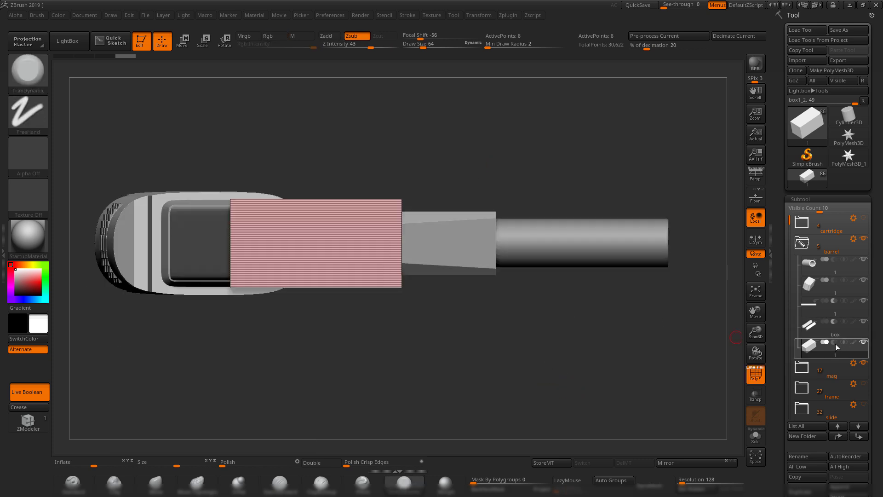
left_click(833, 343)
left_click_drag(460, 345, 446, 184)
key("shift+f")
- Centre the gizmo on the imported box and lower it so an upper tab stays uncut at the chamber block's rear
key("w")
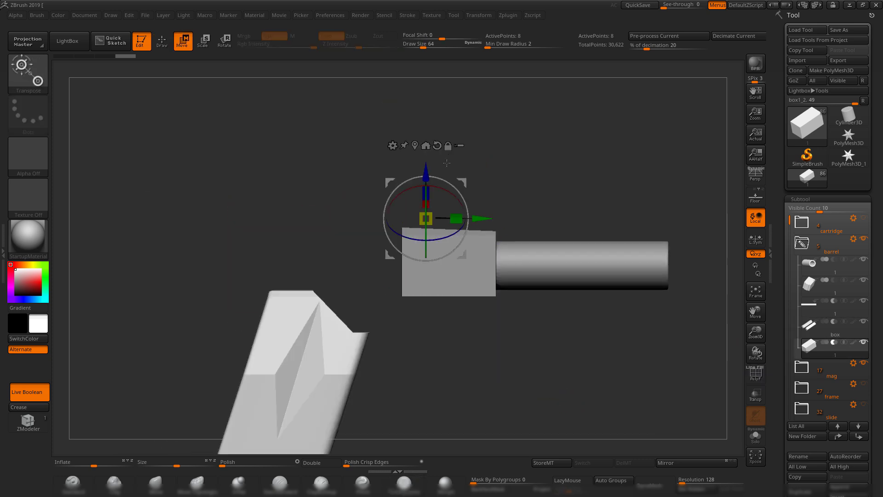
left_click(435, 145, "alt")
left_click(415, 145)
right_click_drag(511, 184, 518, 248, "ctrl")
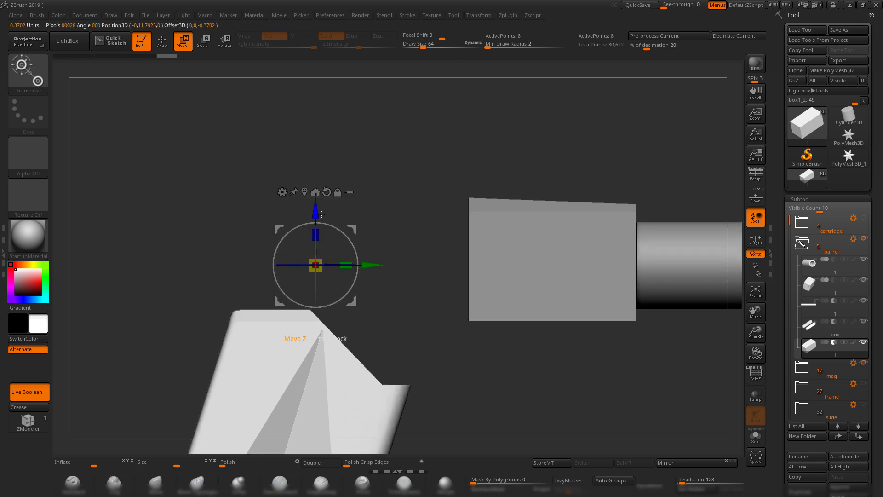
left_click_drag(321, 214, 321, 253)
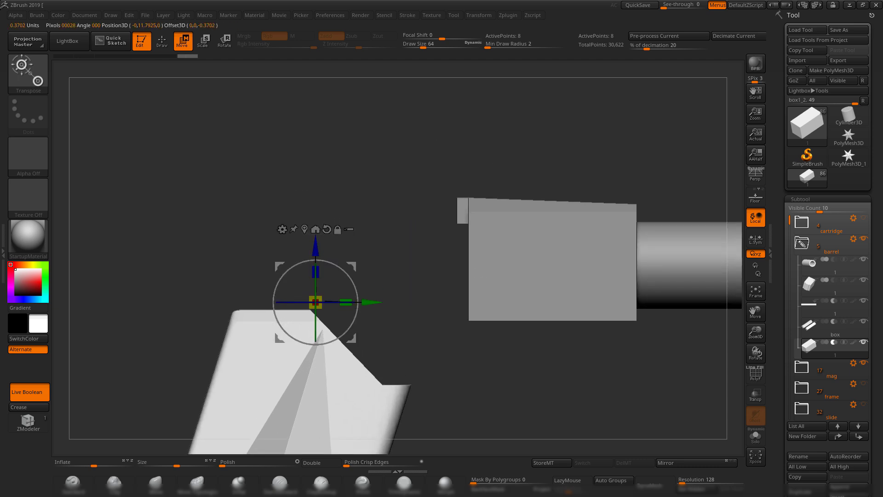
right_click_drag(606, 135, 643, 138)
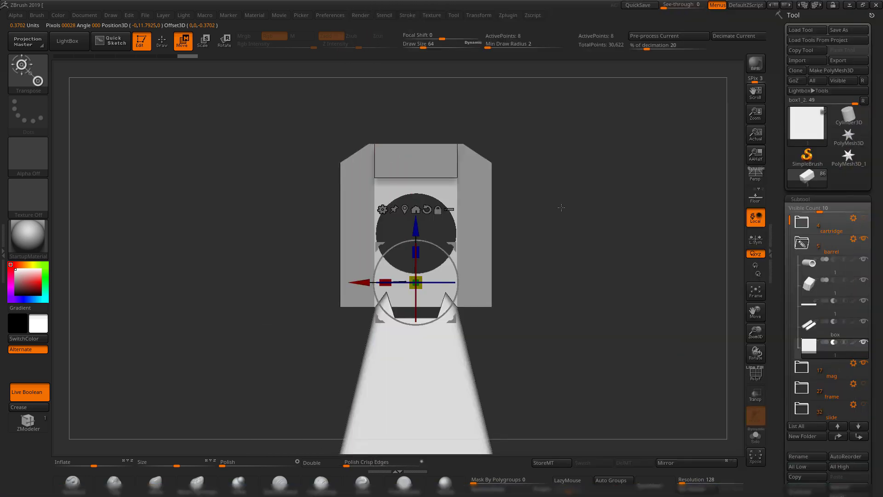
- Raise the subtractive box and narrow it into a thin vertical cutter that splits the rear tab with a central groove
right_click_drag(560, 207, 591, 244)
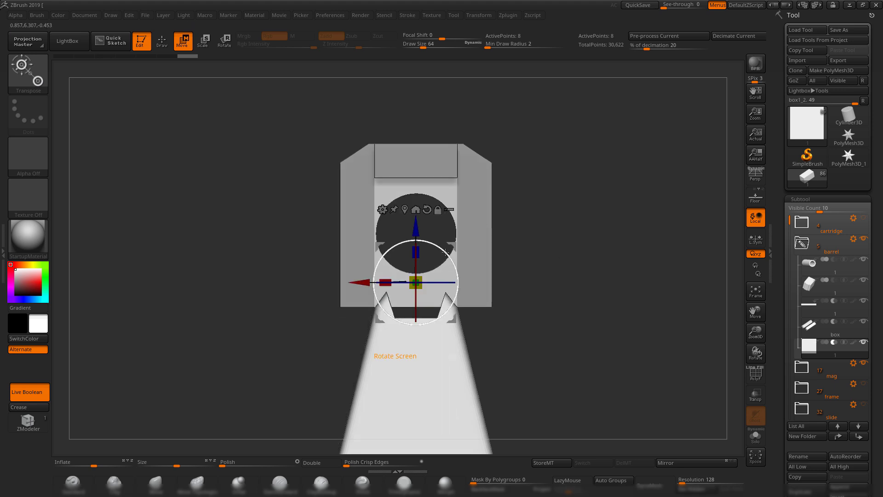
left_click_drag(415, 227, 415, 136)
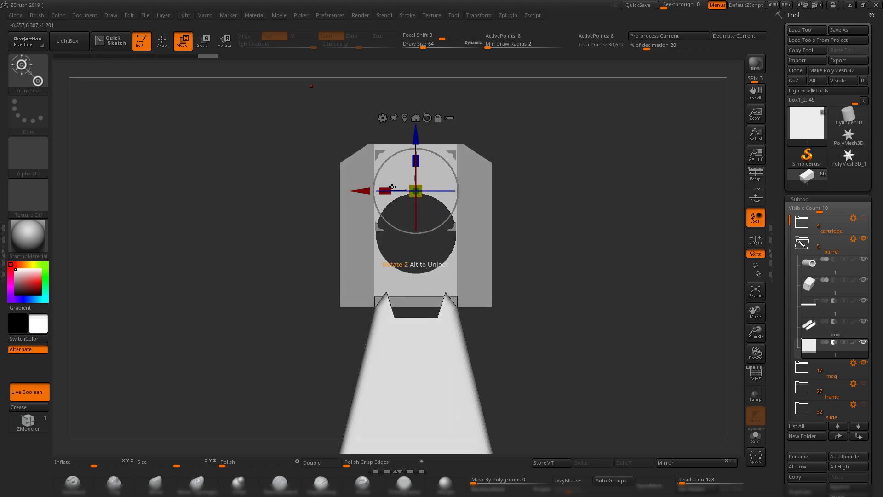
left_click_drag(555, 184, 604, 184)
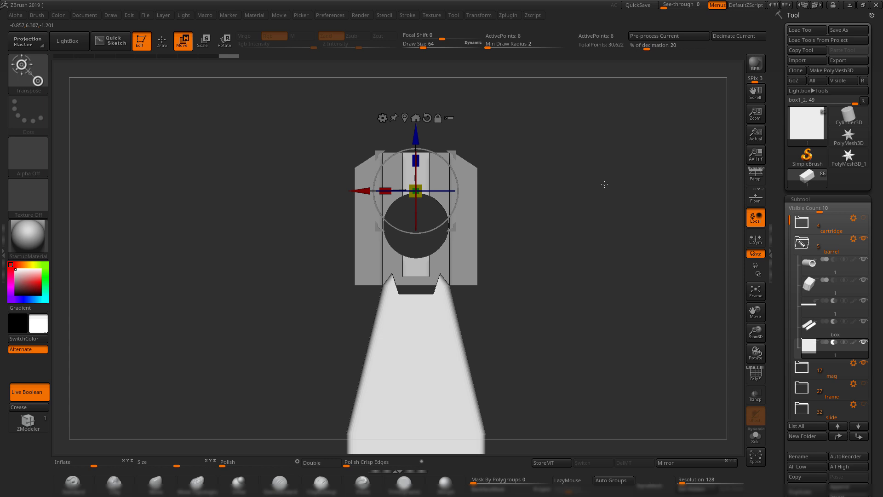
- Duplicate the thin groove cutter, widen the copy beyond the chamber block's sides and lower it below the upper tabs
left_click(805, 490)
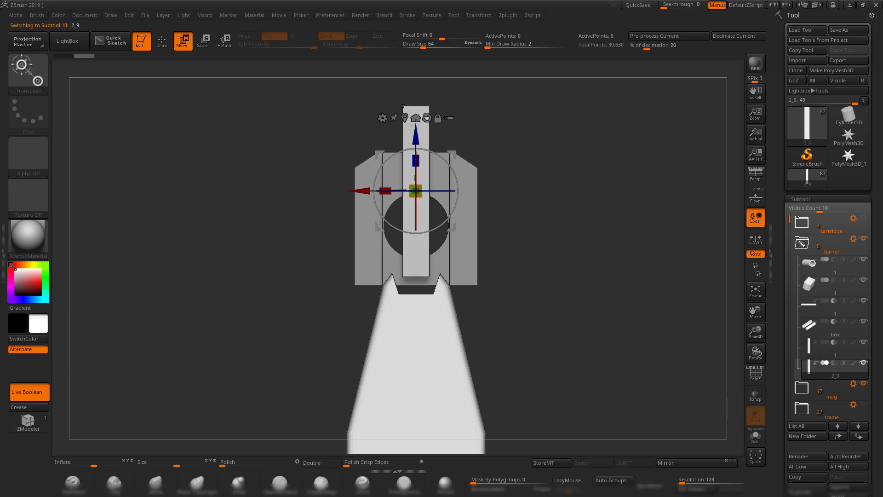
left_click_drag(414, 134, 413, 161)
left_click_drag(386, 218, 107, 145)
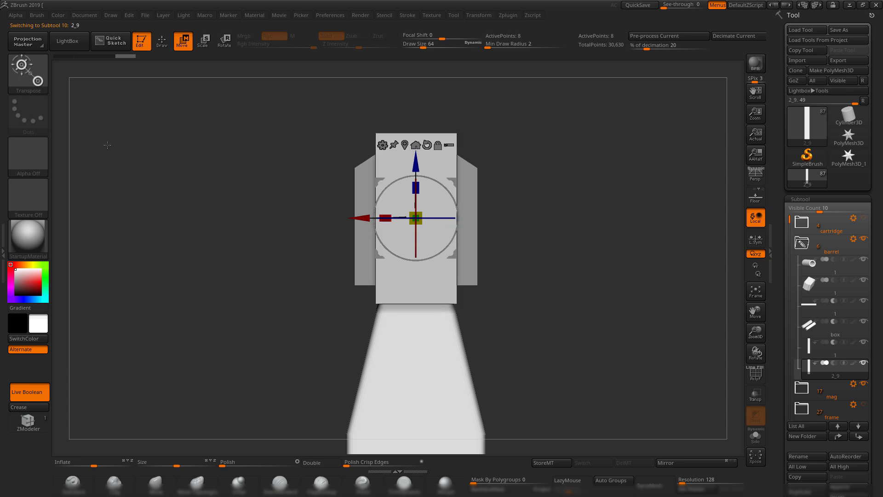
left_click_drag(386, 214, 149, 204)
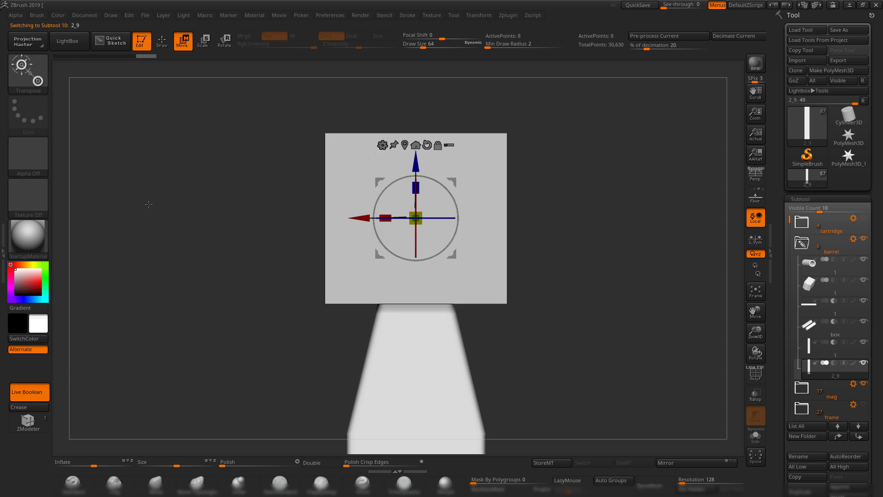
left_click_drag(416, 223, 564, 286)
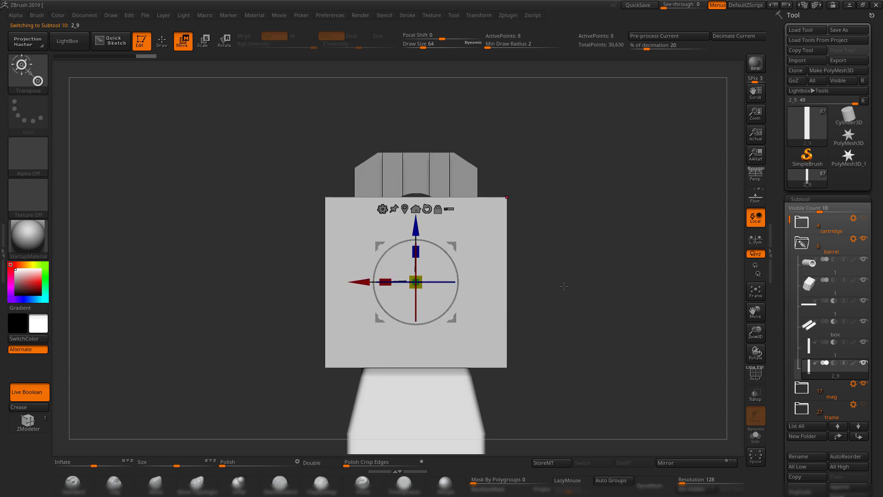
- Make the widened box subtractive to trim the rear face below the tabs and tilt it slightly about the barrel axis
left_click(835, 363)
right_click_drag(577, 201, 546, 404, "ctrl")
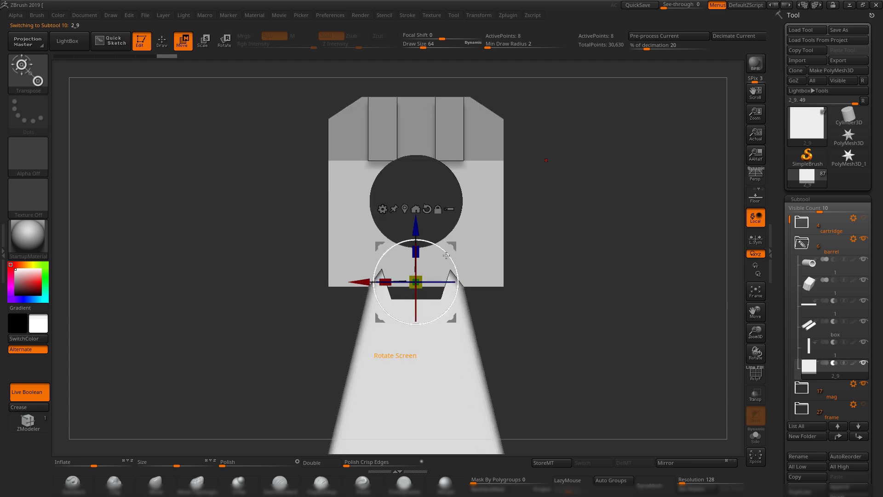
left_click_drag(446, 255, 402, 232)
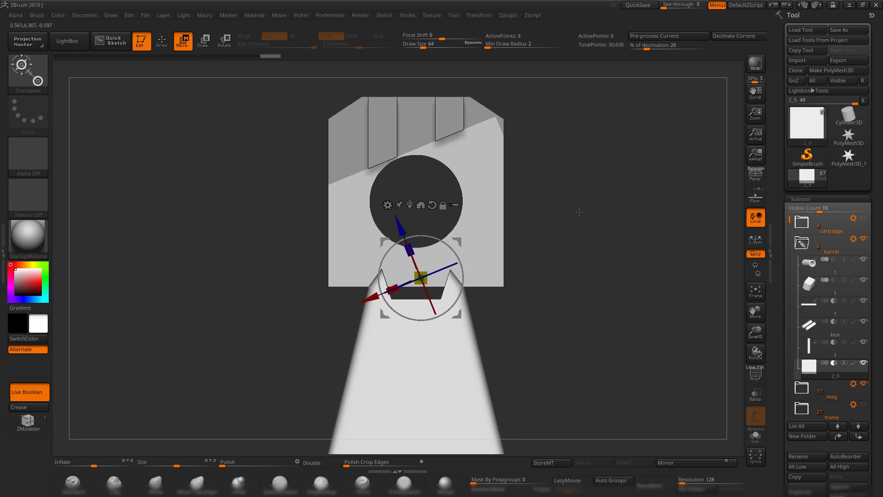
right_click_drag(577, 213, 456, 177, "ctrl")
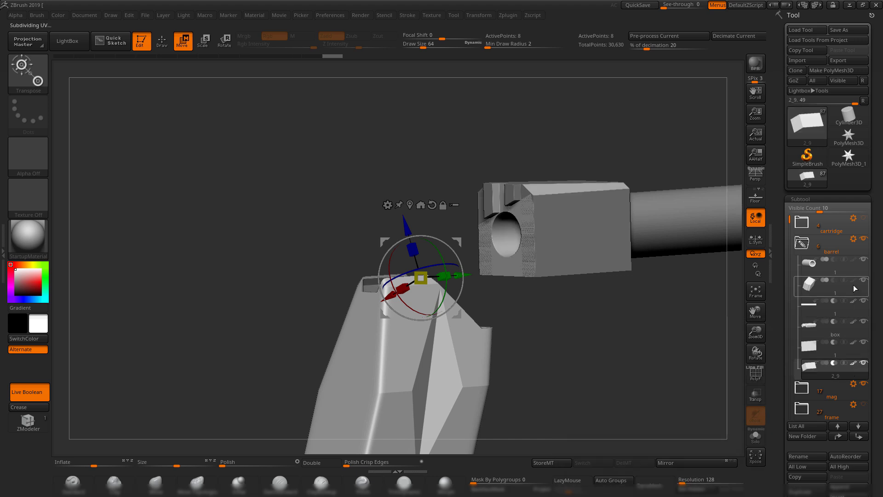
- Examine the chamber block's grooved rear face from several sides and compare it with the barrel and pistol reference photos in PureRef
right_click_drag(611, 428, 506, 429)
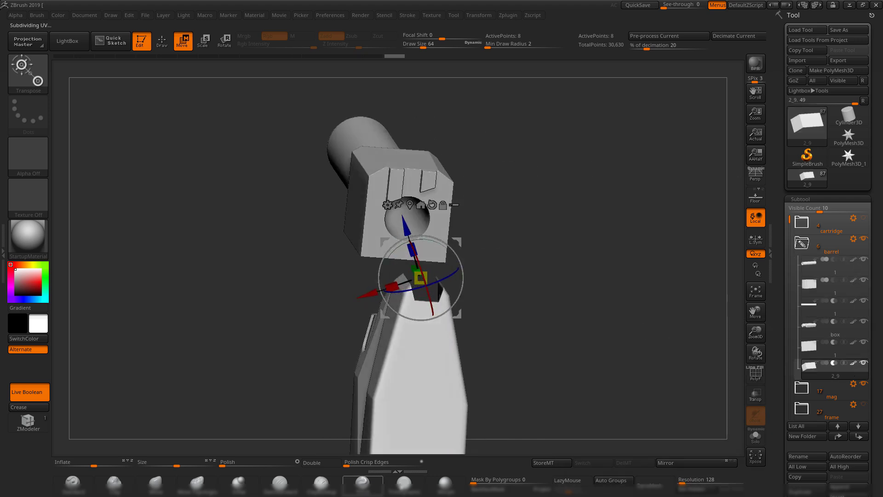
key("q")
right_click_drag(568, 247, 417, 226)
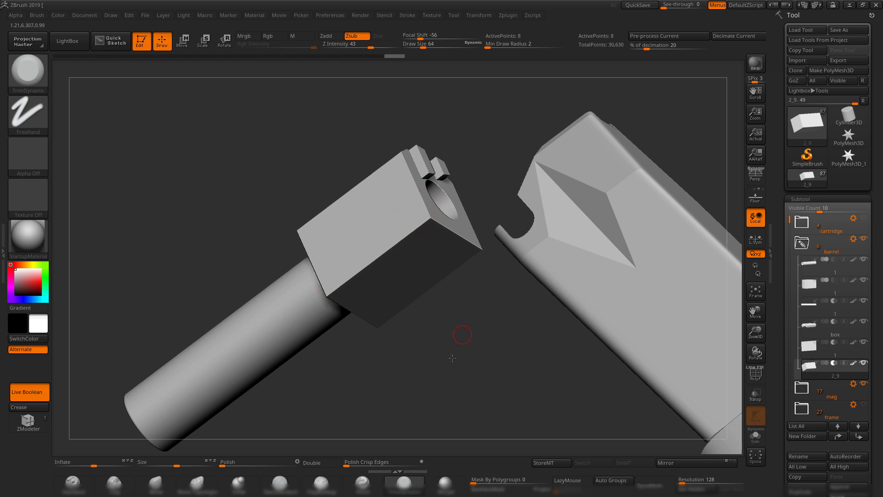
right_click_drag(452, 358, 736, 262)
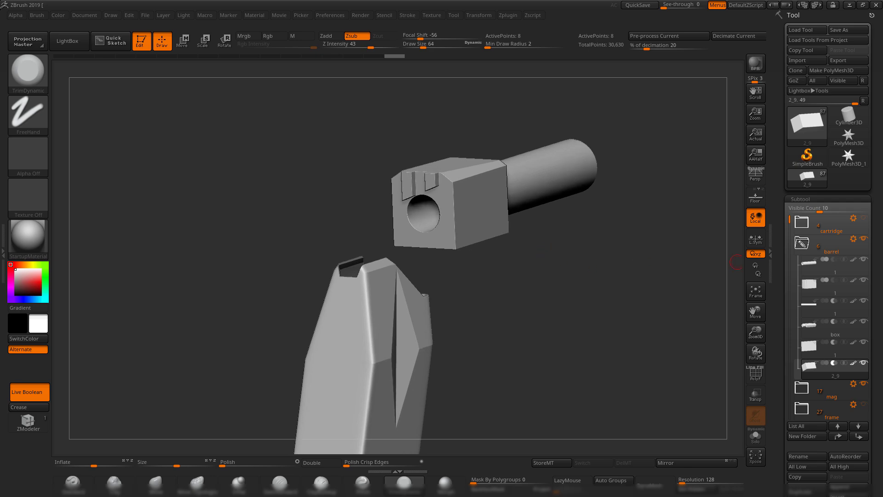
right_click_drag(882, 262, 611, 266)
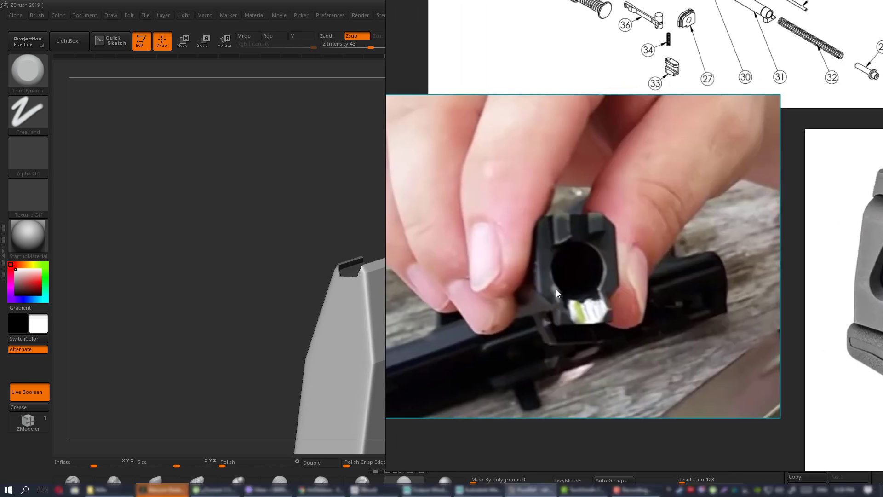
scroll(605, 296, "down", 8)
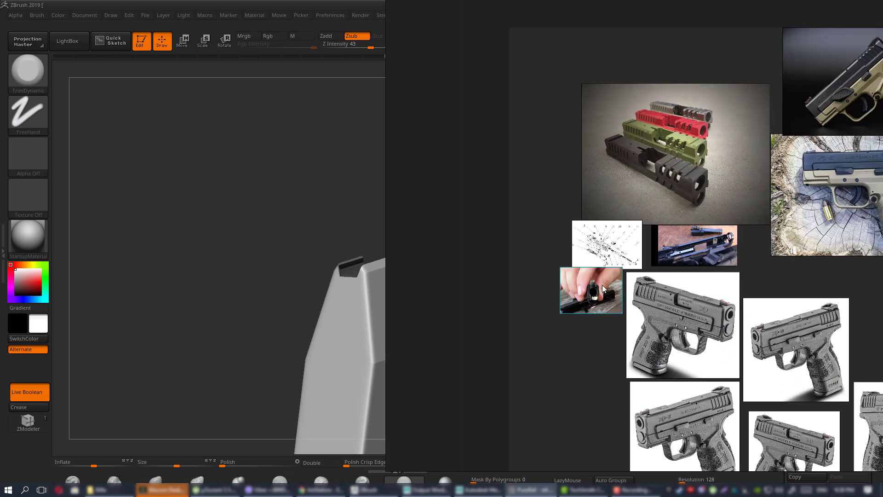
middle_click_drag(602, 288, 375, 181)
middle_click_drag(532, 273, 715, 284)
scroll(514, 188, "up", 8)
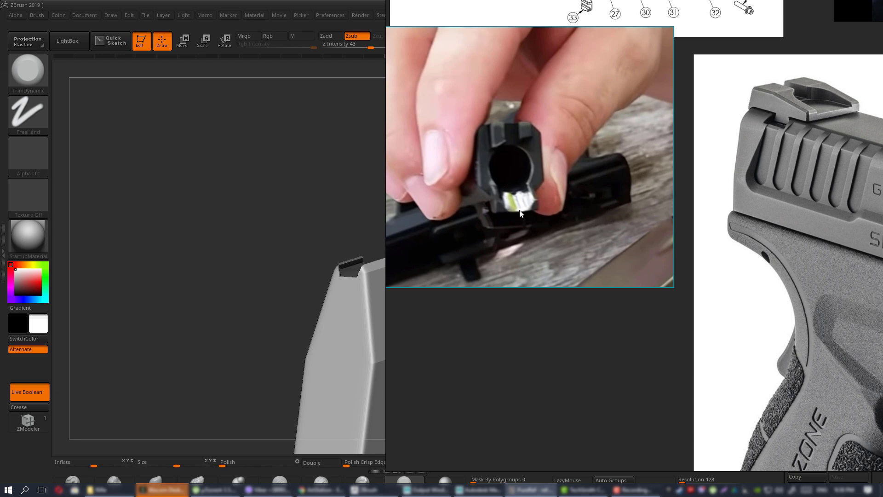
scroll(520, 212, "down", 3)
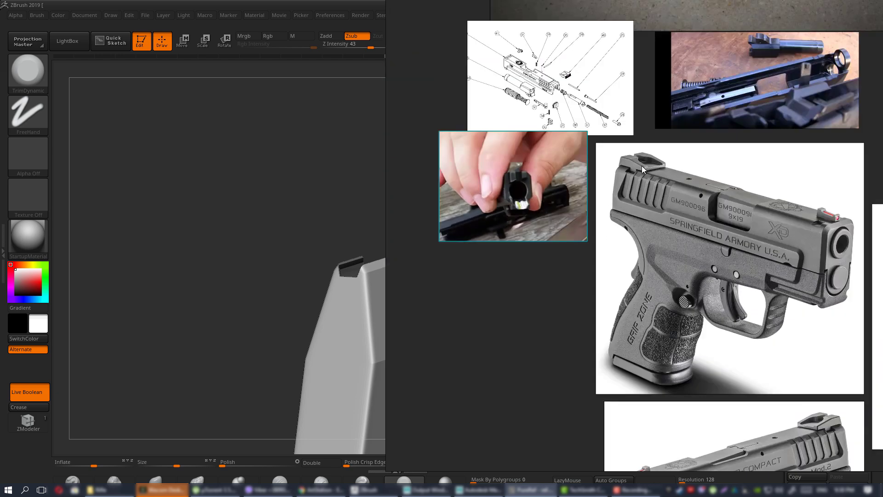
middle_click_drag(708, 212, 683, 221)
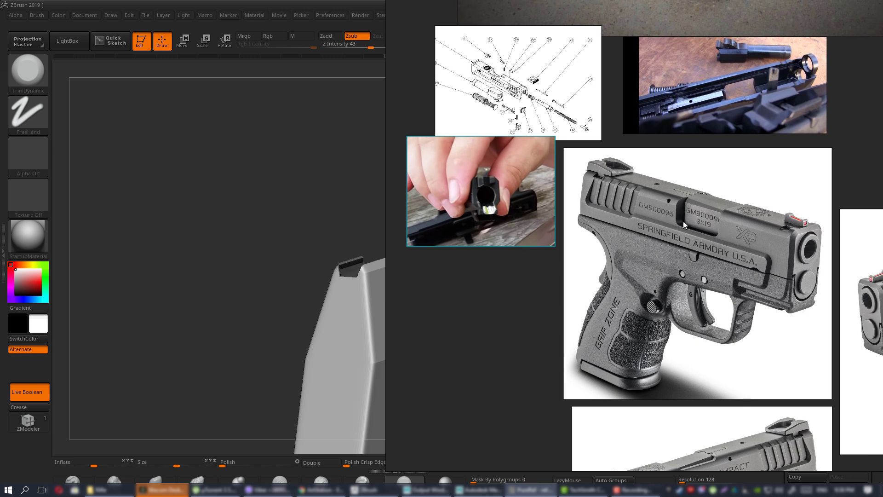
- Study the pistol, takedown and barrel photos in PureRef for the shape below the chamber's bore
scroll(494, 221, "up", 4)
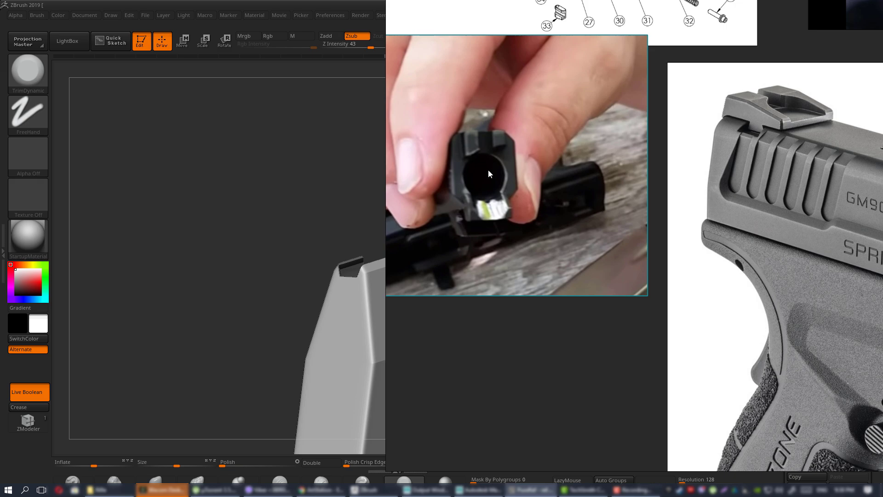
scroll(511, 228, "down", 6)
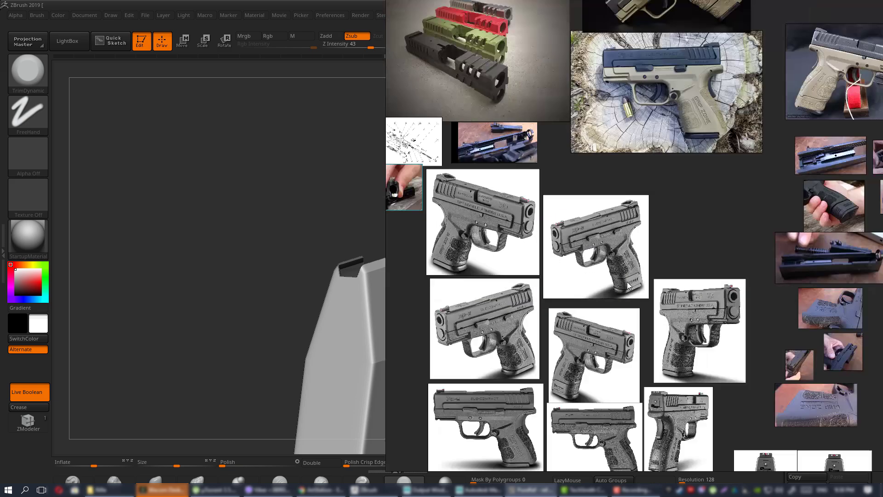
scroll(627, 282, "down", 1)
middle_click_drag(627, 281, 449, 60)
middle_click_drag(496, 314, 564, 186)
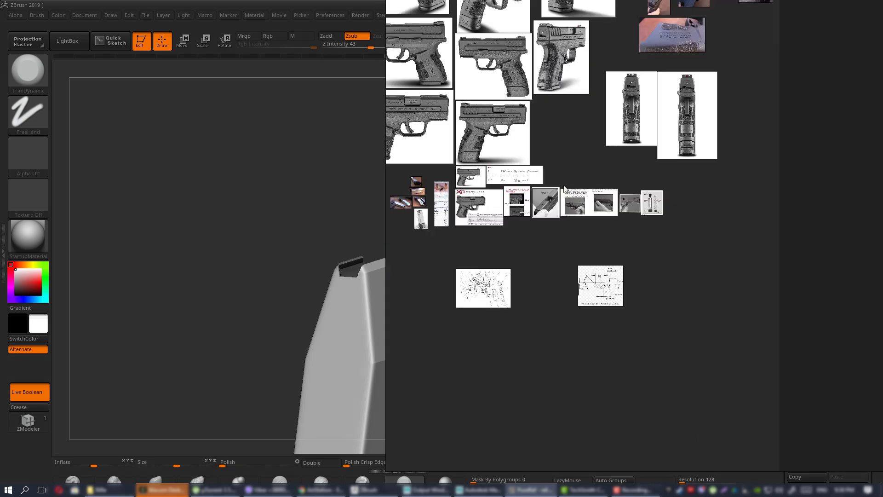
scroll(558, 195, "up", 12)
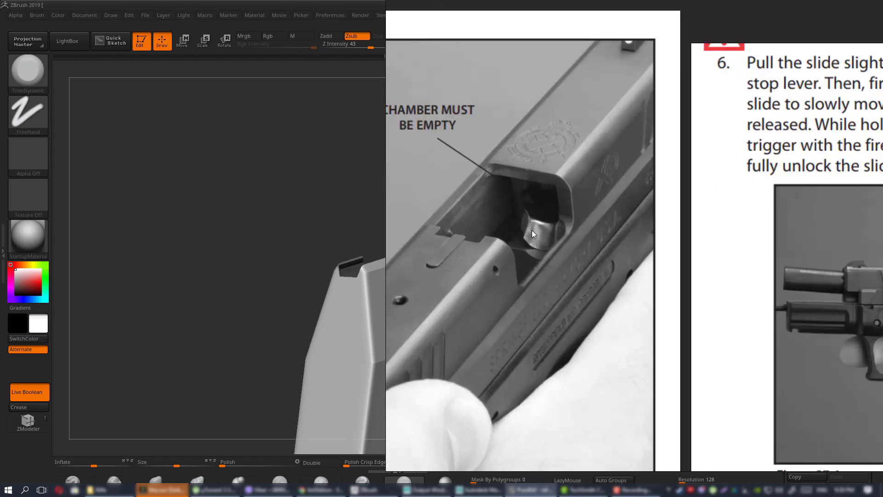
scroll(529, 225, "down", 10)
scroll(680, 391, "up", 3)
middle_click_drag(529, 82, 627, 308)
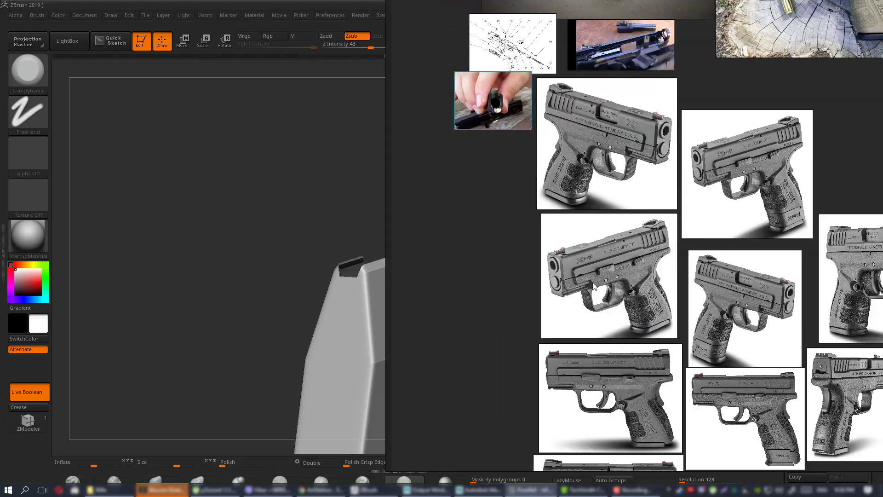
middle_click_drag(498, 91, 540, 171)
scroll(539, 170, "up", 10)
middle_click_drag(518, 219, 561, 211)
scroll(561, 212, "down", 8)
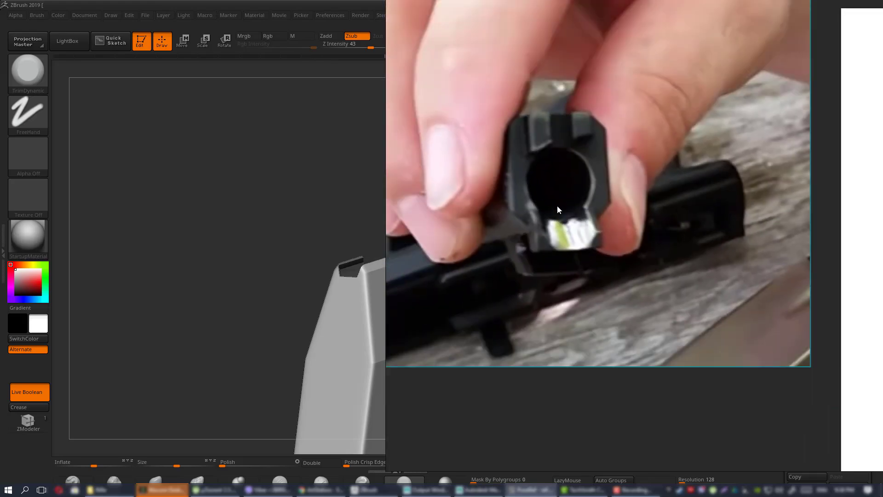
- Examine the barrel's rear feed ramp and lower lug in the exploded parts drawing
scroll(522, 184, "up", 5)
scroll(478, 221, "up", 5)
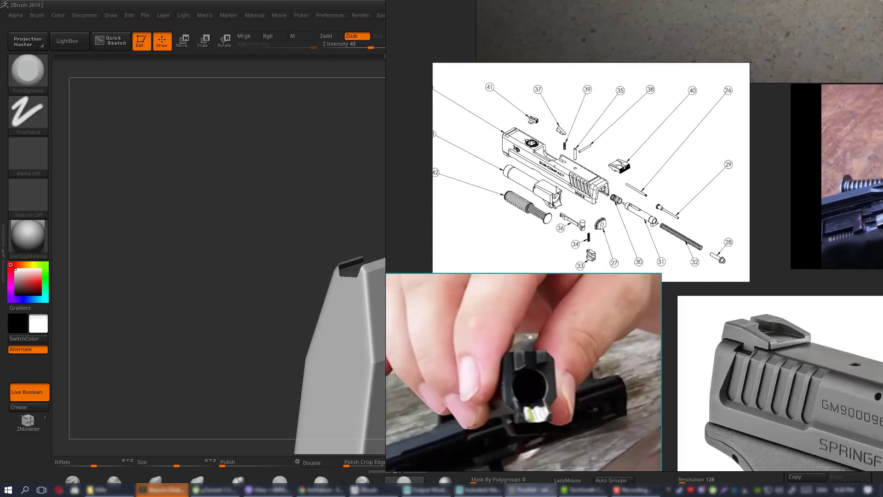
scroll(593, 148, "up", 3)
scroll(580, 187, "up", 1)
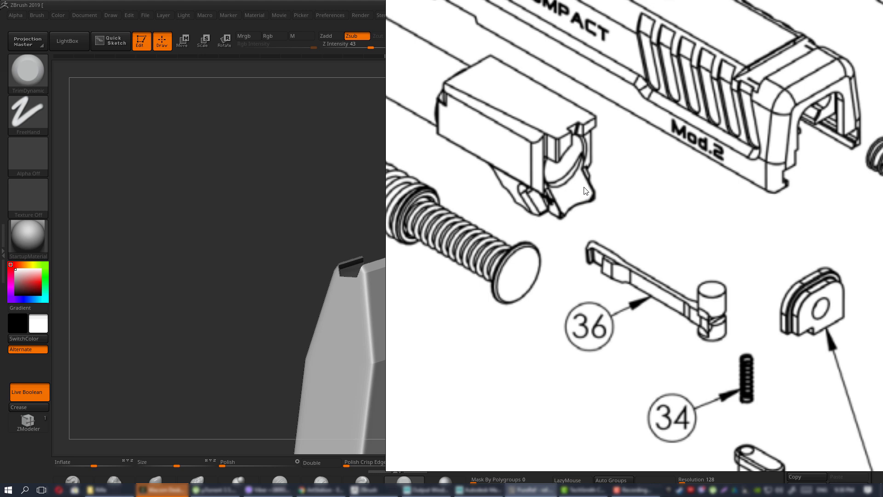
scroll(585, 190, "down", 1)
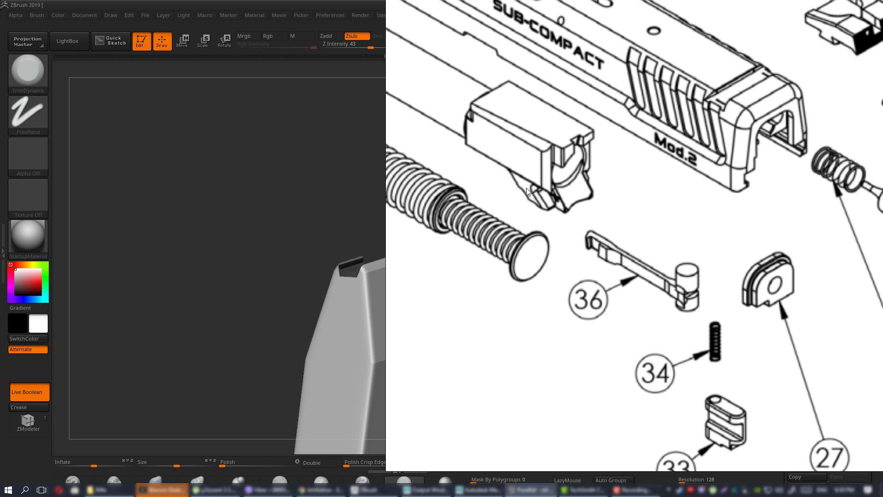
- Switch to ZBrush, bake the visible Boolean shapes into a mesh, open the result and check its barrel topology
key("alt+Tab")
mouse_move(537, 271)
left_mouse_down()
mouse_move(552, 270)
mouse_move(554, 213)
mouse_move(567, 237)
mouse_move(518, 266)
mouse_move(549, 275)
left_mouse_up()
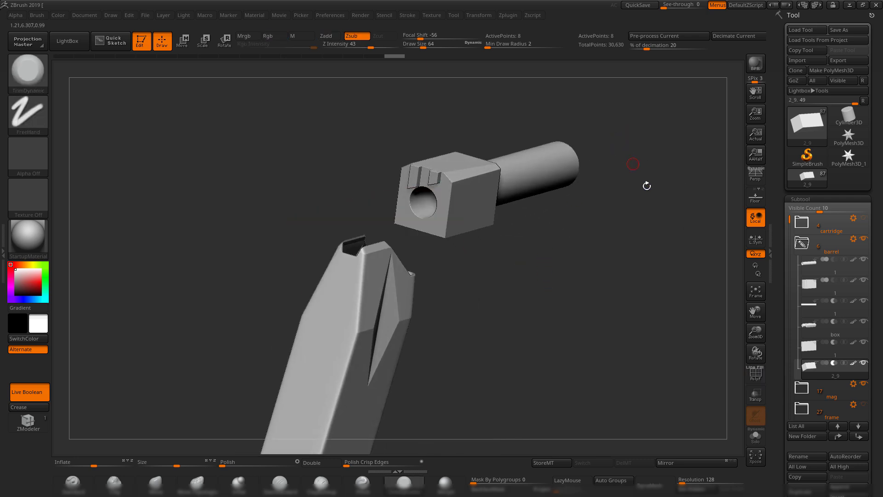
left_click_drag(647, 186, 596, 132, "shift")
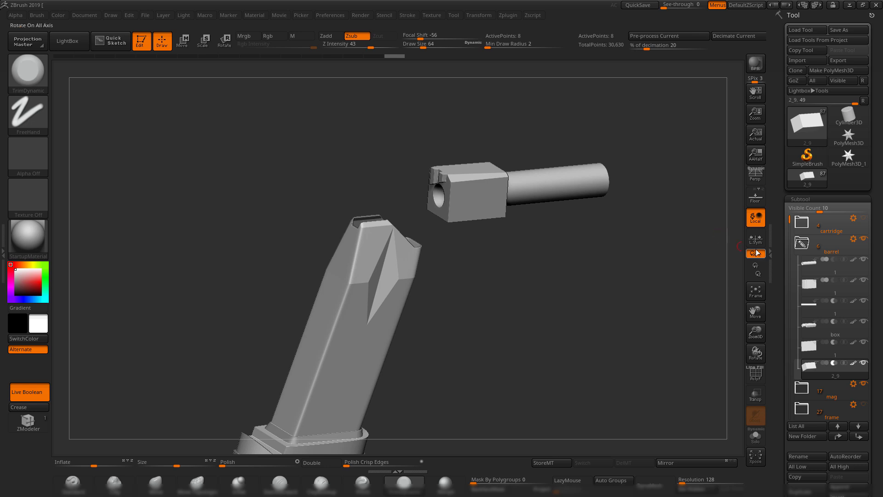
left_click_drag(781, 249, 804, 372)
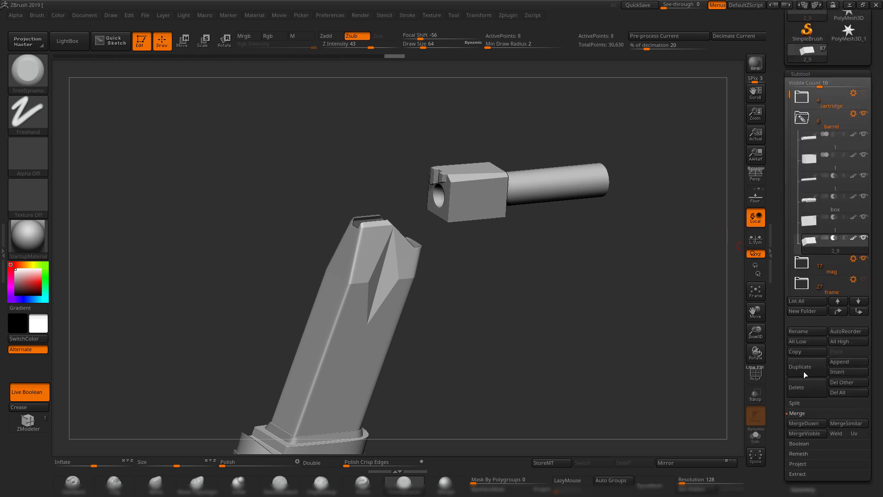
left_click(807, 443)
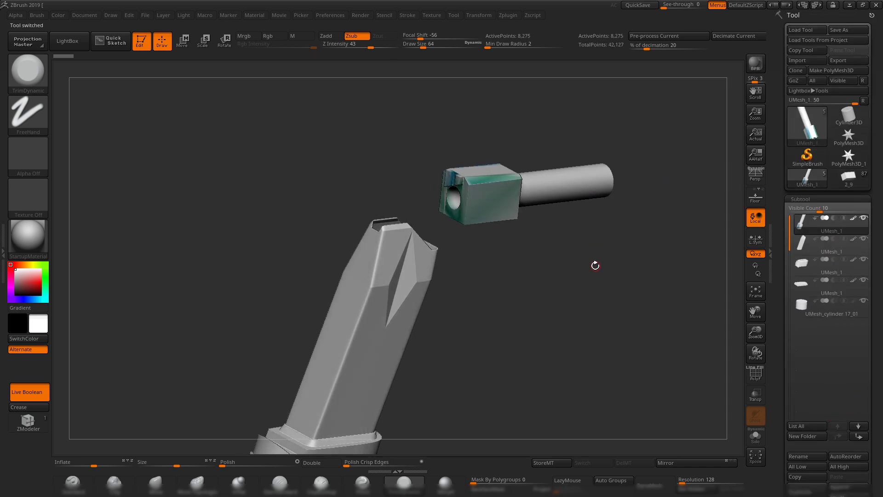
key("shift+f")
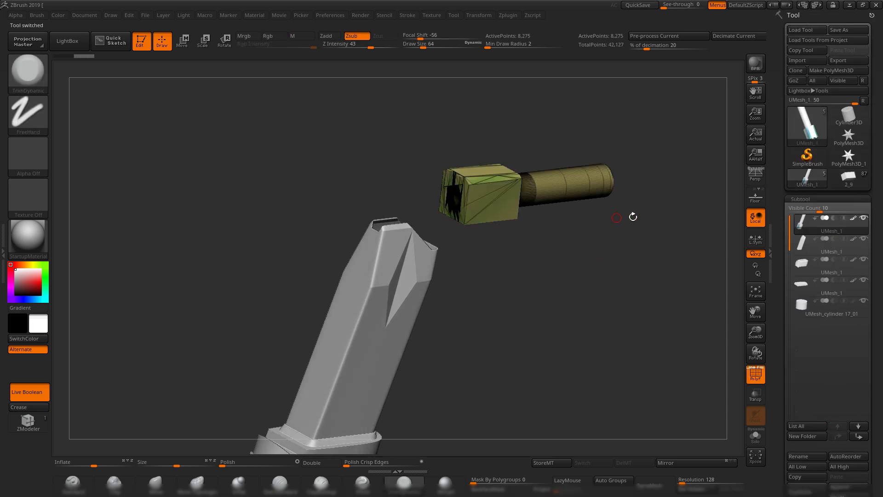
key("shift+f")
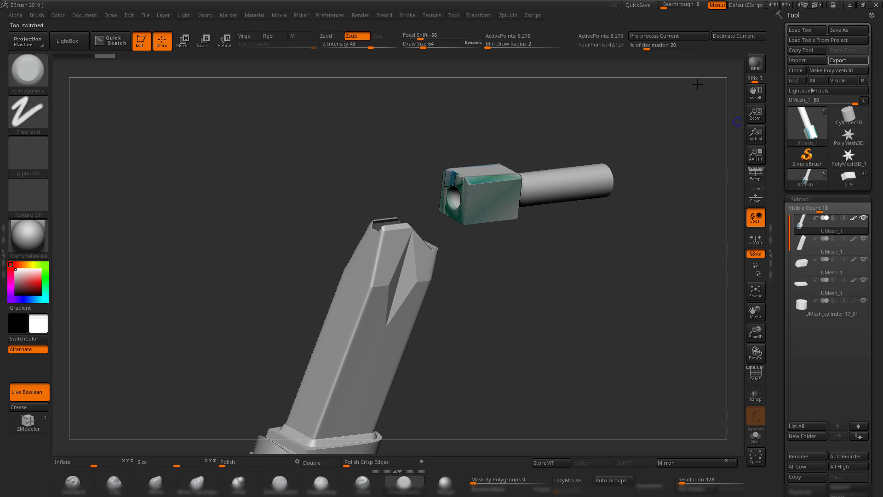
- Export the baked barrel mesh for use in Maya
left_click(838, 61)
double_click(330, 173)
left_click(462, 248)
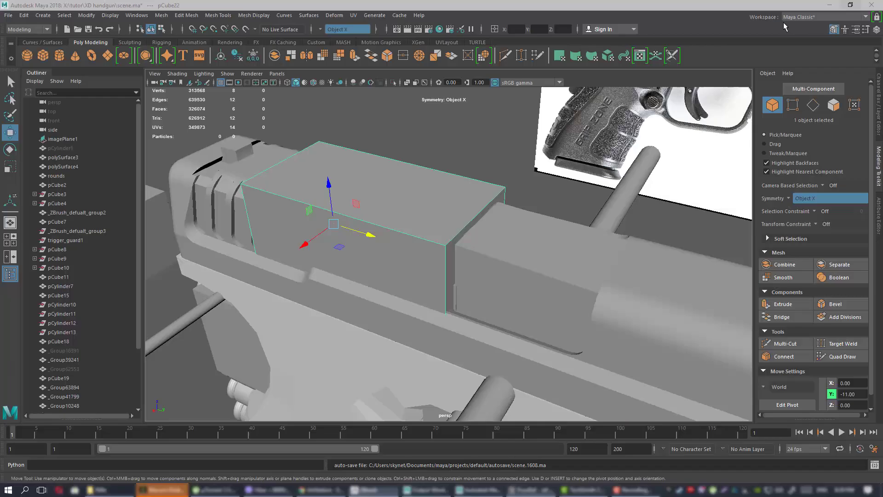
- Switch to Maya and delete the helper box over the slide along with the outdated barrel pieces
left_click_drag(528, 211, 414, 230, "alt")
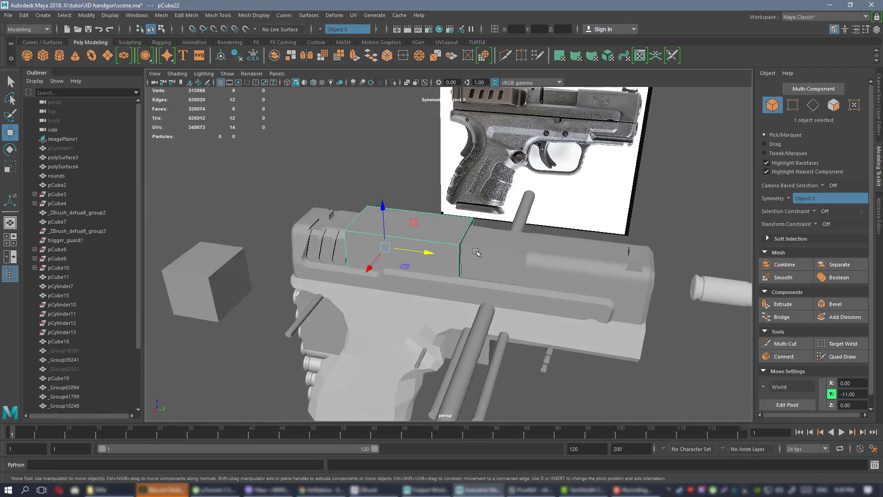
left_click(385, 184)
left_click_drag(385, 184, 322, 165, "alt")
key("Delete")
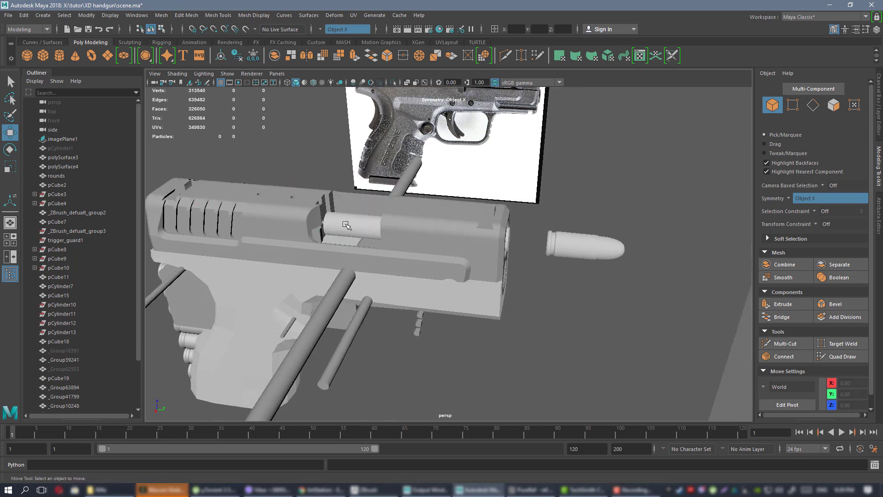
- Import the exported barrel mesh into the handgun scene and select it
left_click(8, 15)
left_click(37, 118)
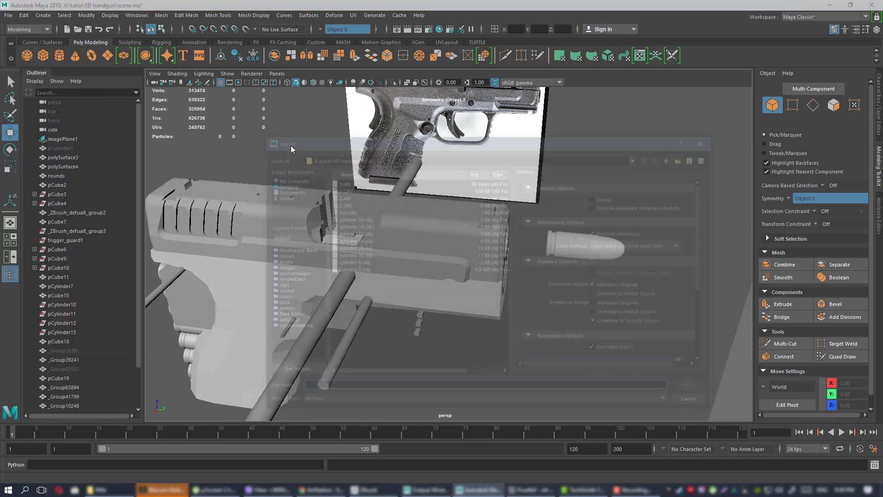
left_click(341, 189)
double_click(341, 189)
left_click(363, 211)
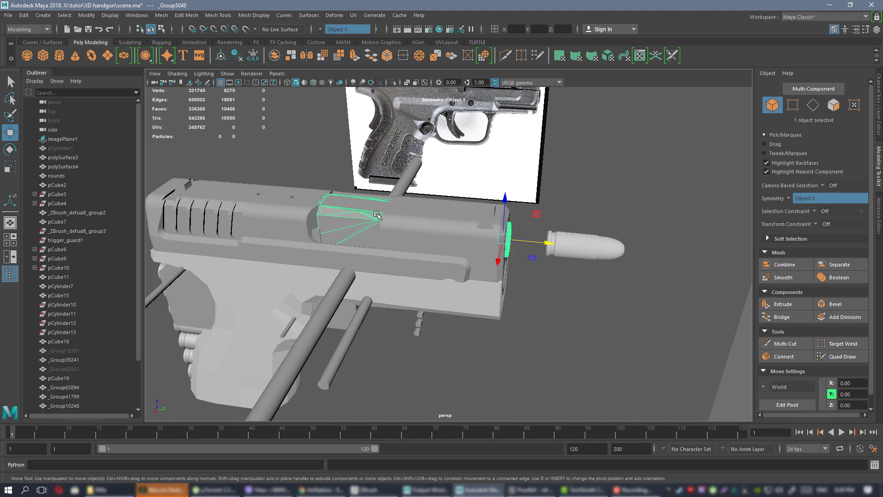
- Isolate the imported barrel and add a polygon cube beside it
key("f")
left_click_drag(455, 210, 464, 237, "alt")
key("ctrl+1")
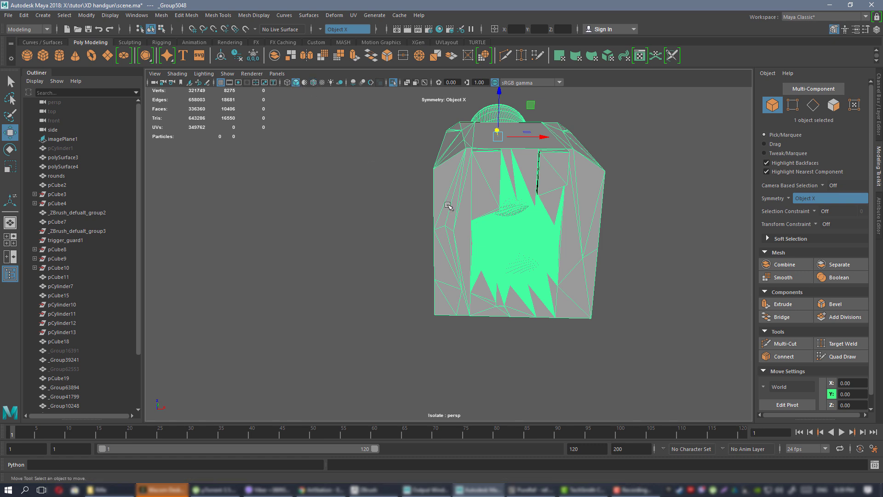
mouse_move(448, 205)
left_mouse_down("alt")
mouse_move(460, 189)
mouse_move(499, 195)
mouse_move(473, 176)
left_mouse_up("alt")
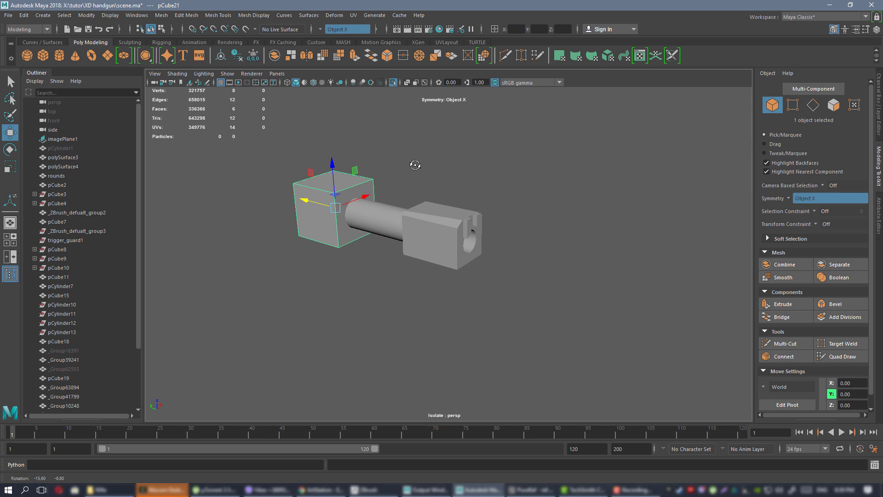
left_click_drag(414, 165, 436, 157, "alt")
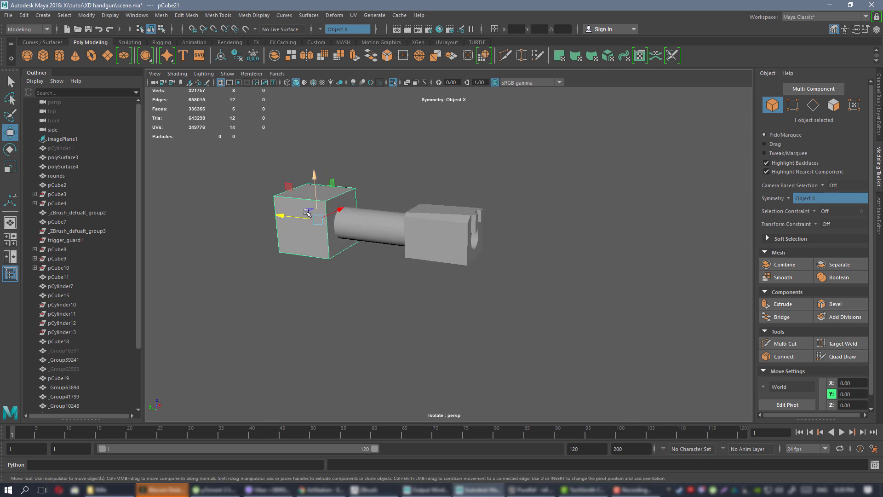
- Move the cube behind the chamber block's bore opening and scale its width to about 0.33
left_click_drag(309, 211, 449, 230)
key("r")
scroll(475, 228, "up", 3)
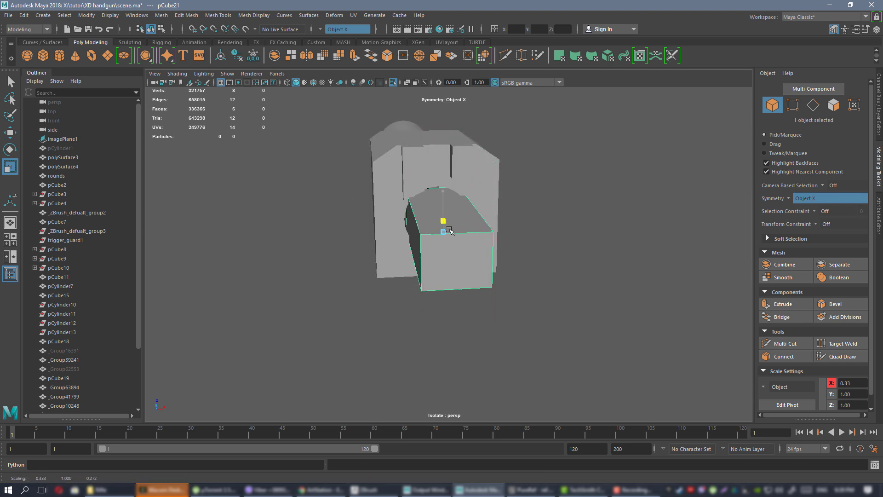
- Flatten the cube and place it against the rear face at the bore's lower edge, at about Y -7.59, Z -0.43
left_click_drag(446, 199, 466, 207, "alt")
left_click_drag(465, 170, 464, 189)
left_click_drag(464, 189, 325, 197, "alt")
key("r")
key("w")
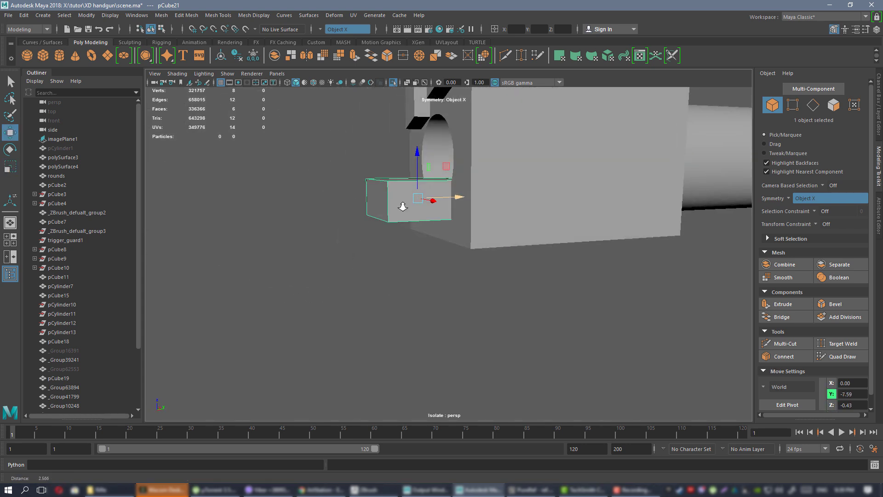
- Lower the block's four outer end vertices to about Z -1.33 so it slopes down away from the bore
left_click_drag(402, 205, 379, 203, "alt")
right_click_drag(357, 140, 318, 120)
left_click_drag(318, 120, 396, 253)
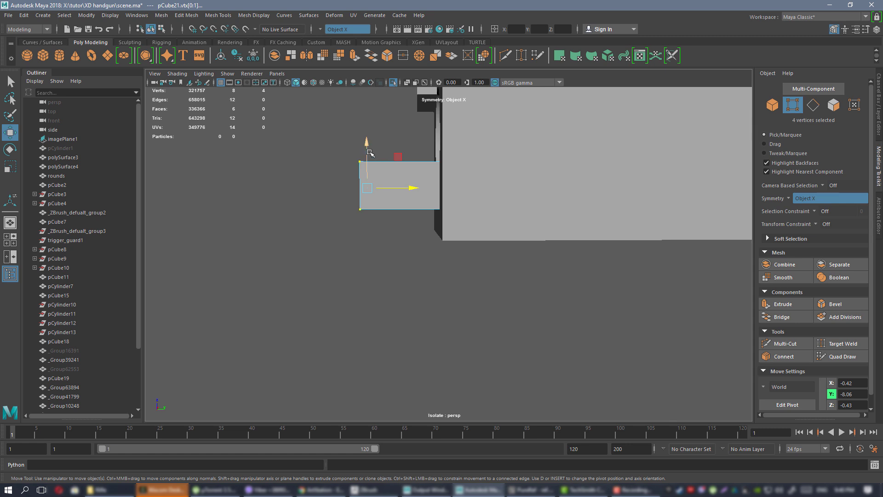
left_click_drag(369, 152, 493, 288)
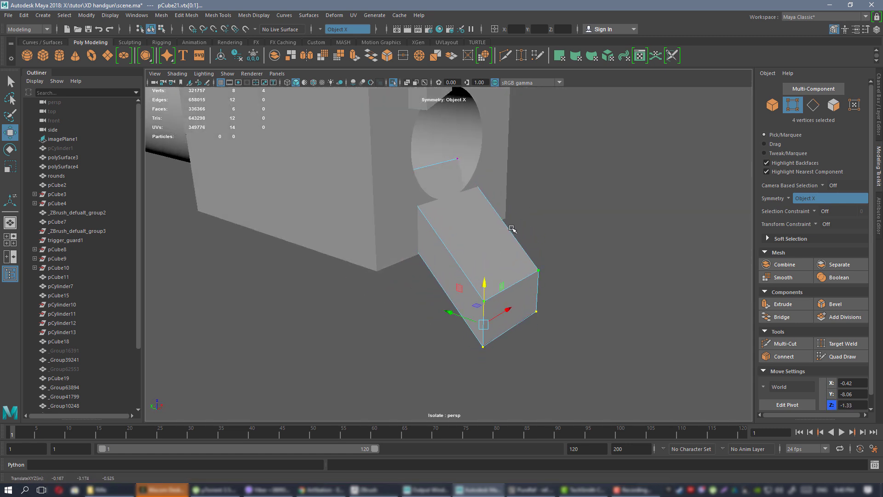
- Move the ramp block's four inner end vertices into the bore, to about Y -7.12, Z -0.16
left_click_drag(512, 228, 515, 196, "alt")
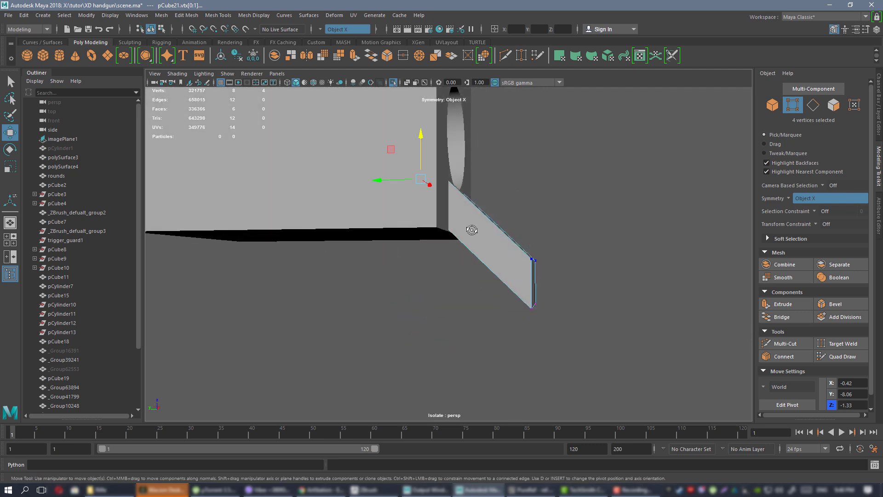
left_click_drag(471, 229, 385, 145, "alt")
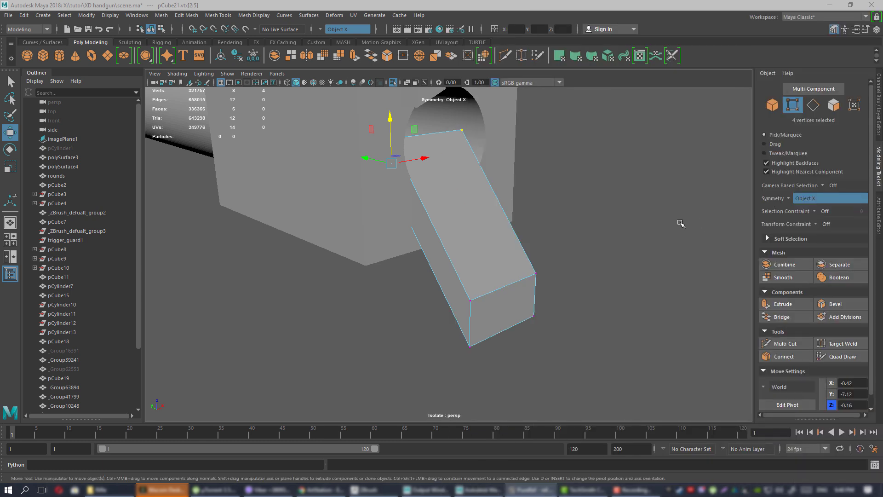
left_click_drag(599, 213, 394, 191, "alt")
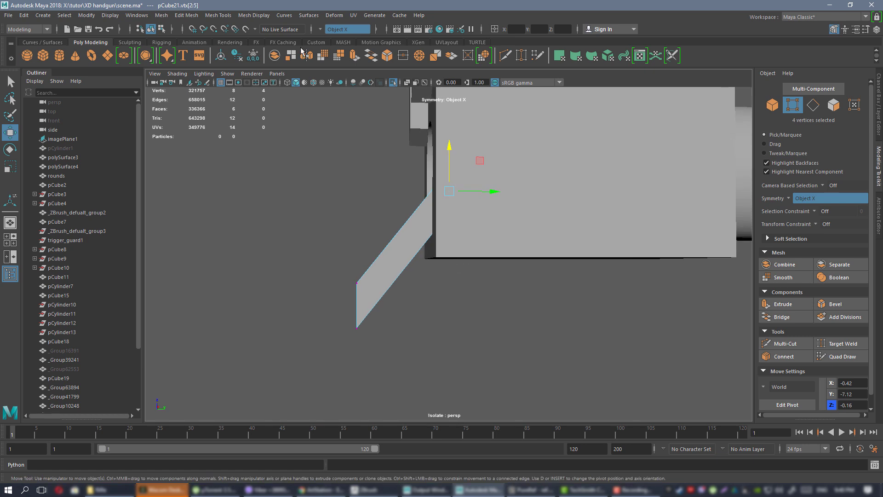
- Using X-ray display, lower the ramp's two inner bottom vertices to about Z -0.78
left_click(406, 83)
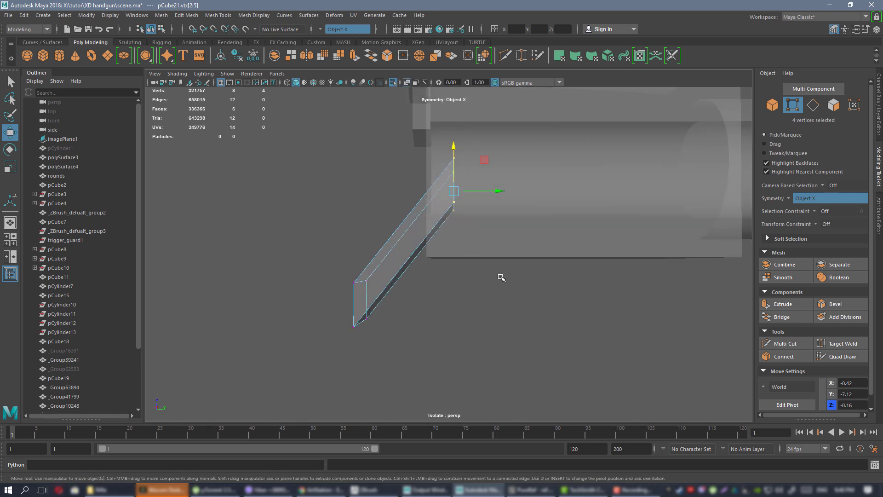
left_click_drag(442, 194, 442, 194)
left_click_drag(441, 183, 457, 216, "alt")
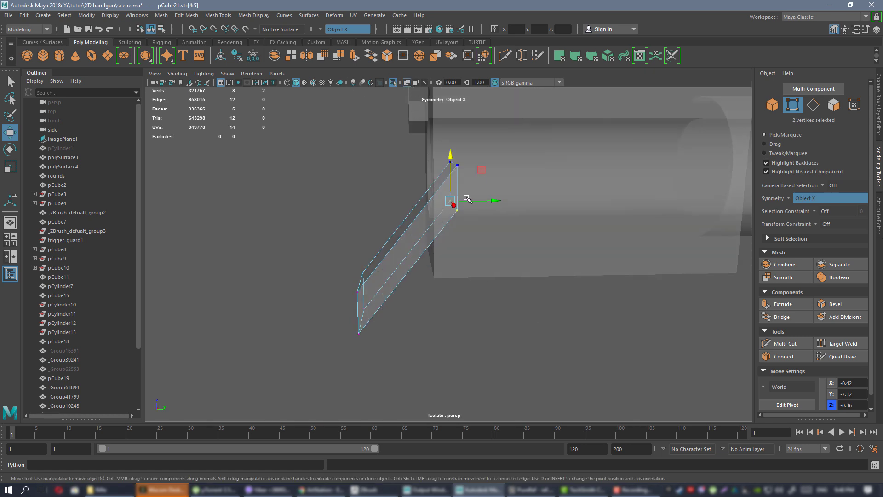
mouse_move(449, 179)
left_mouse_down()
mouse_move(450, 217)
mouse_move(497, 199)
left_mouse_up()
left_click(406, 82)
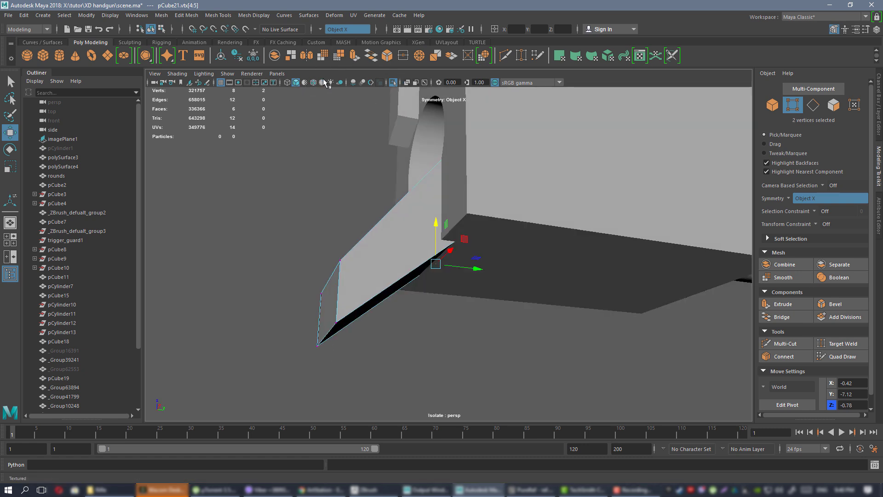
- Shift the ramp's two outer bottom vertices toward the chamber block to about Y -7.79, angling the ramp's end face
left_click(214, 29)
left_click_drag(474, 232, 591, 238, "alt")
left_click_drag(537, 309, 510, 319, "alt")
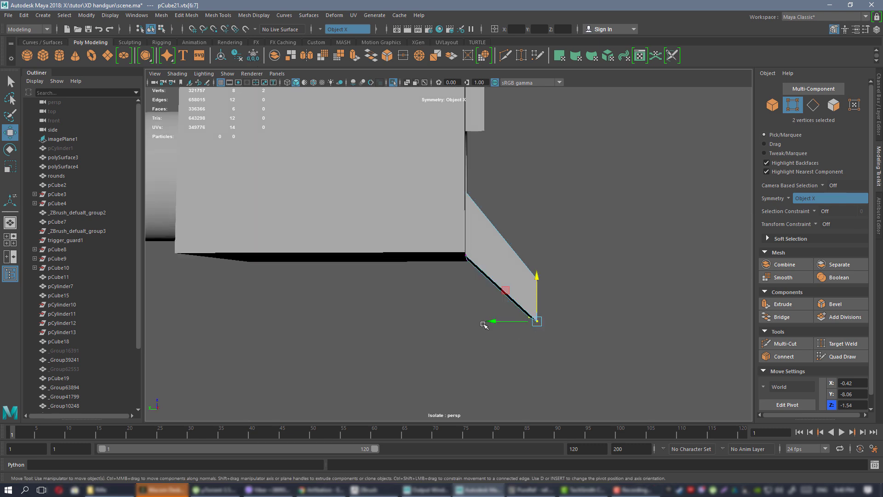
left_click_drag(502, 322, 476, 321)
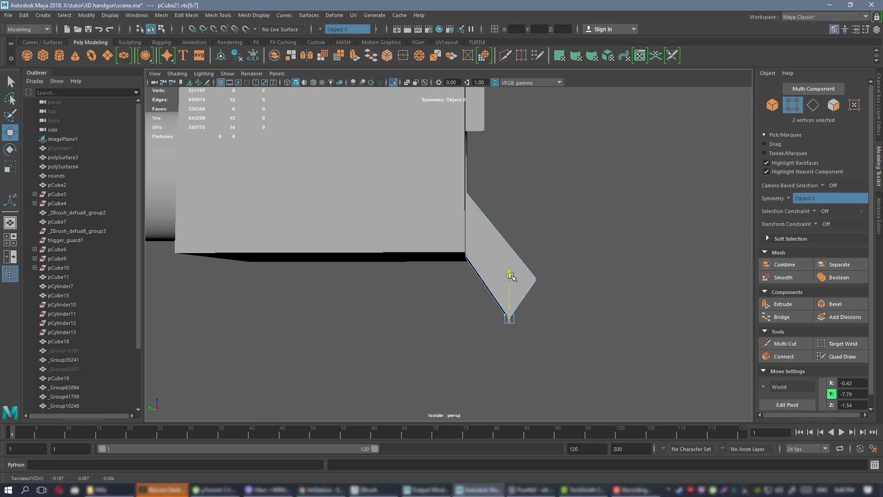
- Leave vertex editing and examine the finished feed ramp's fit against the chamber block and bore from several angles
left_click_drag(511, 253, 482, 251, "alt")
right_click_drag(481, 223, 500, 223)
key("F8")
left_click_drag(501, 222, 410, 237, "alt")
right_click_drag(409, 236, 440, 258, "alt")
left_click_drag(439, 258, 450, 229, "alt")
left_click_drag(403, 213, 580, 207, "alt")
scroll(544, 243, "up", 2)
scroll(497, 243, "up", 2)
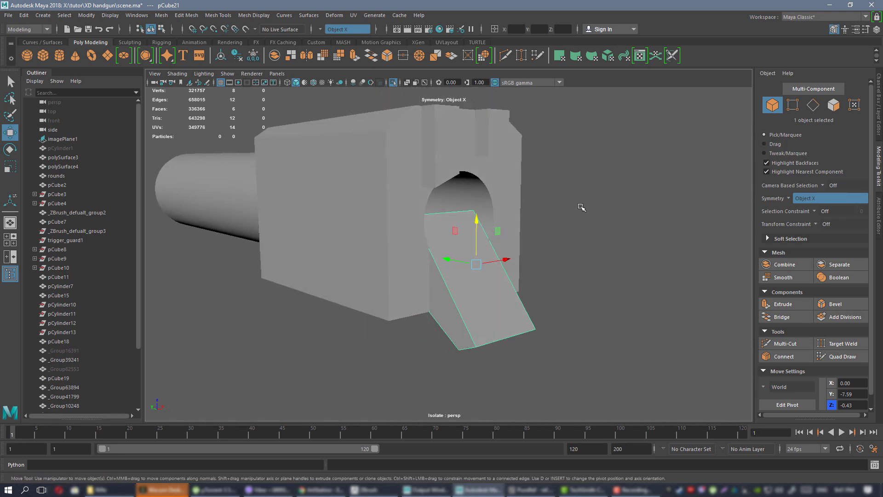
left_click_drag(481, 207, 543, 193, "alt")
left_click_drag(549, 175, 388, 228)
left_click_drag(509, 239, 474, 228, "alt")
right_click_drag(472, 223, 584, 237)
left_click_drag(584, 237, 448, 236, "alt")
- Export only the feed ramp mesh as an OBJ, overwriting 1.OBJ in the exp folder
left_click(611, 239)
left_click(453, 232)
left_click(9, 15)
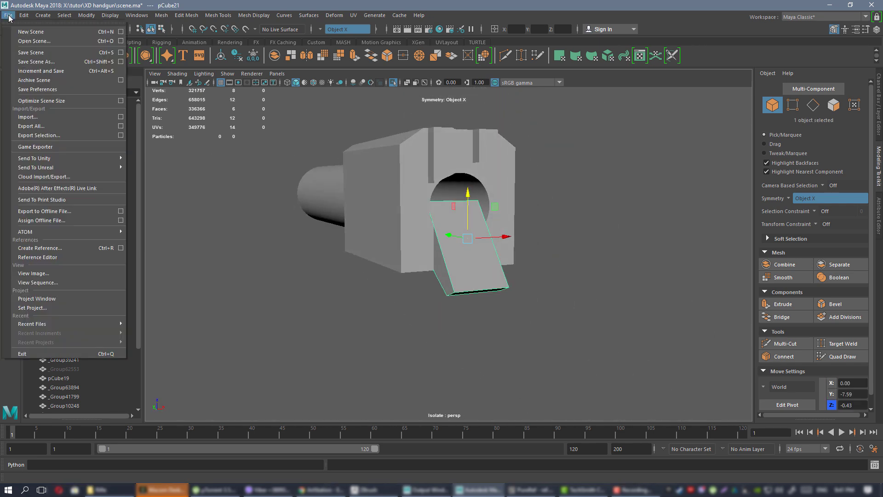
left_click(77, 137)
double_click(343, 181)
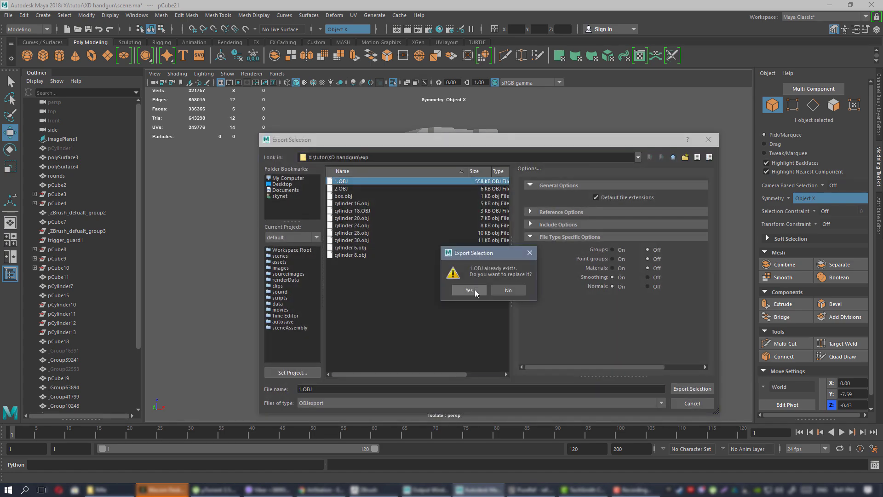
left_click(469, 290)
- Switch to ZBrush, load the full handgun tool and duplicate the chamber block subtool in the barrel folder
left_click(372, 490)
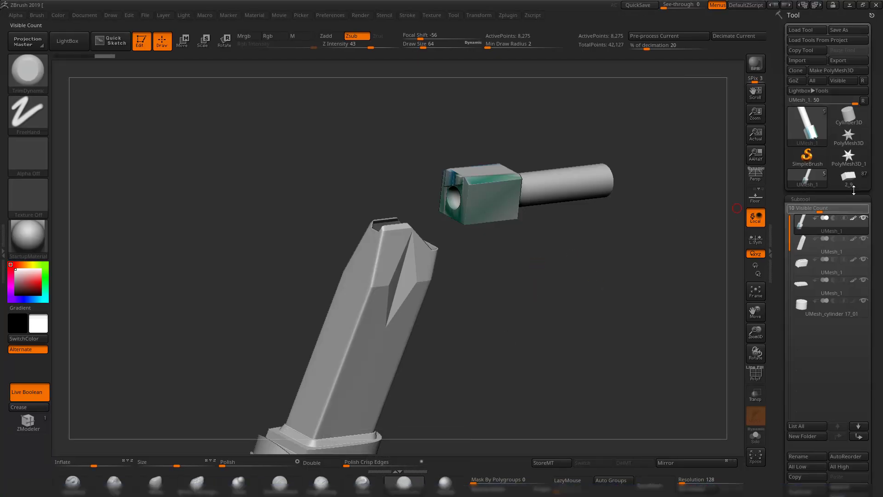
left_click(848, 179)
left_click_drag(601, 266, 570, 309, "alt")
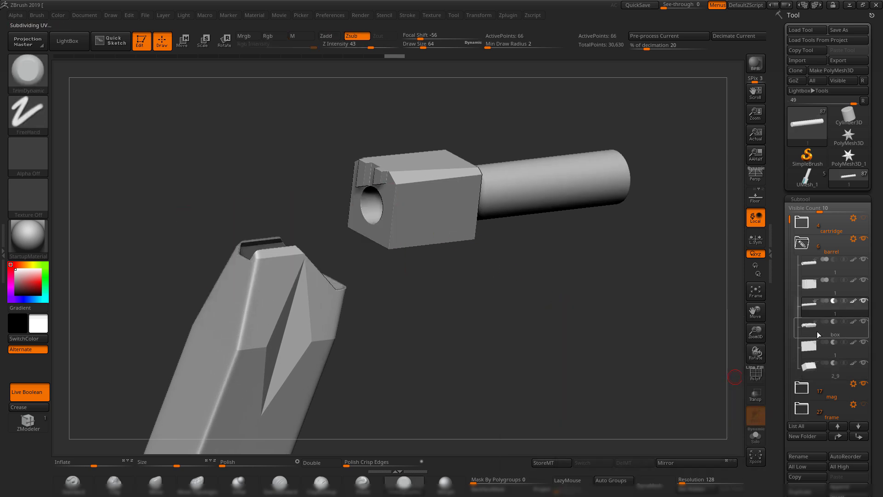
left_click(813, 307)
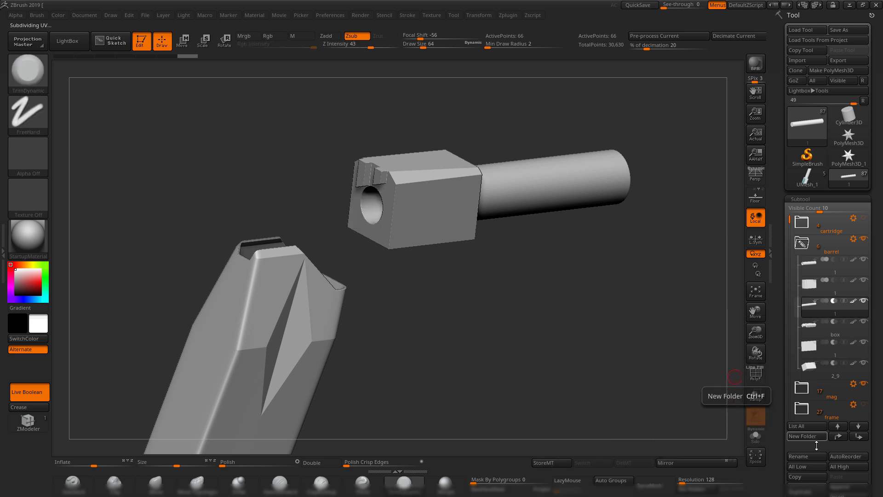
left_click(823, 283)
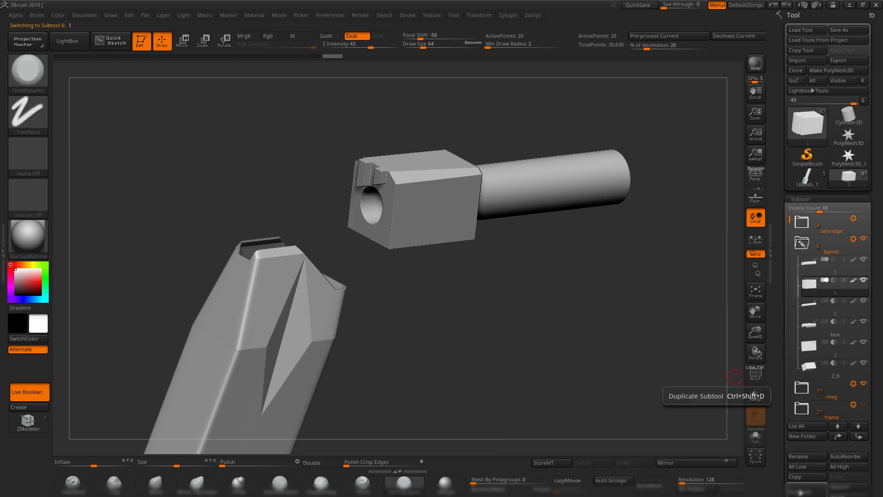
left_click(800, 488)
- Import 1.OBJ into the duplicated subtool to replace it with the feed ramp, and check its placement below the bore
left_click(797, 61)
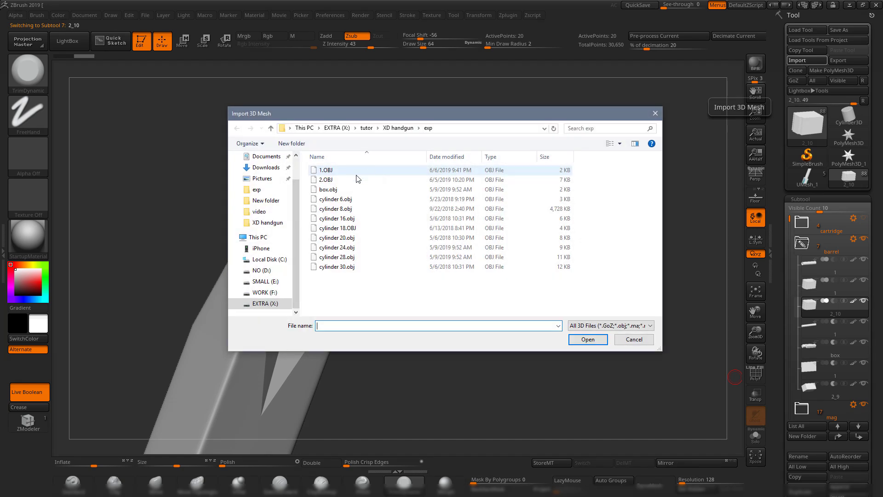
left_click(352, 171)
double_click(341, 174)
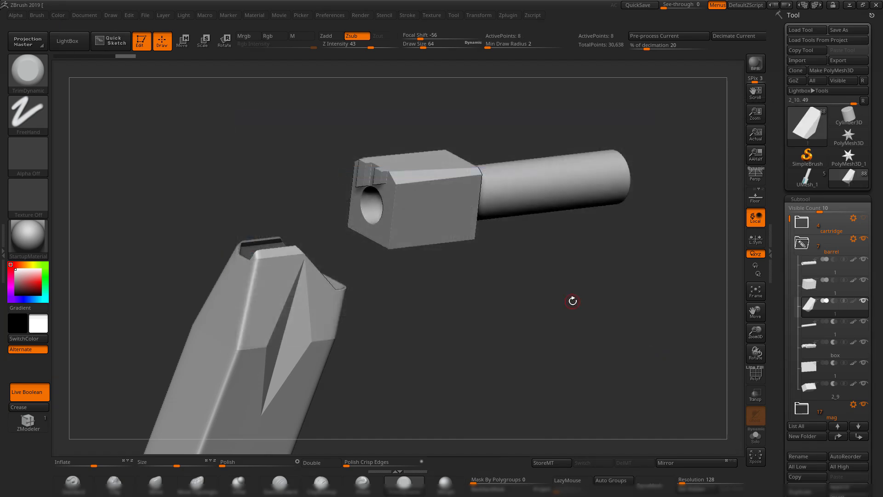
left_click_drag(548, 286, 738, 292, "alt")
key("shift+f")
left_click_drag(544, 311, 617, 319)
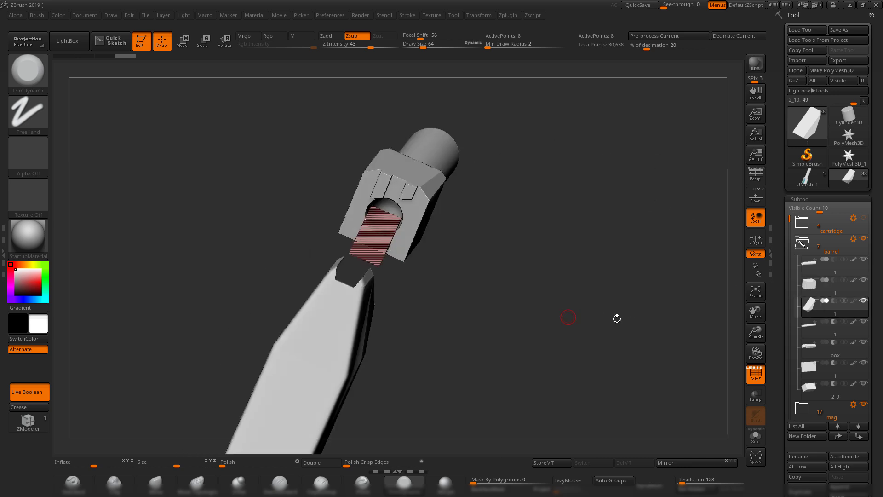
left_click_drag(713, 379, 601, 335)
key("shift+f")
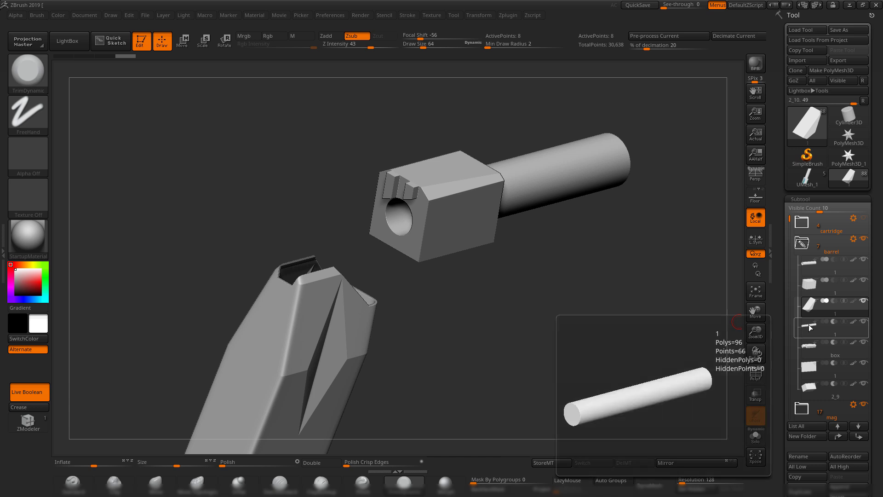
- Reorder the bore-cutting cylinder subtool to the end of the barrel folder, below the box, slab and 2_9 cutters
mouse_move(811, 372)
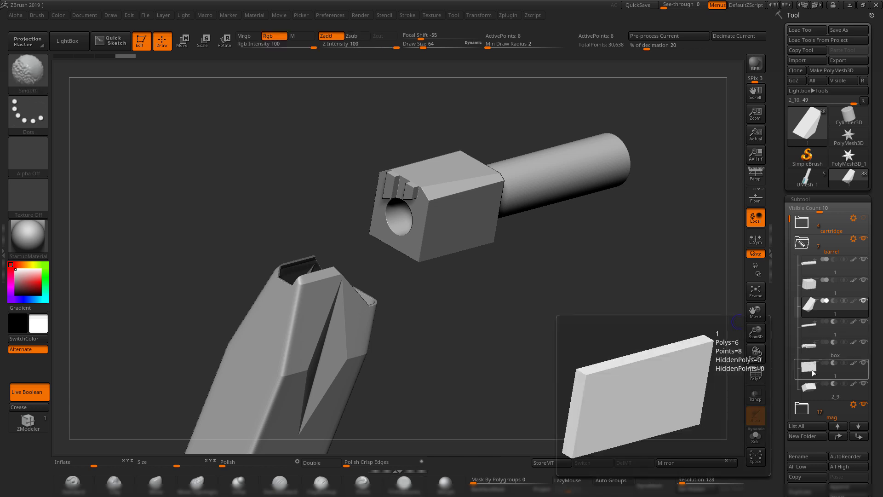
left_click(810, 370)
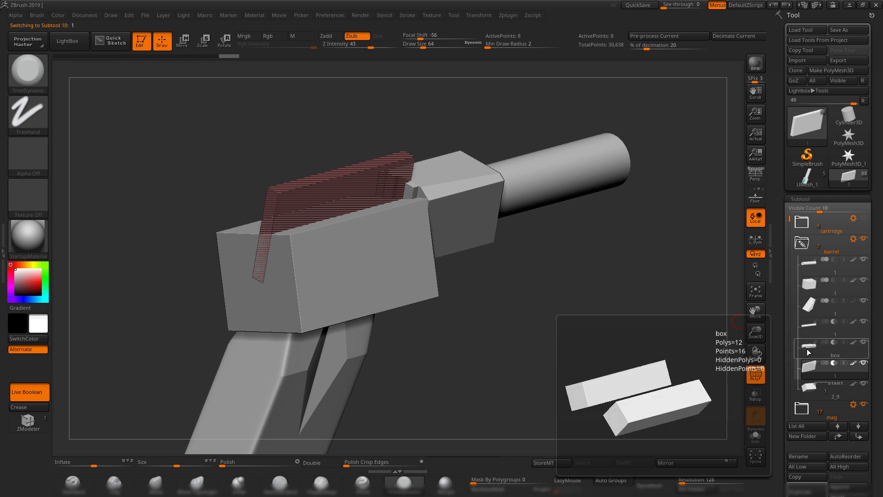
left_click(808, 325)
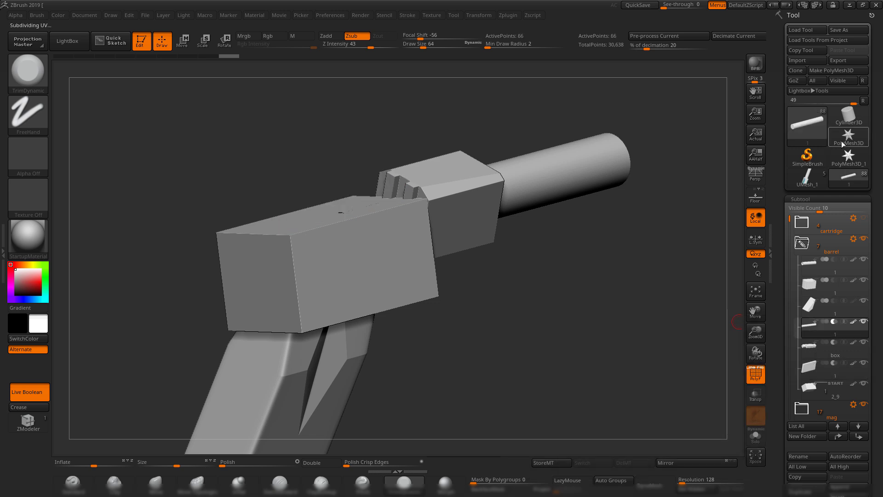
mouse_move(841, 140)
key("shift")
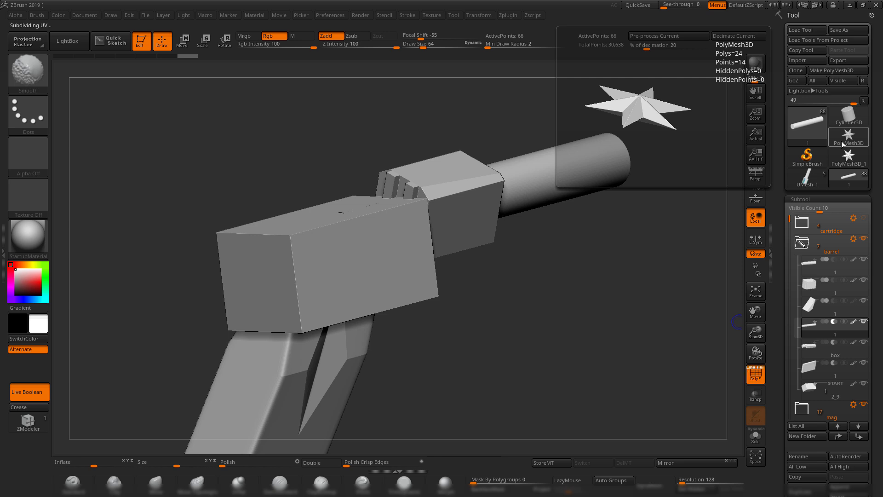
key("alt")
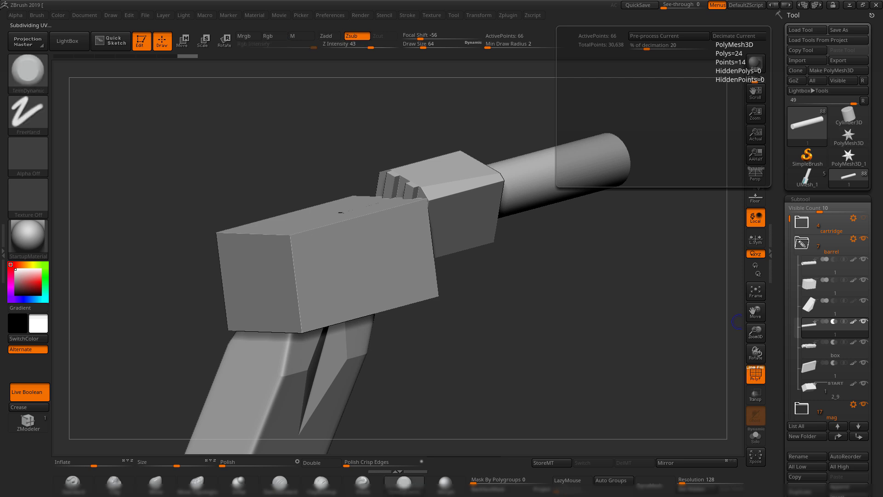
left_click(832, 385)
key("ctrl+Down")
key("ctrl+Down")
key("ctrl+Down")
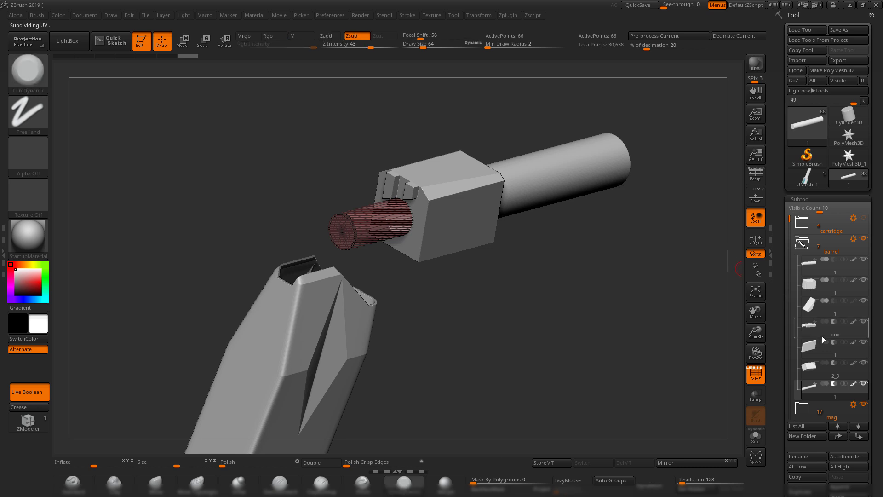
- Move the feed ramp subtool down the barrel folder to sit between 2_9 and the bore-cutting cylinder
left_click(809, 306)
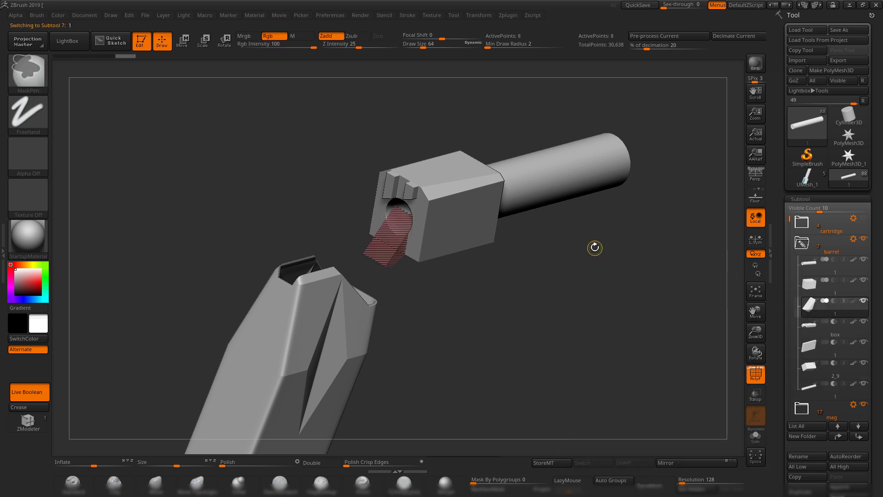
key("ctrl+Down")
key("ctrl+Down")
key("ctrl+Down")
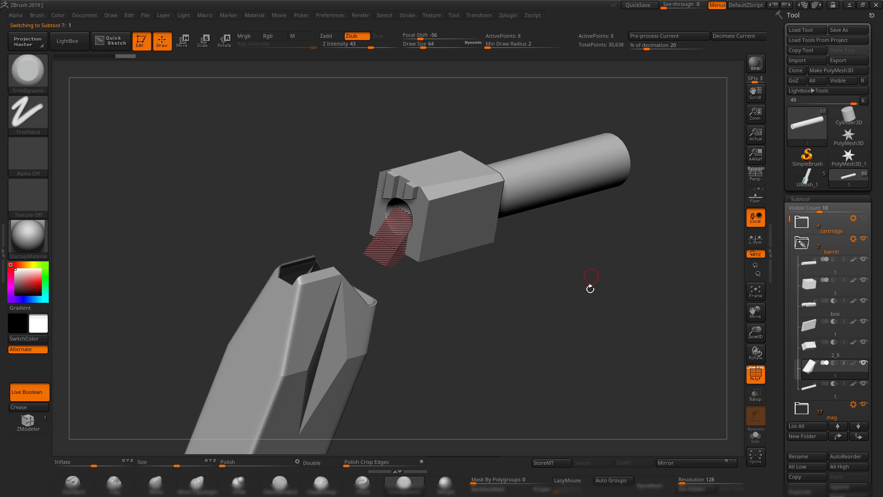
left_click_drag(590, 289, 716, 302)
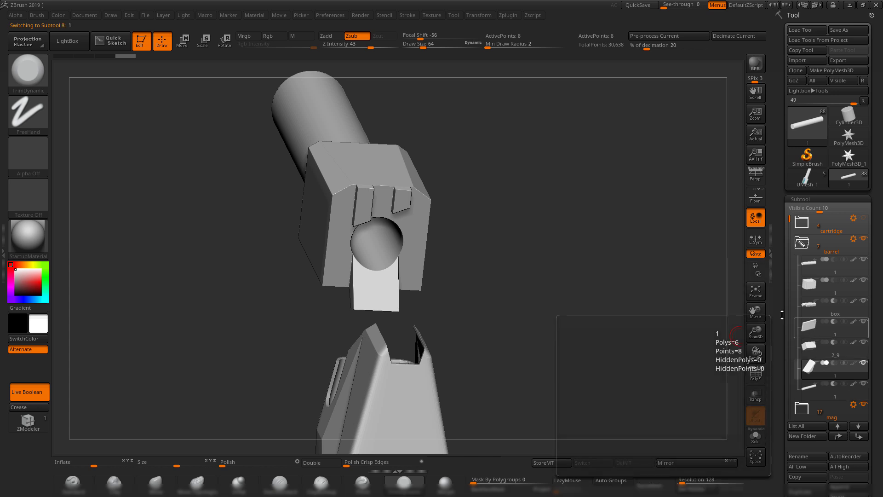
- Examine how the slab, 2_9 and bore-cylinder cutters meet the chamber block and feed ramp, using PolyFrame display
left_click(810, 324)
key("shift+f")
left_click(819, 356)
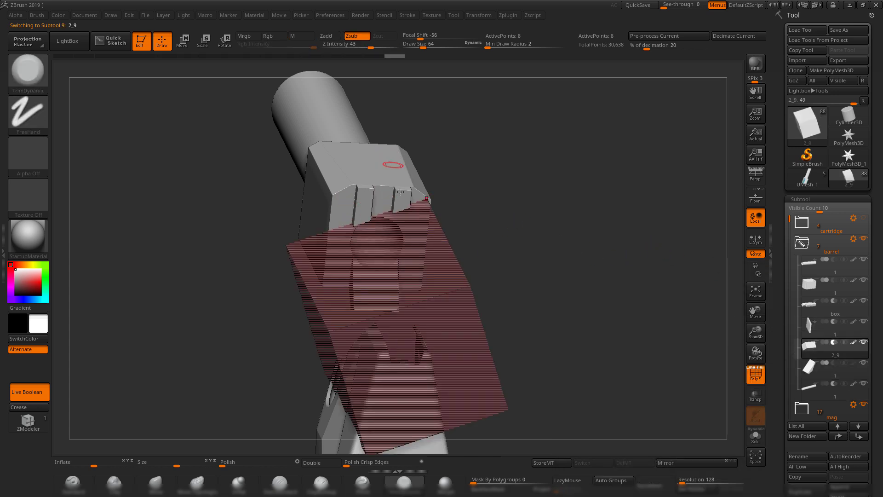
key("shift+f")
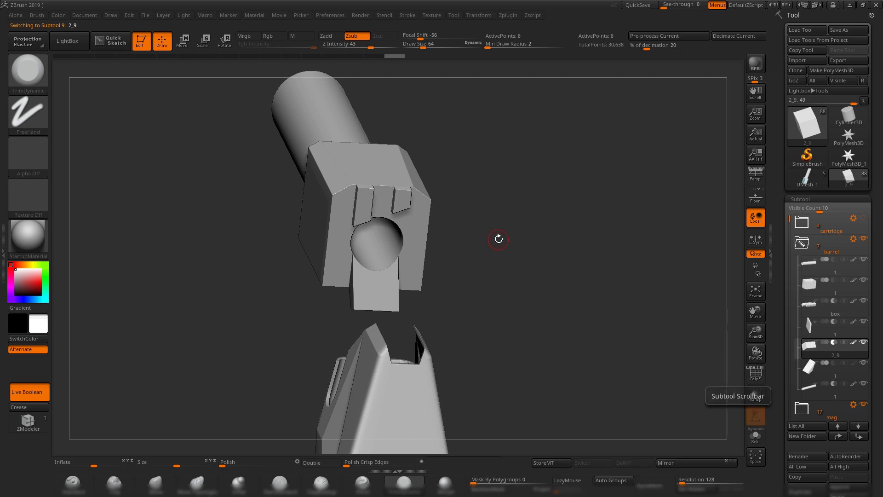
left_click_drag(498, 238, 382, 255)
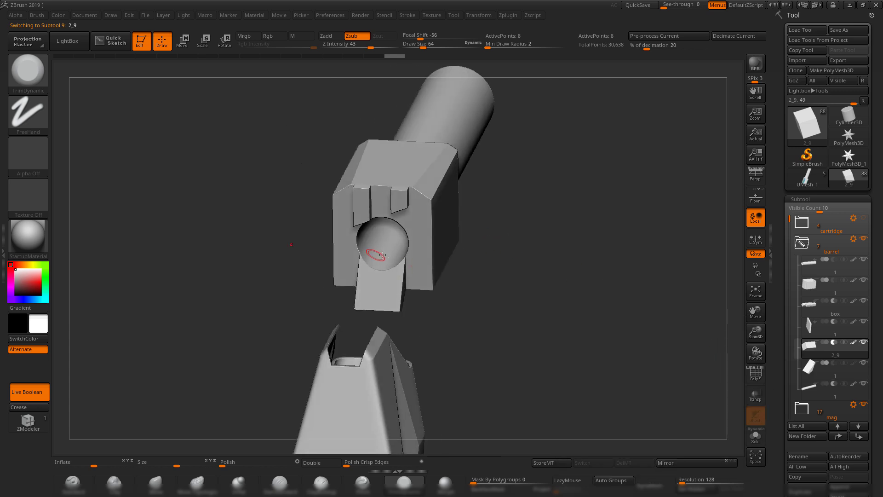
left_click(823, 398)
key("shift+f")
left_click_drag(581, 263, 386, 214)
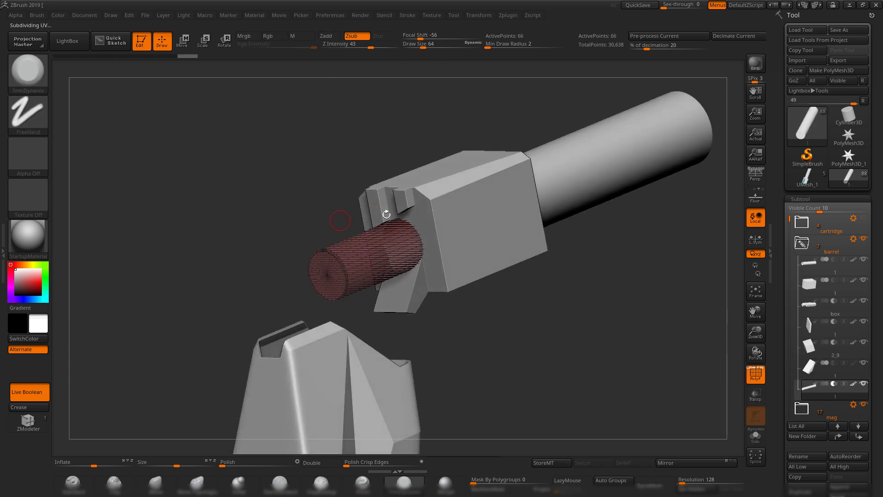
key("shift+f")
mouse_move(532, 323)
left_mouse_down()
mouse_move(536, 239)
mouse_move(617, 270)
left_mouse_up()
left_click_drag(595, 261, 736, 354, "shift")
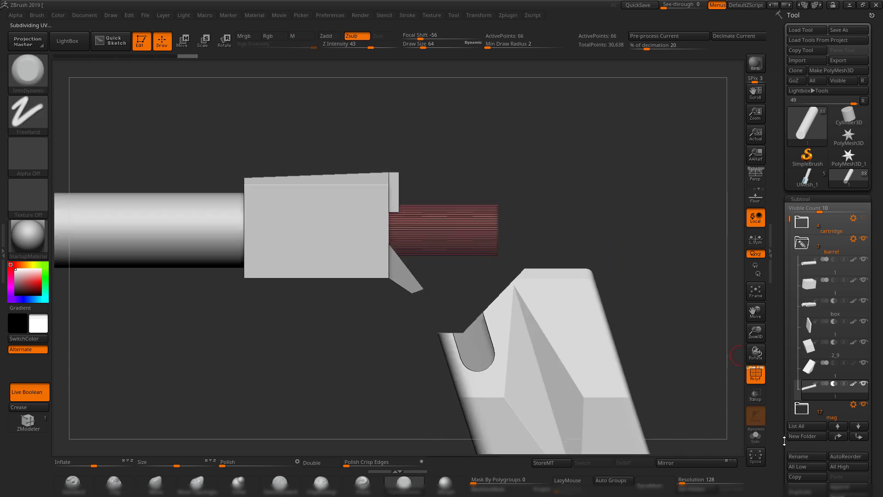
- Show the cartridge folder and compare the magazine's top round with the feed ramp and bore in side view
left_click_drag(784, 440, 769, 412)
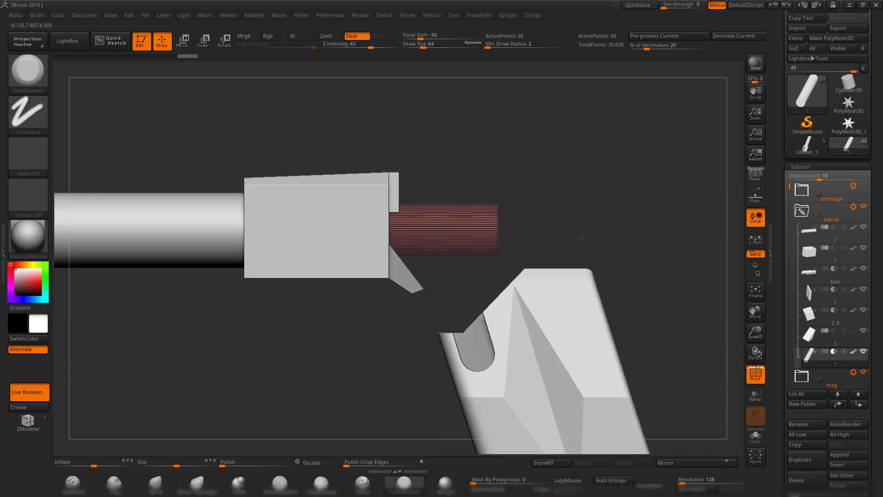
left_click_drag(596, 255, 735, 267, "shift")
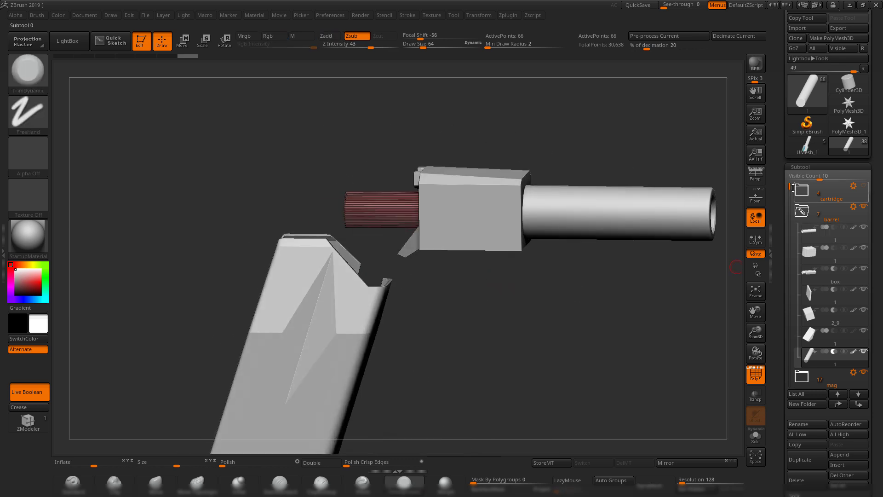
left_click(863, 186)
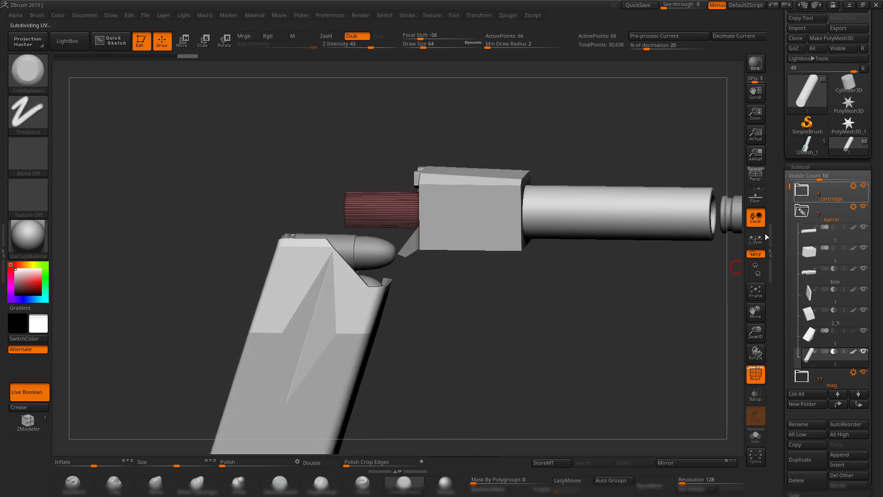
left_click_drag(565, 305, 461, 273)
left_click_drag(562, 230, 528, 214, "alt")
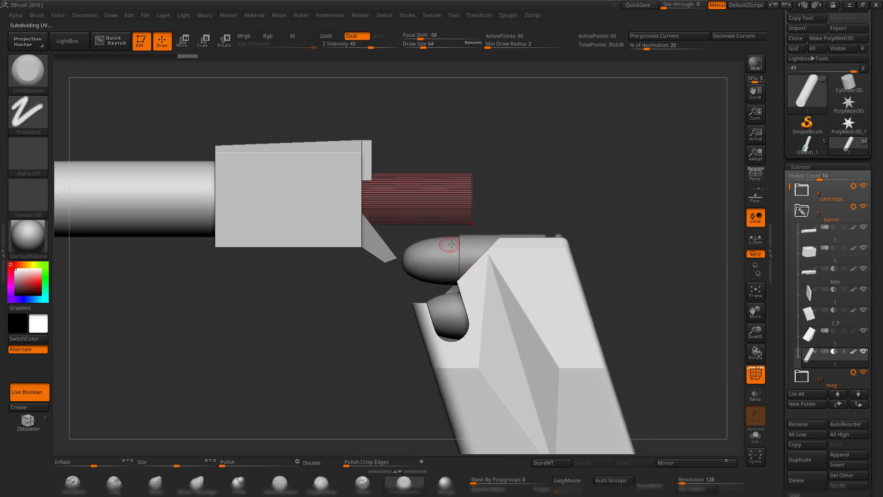
left_click_drag(637, 179, 550, 239)
left_click_drag(518, 294, 506, 343, "alt")
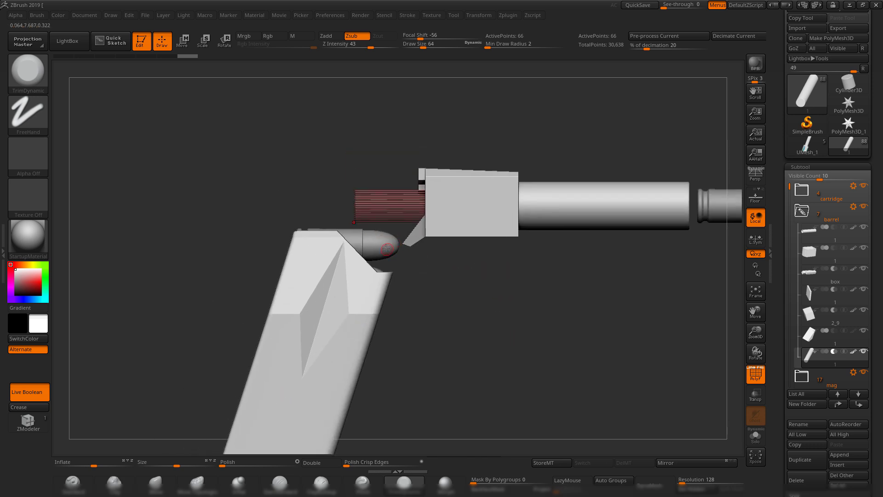
left_click_drag(437, 290, 448, 310, "alt")
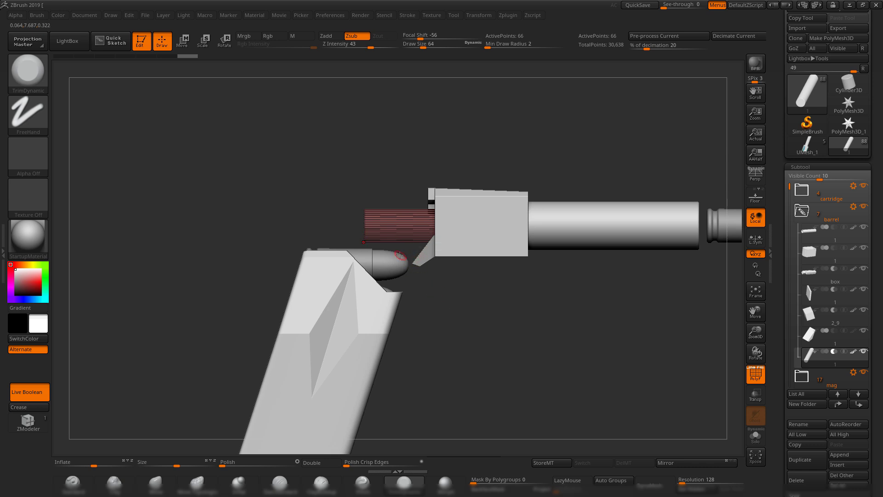
left_click_drag(469, 316, 391, 243)
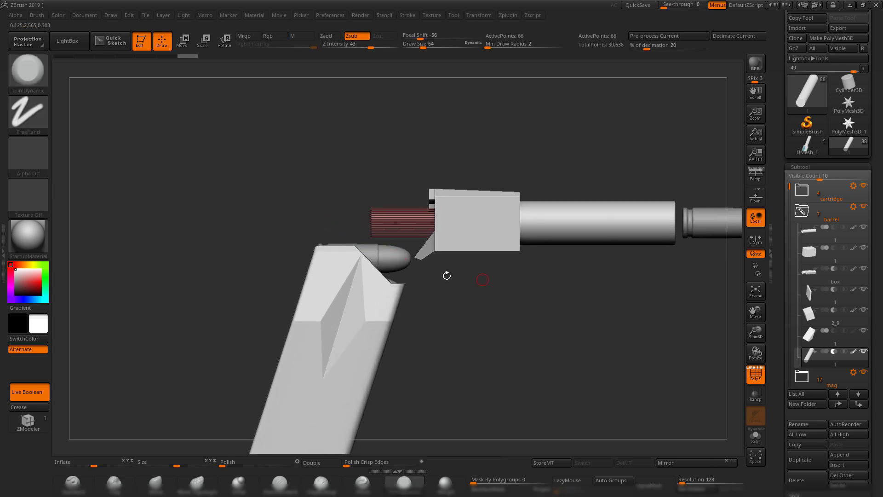
left_click_drag(495, 280, 412, 260)
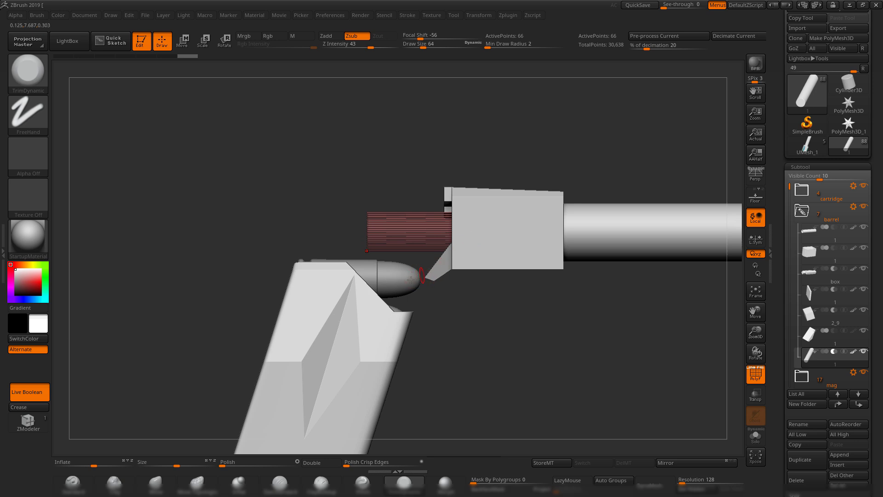
left_click_drag(470, 305, 496, 286)
- Try shortening the bore-cutting cylinder along the barrel axis and moving it out behind the chamber block
key("w")
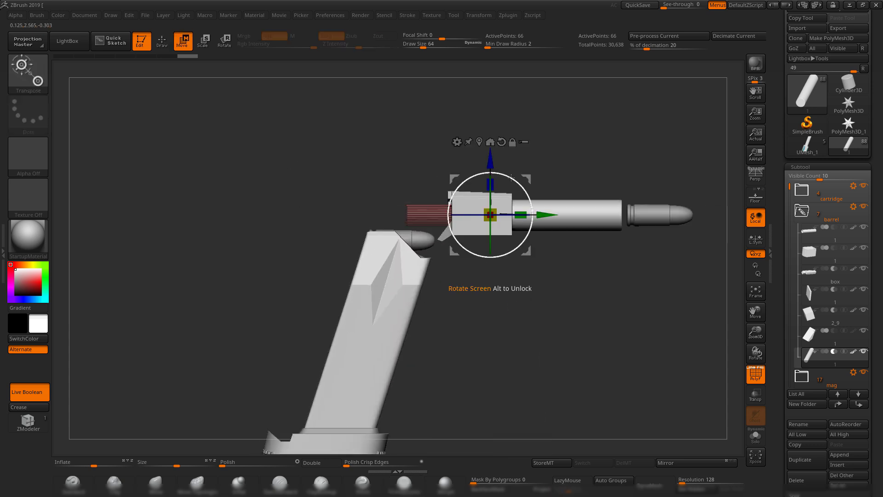
left_click_drag(536, 210, 318, 207)
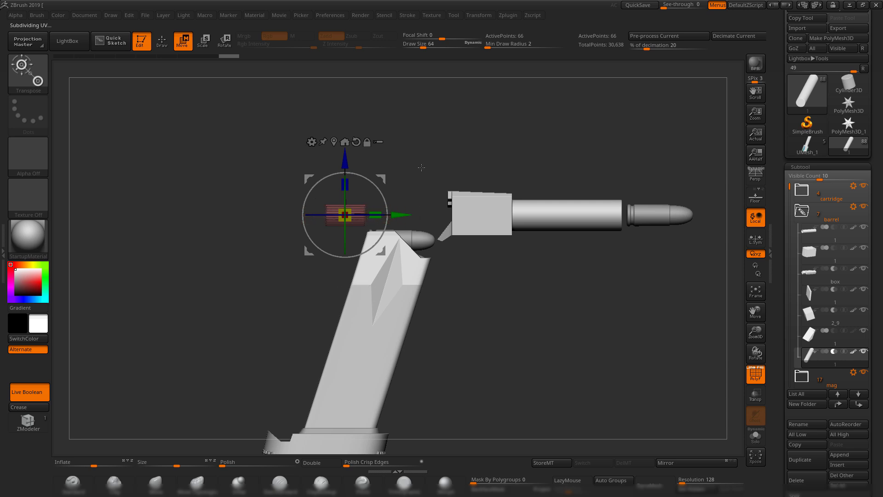
right_click_drag(421, 168, 346, 194, "ctrl")
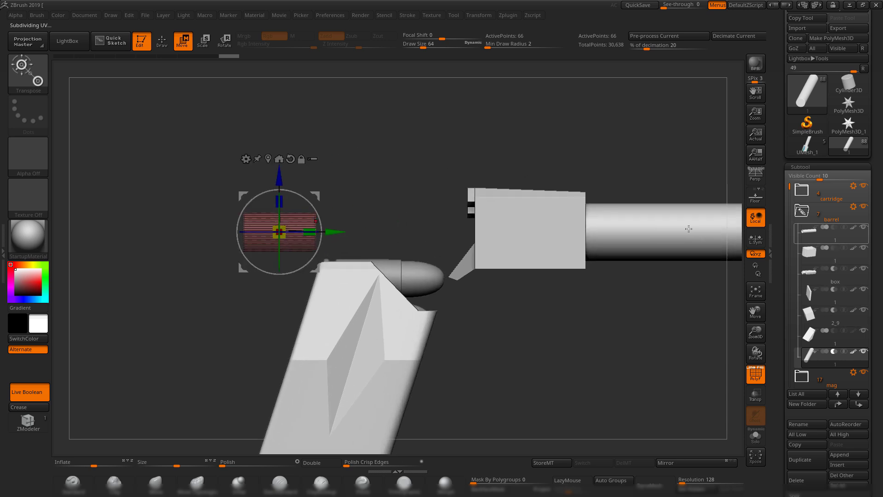
right_click_drag(503, 151, 503, 131)
- Hide the cartridge folder to leave the magazine and barrel parts in view
left_click(863, 187)
right_click_drag(442, 177, 568, 157, "alt")
right_click_drag(568, 156, 666, 154)
- Try tilting the shortened bore cylinder to the feed ramp's slope and sinking it in to carve a groove
left_click_drag(416, 206, 255, 195)
mouse_move(430, 158)
right_mouse_down("ctrl")
mouse_move(447, 148)
mouse_move(420, 172)
right_mouse_up("ctrl")
right_click_drag(495, 145, 387, 172, "shift")
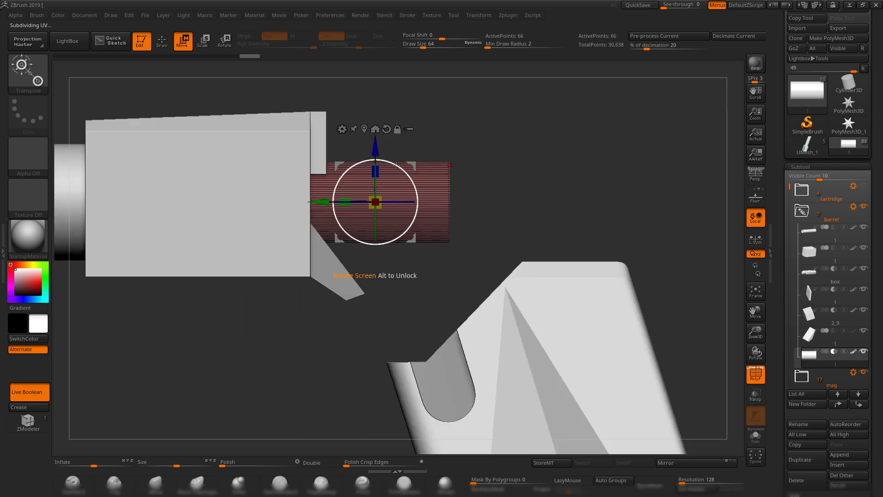
left_click_drag(397, 164, 377, 167)
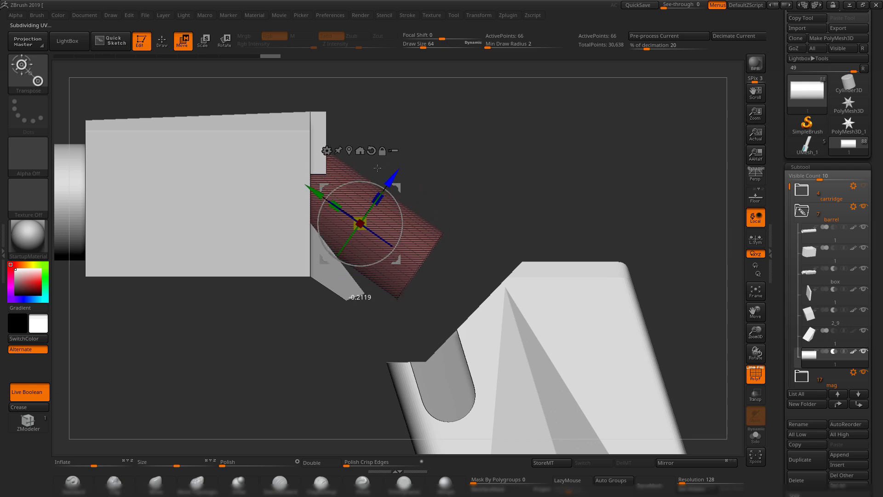
right_click_drag(480, 181, 391, 195)
key("shift+f")
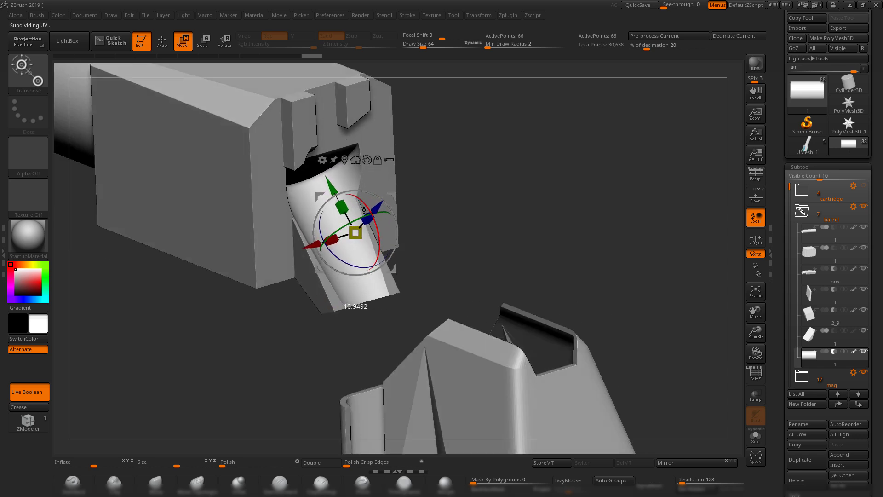
left_click_drag(364, 209, 367, 213)
right_click_drag(377, 213, 371, 185)
left_click_drag(369, 186, 367, 207)
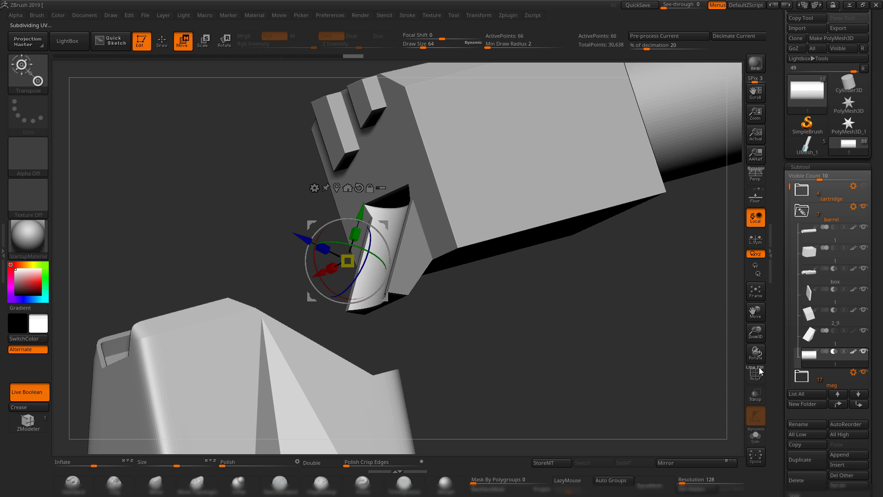
- Undo the bore cylinder's tilting, moving and shortening back to its full length through the chamber block
key("ctrl+z")
key("ctrl+z")
key("ctrl+z")
key("ctrl+z")
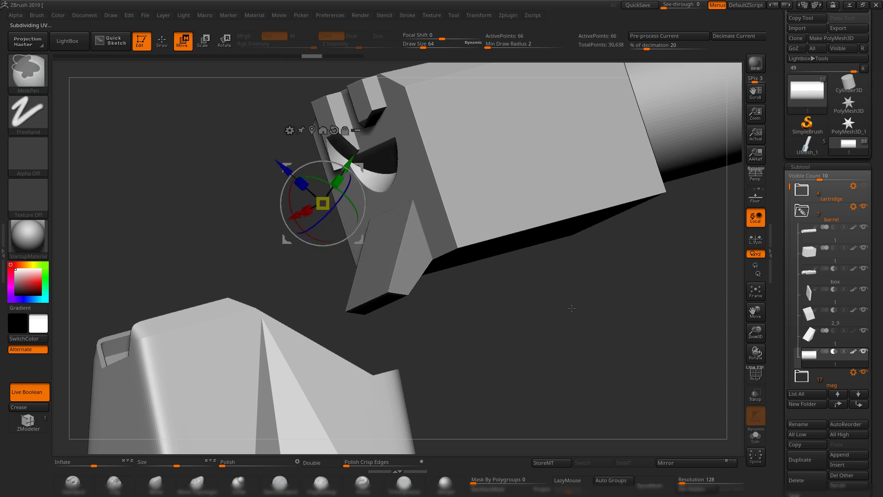
key("ctrl+z")
key("ctrl+z")
key("ctrl+z")
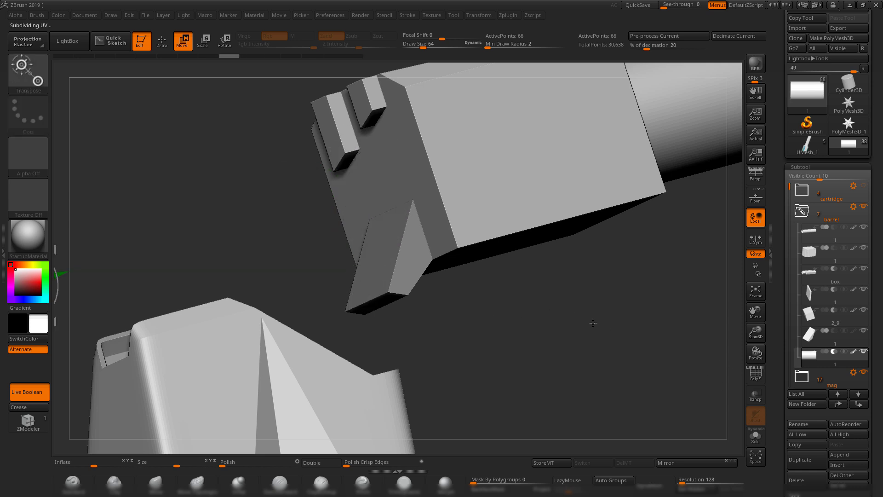
left_click_drag(590, 323, 524, 268, "alt")
key("ctrl+z")
key("ctrl+z")
key("ctrl+z")
key("ctrl+z")
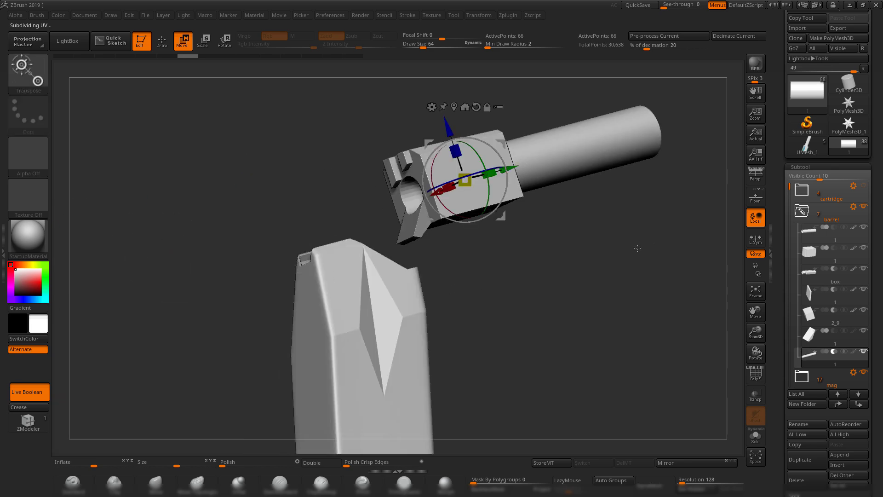
key("ctrl+z")
key("ctrl+z")
key("ctrl+z")
key("ctrl+z")
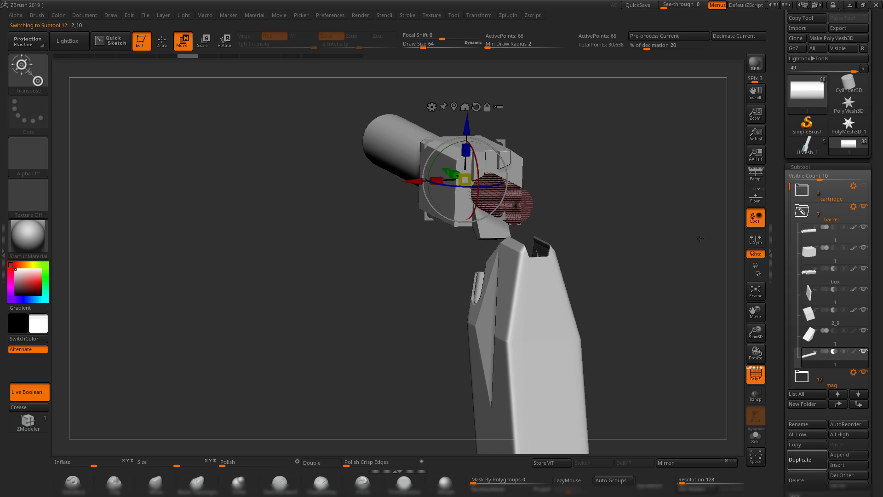
- Duplicate the bore-cutting cylinder and shorten the copy along the barrel axis
key("ctrl+z")
key("ctrl+z")
key("ctrl+z")
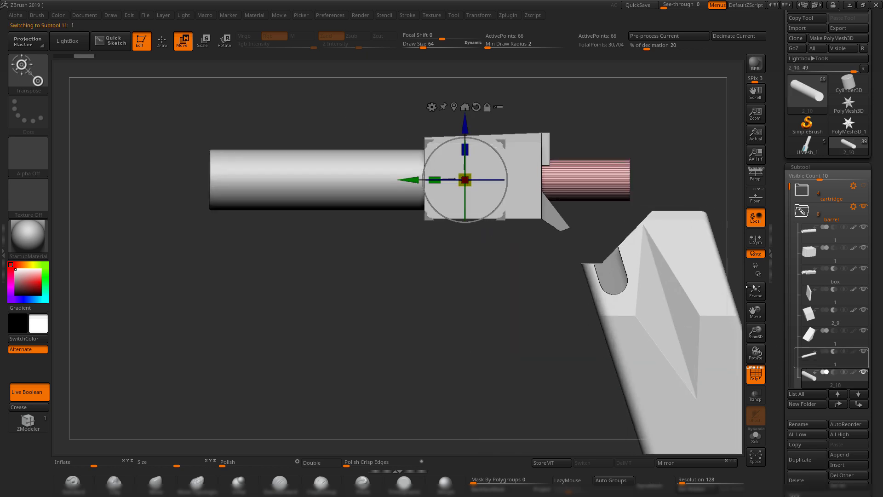
key("ctrl+z")
key("ctrl+z")
key("ctrl+z")
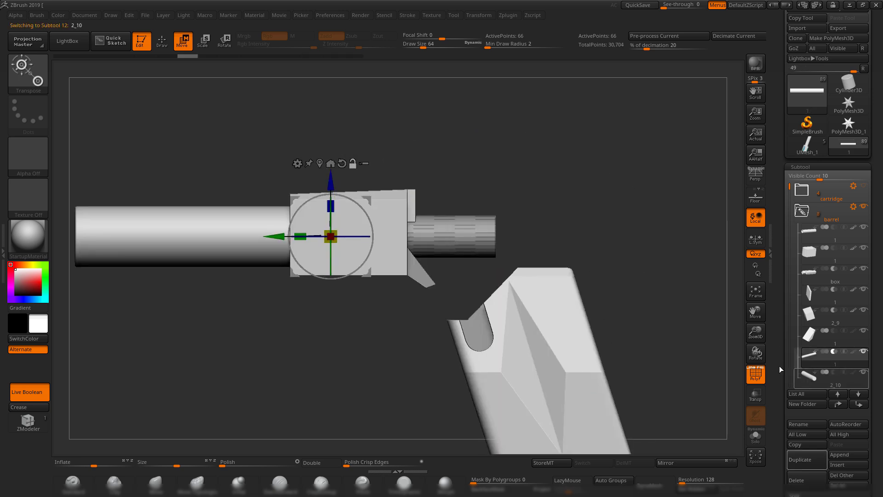
left_click_drag(300, 236, 403, 225)
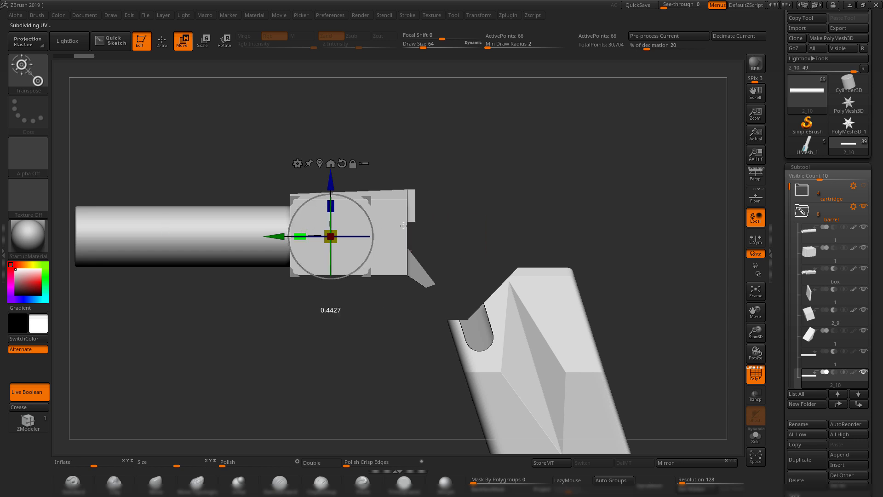
- In side view, tilt the duplicated cylinder to match the feed ramp's slope and place it just above the ramp
key("ctrl+z")
key("ctrl+z")
key("ctrl+z")
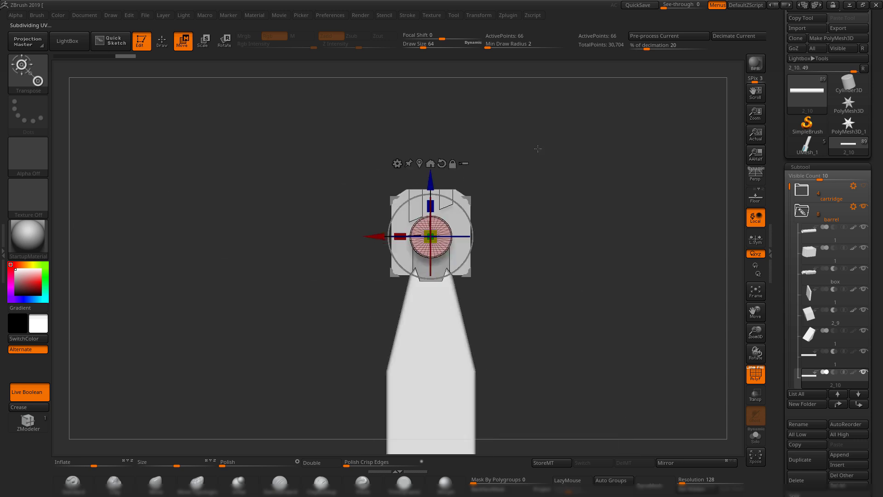
left_click_drag(587, 165, 653, 167, "shift")
left_click_drag(485, 153, 461, 226, "alt")
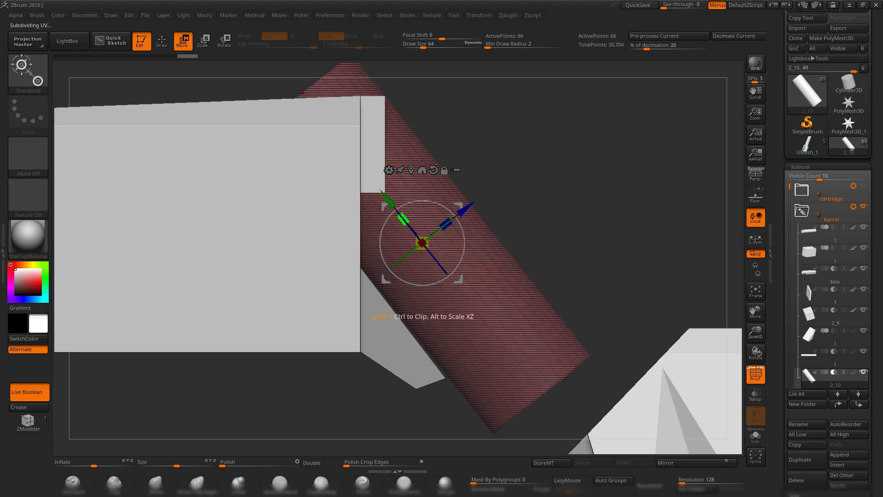
left_click_drag(417, 226, 478, 205)
- Set the tilted cylinder to subtract and move it into and down the feed ramp to carve a groove through its tip
key("shift+f")
left_click_drag(652, 206, 694, 220)
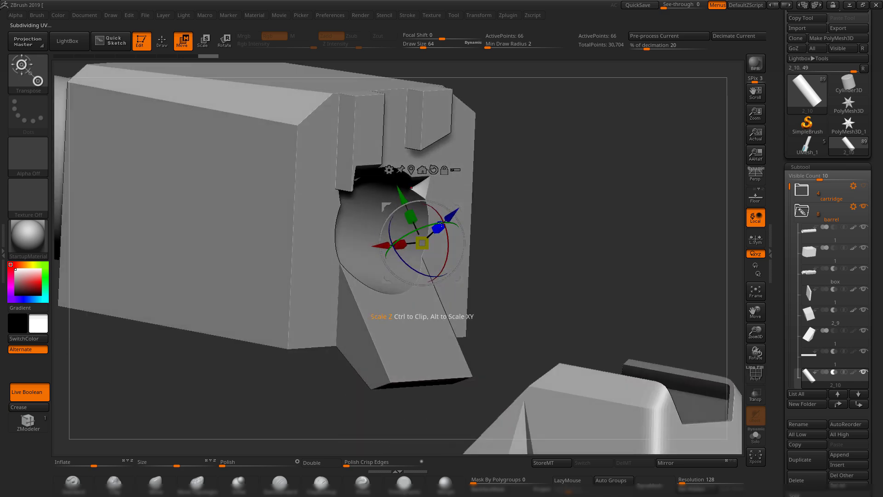
left_click_drag(446, 217, 431, 221)
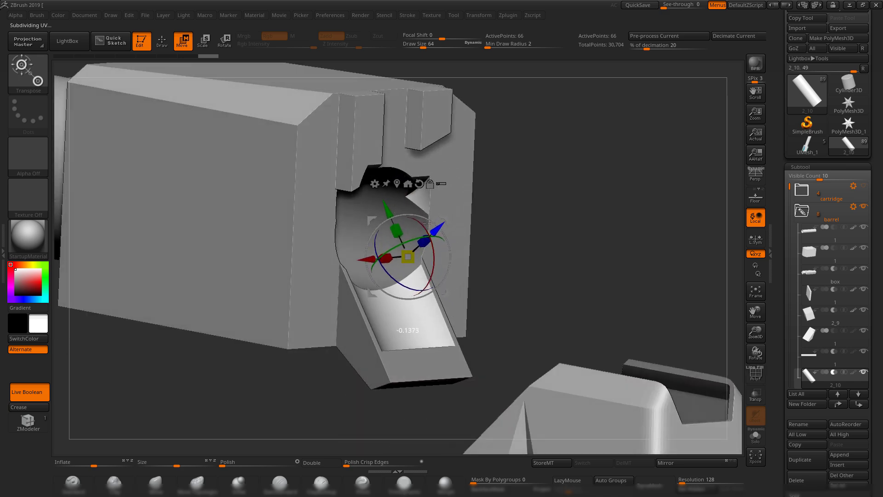
left_click_drag(387, 204, 404, 243)
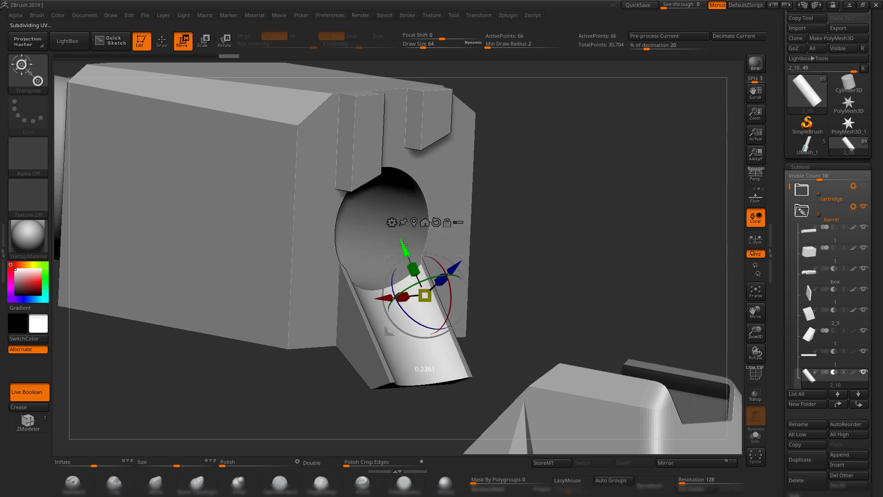
- Thicken the tilted cutting cylinder so the groove spans nearly the full width of the feed ramp
left_click_drag(615, 243, 367, 196)
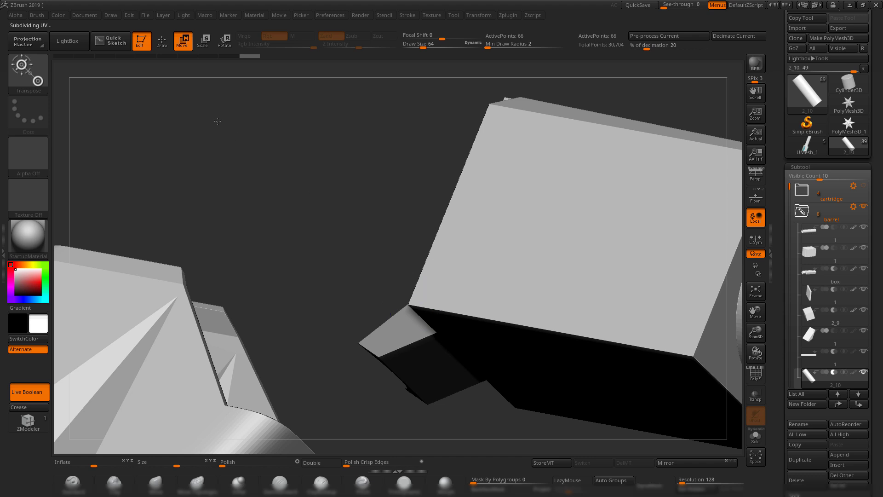
mouse_move(217, 121)
left_mouse_down()
mouse_move(286, 162)
mouse_move(609, 287)
mouse_move(564, 262)
mouse_move(572, 274)
mouse_move(580, 268)
mouse_move(529, 241)
mouse_move(542, 228)
mouse_move(559, 244)
mouse_move(563, 295)
mouse_move(560, 276)
mouse_move(475, 285)
left_mouse_up()
key("q")
key("w")
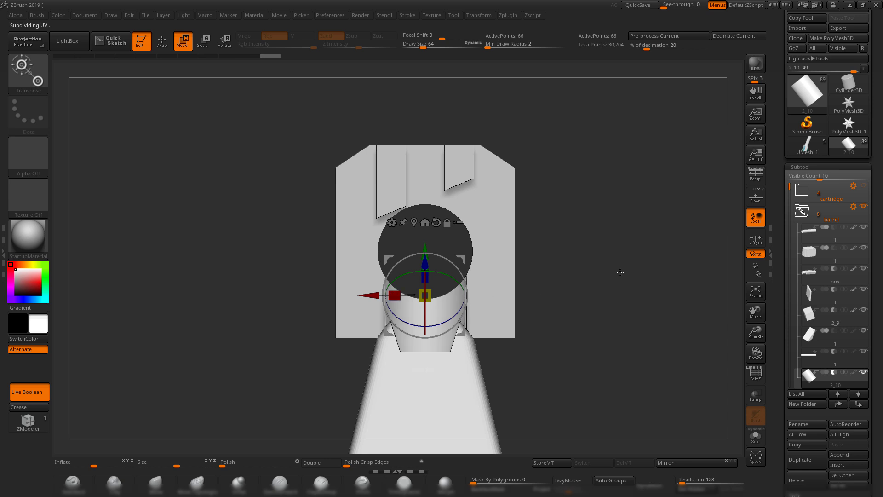
left_click_drag(620, 273, 646, 324)
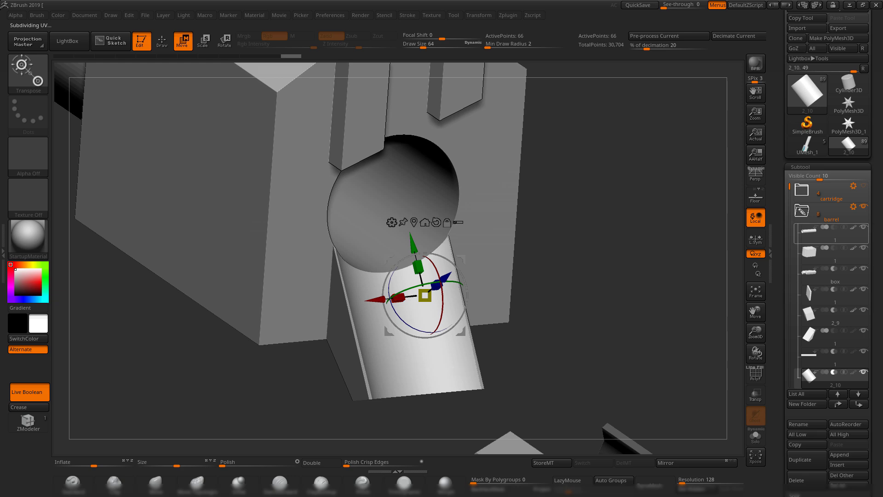
- Switch to the reference board, zoom in on the photo of the chamber's rear face and feed ramp, and return to ZBrush
key("alt+Tab")
scroll(721, 259, "down", 6)
middle_click_drag(636, 418, 495, 162)
scroll(495, 161, "up", 4)
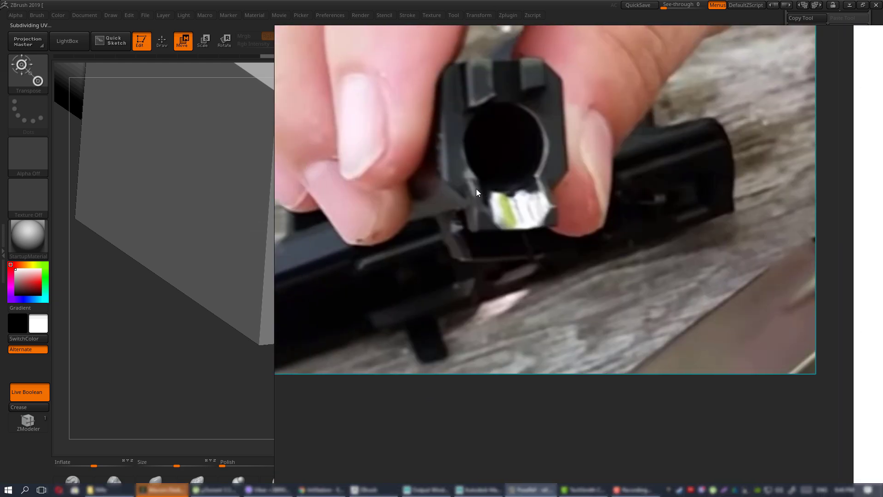
key("alt+Tab")
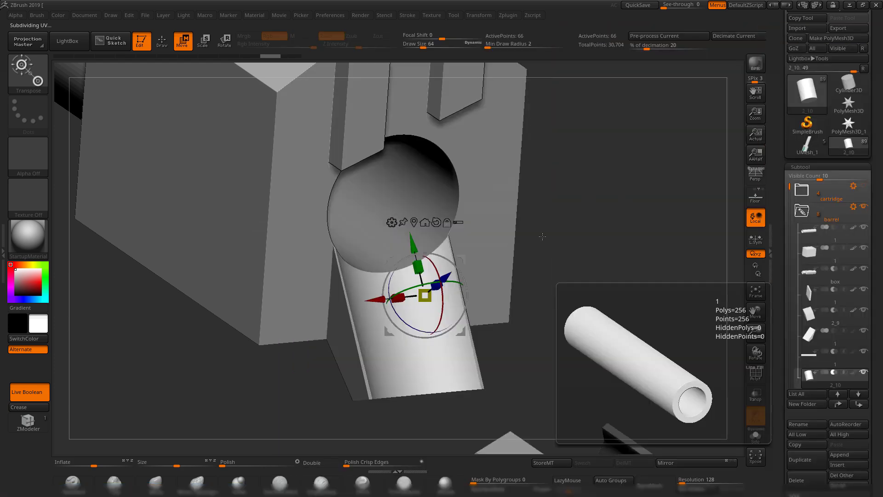
- Select the feed ramp, mask everything but its lower tip corner, and raise that corner to make the tip's underside flat
left_click_drag(542, 236, 419, 294, "shift")
left_click_drag(589, 235, 465, 323)
left_click(388, 348, "alt")
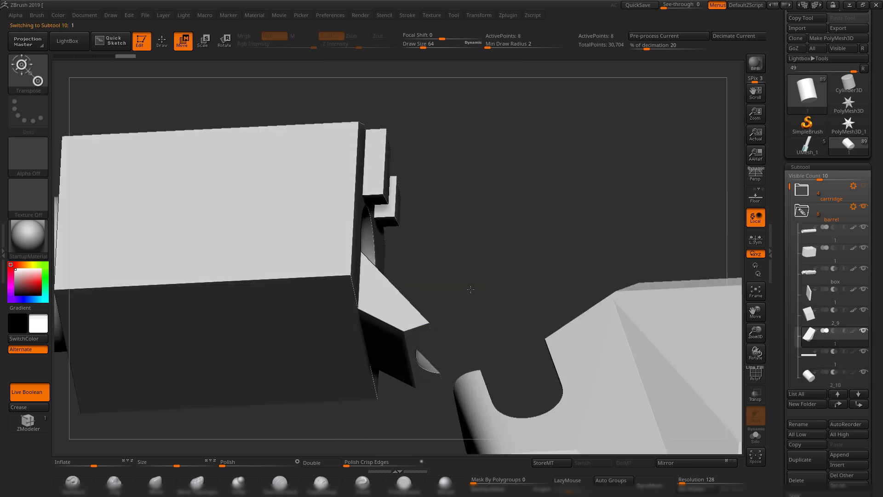
mouse_move(470, 290)
left_mouse_down("shift")
mouse_move(478, 336)
mouse_move(432, 166)
left_mouse_up("shift")
key("shift+f")
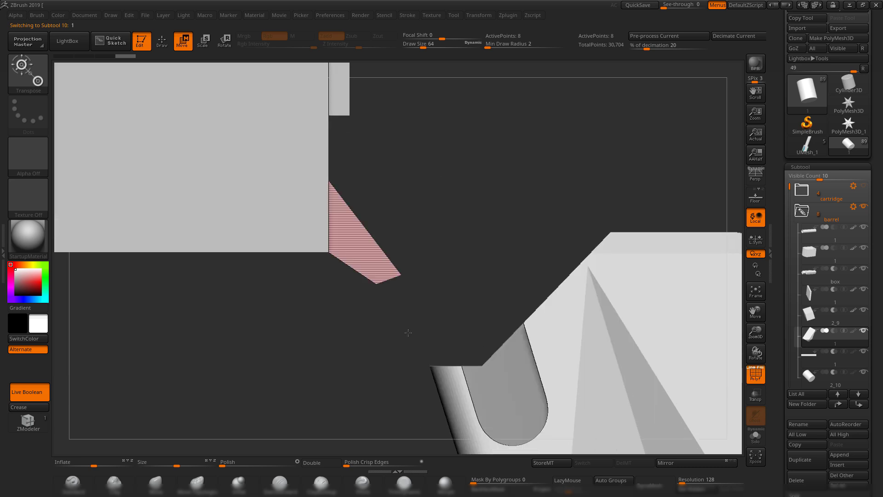
mouse_move(369, 308)
left_mouse_down("ctrl")
mouse_move(350, 278)
mouse_move(515, 266)
left_mouse_up("ctrl")
left_click(476, 220, "ctrl")
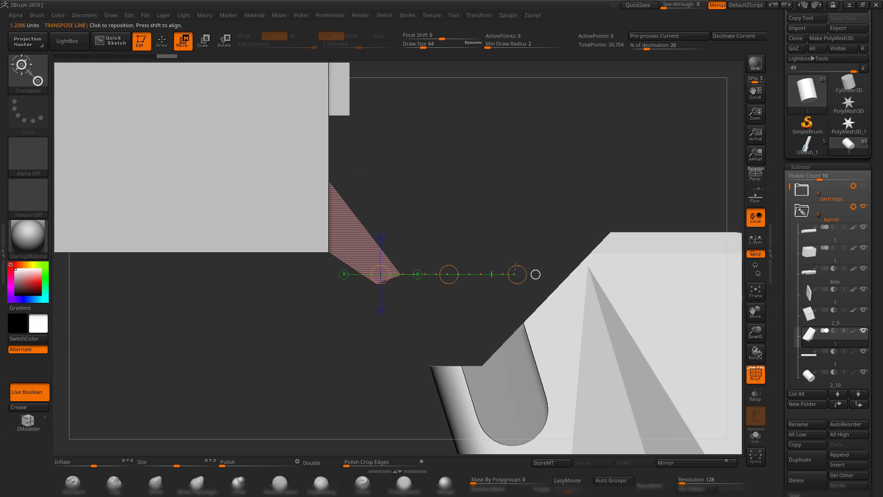
key("y")
left_click(369, 201)
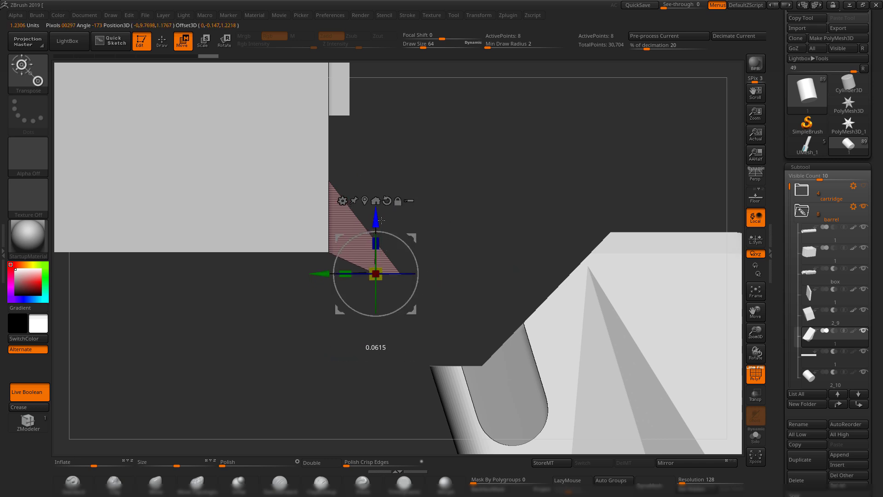
- Try lowering the feed ramp's bottom tip corner to a slant, and revert it to the flat underside
right_click_drag(488, 234, 545, 304, "ctrl")
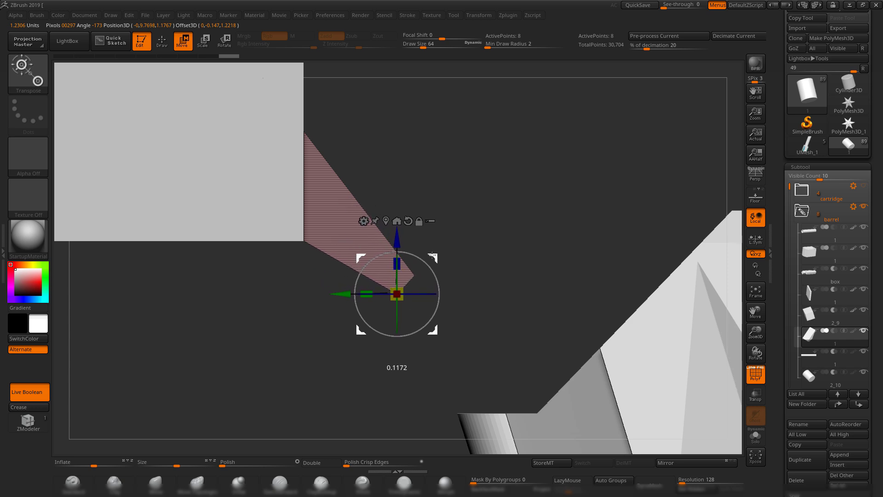
left_click_drag(432, 255, 432, 255)
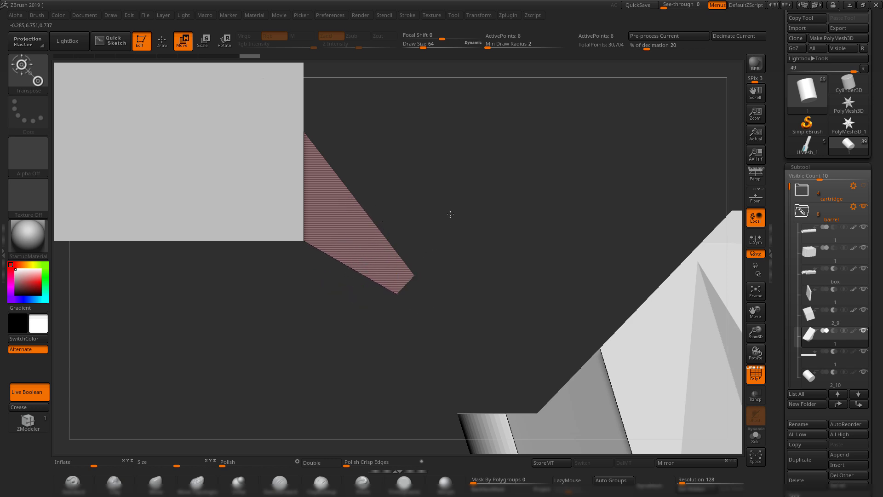
right_click_drag(450, 213, 453, 259, "ctrl")
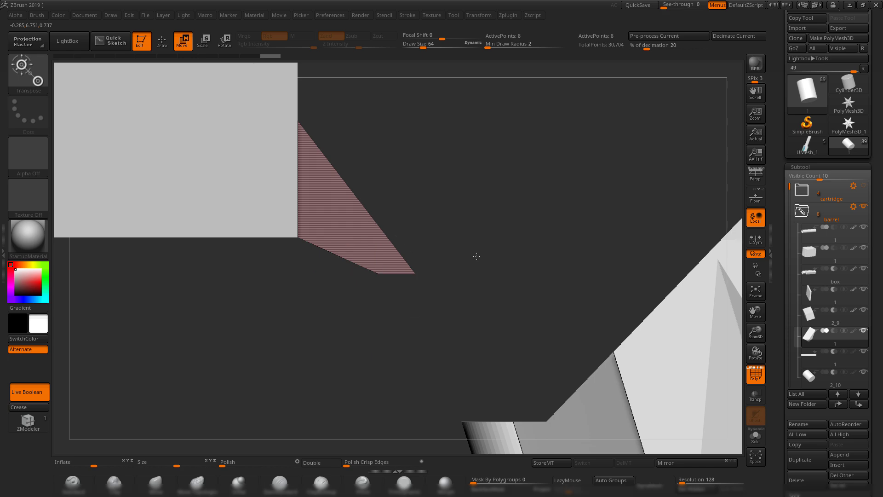
- Examine the feed ramp's groove and flattened tip from behind and below with PolyFrame off
mouse_move(476, 256)
right_mouse_down("ctrl")
mouse_move(467, 250)
mouse_move(469, 221)
mouse_move(444, 205)
mouse_move(457, 210)
mouse_move(440, 222)
mouse_move(473, 202)
mouse_move(511, 206)
mouse_move(453, 234)
mouse_move(565, 321)
mouse_move(551, 336)
right_mouse_up("ctrl")
left_click(404, 487)
mouse_move(567, 300)
right_mouse_down("ctrl")
mouse_move(499, 216)
mouse_move(514, 290)
mouse_move(498, 268)
mouse_move(480, 282)
mouse_move(505, 271)
mouse_move(489, 272)
mouse_move(490, 255)
mouse_move(397, 277)
right_mouse_up("ctrl")
key("shift+f")
right_click_drag(554, 246, 498, 272)
mouse_move(508, 269)
left_mouse_down()
mouse_move(500, 267)
mouse_move(506, 257)
mouse_move(548, 241)
mouse_move(496, 236)
mouse_move(628, 371)
left_mouse_up()
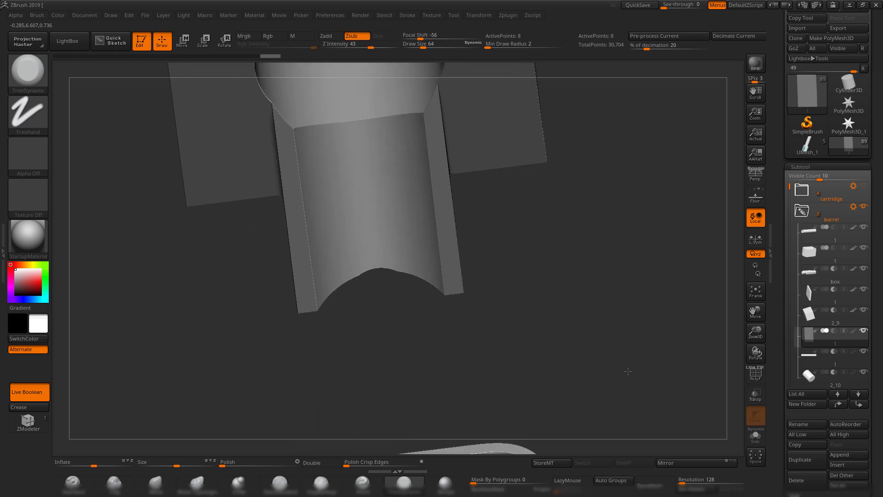
left_click_drag(590, 319, 569, 291)
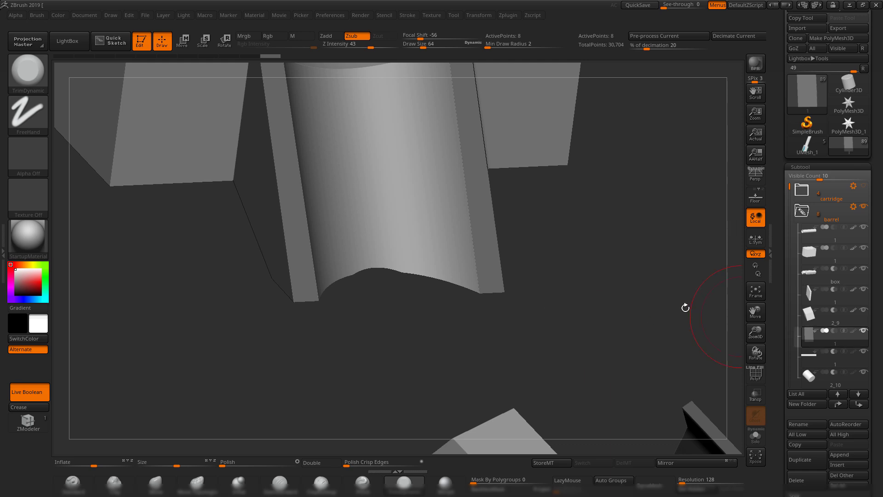
mouse_move(627, 256)
left_mouse_down()
mouse_move(641, 189)
mouse_move(506, 238)
left_mouse_up()
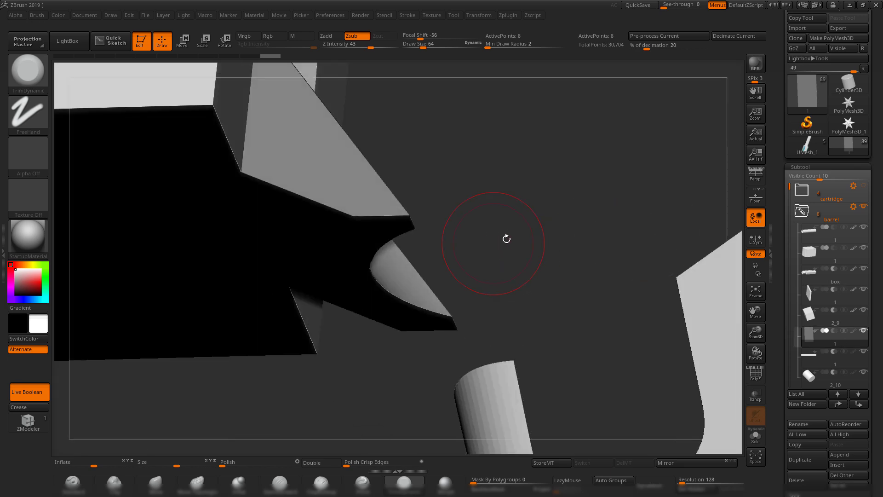
- Slide the feed ramp's lower tip corner toward the chamber block to lengthen the flat underside
key("shift")
key("shift+f")
key("w")
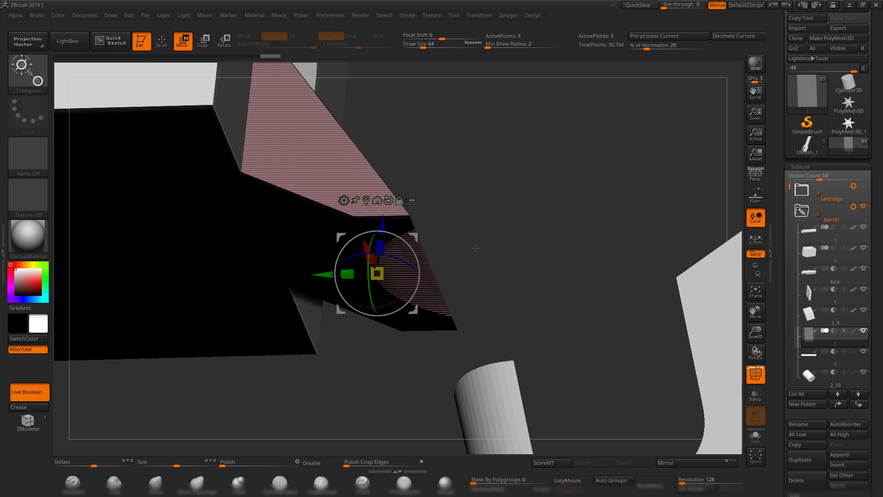
left_click_drag(304, 274, 291, 274)
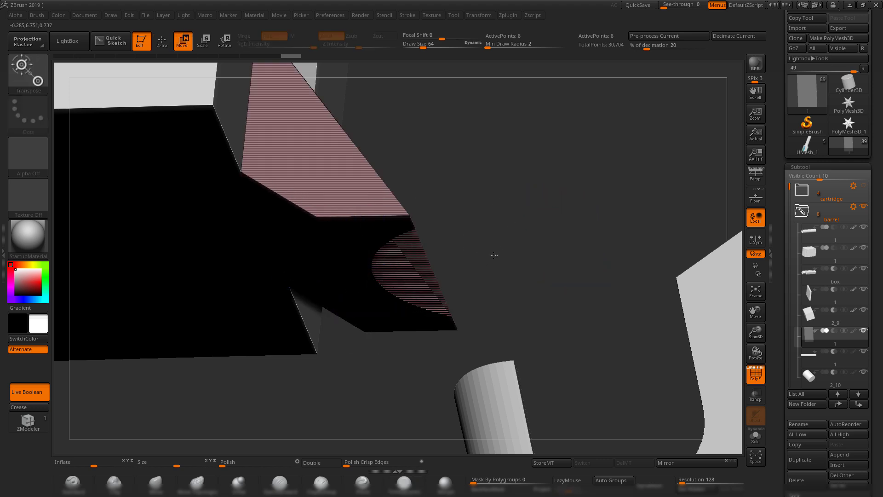
left_click_drag(494, 255, 573, 281)
key("shift+f")
left_click_drag(495, 248, 465, 322, "alt")
- Turn on polypaint display for the feed ramp subtool
key("q")
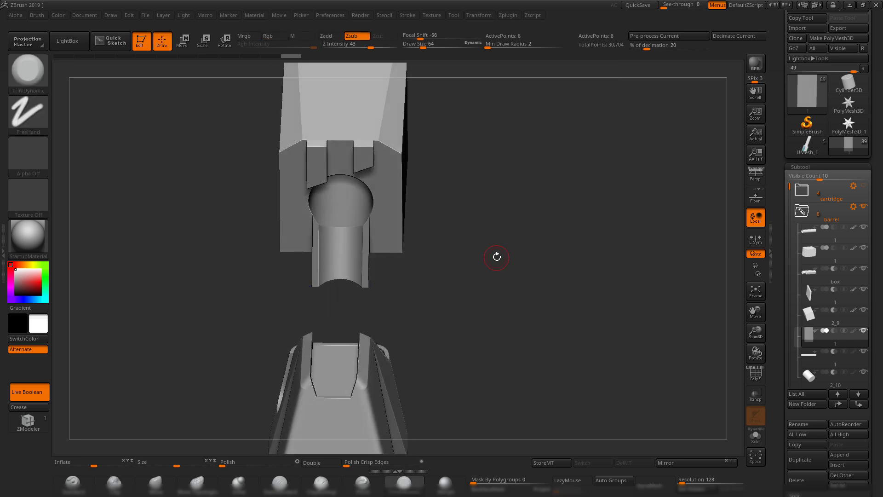
mouse_move(496, 256)
left_mouse_down()
mouse_move(460, 251)
mouse_move(450, 239)
mouse_move(515, 331)
mouse_move(468, 338)
mouse_move(499, 303)
mouse_move(473, 276)
left_mouse_up()
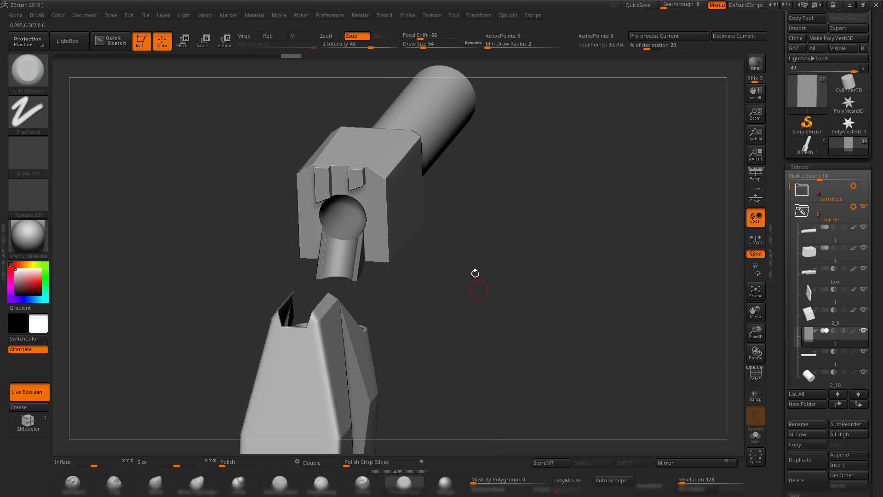
left_click(857, 333)
mouse_move(852, 353)
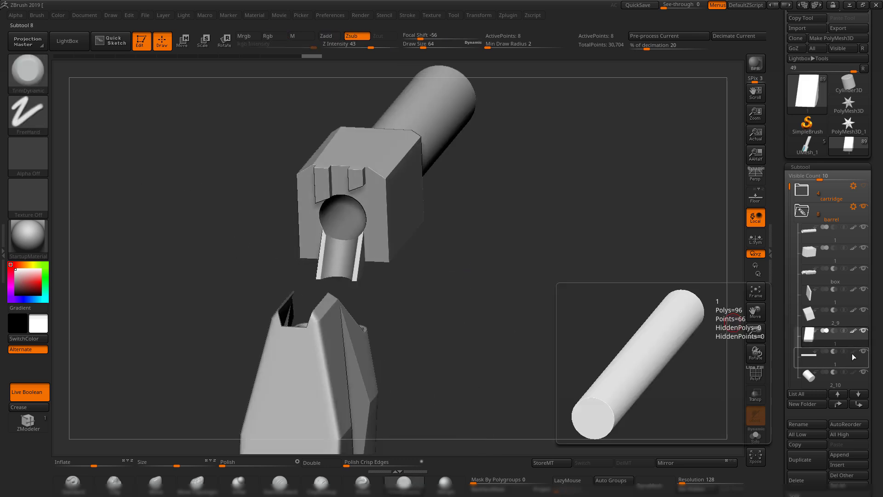
- Duplicate the short cylinder subtool 2_10 in the barrel folder and replace the copy with the imported box mesh
left_click_drag(570, 321, 351, 237)
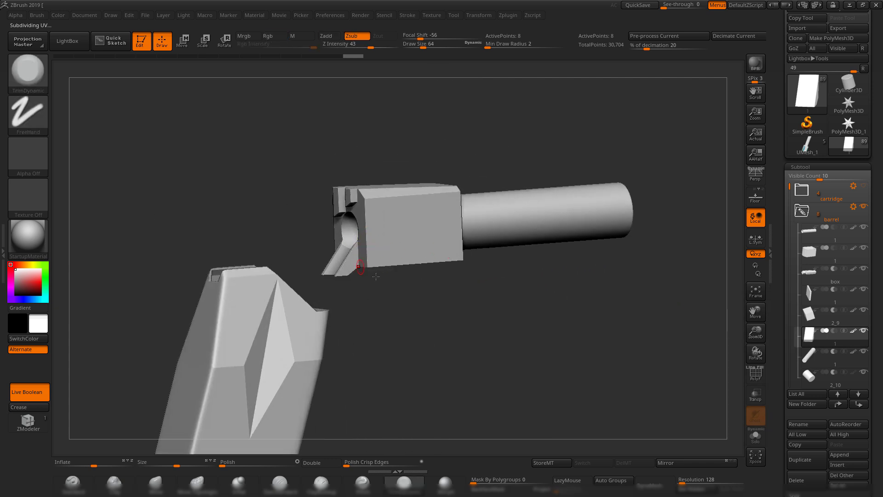
left_click_drag(375, 276, 554, 324)
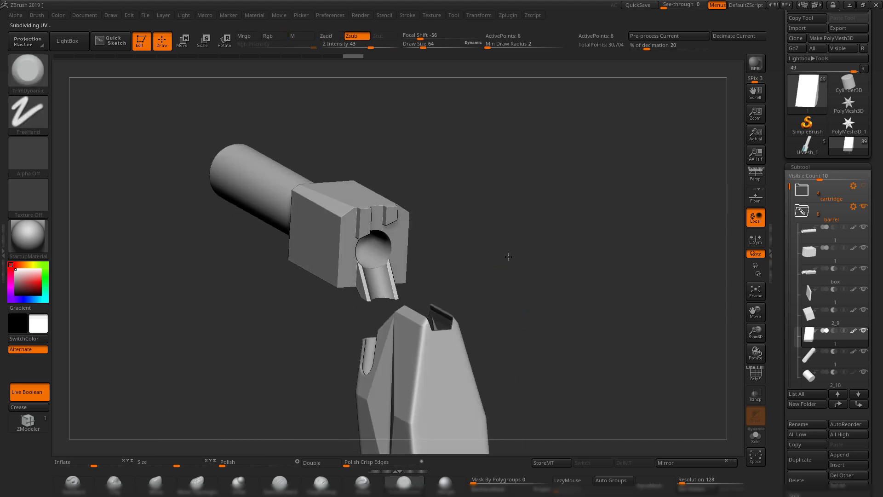
left_click_drag(522, 258, 549, 256)
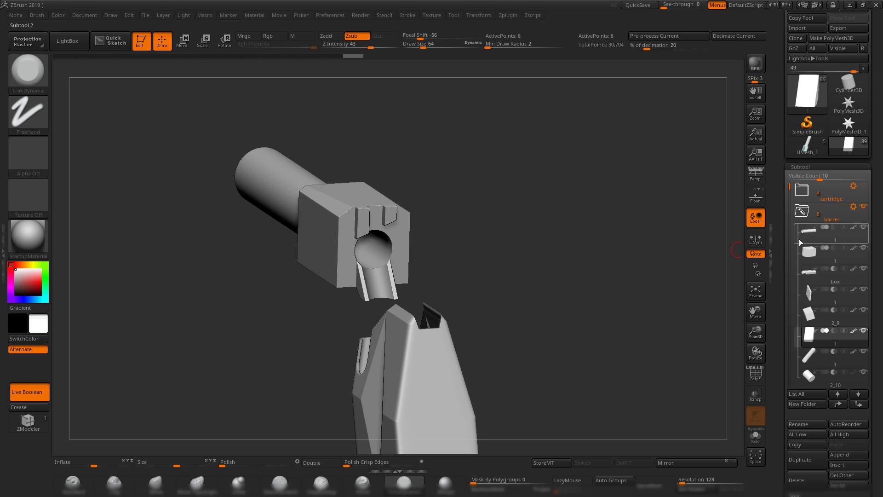
left_click_drag(788, 185, 789, 213)
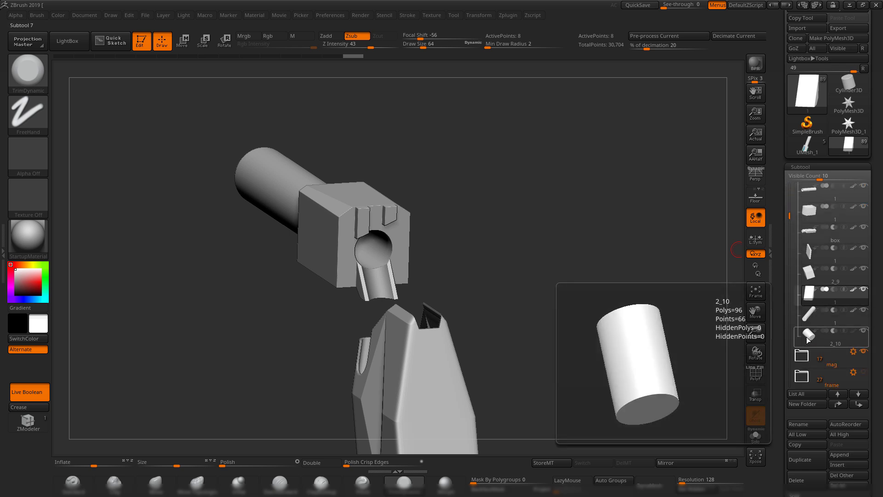
left_click(808, 336)
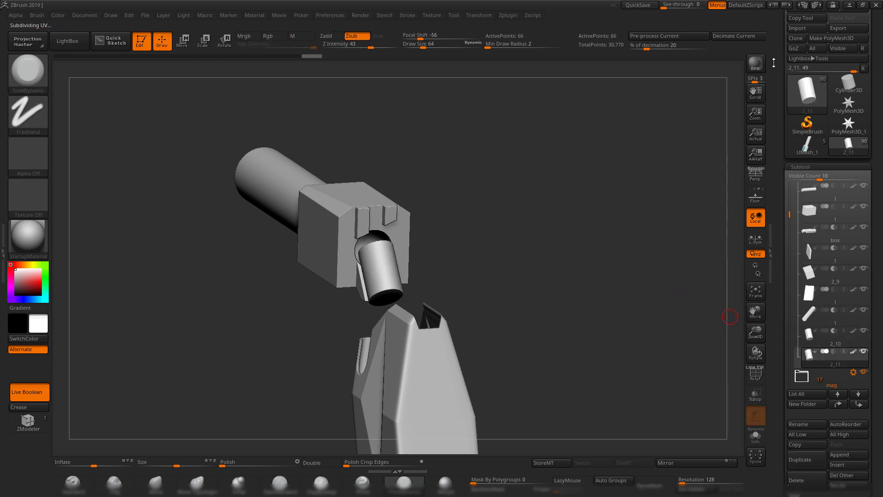
left_click(796, 29)
double_click(329, 189)
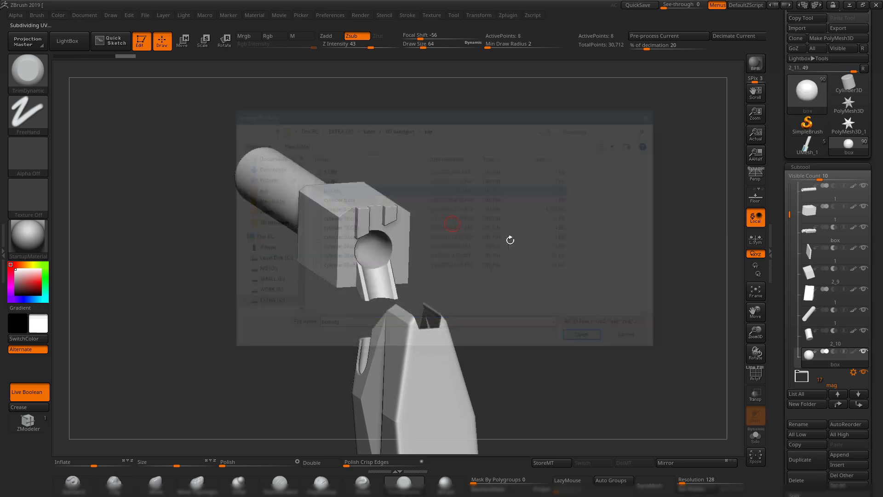
- Move the box to the barrel block's rear end, rotate it about 45 degrees and place it beside the block's lower corner
left_click_drag(562, 254, 481, 237, "shift")
key("w")
left_click(387, 213)
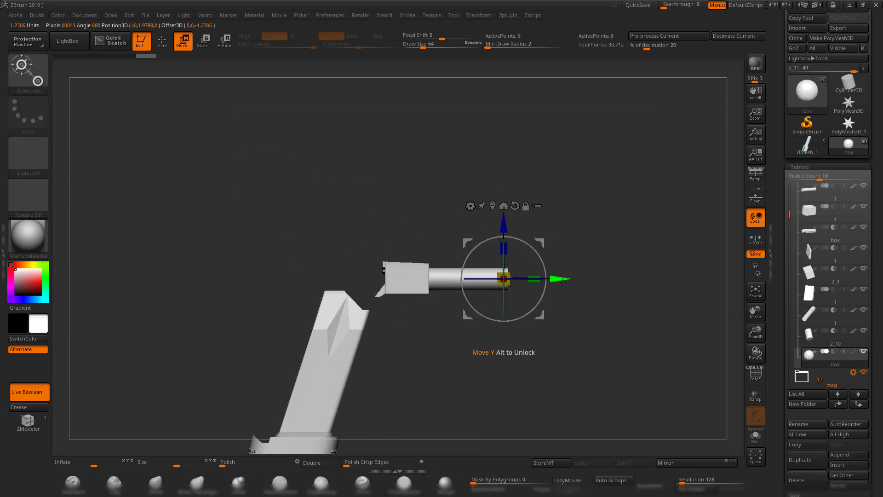
left_click_drag(562, 281, 417, 281)
left_click_drag(478, 220, 551, 225)
left_click_drag(551, 225, 570, 352, "alt")
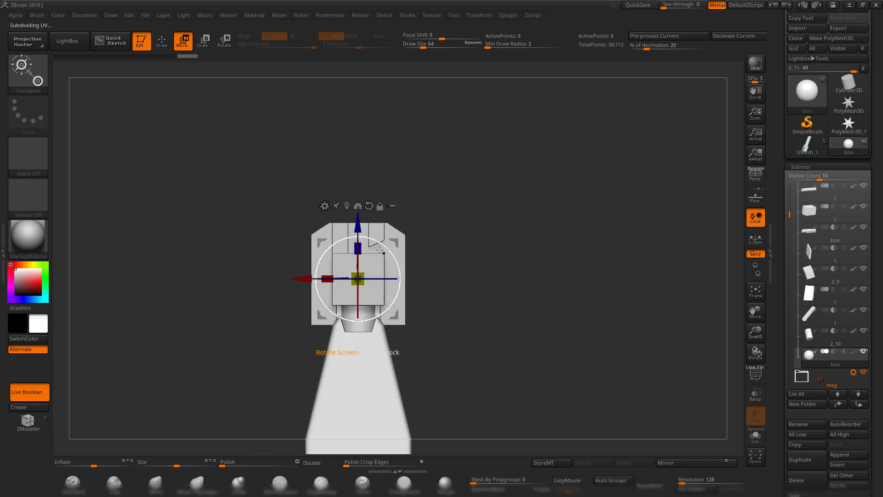
left_click_drag(380, 249, 379, 279)
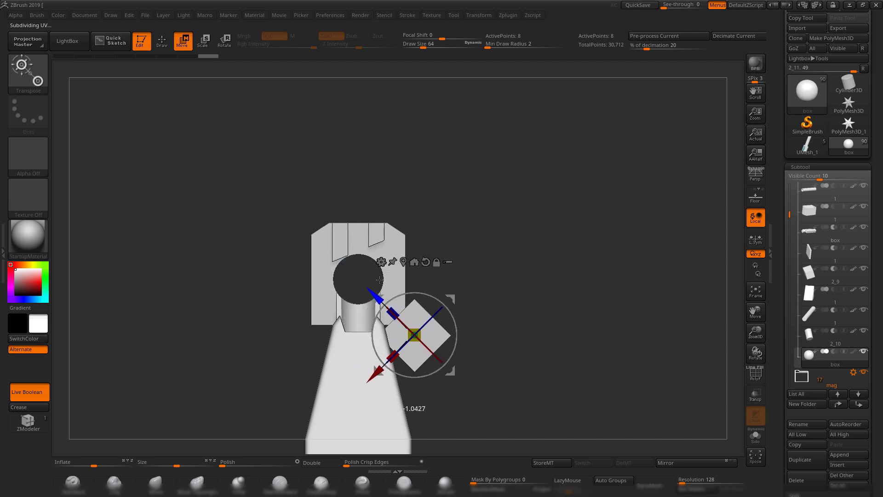
- Make the box a Boolean subtraction and position it to chamfer the barrel block's lower edge
left_click(833, 351)
left_click_drag(679, 283, 552, 243)
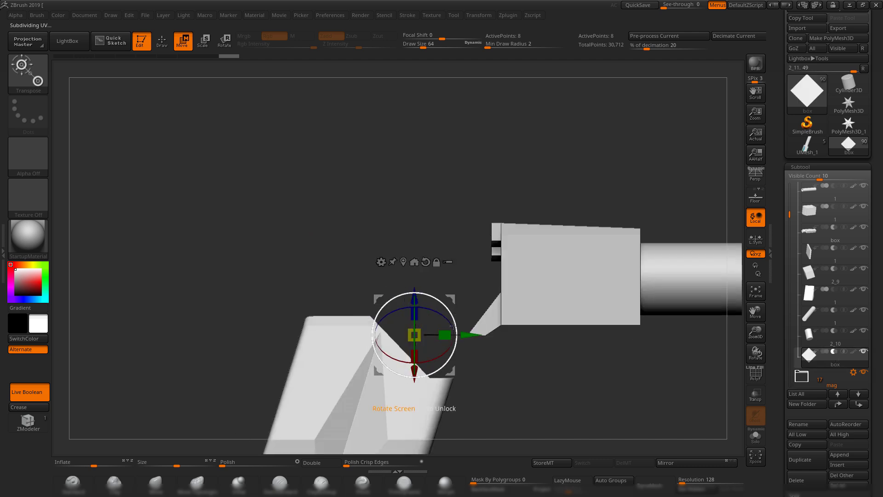
left_click_drag(625, 384, 505, 318, "alt")
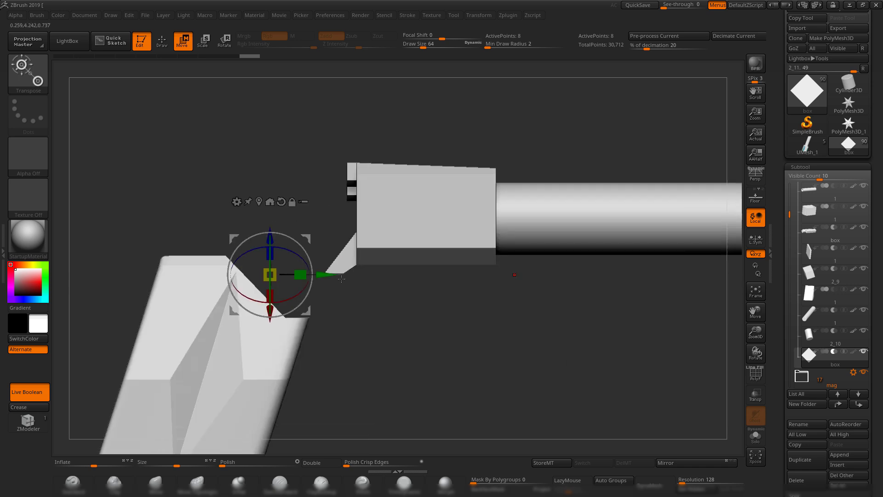
left_click_drag(329, 275, 417, 275)
left_click_drag(547, 367, 583, 373, "shift")
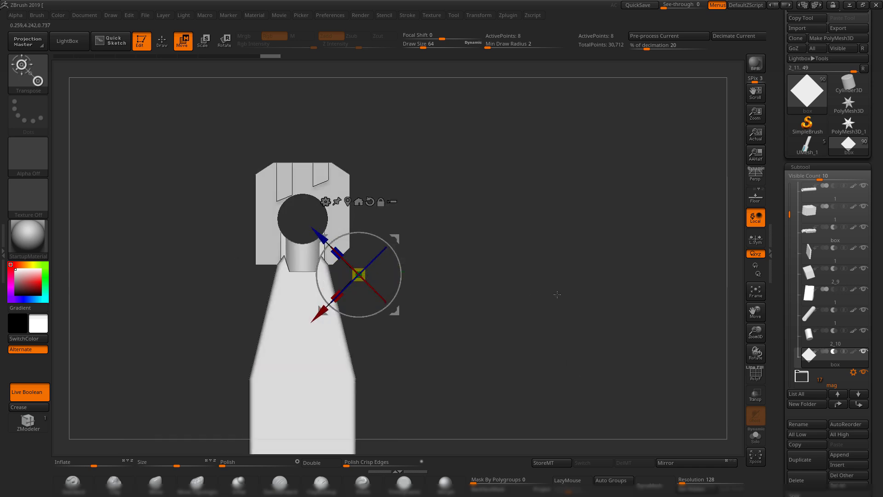
left_click_drag(557, 295, 385, 238, "alt")
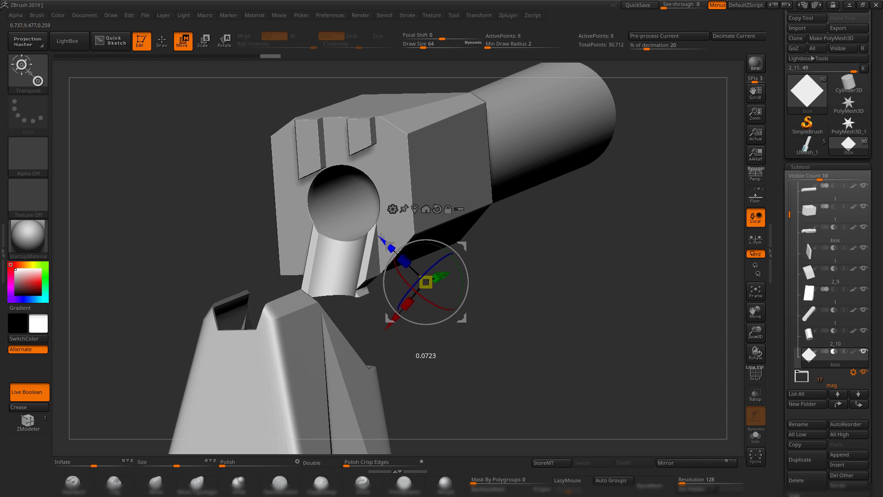
mouse_move(529, 310)
left_mouse_down()
mouse_move(578, 343)
mouse_move(532, 308)
left_mouse_up()
- Resize the box along the barrel axis and align its end with the block's rear face, leaving the feed ramp uncut
key("shift+f")
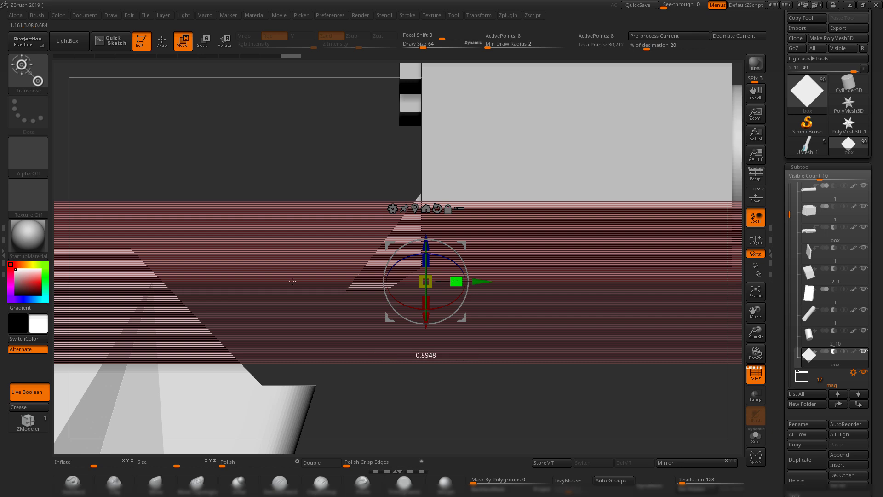
left_click_drag(292, 281, 409, 282)
left_click_drag(486, 285, 425, 279)
left_click_drag(378, 395, 204, 388, "alt")
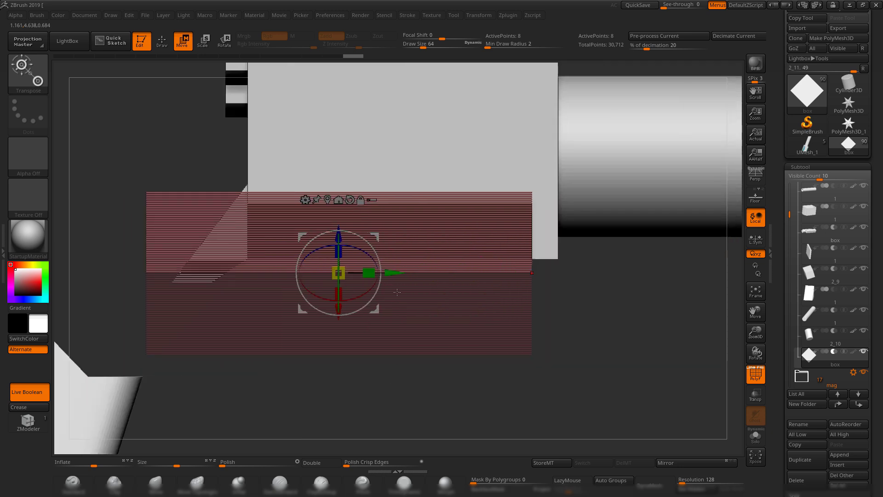
left_click_drag(403, 272, 501, 267)
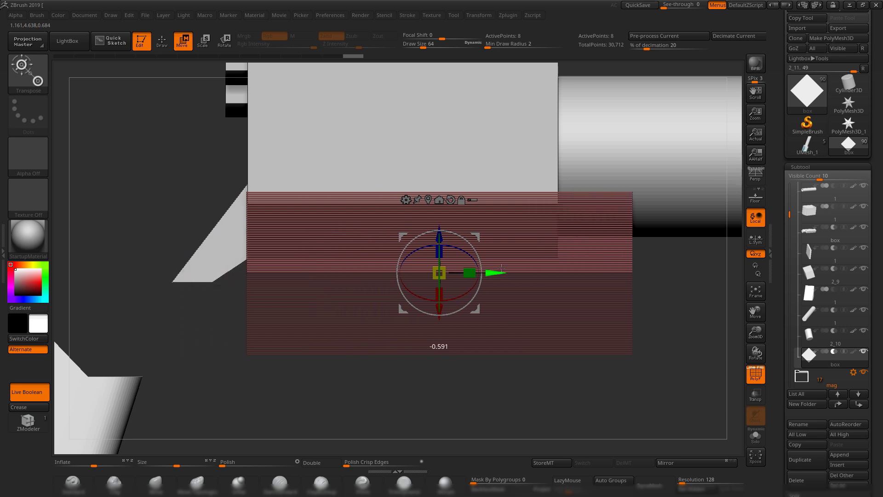
key("shift+f")
left_click_drag(255, 367, 318, 375)
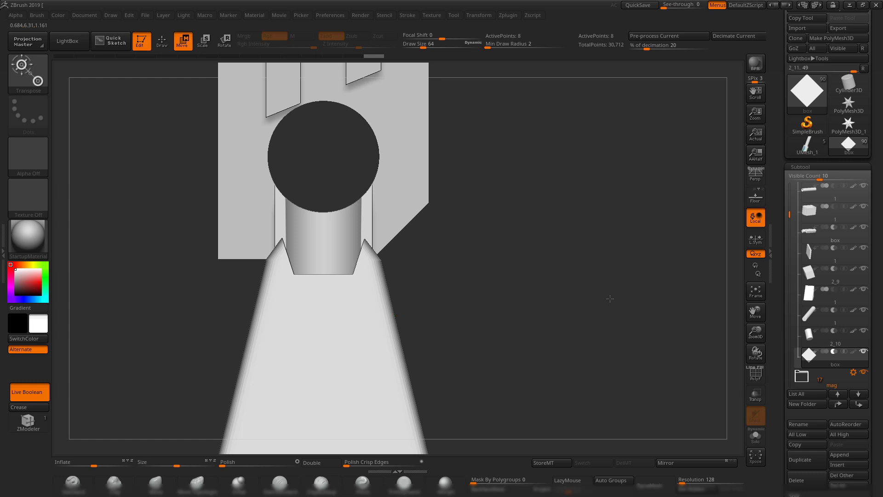
left_click_drag(610, 299, 588, 362)
key("q")
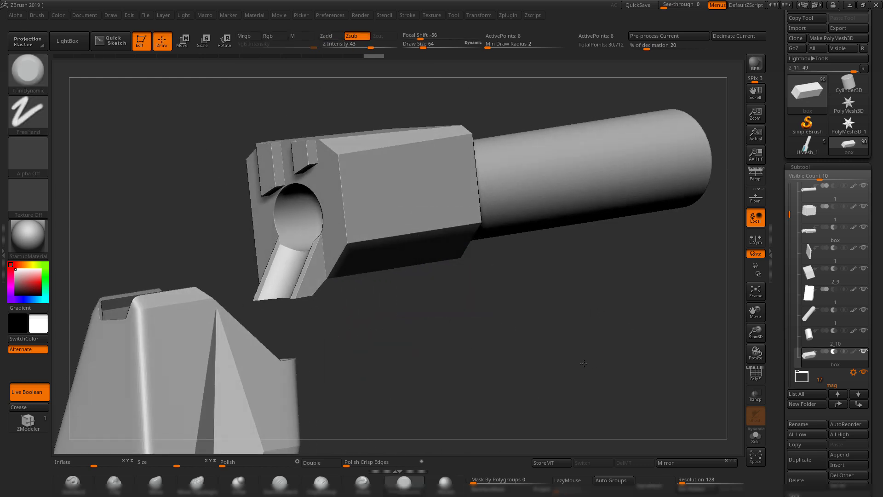
- Check the chamfered barrel block from different angles, temporarily showing the slide folder
key("f")
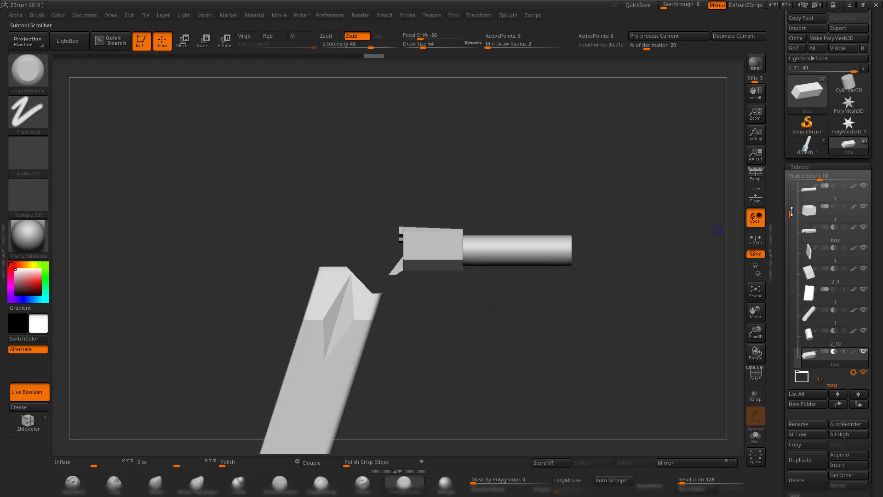
right_click_drag(503, 294, 495, 318, "ctrl")
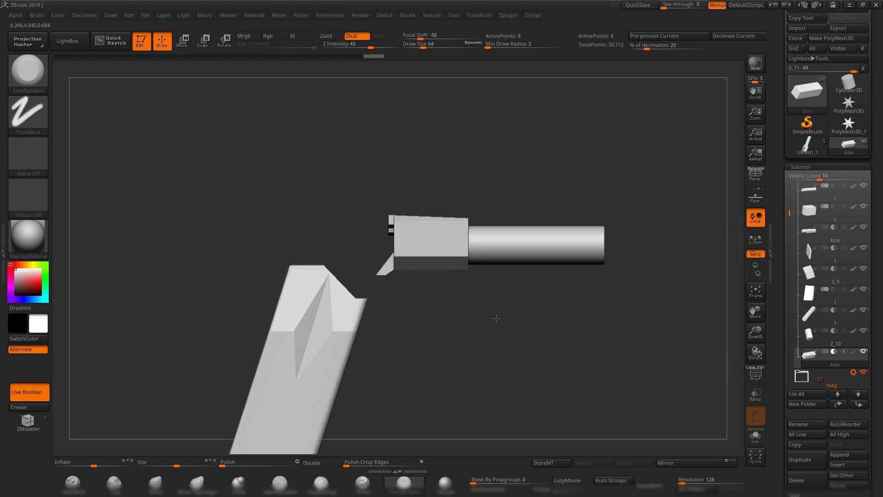
left_click_drag(496, 318, 469, 312)
left_click_drag(790, 216, 789, 280)
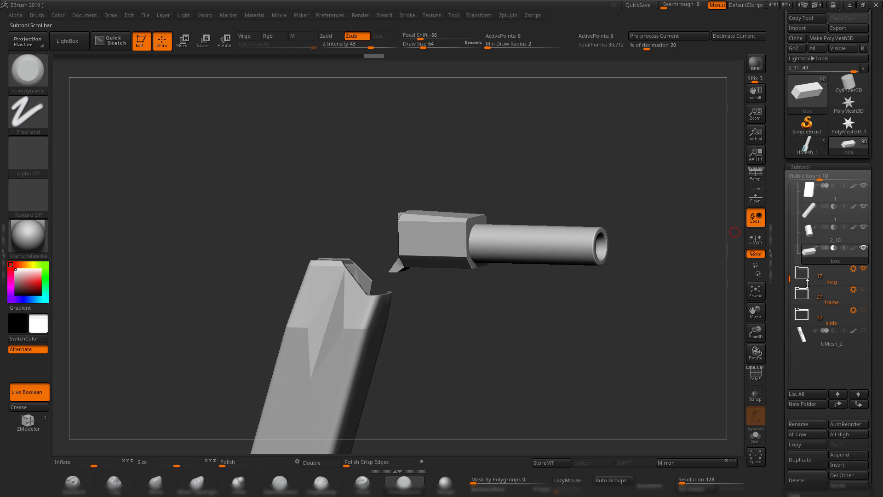
left_click(864, 311)
mouse_move(530, 191)
left_mouse_down()
mouse_move(479, 226)
mouse_move(491, 158)
mouse_move(506, 148)
mouse_move(548, 303)
left_mouse_up()
left_click(864, 311)
- Duplicate the box cutter and mirror the copy to the opposite lower edge of the barrel block
key("shift+f")
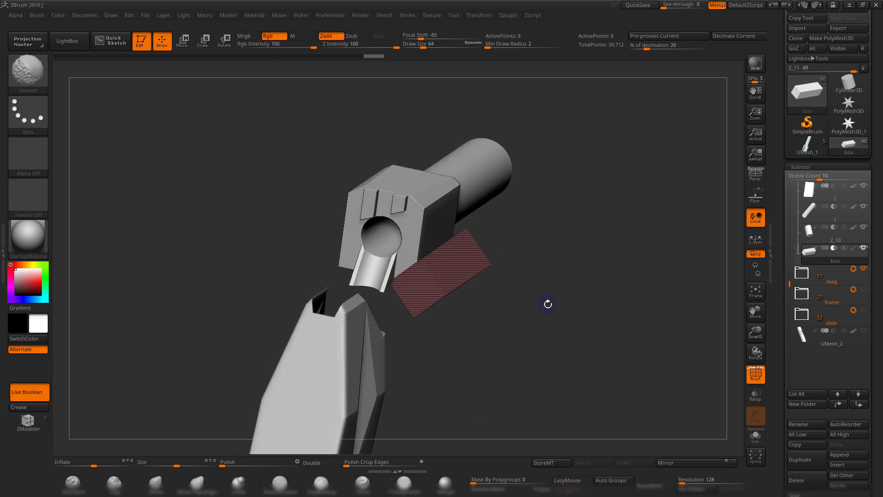
left_click(800, 460)
left_click(666, 463)
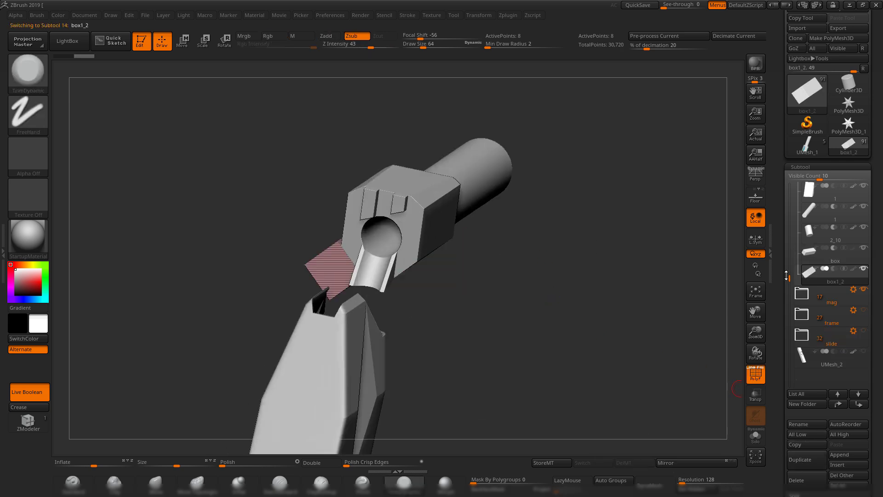
- Merge the original box cutter down with its mirrored copy box1_2 into one subtool
left_click(814, 259)
scroll(804, 428, "down", 3)
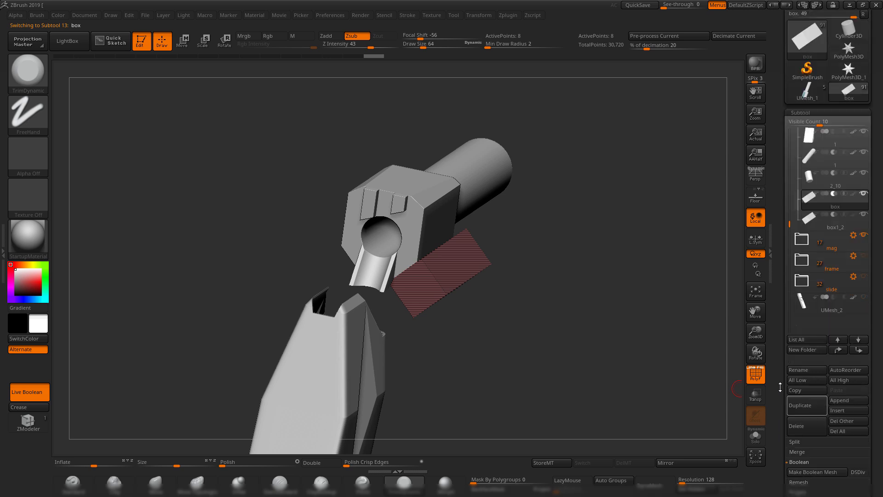
left_click(803, 436)
left_click(719, 454)
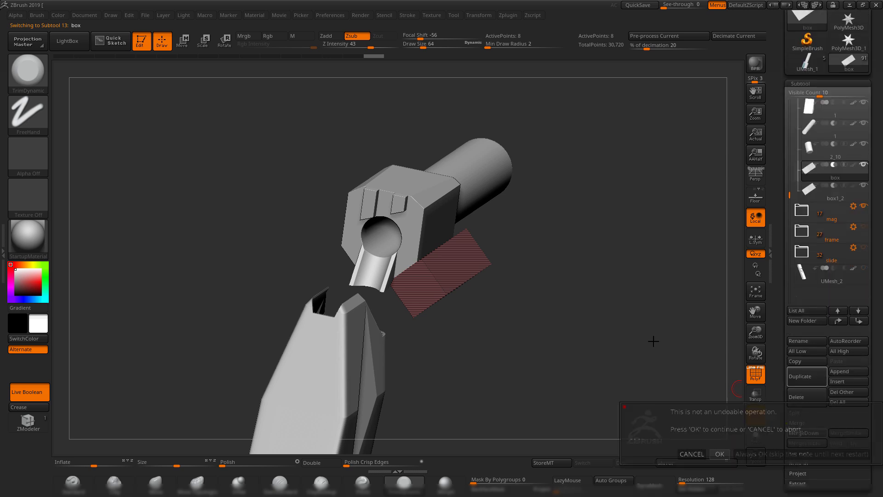
- Examine the barrel block's chamfers, bore and feed ramp from several angles and compare them with the reference photo
left_click_drag(567, 260, 582, 249, "shift")
mouse_move(537, 223)
left_mouse_down()
mouse_move(557, 223)
mouse_move(512, 209)
mouse_move(510, 187)
mouse_move(514, 224)
mouse_move(508, 165)
mouse_move(511, 328)
mouse_move(542, 327)
left_mouse_up()
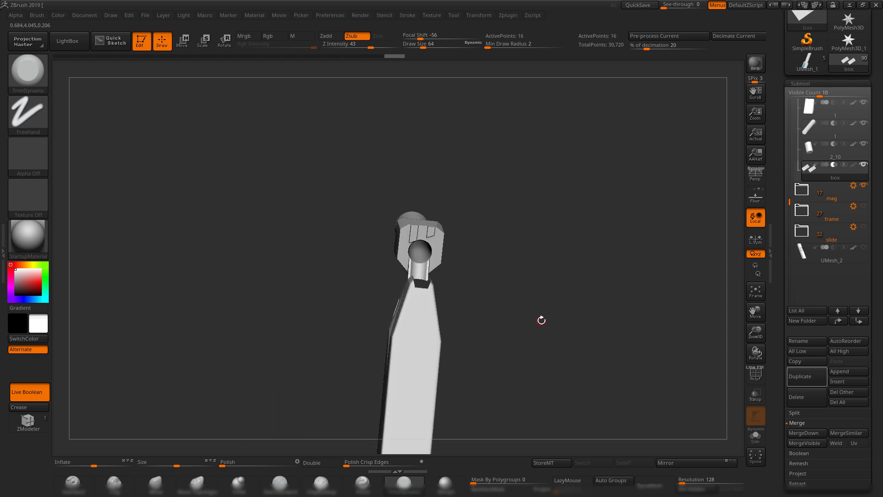
left_click_drag(521, 279, 529, 259)
key("shift+f")
key("shift+f")
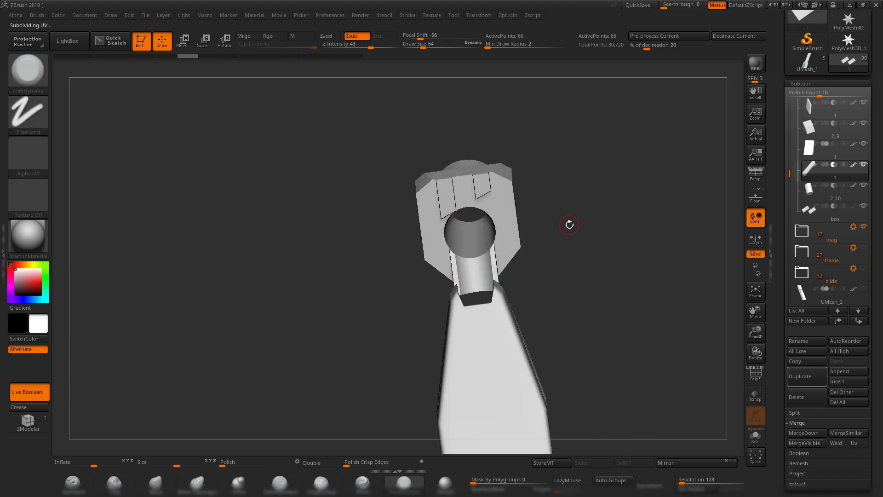
left_click_drag(568, 225, 594, 331)
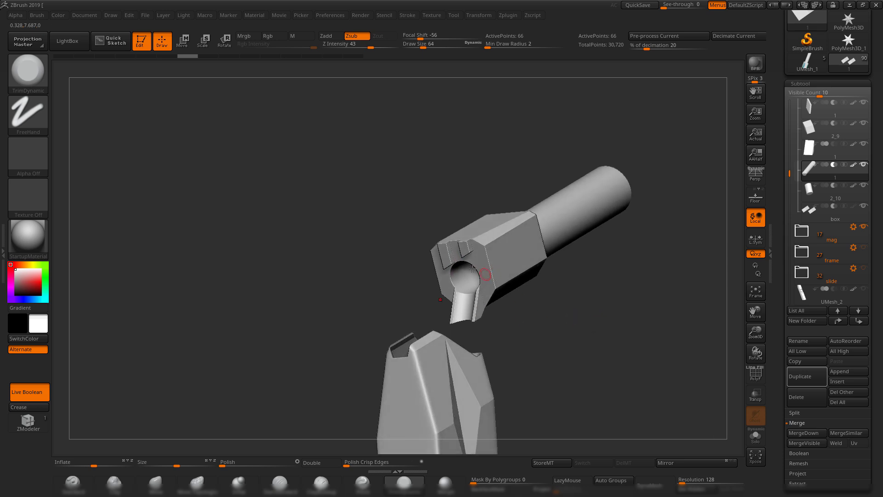
left_click_drag(525, 287, 486, 344)
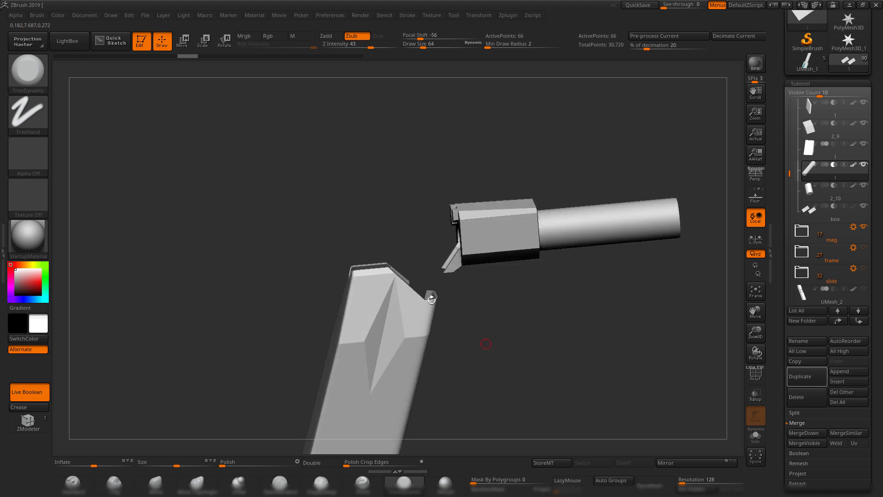
left_click_drag(484, 298, 490, 326)
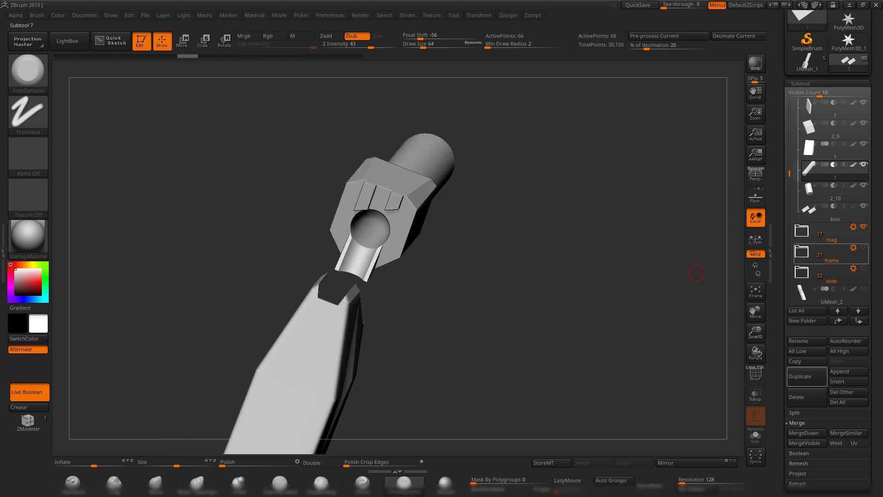
key("alt+Tab")
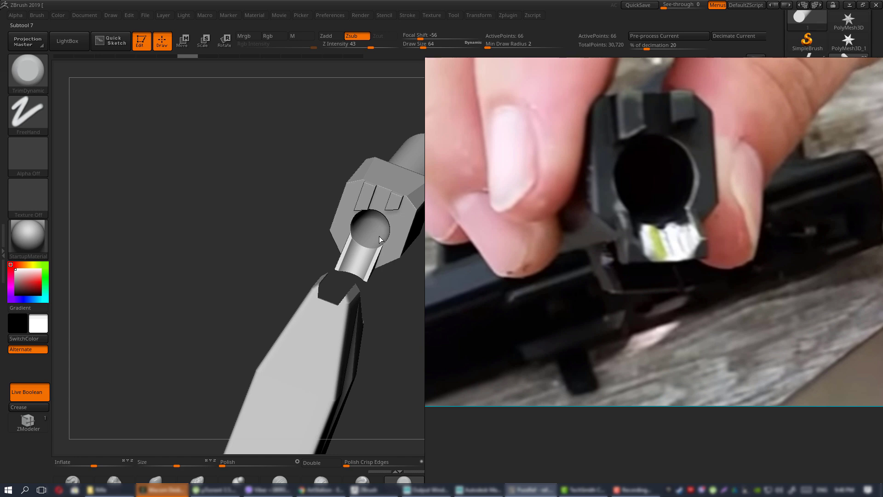
key("alt+Tab")
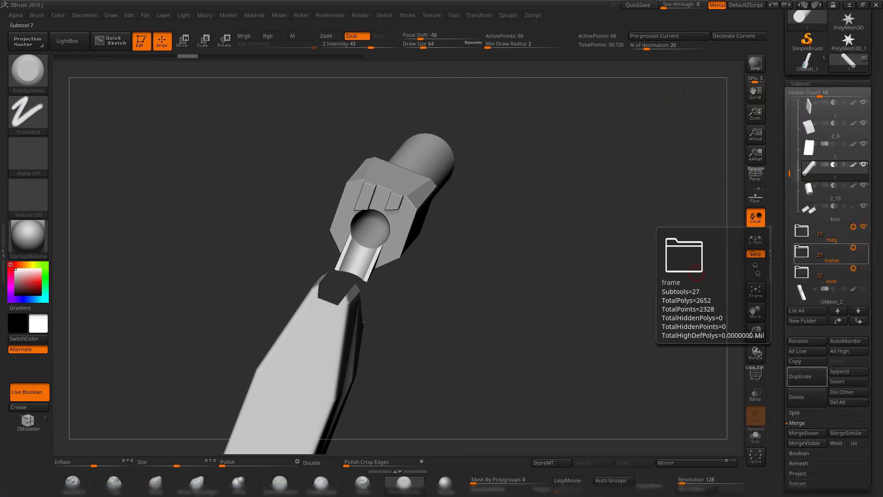
- Isolate the bore cylinder and insert two closely spaced edge loops around it, just past its middle, with ZModeler
left_click_drag(499, 279, 316, 329)
left_click_drag(490, 239, 533, 307, "alt")
left_click_drag(501, 295, 642, 272)
left_click(757, 434)
left_click_drag(551, 273, 644, 265, "alt")
key("shift+f")
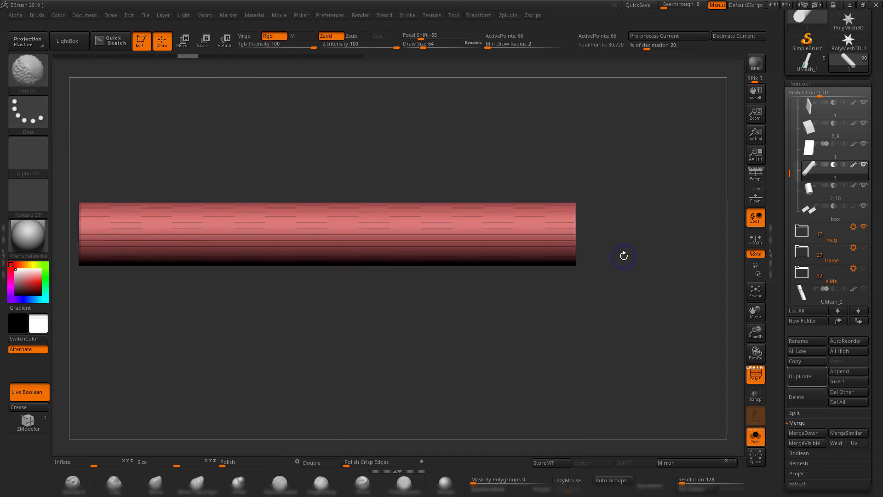
left_click_drag(411, 336, 450, 335, "alt")
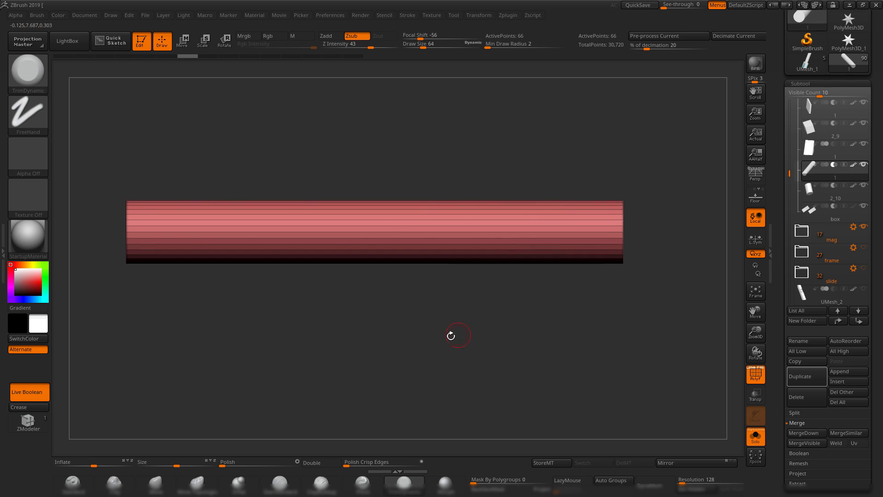
left_click(39, 423)
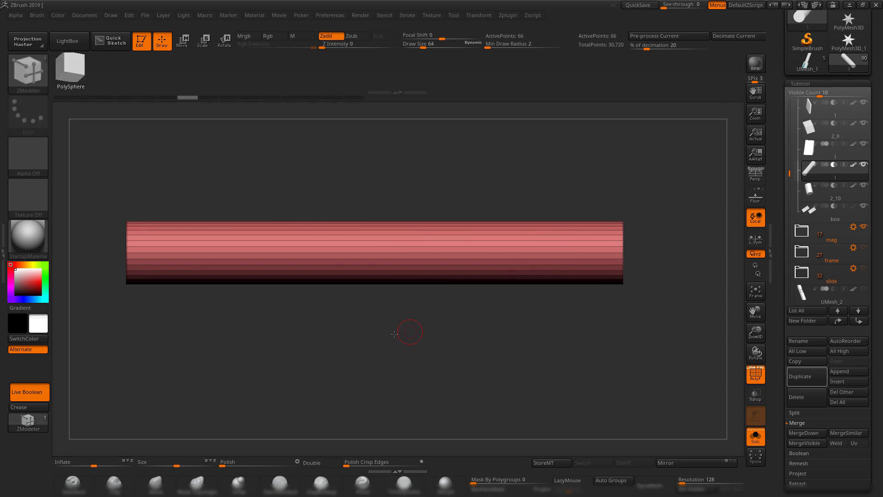
left_click(398, 252)
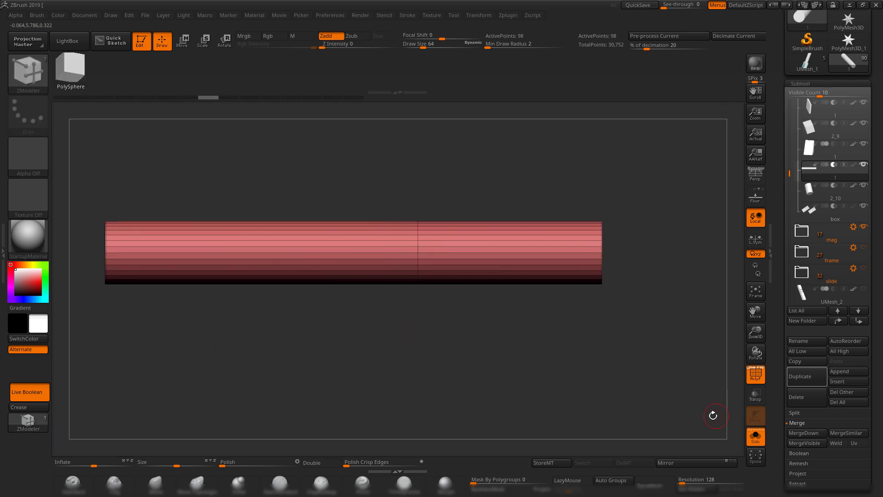
left_click(757, 442)
left_click(757, 442)
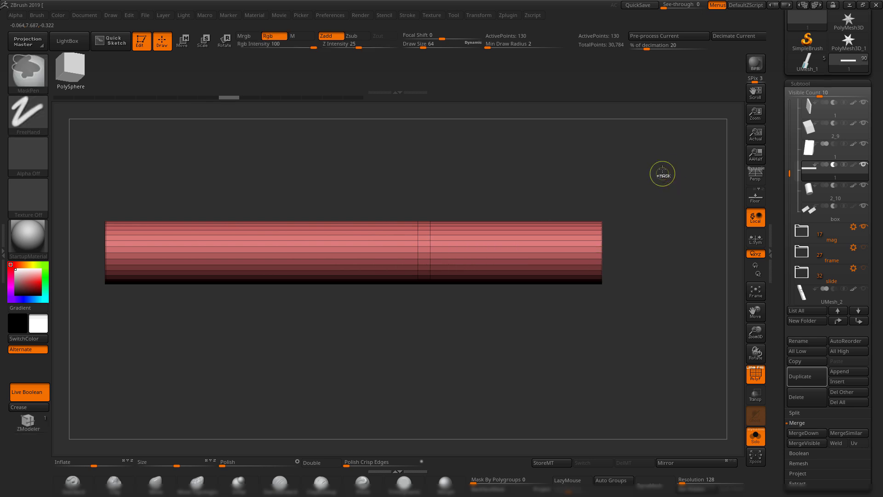
- Mask the bore cylinder's longer section, leaving the shorter section beyond the new loops free for the transform gizmo
left_click_drag(661, 174, 565, 323, "ctrl")
left_click(436, 322, "ctrl")
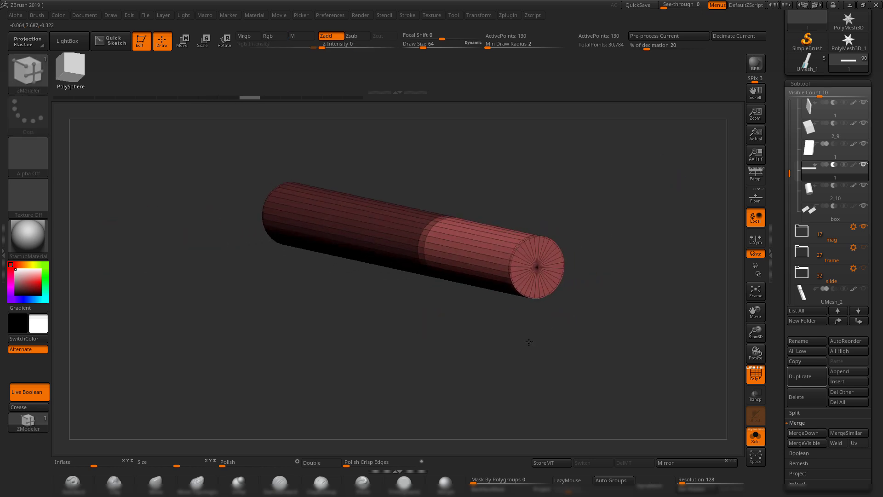
key("w")
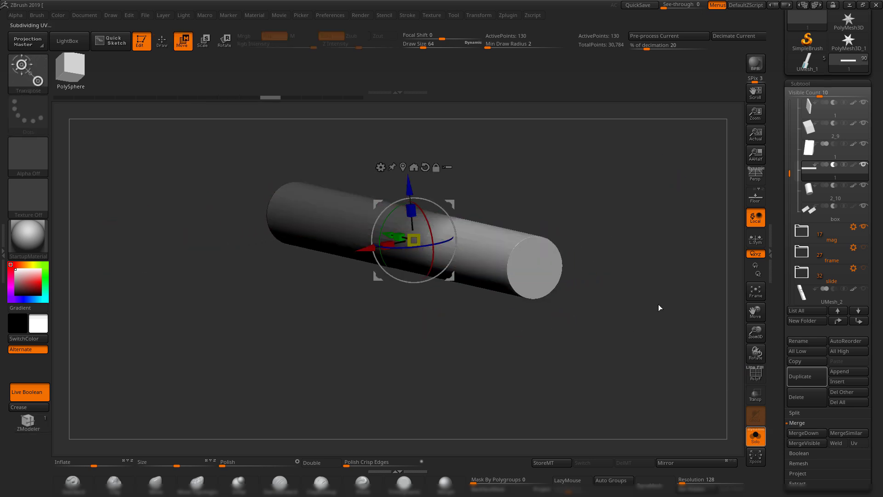
left_click(755, 435)
key("shift+f")
key("shift+f")
left_click(755, 436)
left_click_drag(633, 321, 623, 215, "shift")
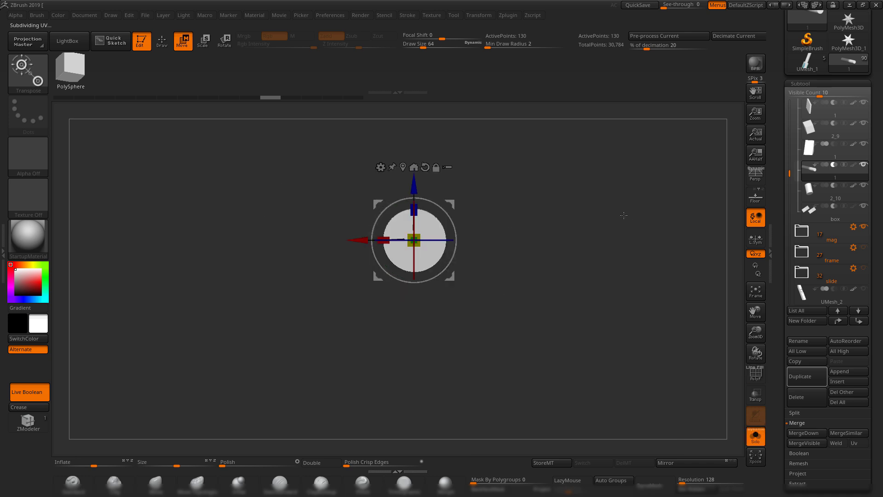
- Try to scale up the thickness of the bore cylinder's unmasked end
left_click_drag(561, 221, 604, 230)
key("ctrl+shift+z")
left_click_drag(603, 361, 539, 365)
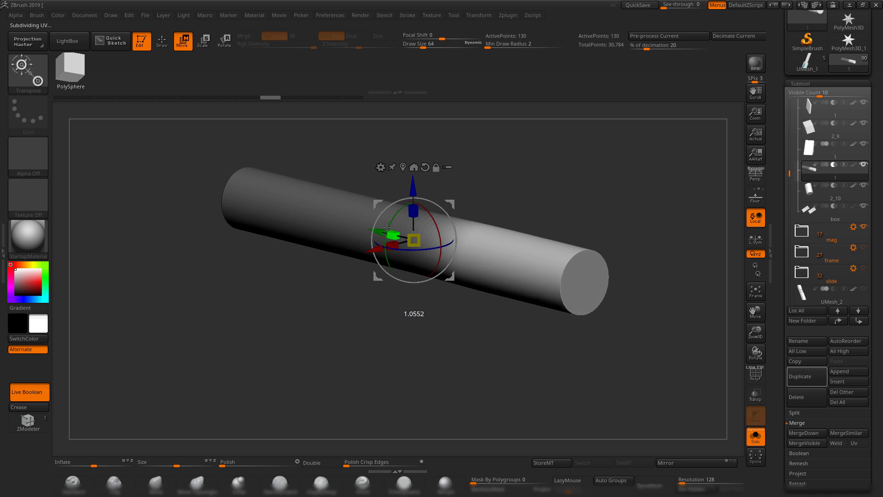
left_click_drag(387, 227, 359, 219, "alt")
left_click_drag(444, 326, 488, 312, "shift")
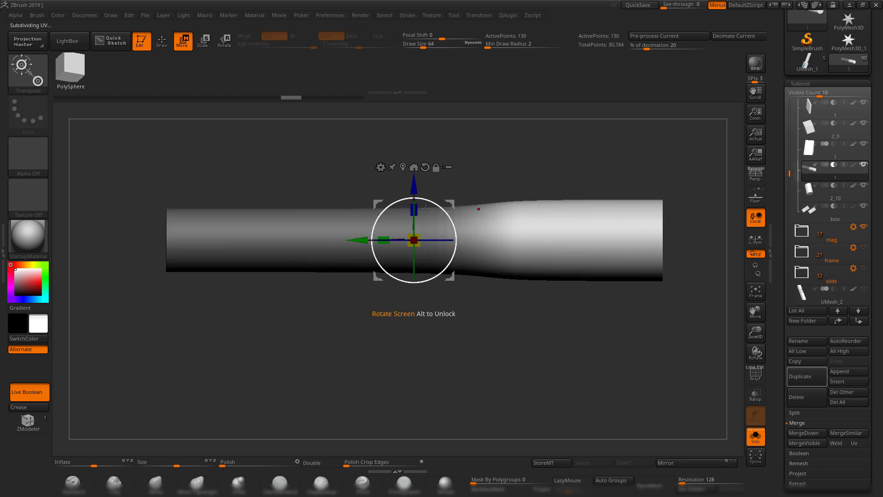
left_click_drag(556, 168, 516, 195, "alt")
key("ctrl+z")
key("ctrl+z")
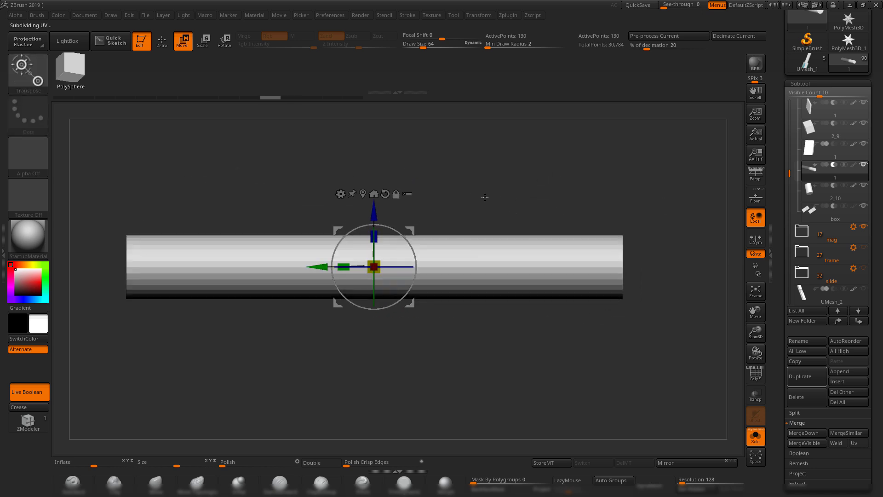
- Isolate the bore cylinder's narrow band between the inserted loops to crease its edges, and restore the full mesh
key("shift+f")
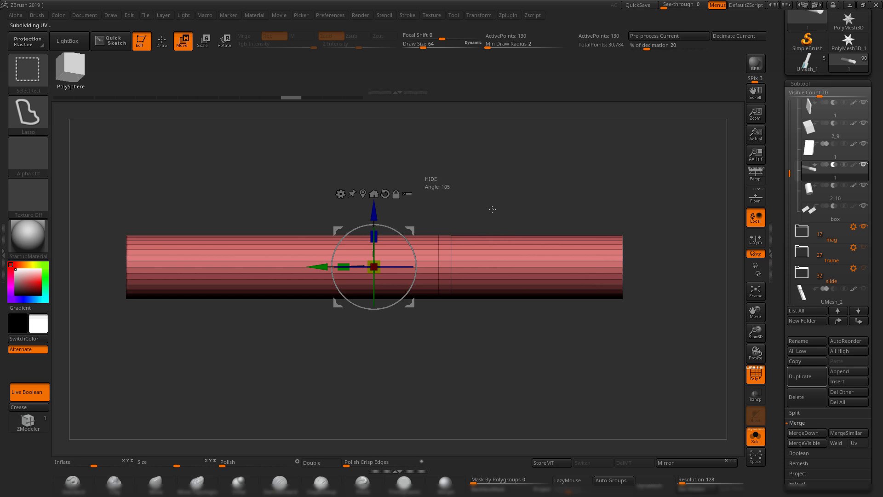
left_click_drag(492, 209, 428, 177, "ctrl+shift")
left_click(567, 199, "ctrl+shift")
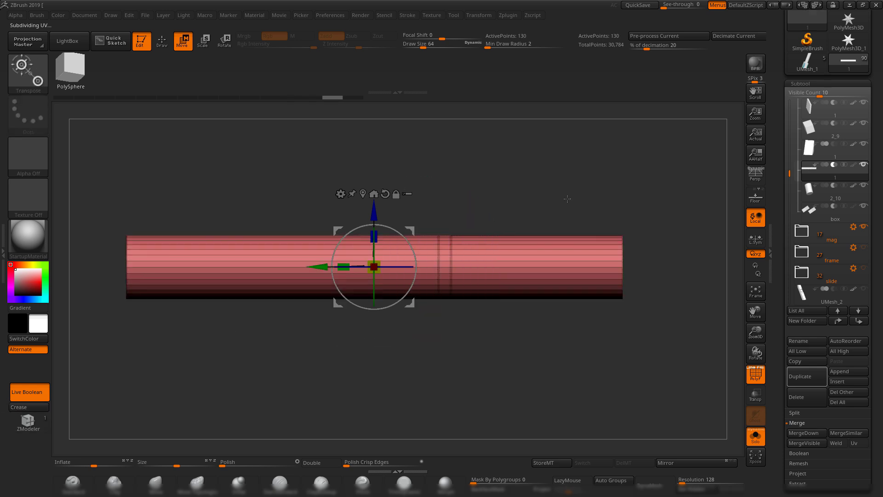
- Mask the longer section of the bore cylinder and scale up the thickness of its shorter end to form a wider chamber
mouse_move(664, 181)
left_mouse_down("ctrl")
mouse_move(517, 374)
mouse_move(439, 379)
left_mouse_up("ctrl")
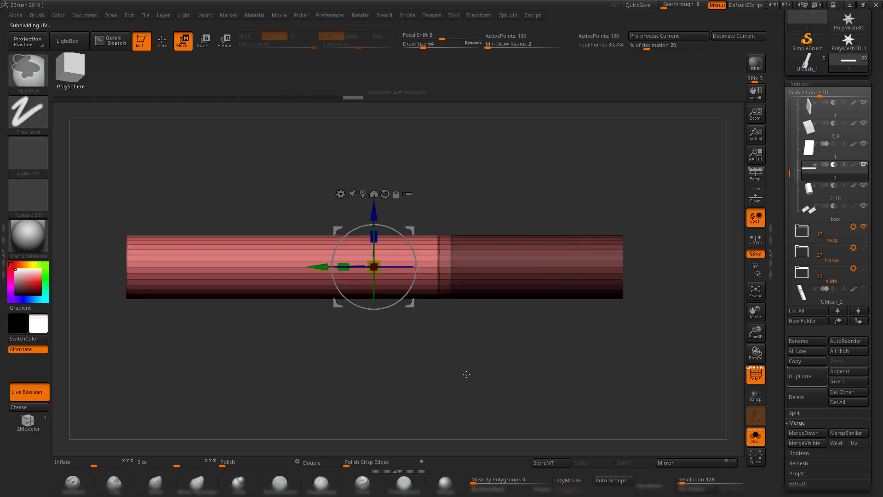
left_click(520, 346, "ctrl")
left_click_drag(520, 346, 417, 318)
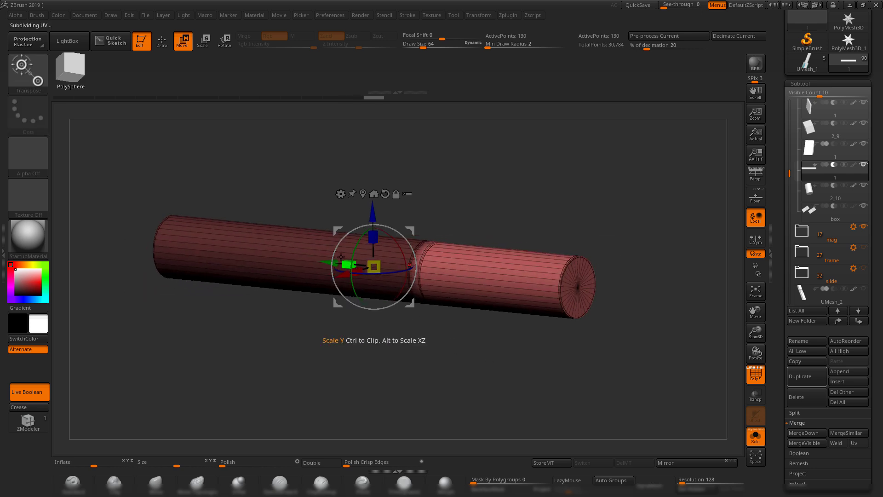
mouse_move(349, 265)
left_mouse_down()
mouse_move(357, 266)
mouse_move(339, 262)
left_mouse_up()
left_click_drag(511, 186, 551, 182, "shift")
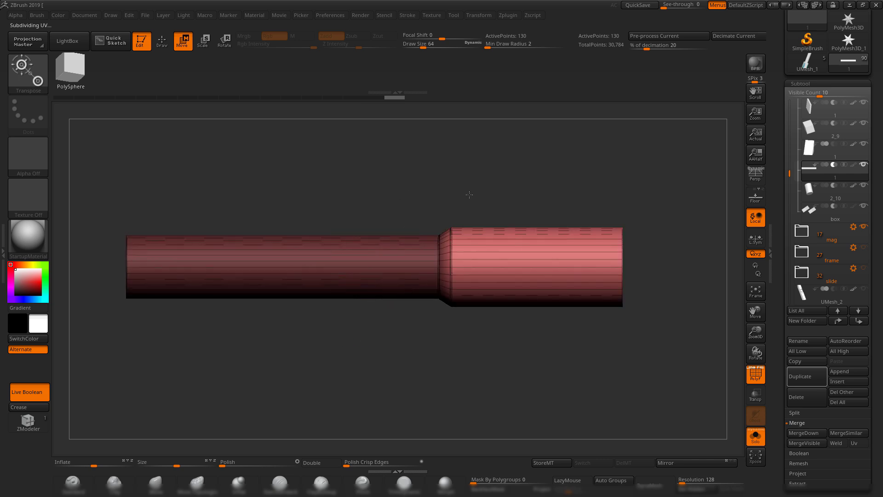
left_click_drag(469, 193, 453, 207)
left_click_drag(642, 258, 527, 197)
key("shift+f")
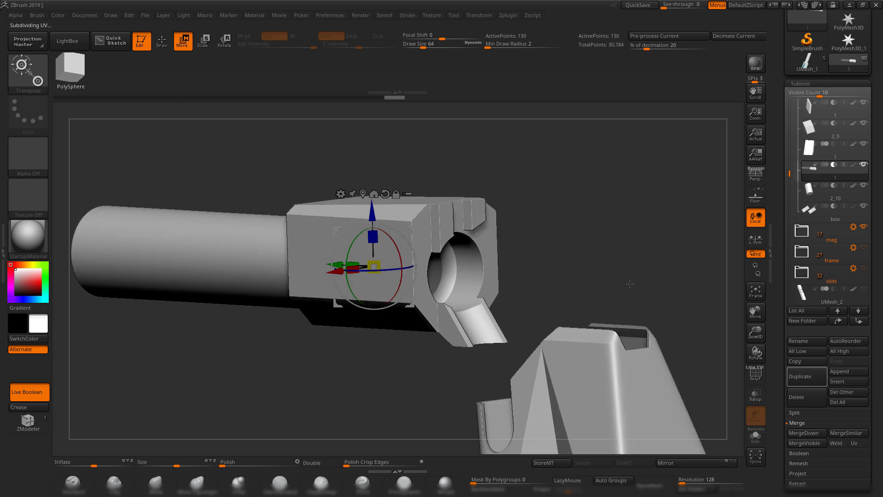
- Isolate the bore cylinder, mask its narrow section so only the wide chamber section stays free, and show the other subtools again
left_click_drag(628, 284, 620, 286)
left_click_drag(571, 244, 570, 281)
left_click(755, 435)
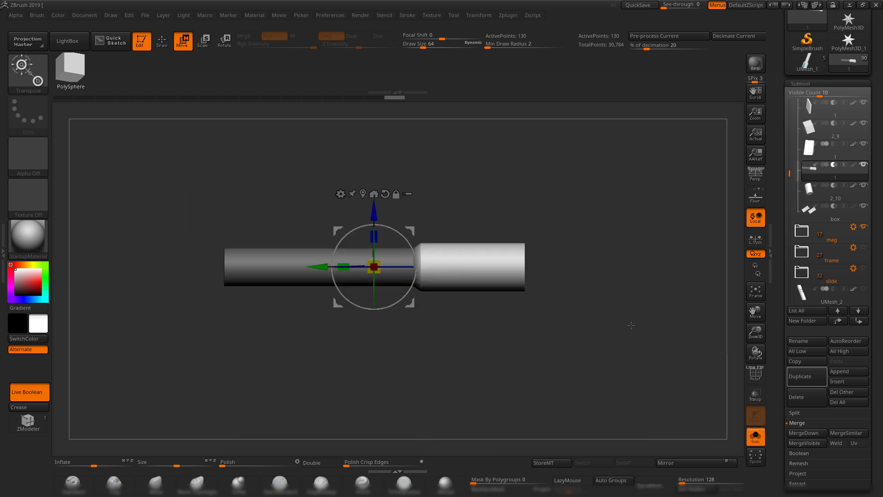
left_click_drag(631, 325, 611, 386, "alt")
left_click_drag(417, 154, 533, 384, "ctrl")
left_click(531, 388, "ctrl")
left_click(756, 443)
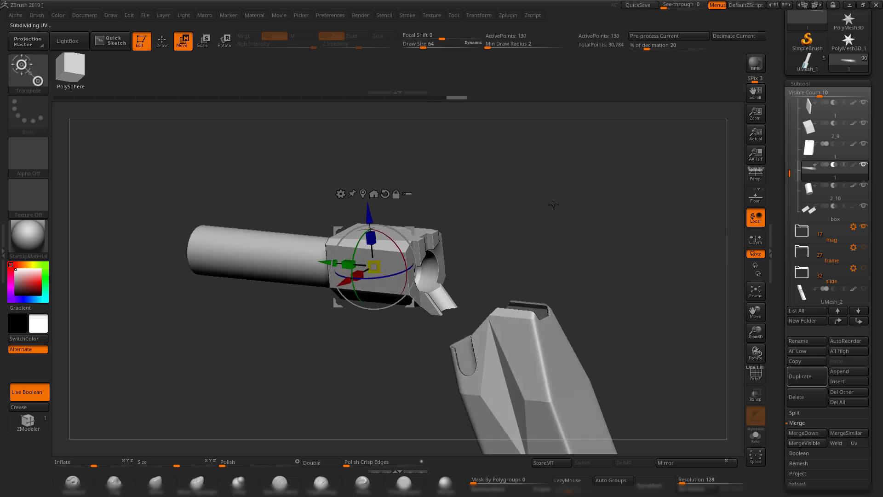
- Shift the bore cylinder's wide chamber section along the barrel axis and check the shoulder inside the bore from both sides
right_click_drag(580, 234, 574, 285, "ctrl")
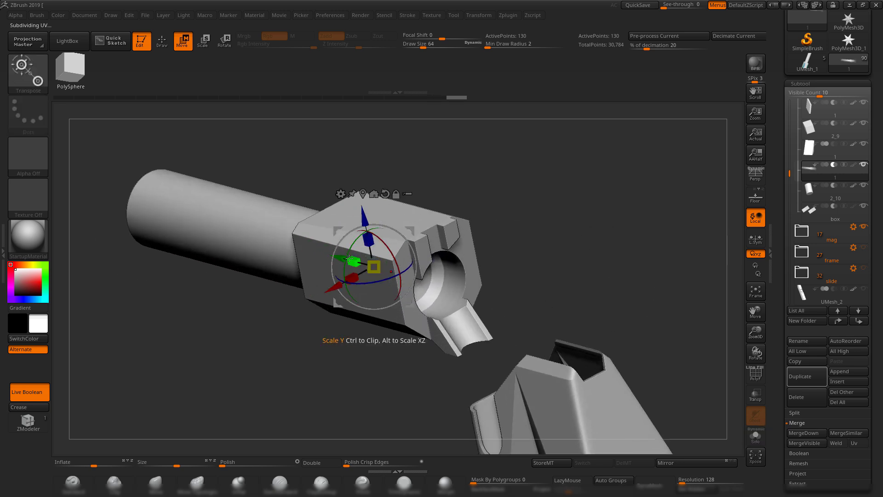
left_click_drag(509, 240, 495, 240)
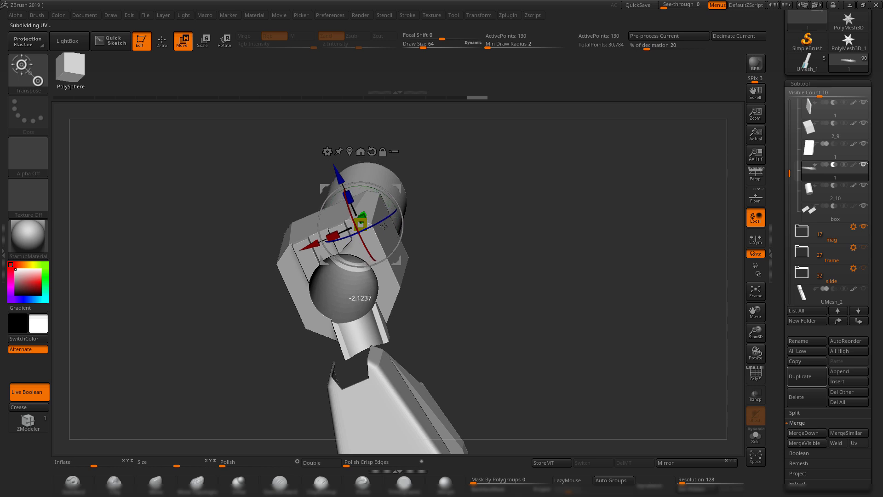
left_click_drag(374, 242, 375, 242)
mouse_move(501, 285)
right_mouse_down()
mouse_move(538, 284)
mouse_move(522, 223)
mouse_move(542, 250)
mouse_move(552, 243)
mouse_move(516, 223)
mouse_move(518, 262)
mouse_move(529, 258)
mouse_move(422, 252)
right_mouse_up()
key("q")
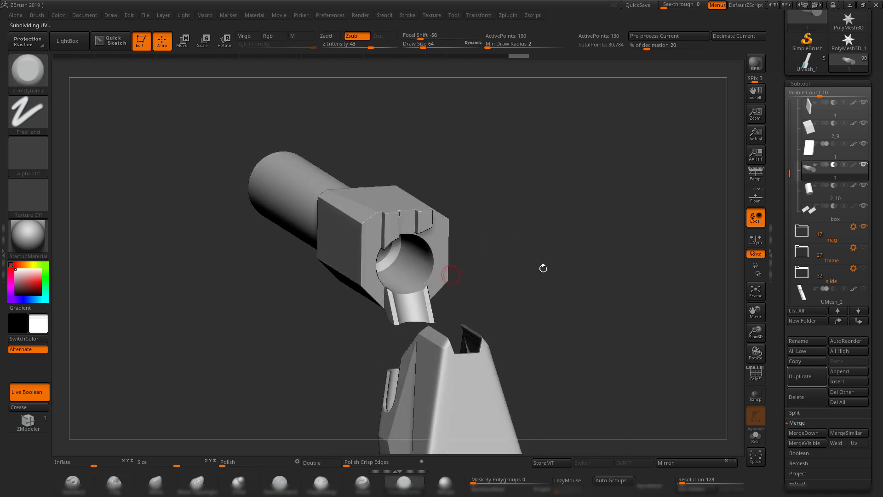
mouse_move(543, 268)
right_mouse_down()
mouse_move(539, 283)
mouse_move(483, 281)
right_mouse_up()
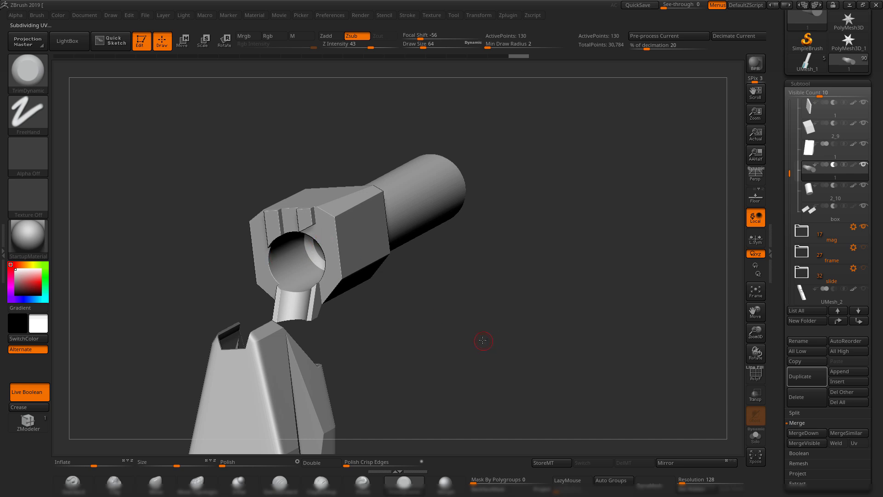
right_click_drag(482, 341, 538, 297)
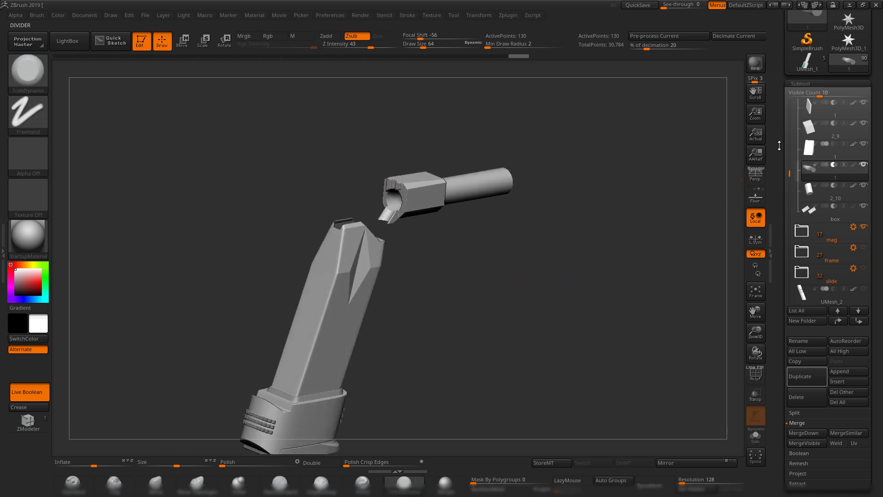
- Save the tool over handgun boolean.ZTL in the XD handgun folder
left_click_drag(781, 133, 781, 257)
left_click(848, 30)
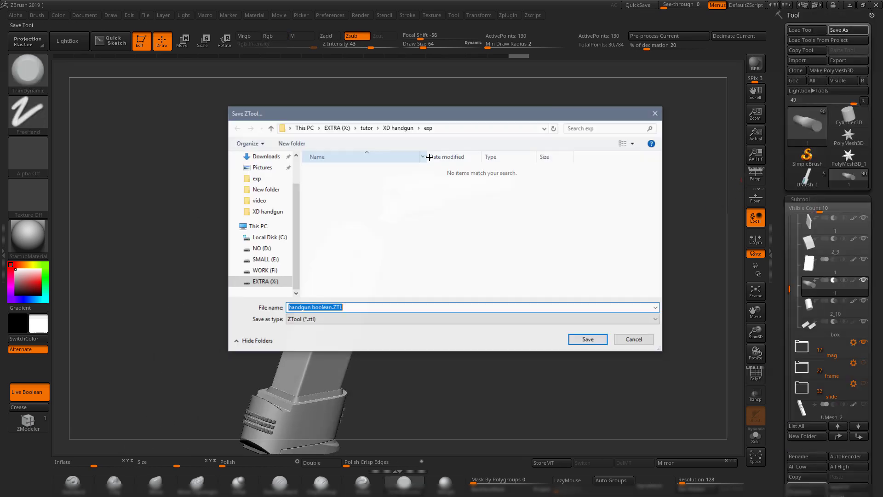
left_click(398, 128)
double_click(363, 200)
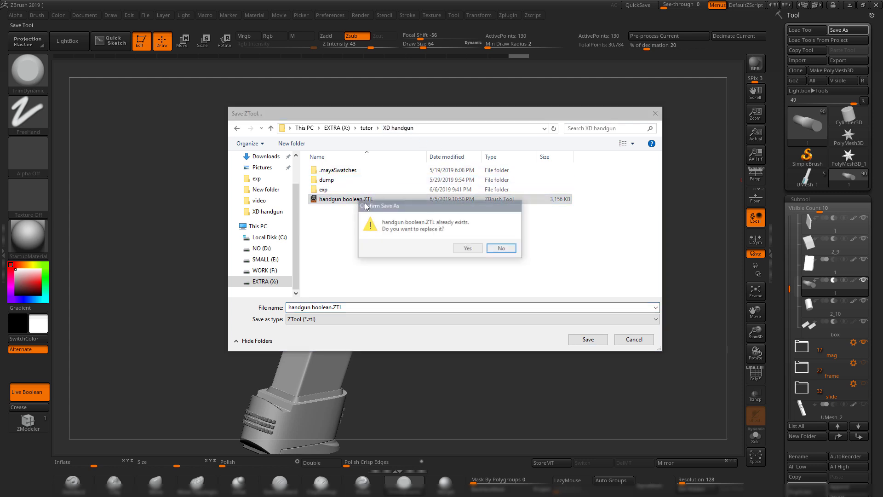
left_click(474, 248)
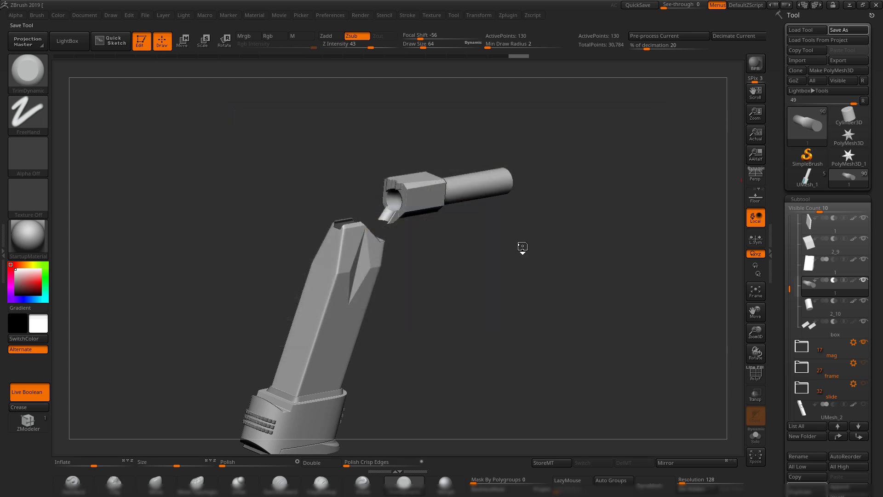
- Generate a Boolean mesh from the visible subtools and switch to the resulting UMesh_2 tool with its polygroups displayed
left_click_drag(482, 249, 652, 355)
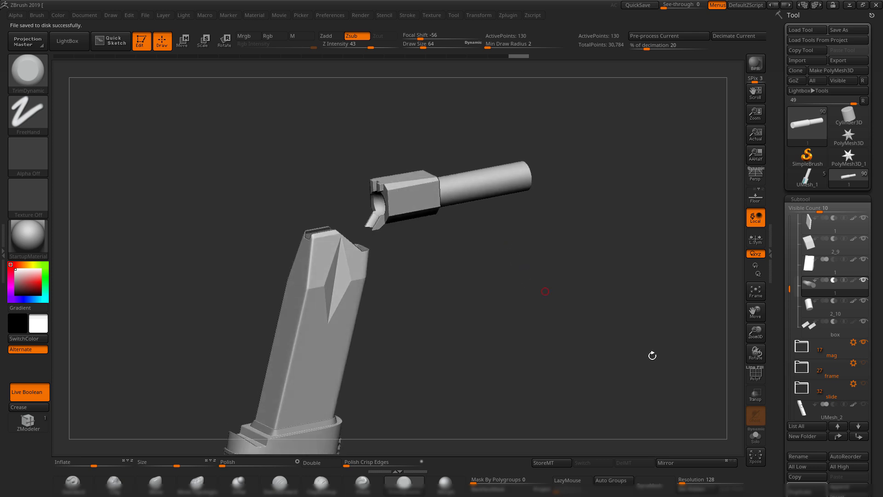
scroll(800, 366, "down", 5)
left_click(806, 371)
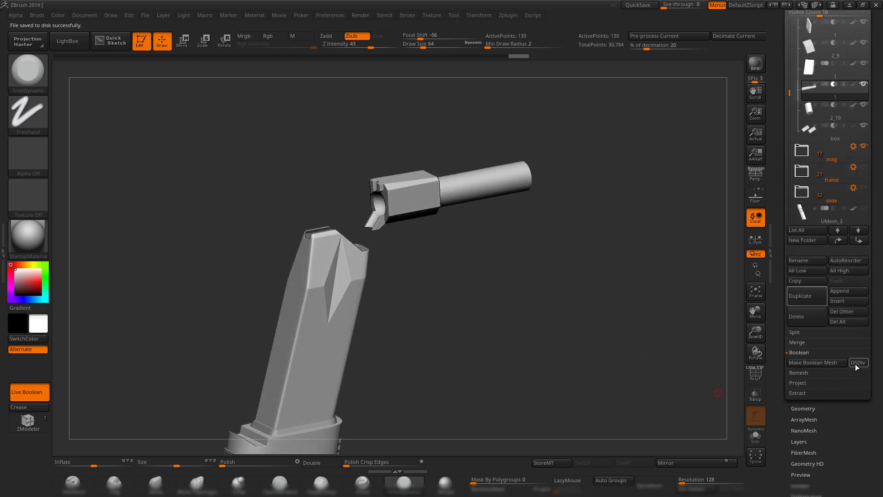
scroll(784, 112, "up", 5)
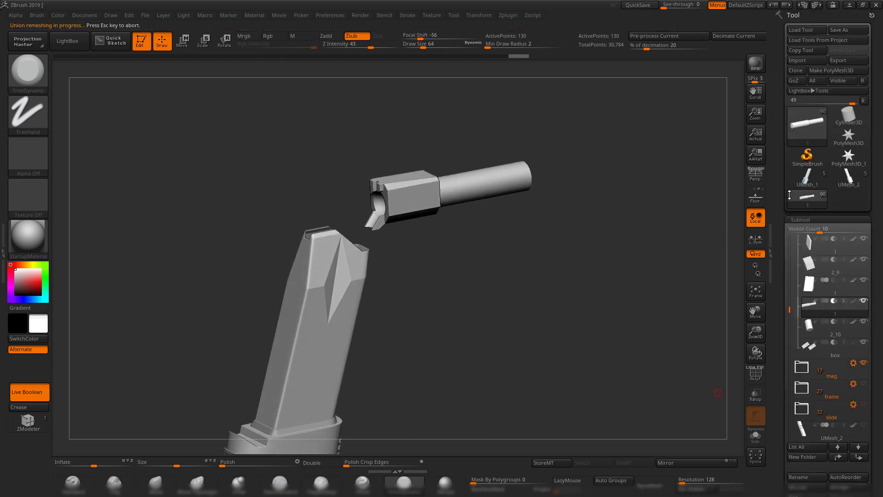
key("shift+f")
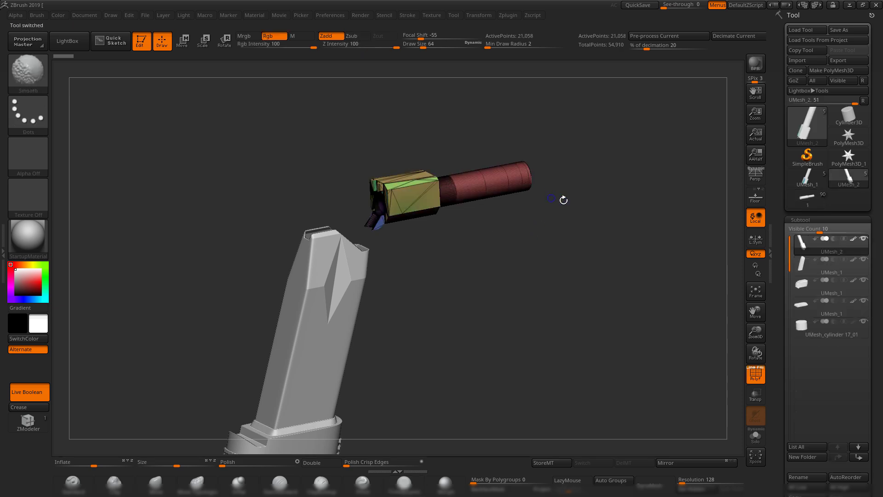
- Export the UMesh_2 barrel mesh as 1.OBJ into the exp folder, replacing the existing file
left_click(843, 60)
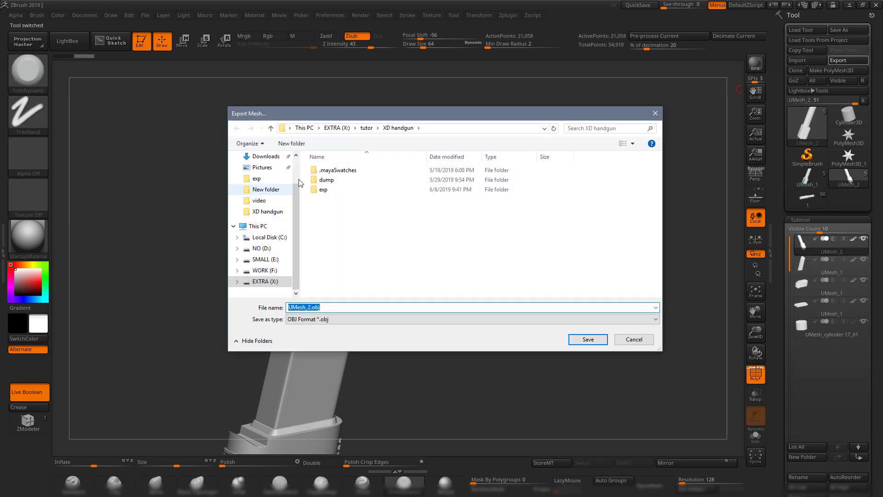
double_click(328, 189)
double_click(329, 170)
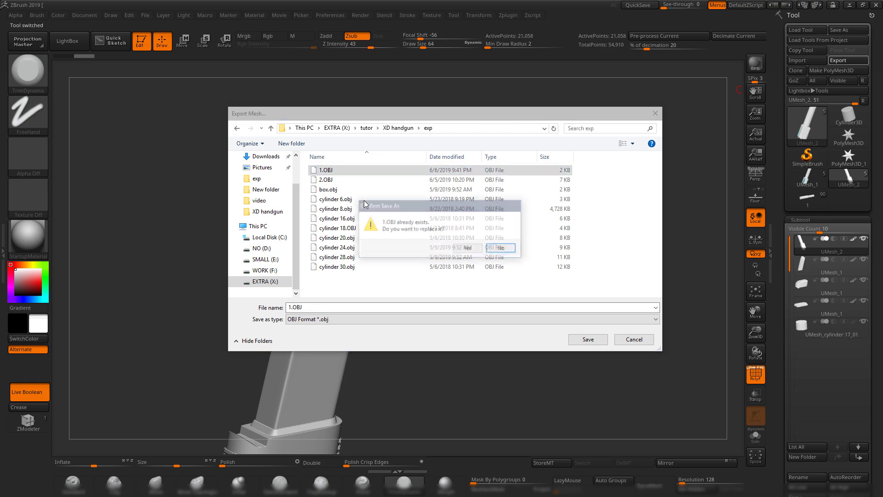
left_click(467, 249)
- Switch to the Maya pistol scene, leave the isolated view, and delete the old barrel block and the piece beneath it
left_click(850, 6)
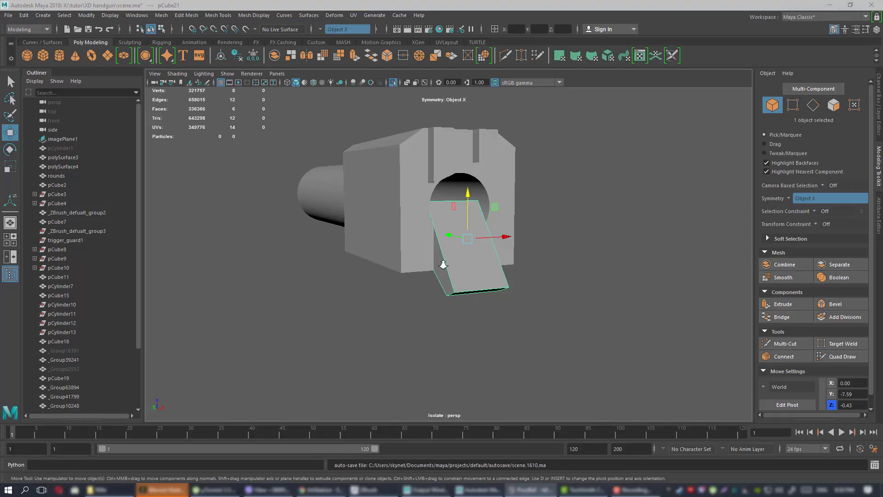
left_click_drag(414, 198, 460, 202, "alt")
left_click(512, 224)
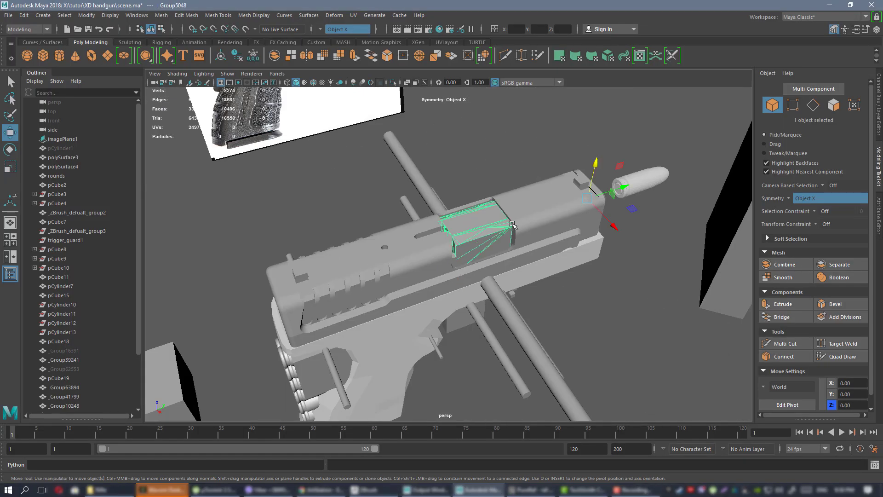
key("Delete")
left_click(466, 251)
key("Delete")
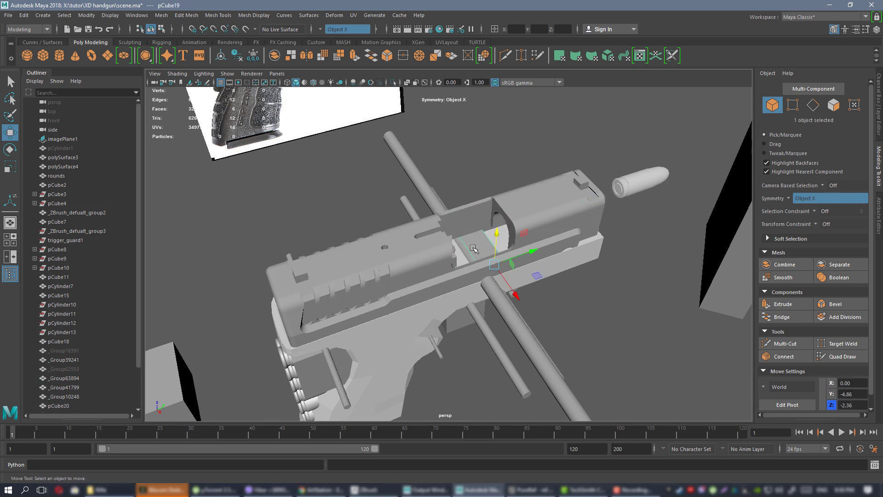
- Delete the pistol's frame mesh and the leftover cube piece inside the slide's ejection opening
left_click(503, 251)
key("Delete")
left_click(529, 252)
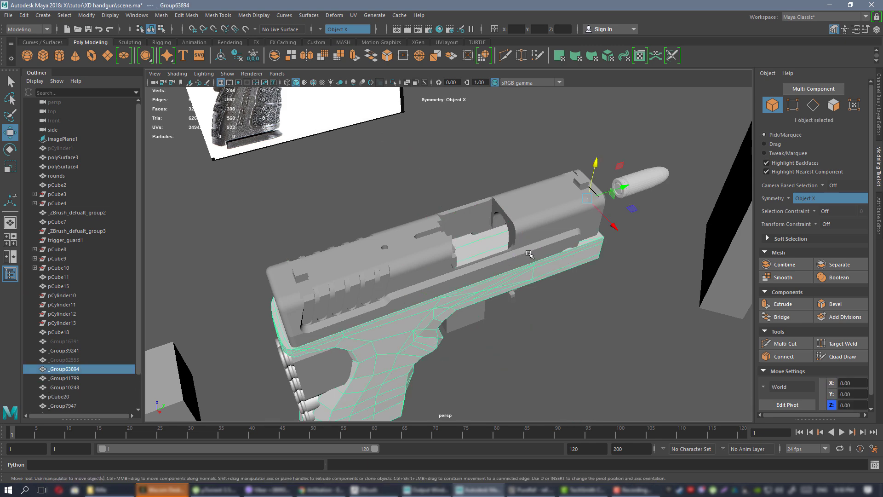
key("Delete")
left_click_drag(485, 244, 505, 249, "alt")
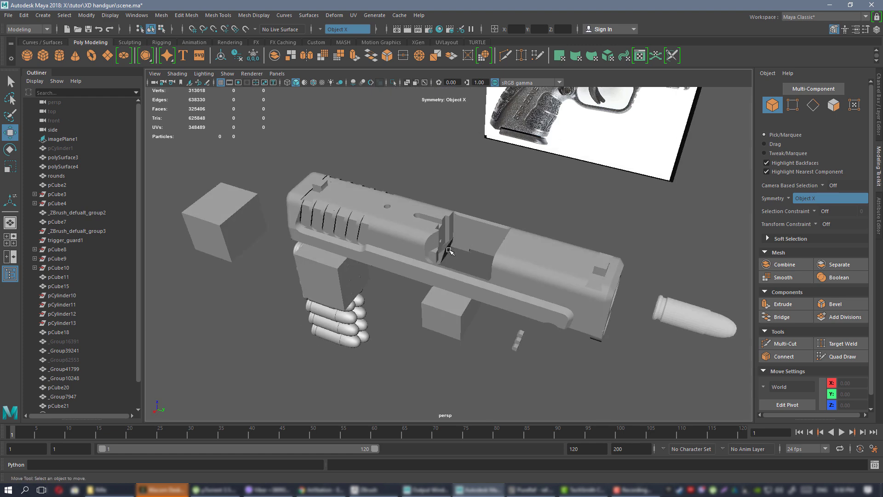
left_click(505, 249)
key("Delete")
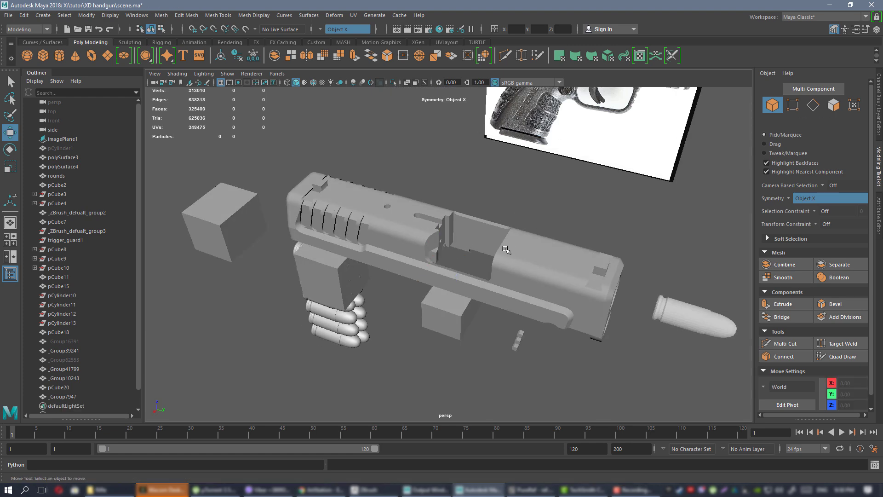
- Import 1.OBJ from the exp folder and frame the new barrel mesh in the viewport
left_click(8, 16)
left_click(27, 123)
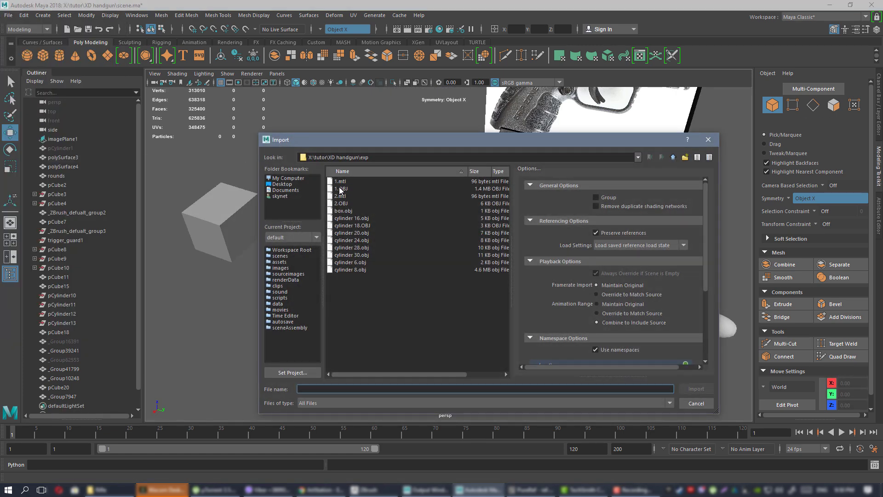
double_click(340, 188)
left_click_drag(414, 230, 409, 199, "alt")
left_click(475, 251)
key("f")
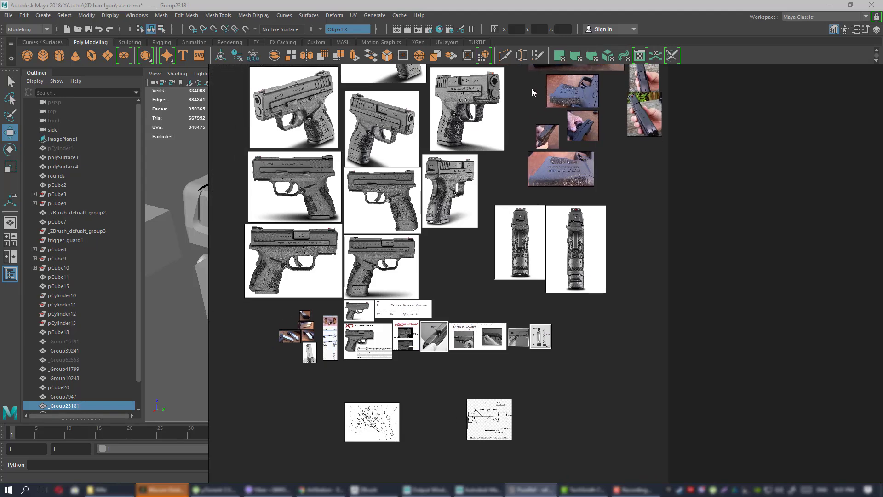
- Examine the muzzle ring and bore opening in the pistol reference photos, then return to the Maya scene
scroll(455, 153, "up", 10)
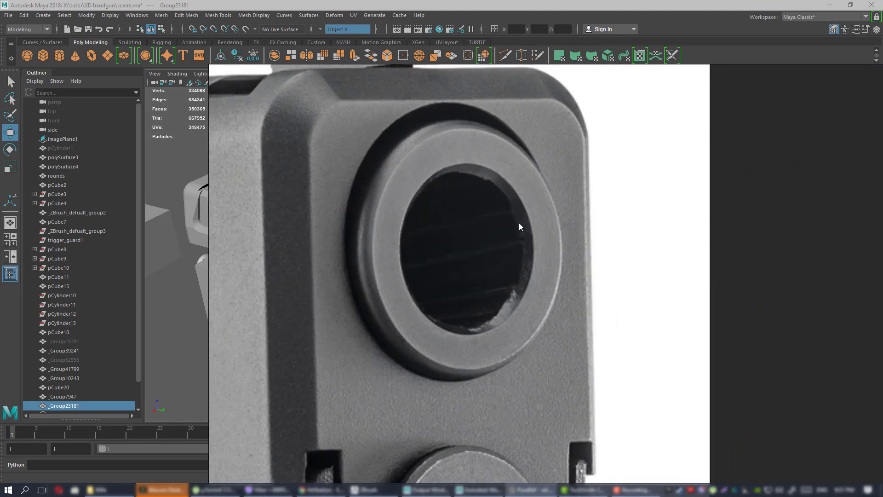
scroll(519, 224, "up", 2)
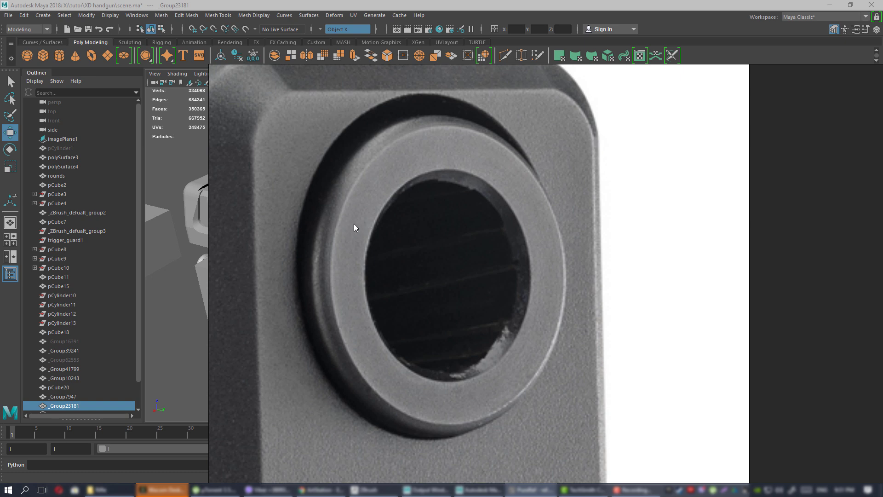
key("ctrl+m")
scroll(356, 202, "down", 3)
left_click_drag(356, 202, 396, 207, "alt")
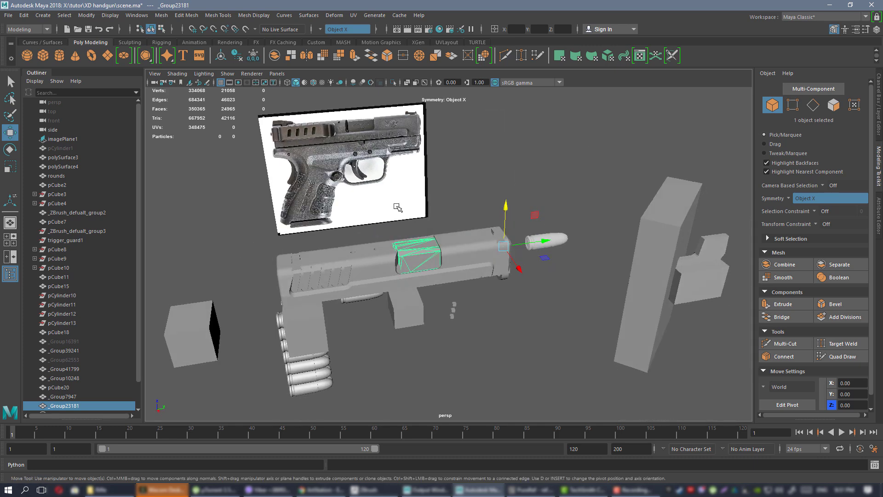
- Isolate the imported barrel, inspect its stepped bore from both ends against the muzzle reference, and restore the full scene
key("ctrl+1")
key("f")
left_click_drag(550, 310, 580, 318, "alt")
left_click(581, 319)
left_click_drag(381, 234, 528, 263, "alt")
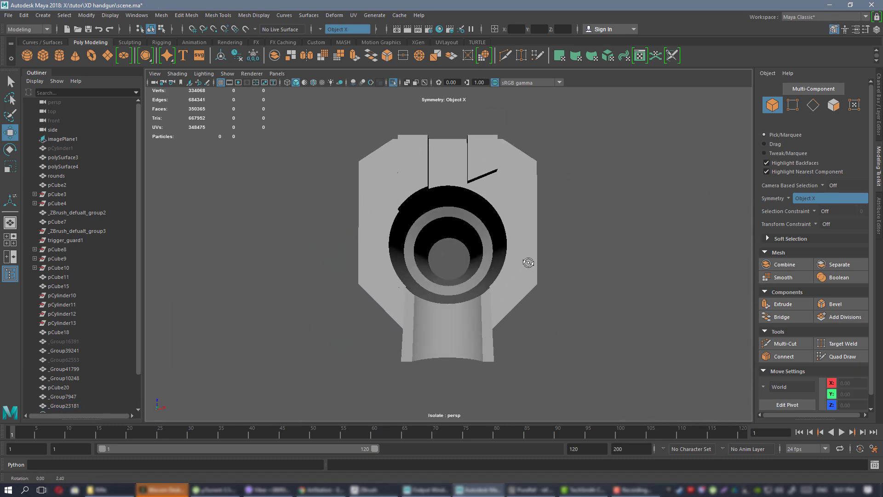
key("alt+Tab")
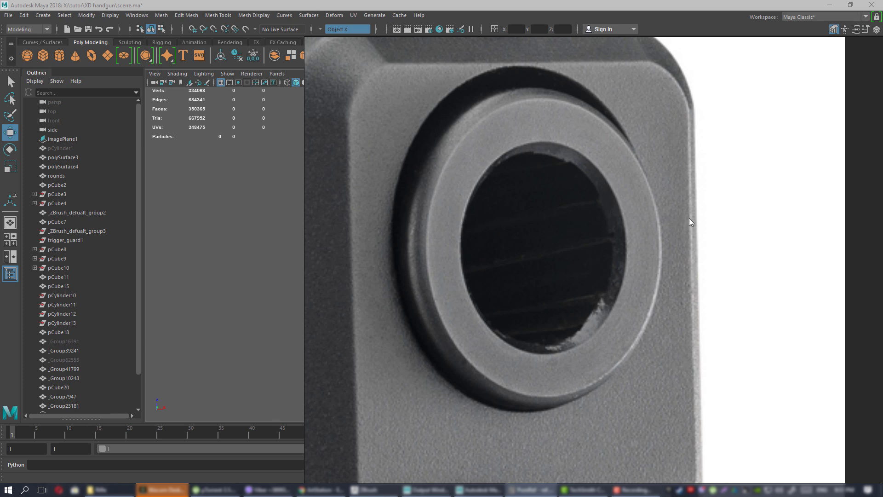
key("alt+Tab")
left_click_drag(504, 303, 553, 268, "alt")
right_click_drag(554, 268, 396, 259, "alt")
left_click_drag(396, 259, 298, 261, "alt")
left_click(462, 263)
left_click_drag(490, 259, 413, 322, "alt")
key("ctrl+1")
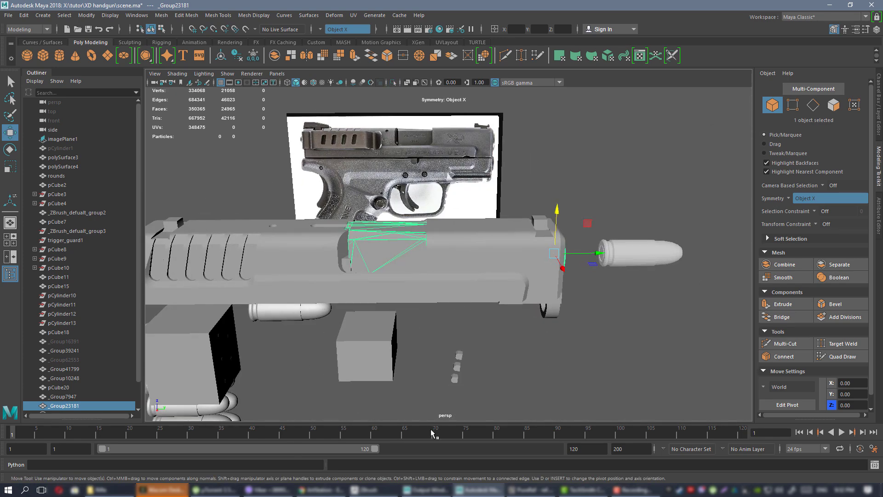
- Switch to ZBrush and export the bore cylinder subtool as 1.OBJ into the exp folder, replacing the existing file
left_click(375, 489)
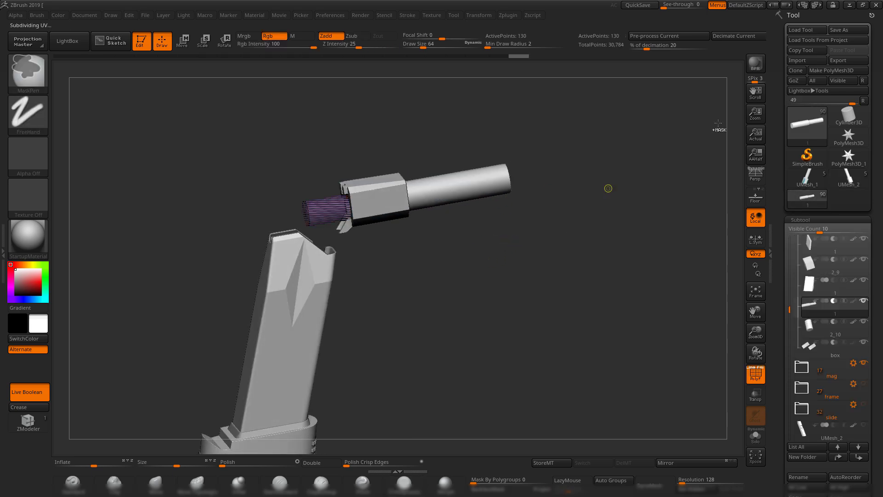
left_click(838, 60)
double_click(330, 171)
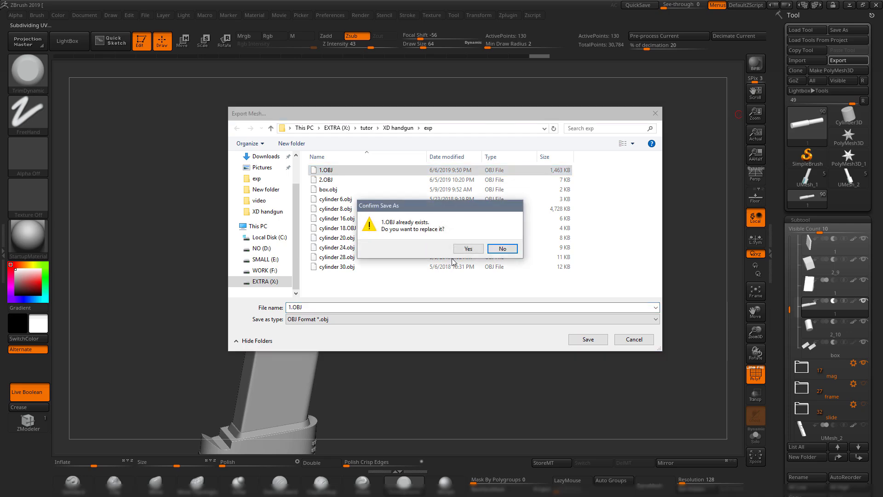
left_click(468, 248)
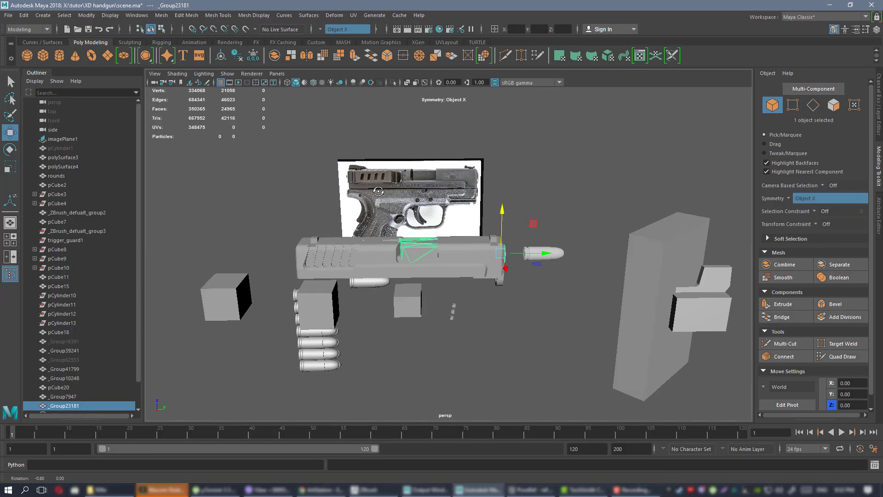
- Return to Maya and import the updated 1.OBJ from the exp folder to bring in the bore cylinder
key("ctrl+1")
key("f")
left_click(8, 15)
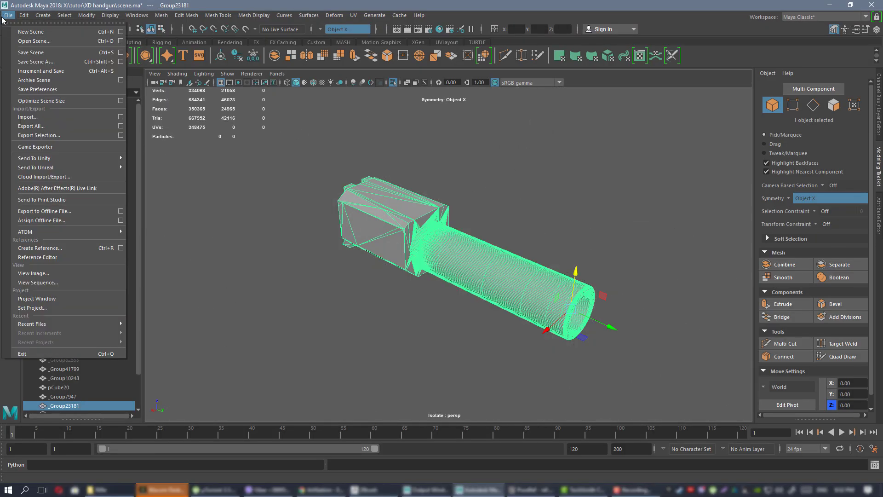
left_click(26, 118)
double_click(341, 180)
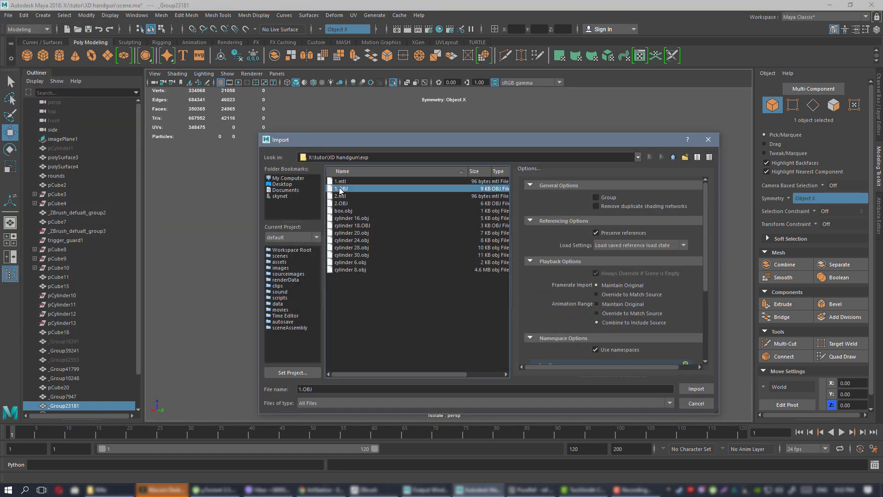
left_click_drag(386, 233, 484, 205, "alt")
- Show the full scene and hide the slide so that the barrel and the bore cylinder are exposed
key("ctrl+1")
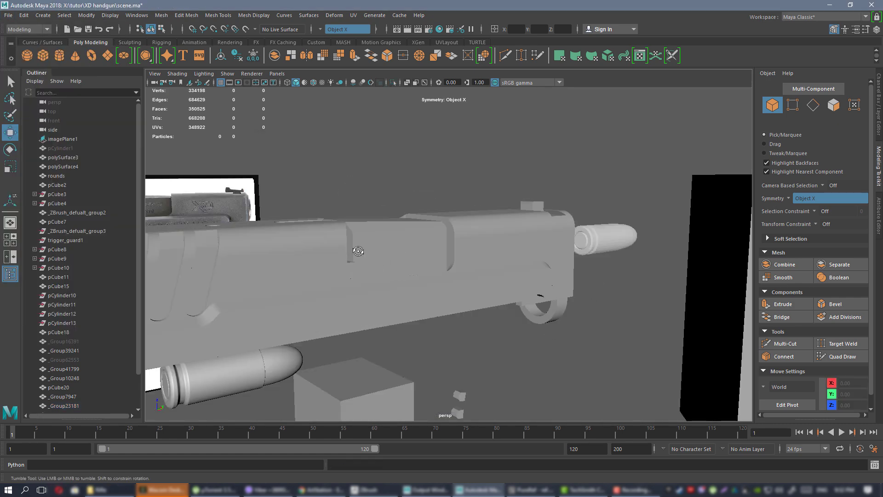
left_click_drag(358, 251, 351, 268, "alt")
left_click(384, 263)
left_click(287, 289)
key("h")
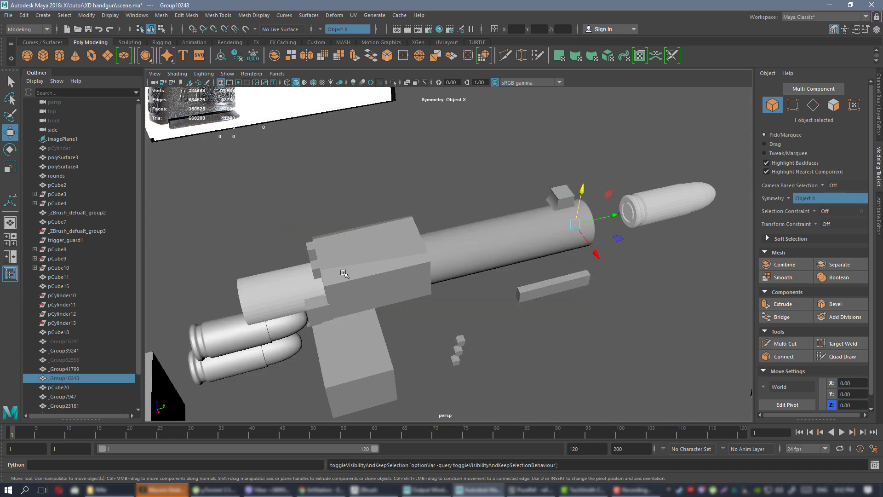
left_click_drag(282, 296, 331, 266, "alt")
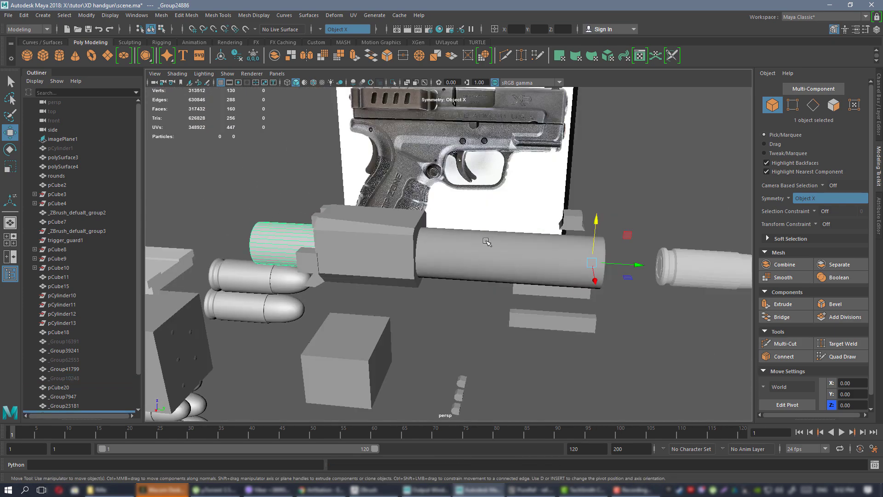
- Center the bore cylinder's pivot and move it about 5.65 units along Y, out past the barrel's muzzle
left_click(316, 42)
left_click(193, 55)
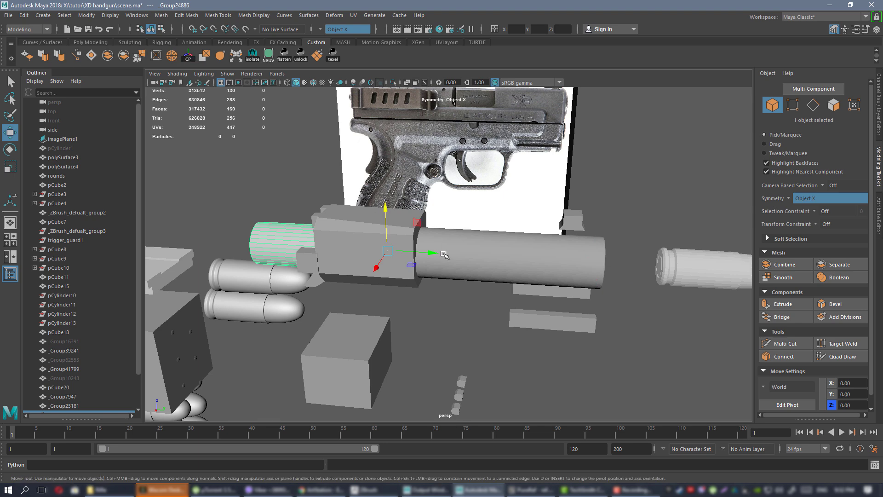
left_click_drag(443, 254, 858, 260)
- Isolate the barrel together with the bore cylinder and inspect both pieces from several angles
left_click(589, 277, "shift")
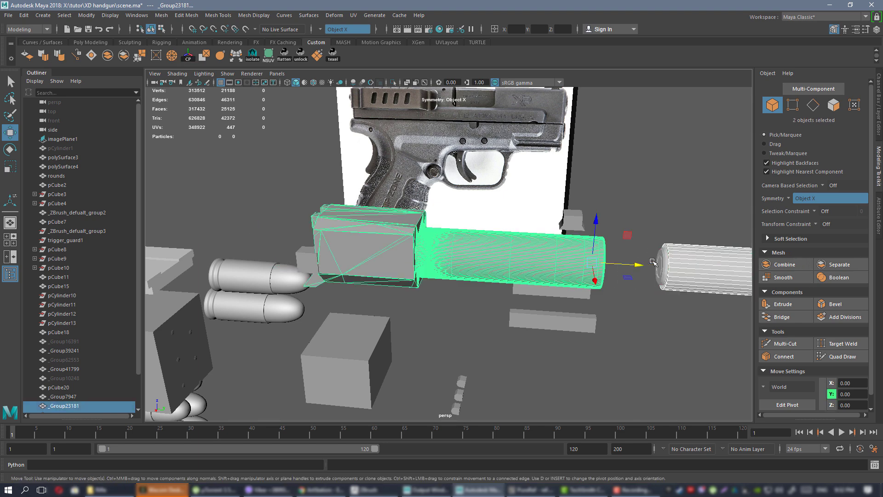
key("ctrl+1")
scroll(505, 206, "up", 3)
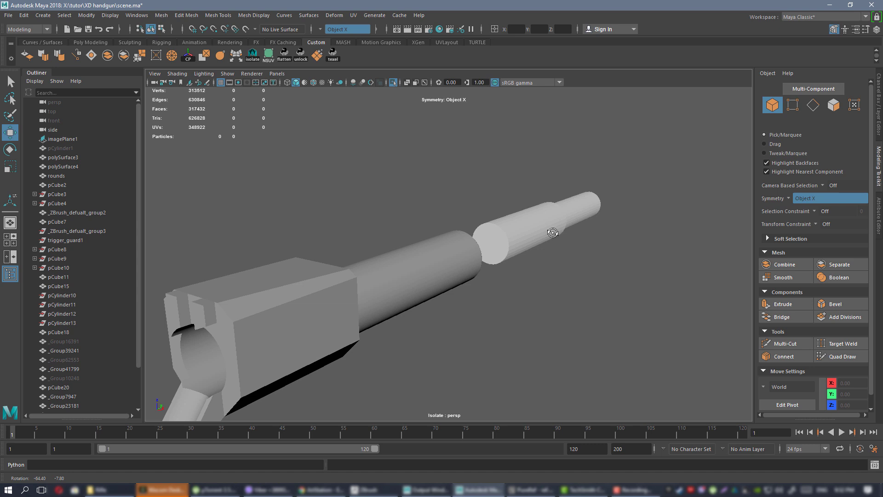
left_click_drag(553, 232, 533, 237, "alt")
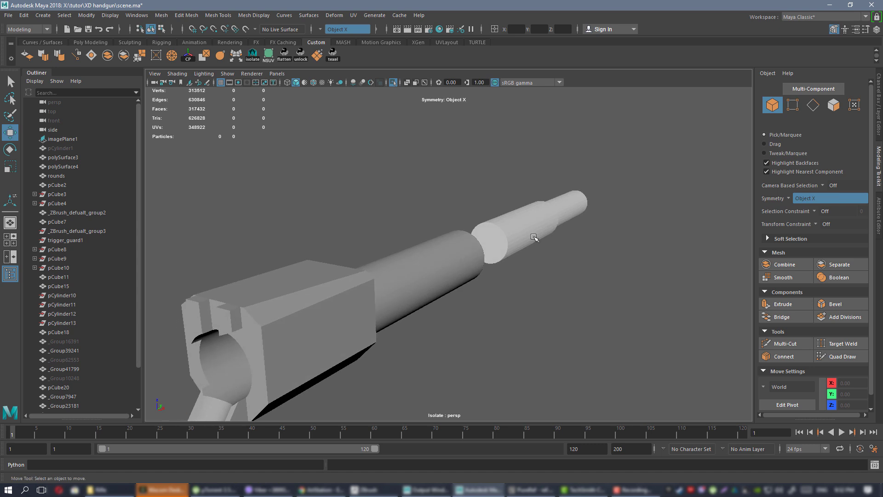
left_click_drag(495, 267, 396, 230, "alt")
right_click_drag(396, 230, 455, 275, "alt")
left_click_drag(455, 275, 393, 243, "alt")
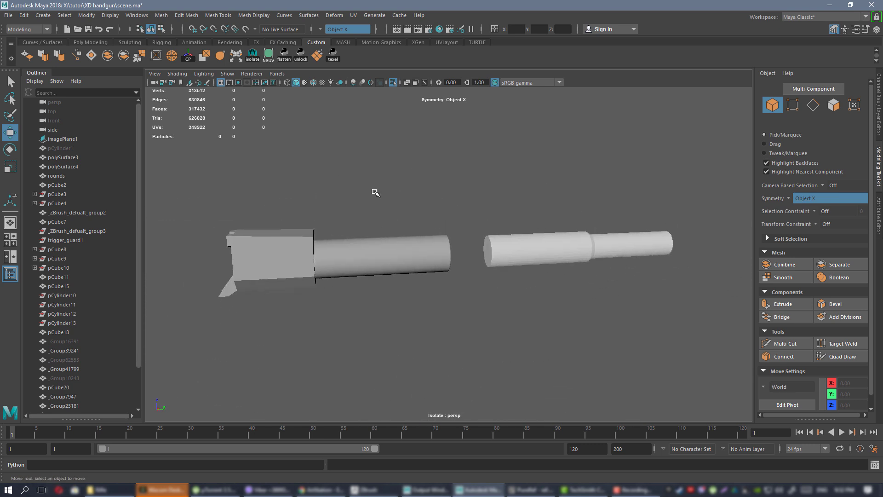
left_click_drag(389, 197, 508, 312, "alt")
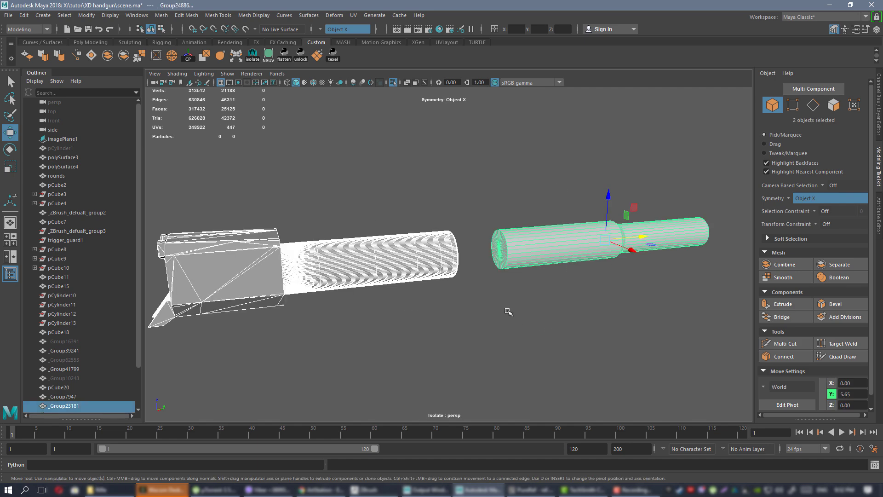
- Isolate the barrel and bore cylinder in the front view and examine their circular profiles with wireframe on shaded
key("space")
key("space")
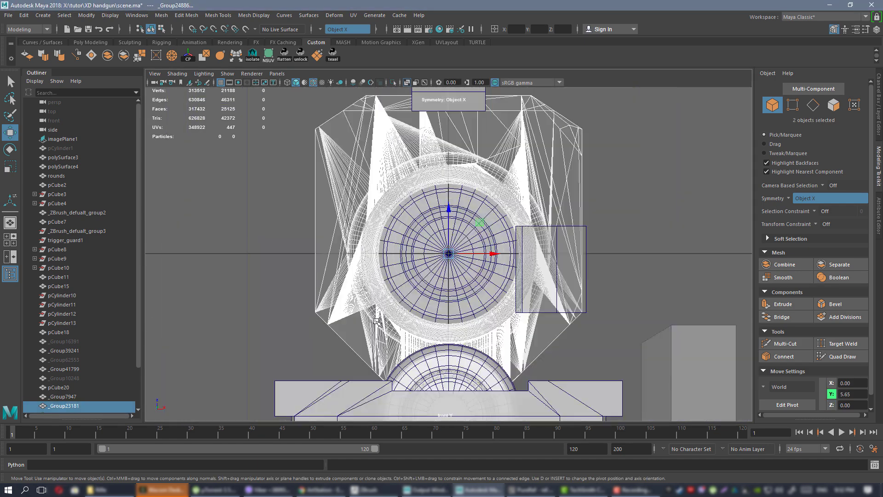
left_click(633, 248)
scroll(420, 89, "up", 2)
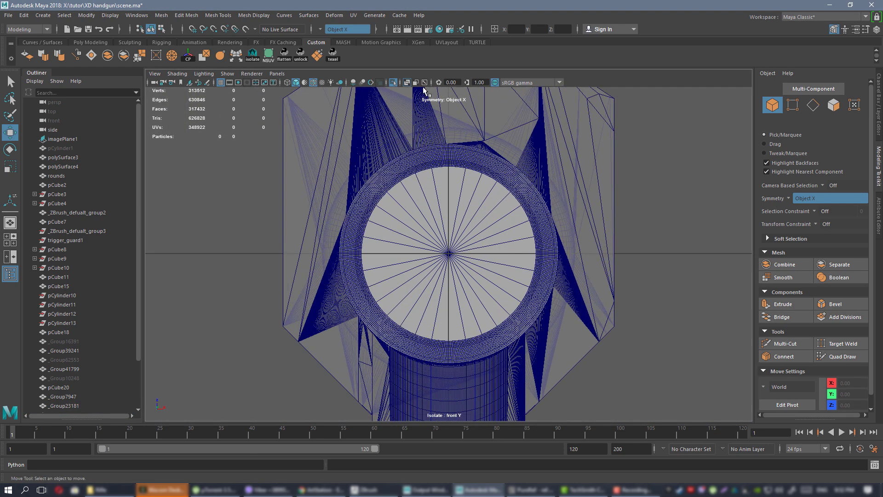
scroll(461, 198, "down", 6)
left_click(313, 82)
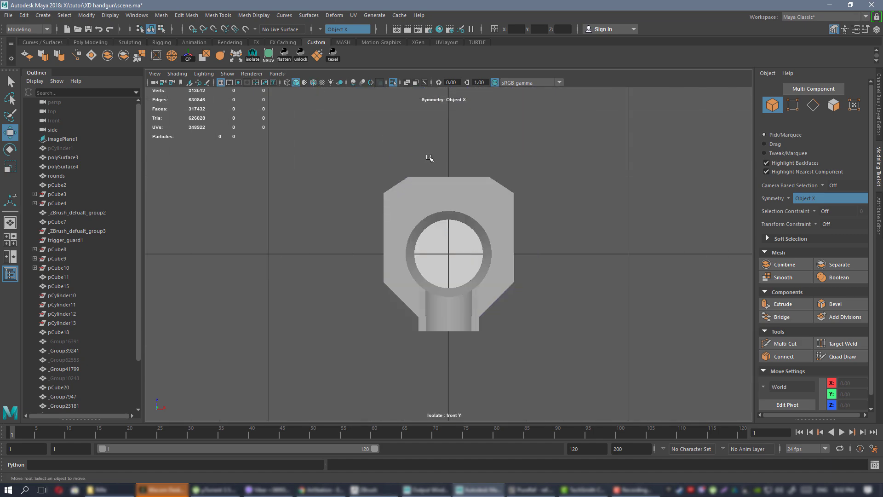
scroll(475, 234, "up", 5)
left_click(313, 82)
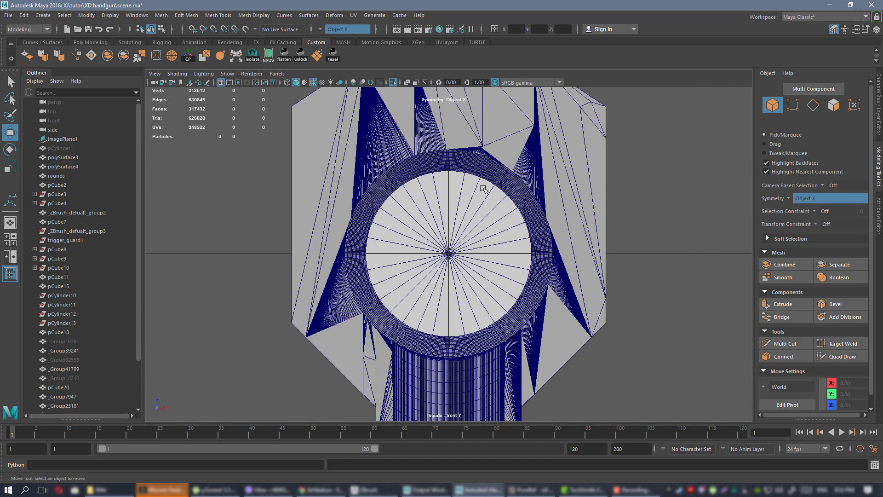
scroll(574, 267, "up", 3)
scroll(571, 269, "down", 4)
scroll(478, 216, "up", 5)
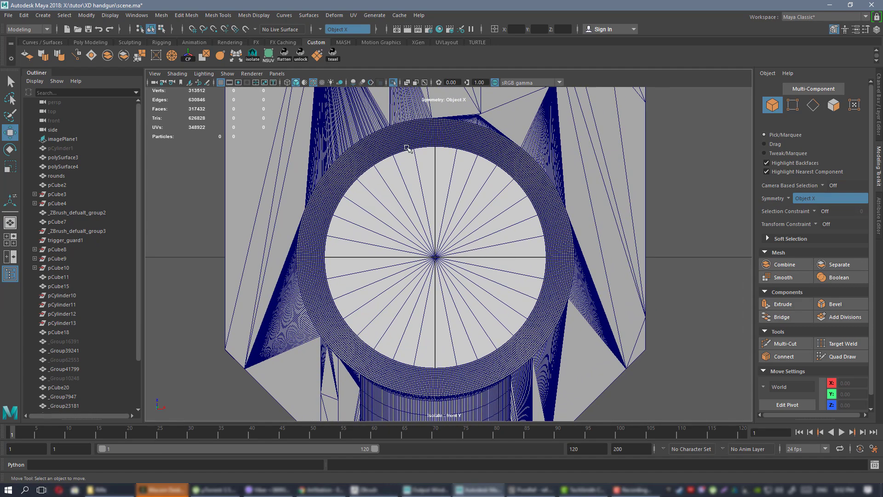
middle_click_drag(446, 180, 416, 189, "alt")
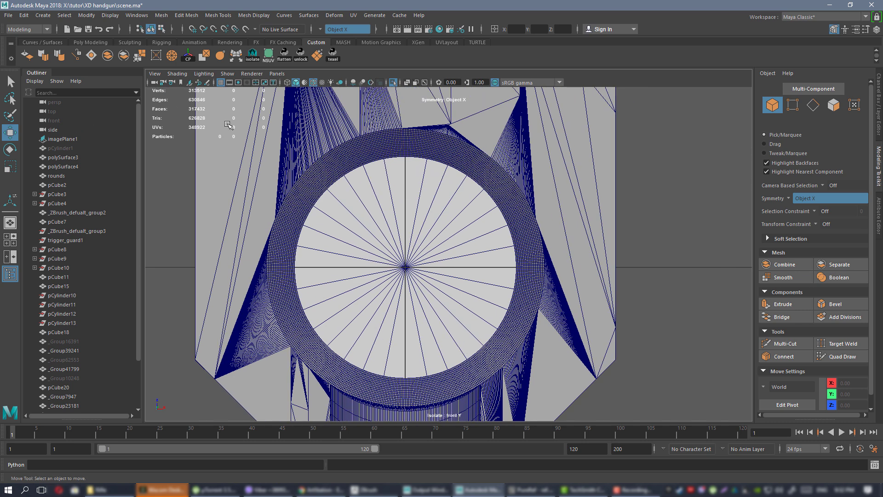
- Create a polygon cube and move it about -3.7 units along Y, beyond the rear of the barrel
left_click(86, 42)
left_click(44, 54)
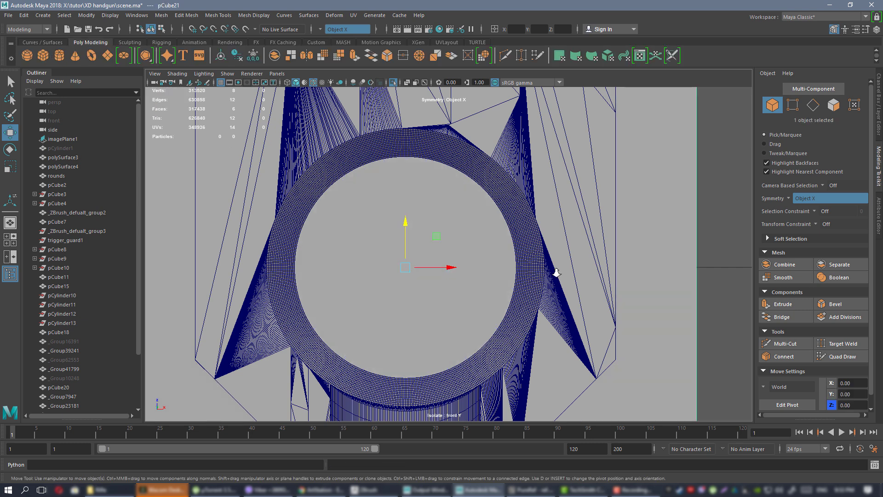
right_click_drag(556, 273, 810, 414, "alt")
key("w")
key("space")
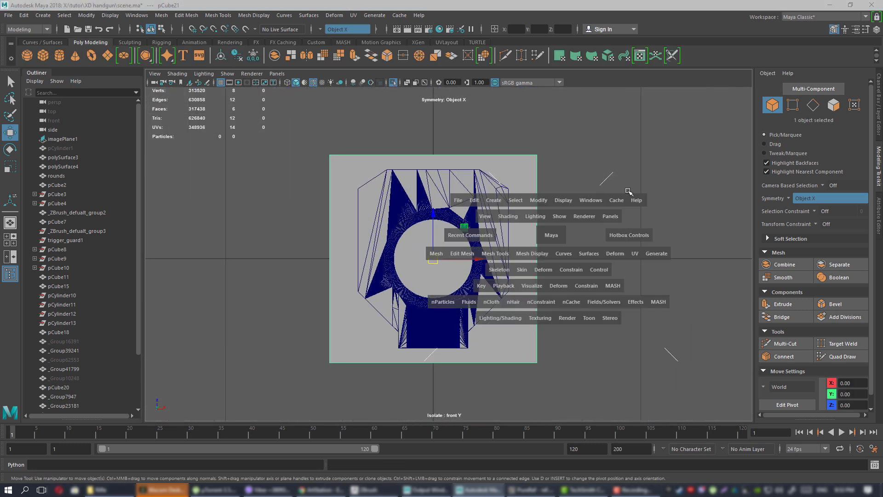
key("space")
left_click_drag(487, 256, 182, 243)
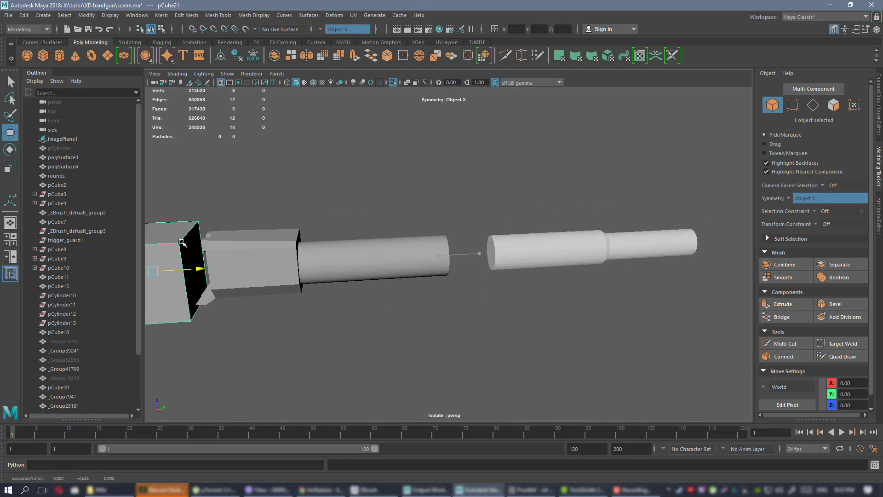
key("space")
key("space")
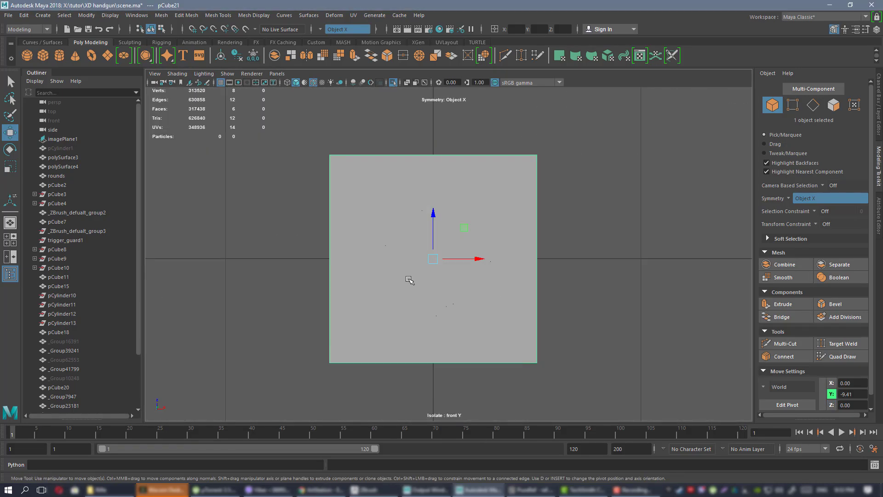
key("space")
key("f")
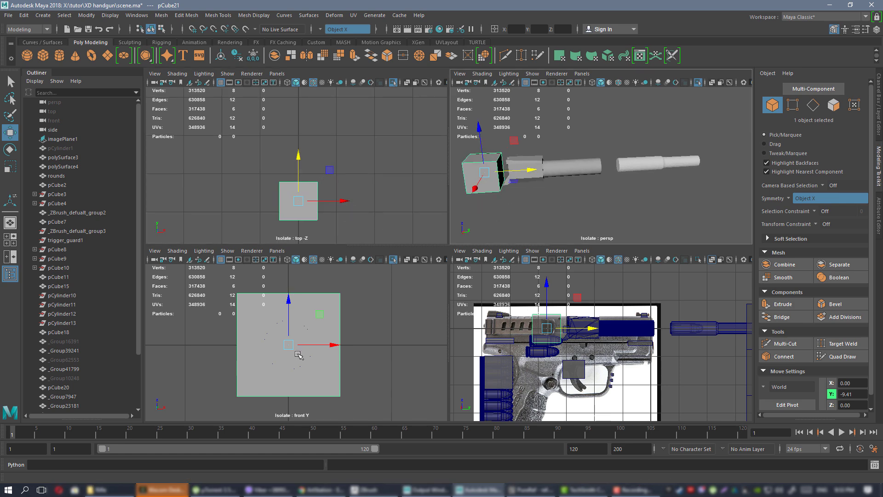
- Scale the cube uniformly to about 0.12 and raise it about 0.14 units along Z toward the bore's upper edge
key("r")
left_click_drag(288, 345, 237, 351)
key("space")
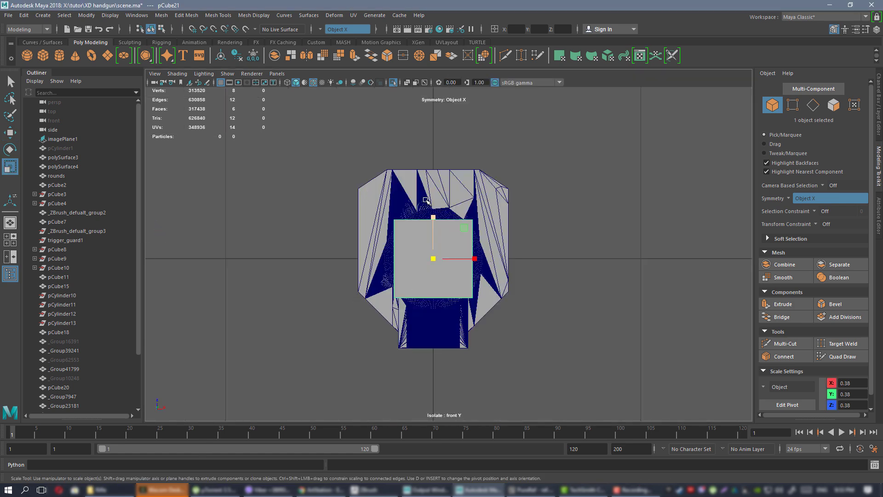
key("f")
left_click_drag(415, 266, 329, 268)
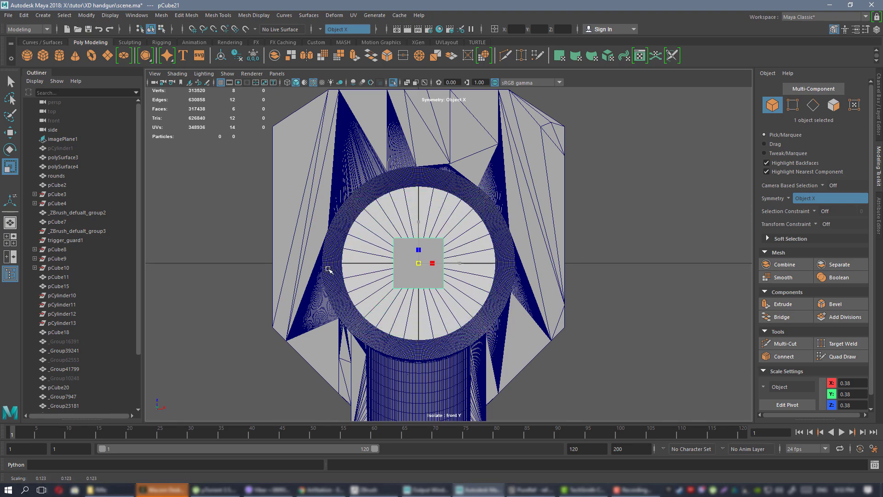
key("w")
scroll(409, 247, "up", 3)
middle_click_drag(410, 248, 407, 151)
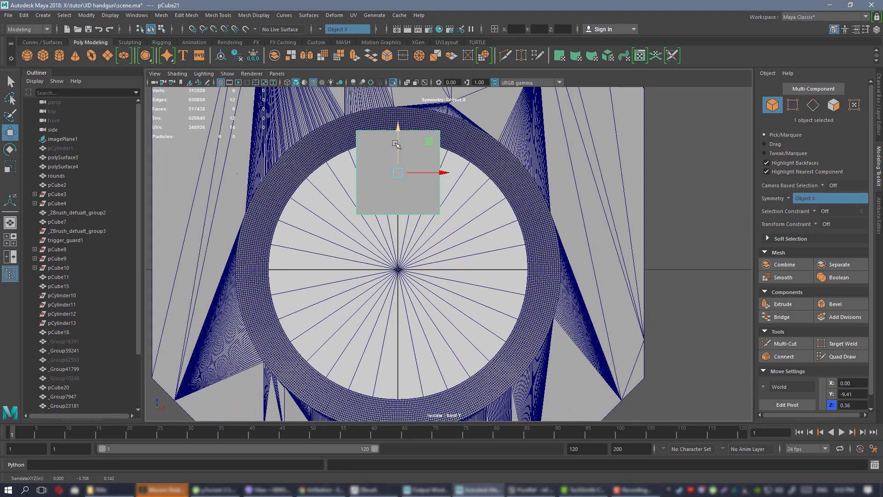
scroll(408, 151, "up", 4)
scroll(443, 235, "up", 2)
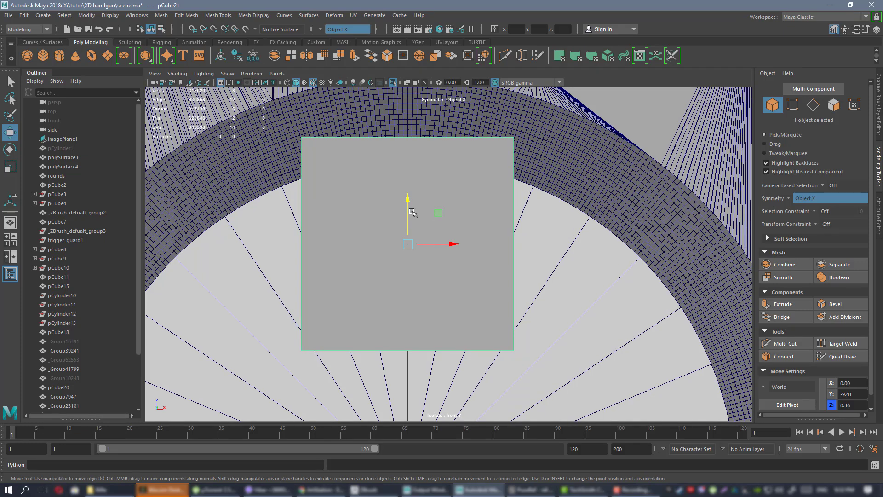
- Scale the cube uniformly to 0.077 and raise it slightly until its top meets the bore's upper edge
key("r")
left_click_drag(408, 244, 348, 246)
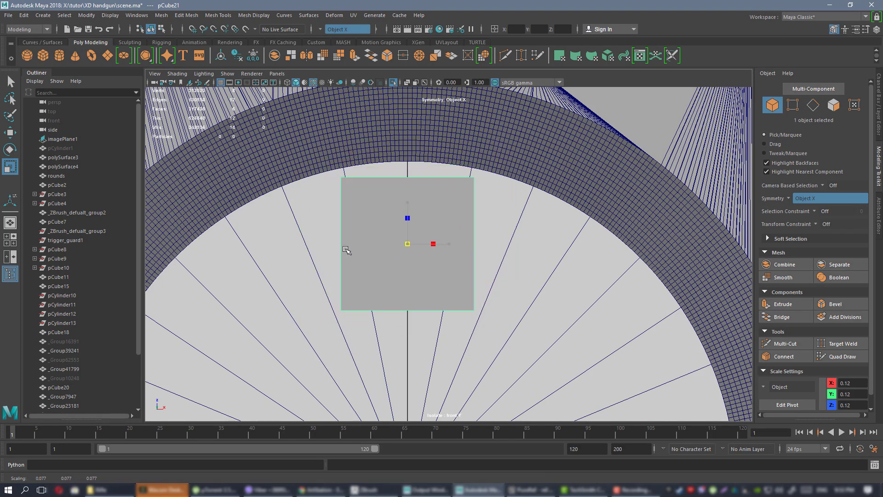
key("w")
left_click_drag(408, 229, 408, 207)
scroll(434, 207, "down", 6)
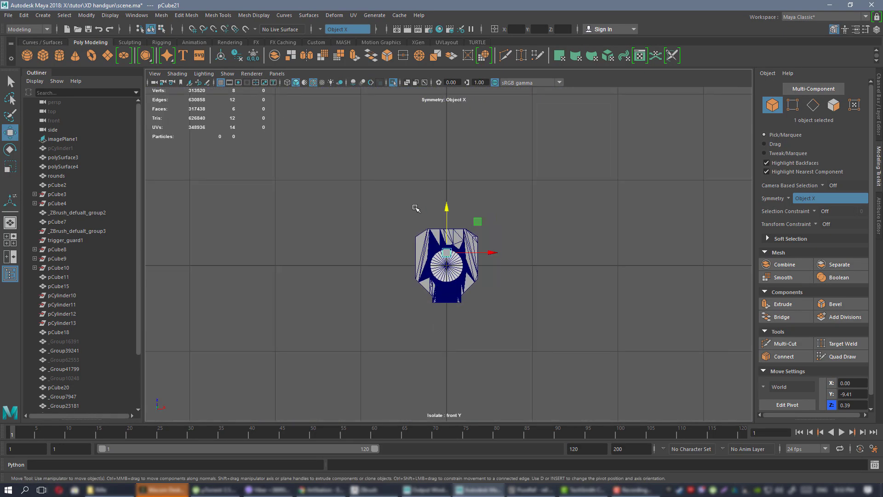
scroll(563, 300, "up", 4)
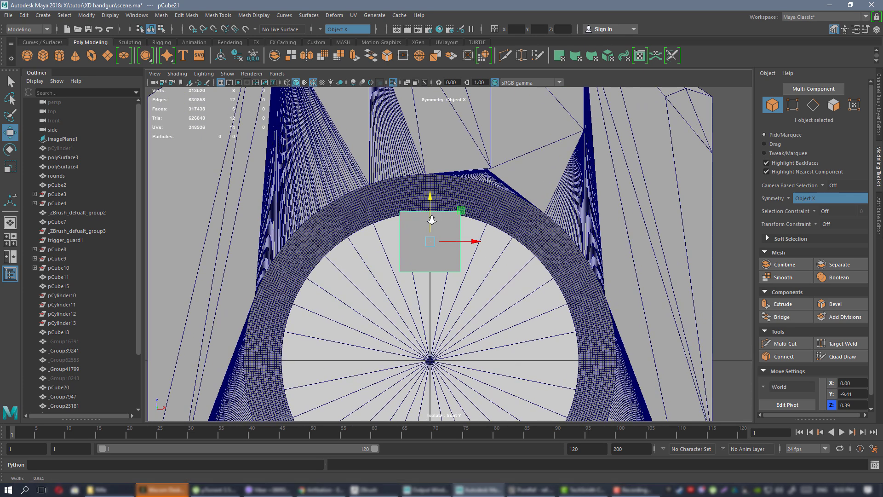
- Raise the cube to about 0.238 units in Z so that it overlaps the upper part of the barrel's ring wall
scroll(435, 221, "down", 4)
left_click_drag(442, 227, 441, 150)
scroll(508, 223, "up", 3)
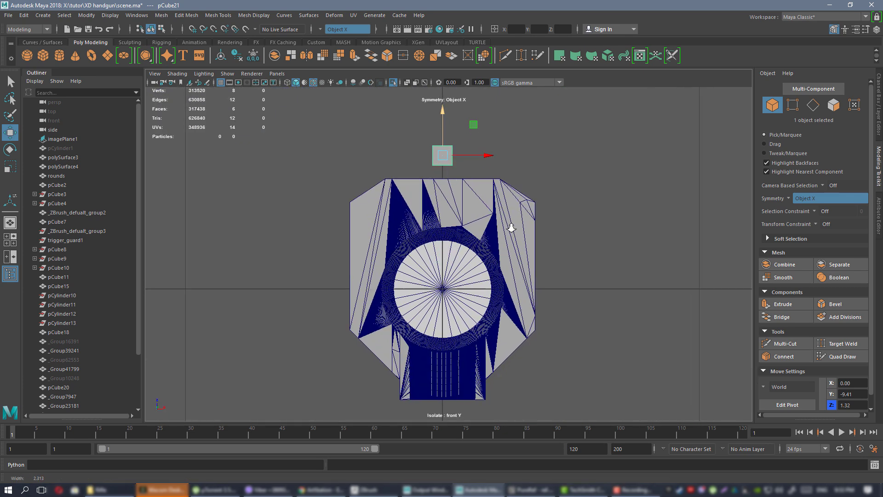
right_click_drag(545, 259, 546, 261, "alt")
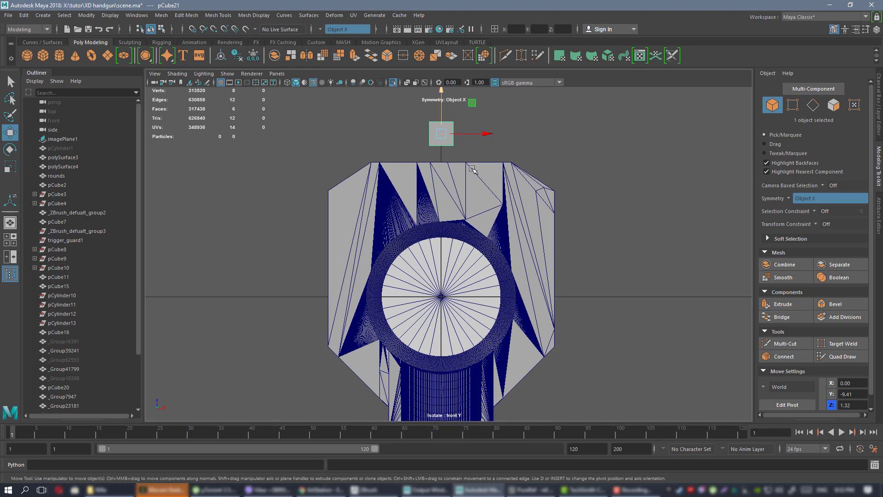
left_click_drag(442, 109, 454, 196)
right_click_drag(454, 197, 516, 162)
scroll(461, 217, "up", 1)
scroll(451, 210, "up", 2)
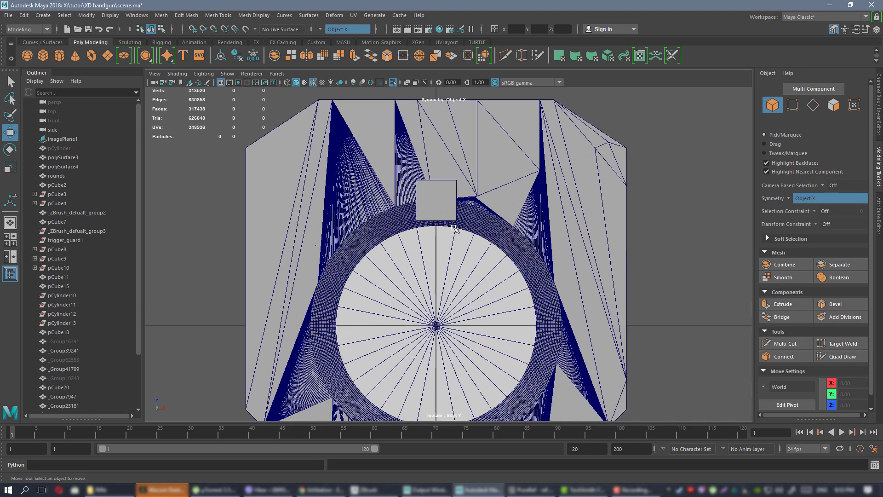
- Widen the cube along X to a scale of about 0.09
scroll(432, 204, "down", 2)
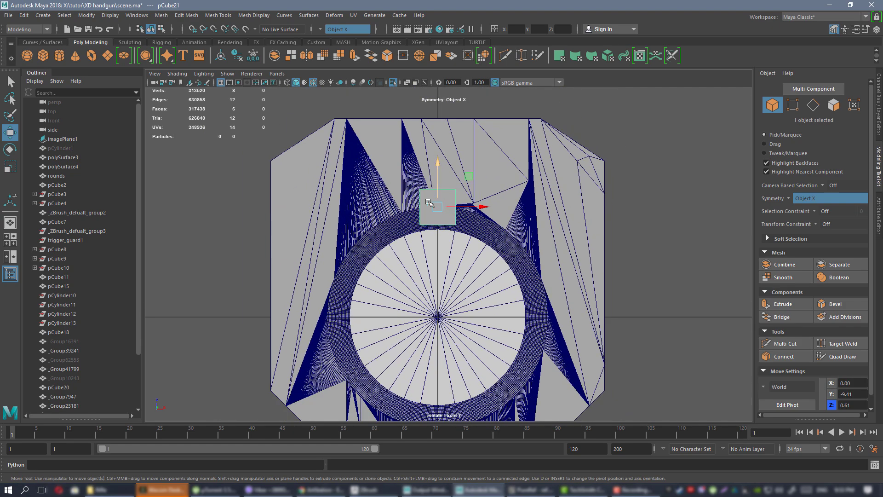
key("r")
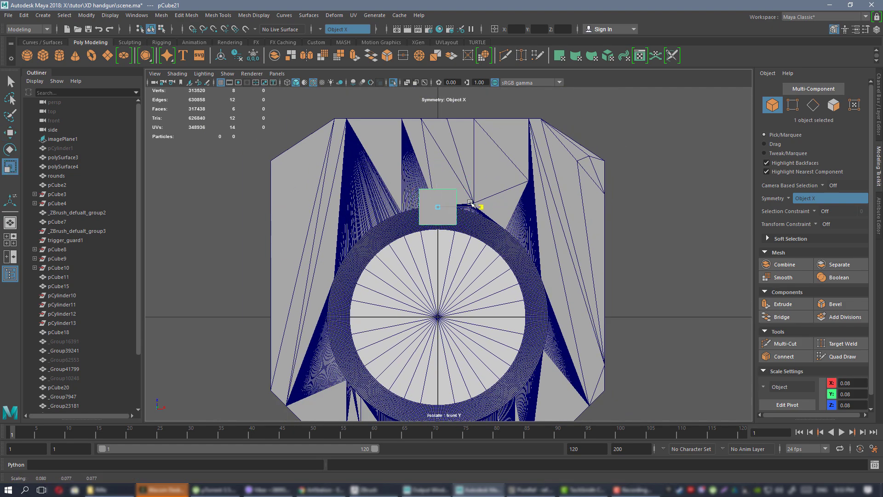
scroll(511, 248, "up", 1)
scroll(511, 248, "down", 2)
scroll(486, 252, "up", 3)
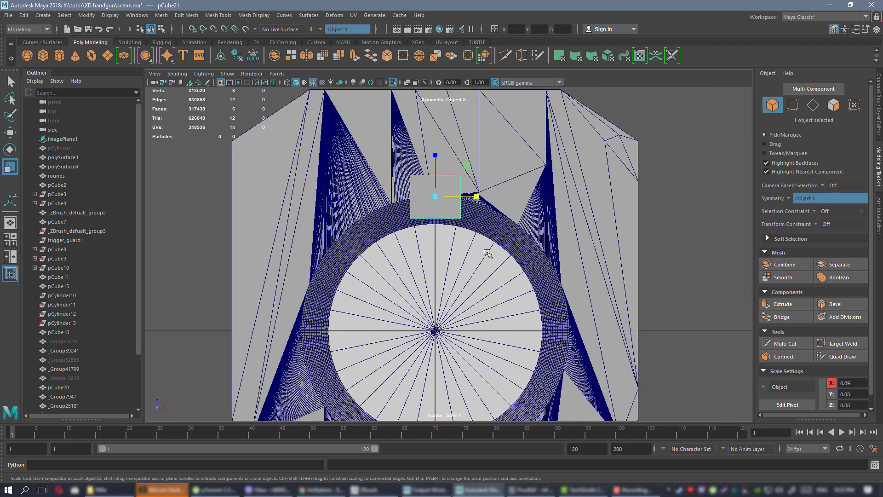
- Examine the barrel's front profile with the cube and compare it with the muzzle reference photo in PureRef
scroll(536, 293, "down", 1)
scroll(483, 246, "down", 3)
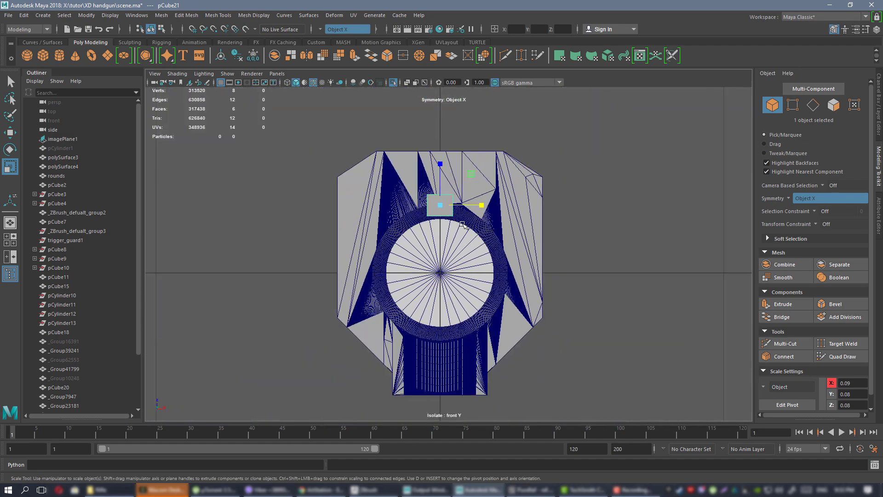
scroll(439, 217, "up", 1)
scroll(439, 217, "up", 1)
right_click_drag(483, 249, 466, 239, "alt")
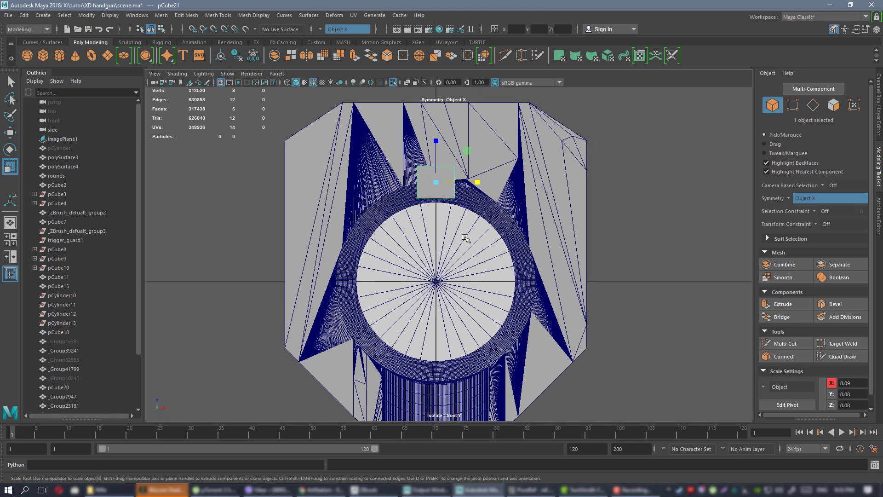
middle_click_drag(459, 229, 470, 227, "alt")
right_click_drag(468, 223, 493, 240, "alt")
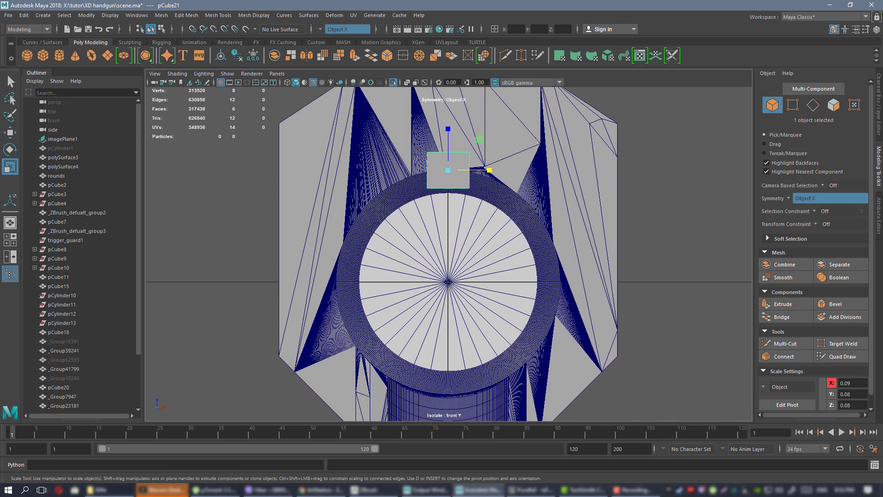
key("alt+Tab")
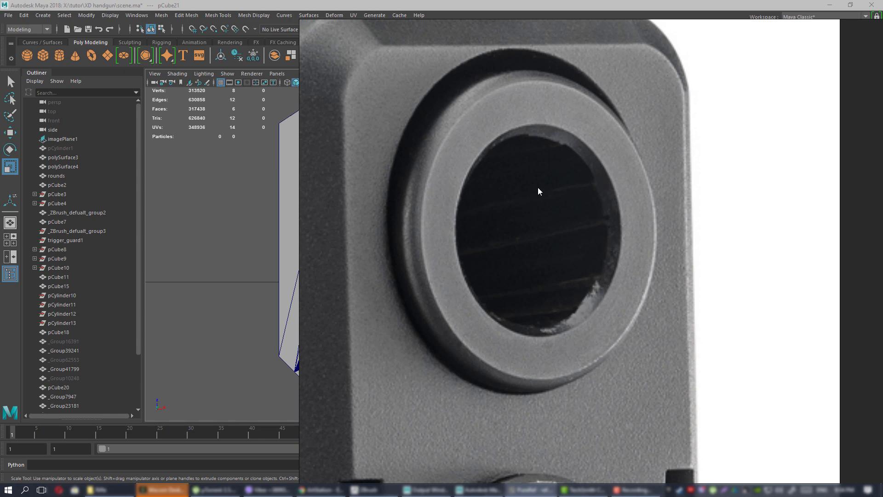
right_click_drag(538, 188, 882, 205)
mouse_move(462, 228)
right_mouse_down("alt")
mouse_move(456, 214)
mouse_move(462, 222)
right_mouse_up("alt")
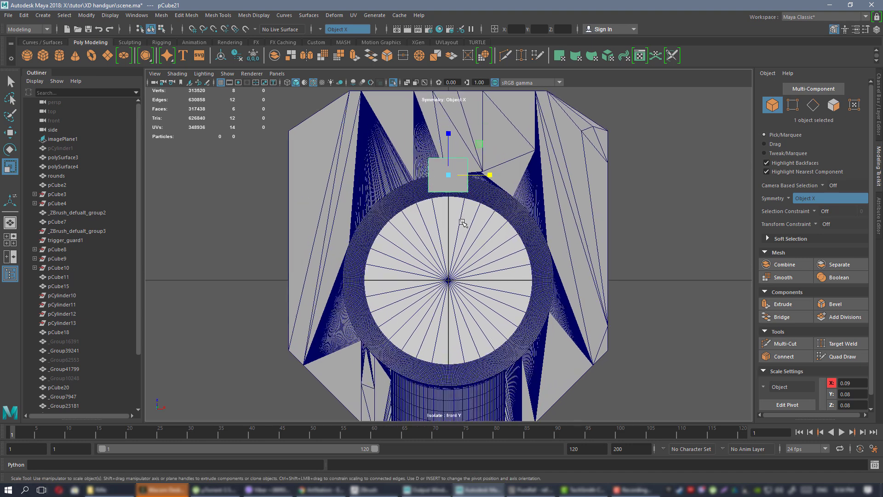
right_click_drag(882, 257, 655, 269)
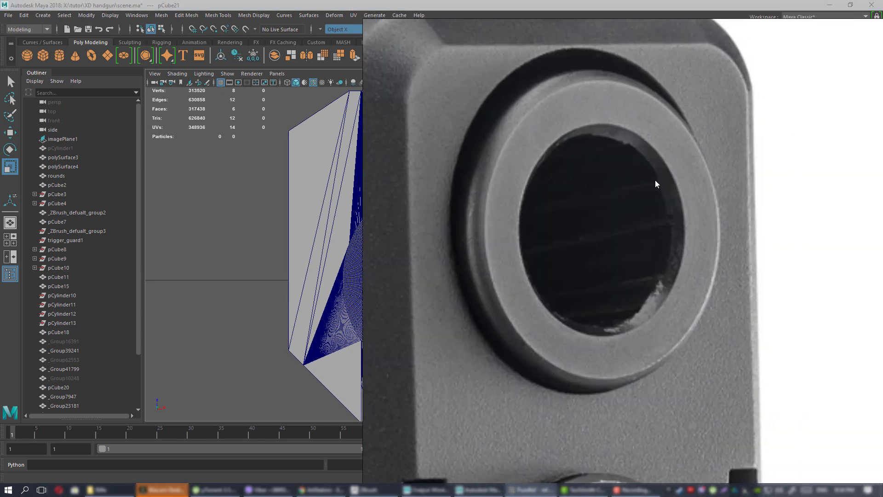
right_click_drag(539, 219, 882, 220)
- Create a polygon cylinder at the bore's center and set its axis subdivisions to 12
left_click(59, 56)
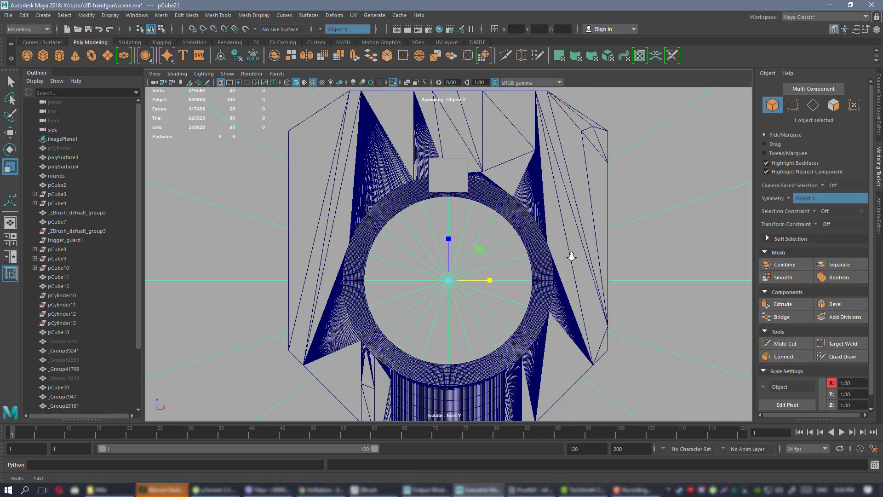
key("f")
left_click(876, 119)
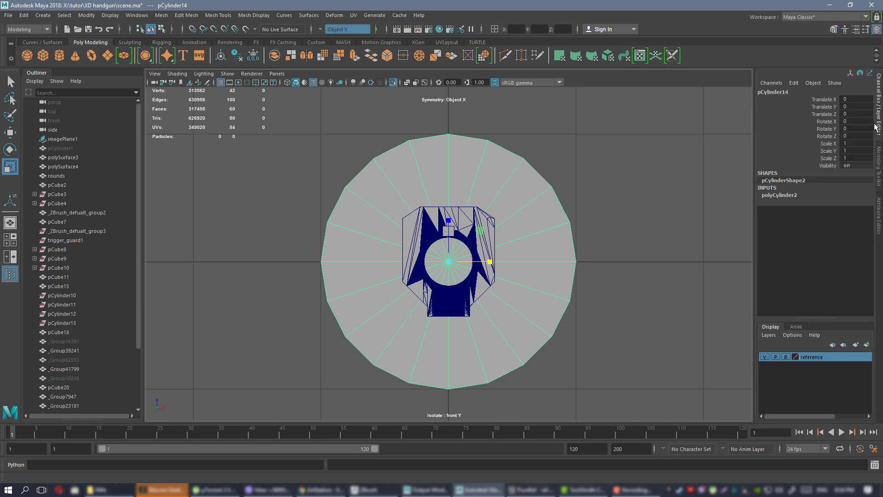
left_click(780, 196)
left_click(813, 217)
middle_click_drag(641, 187, 606, 182)
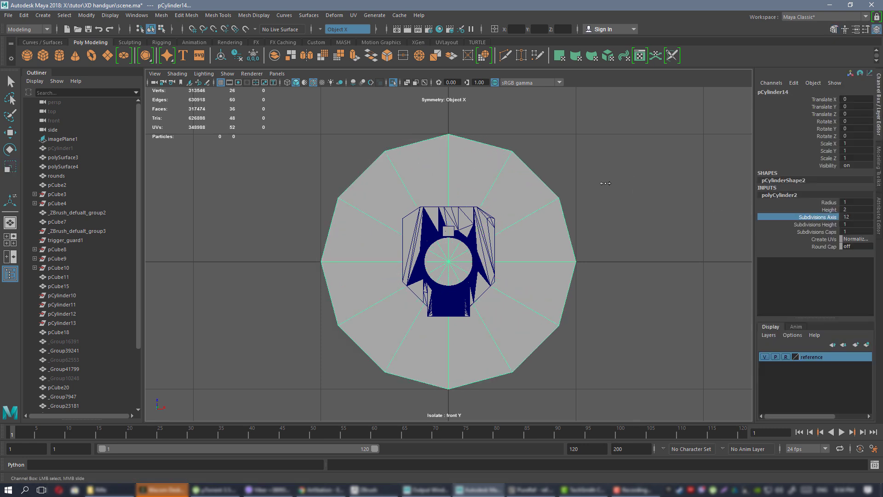
key("f")
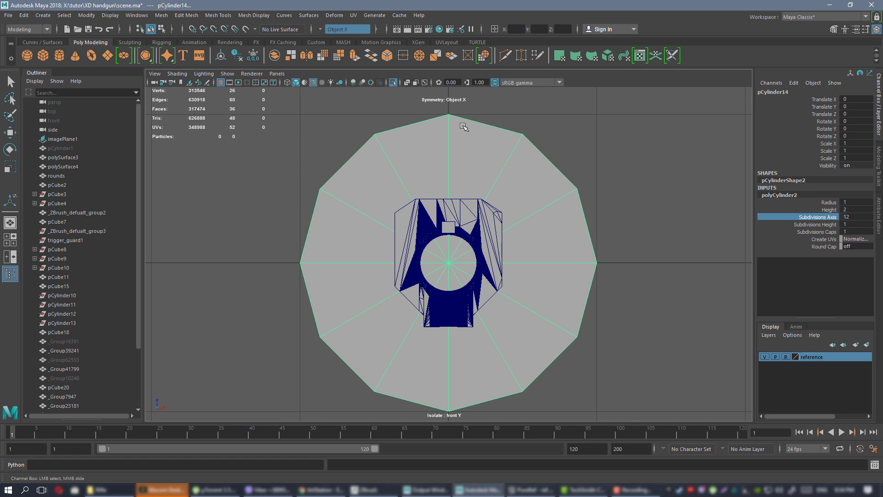
- Scale the 12-sided cylinder uniformly to about 0.17 so that it fits just inside the bore
key("r")
left_click_drag(448, 263, 230, 283)
scroll(508, 268, "up", 9)
middle_click_drag(520, 213, 450, 213, "alt")
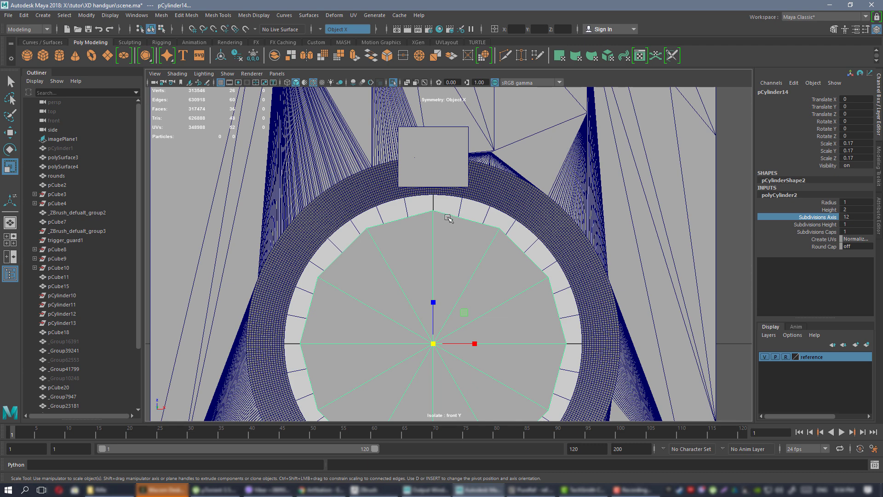
right_click_drag(449, 218, 497, 248, "alt")
- Rotate the 12-sided cylinder about -15.4 degrees around Y so that a flat side faces the cube
key("e")
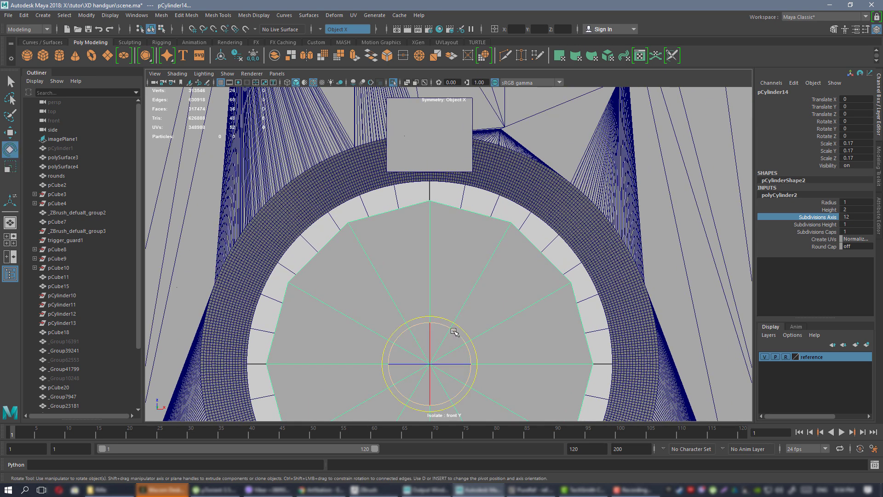
left_click_drag(454, 322, 442, 319)
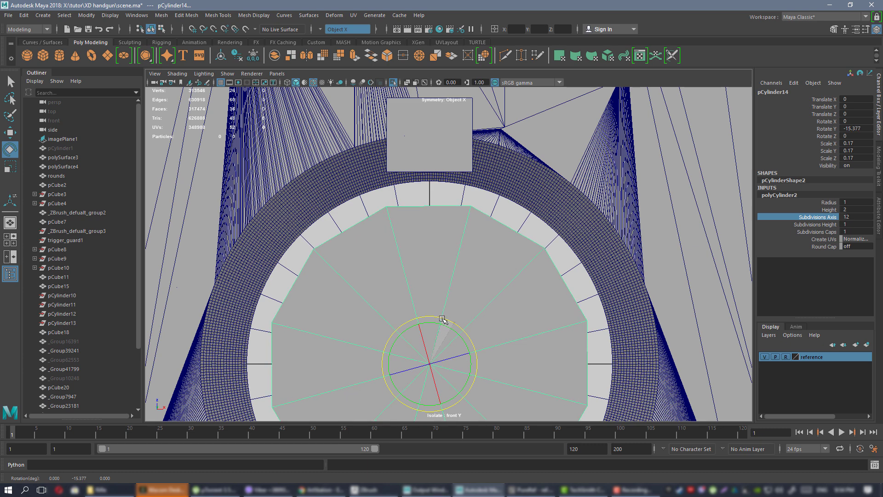
right_click_drag(504, 259, 527, 275, "alt")
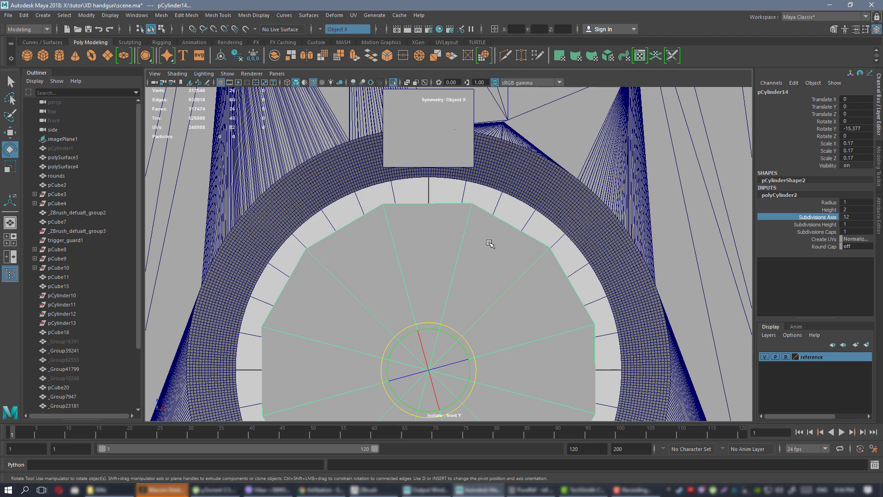
middle_click_drag(490, 244, 432, 230, "alt")
mouse_move(432, 230)
right_mouse_down("alt")
mouse_move(422, 200)
mouse_move(441, 219)
right_mouse_up("alt")
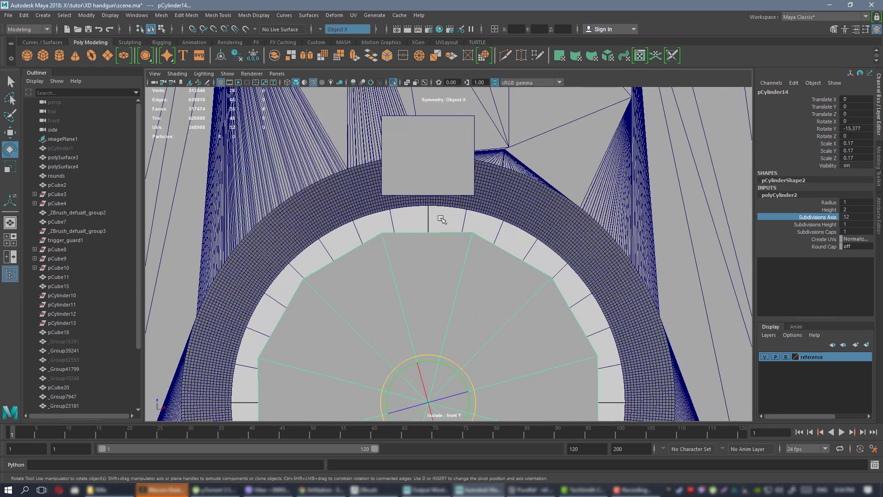
- Narrow the cube to a scale of 0.089 in X to match the width of the cylinder's upper side
left_click(435, 165)
key("r")
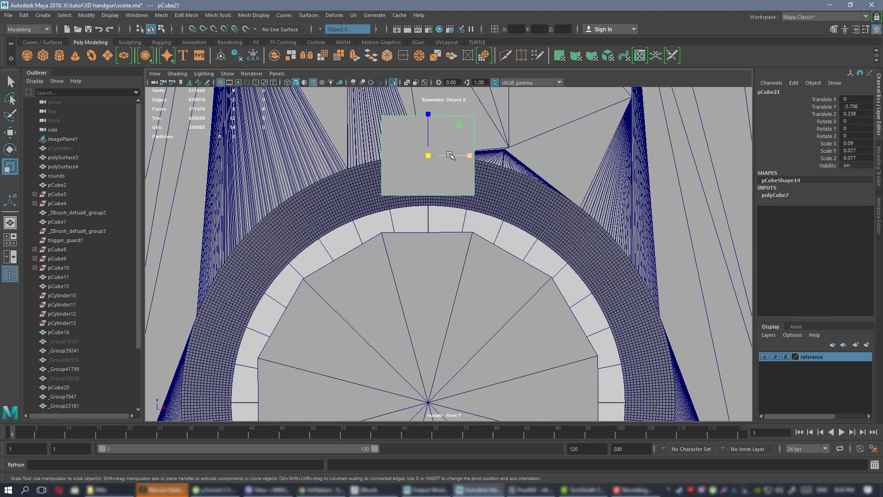
left_click_drag(452, 156, 451, 156)
right_click_drag(475, 291, 460, 299, "alt")
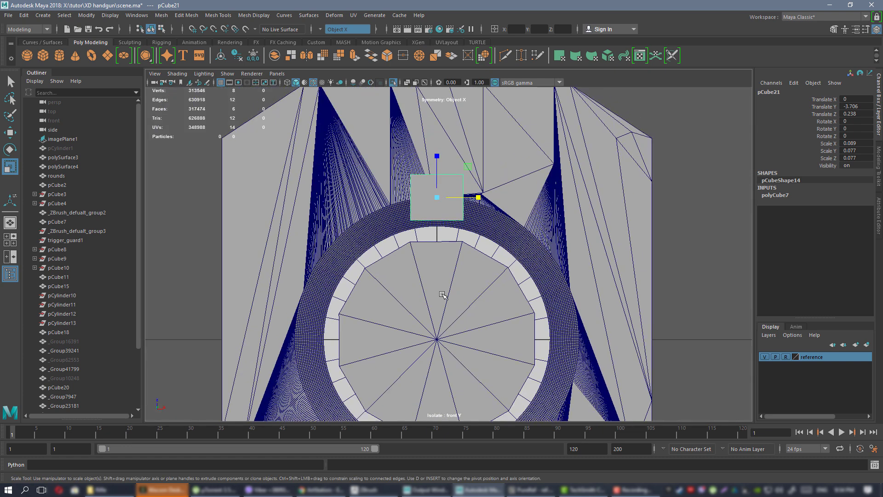
- Delete the 12-sided guide cylinder and lower the cube to Translate Z 0.151, against the inner edge of the bore wall
left_click(442, 294)
key("Delete")
left_click(444, 210)
key("w")
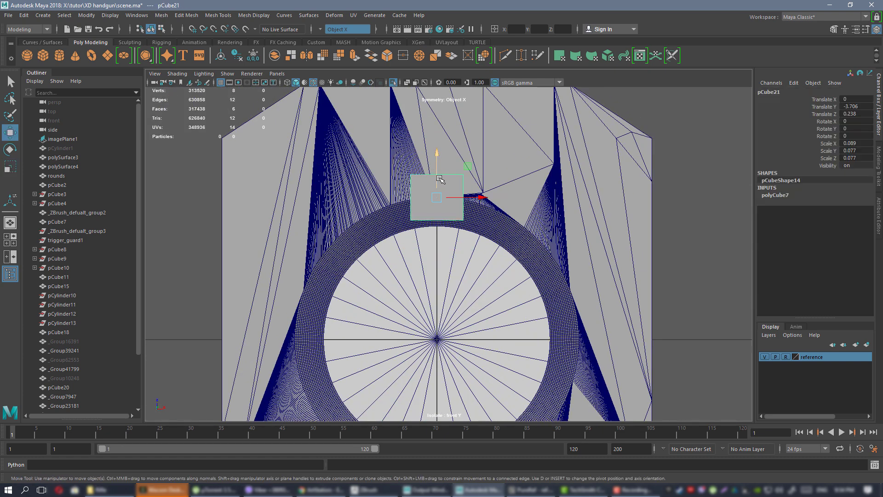
left_click_drag(440, 175, 440, 225)
mouse_move(440, 225)
right_mouse_down("alt")
mouse_move(432, 205)
mouse_move(449, 222)
right_mouse_up("alt")
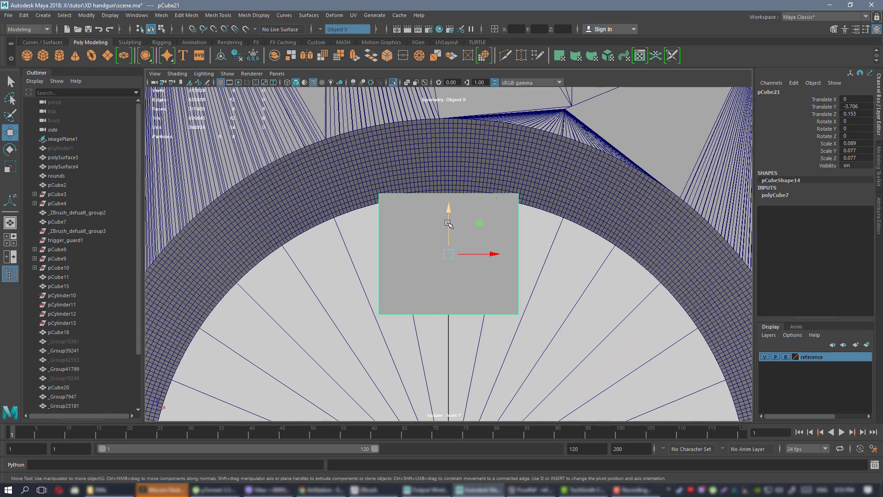
scroll(442, 202, "down", 6)
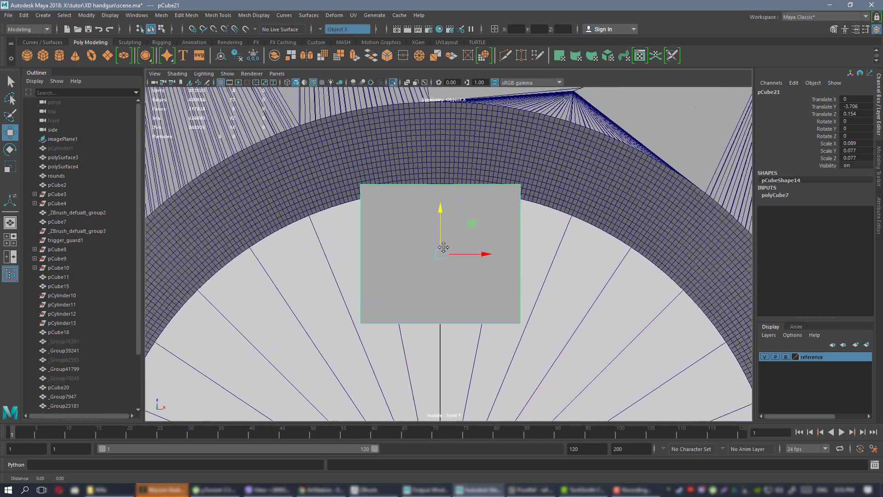
scroll(440, 237, "up", 5)
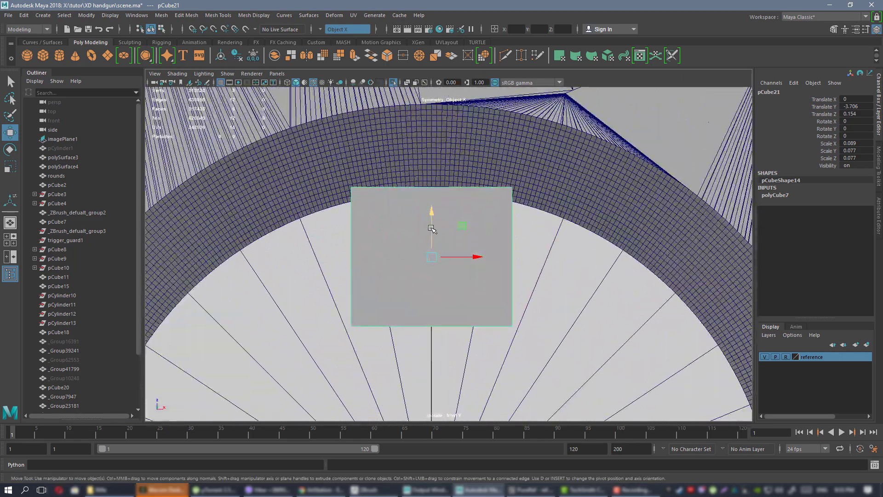
left_click_drag(432, 202, 431, 280)
middle_click_drag(431, 280, 444, 233)
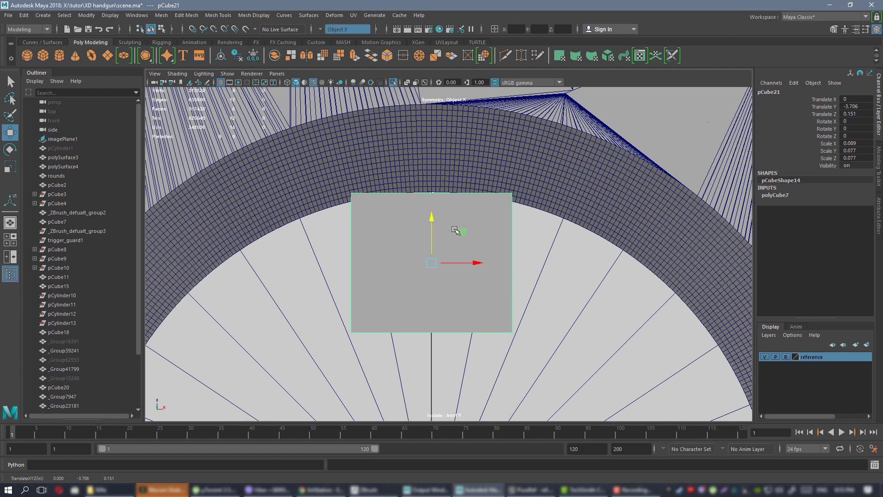
- Connect the cube's four horizontal edges with 1 segment to add a vertical edge loop through its middle
right_click_drag(454, 230, 453, 195)
left_click_drag(430, 150, 437, 349)
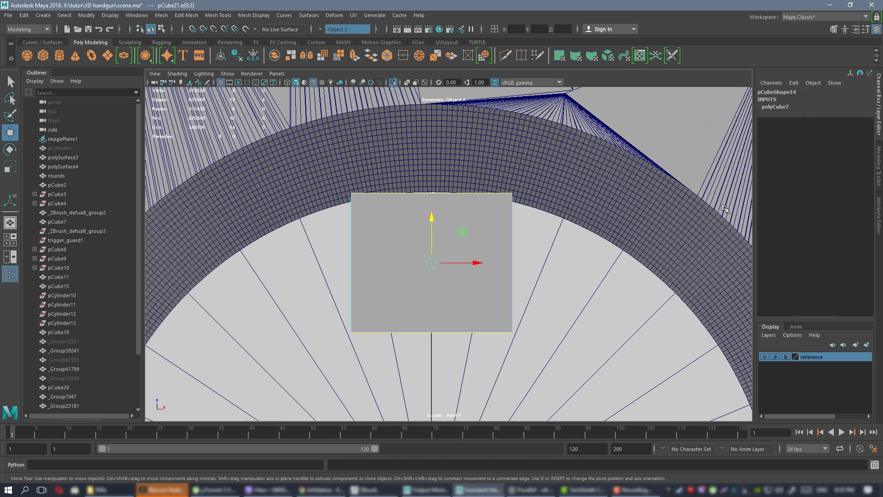
left_click(876, 167)
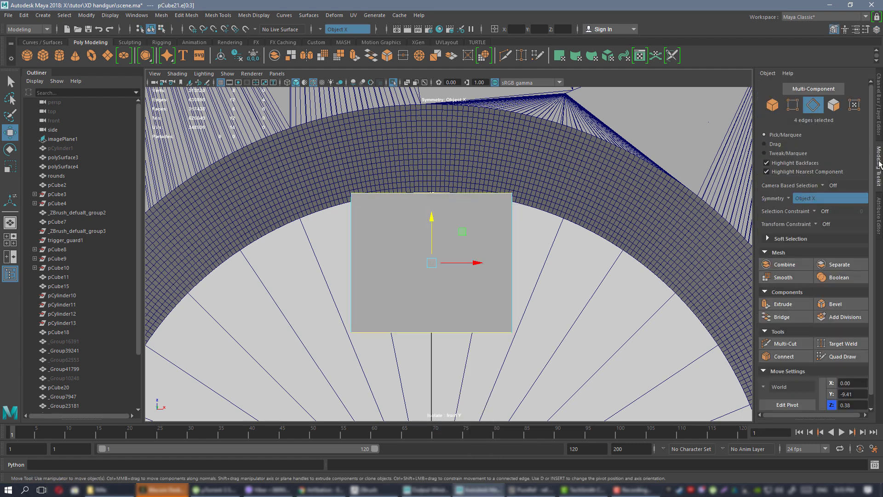
left_click(796, 355)
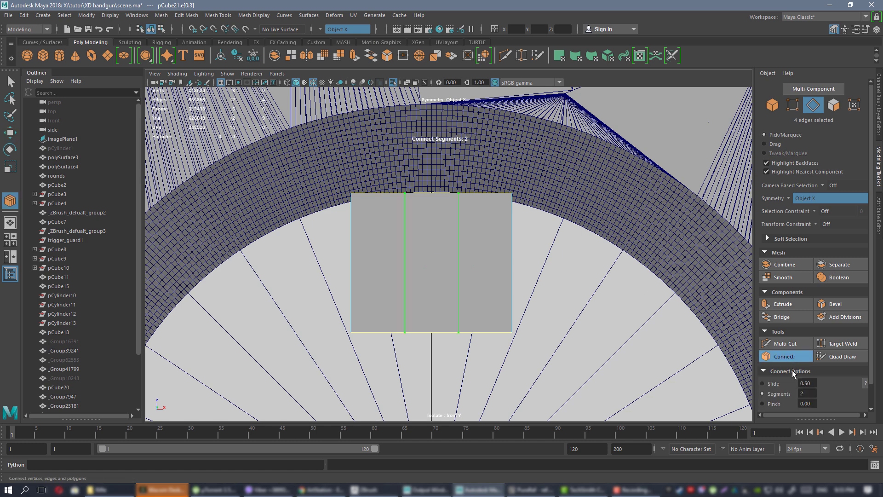
key("1")
left_click_drag(809, 393, 758, 389)
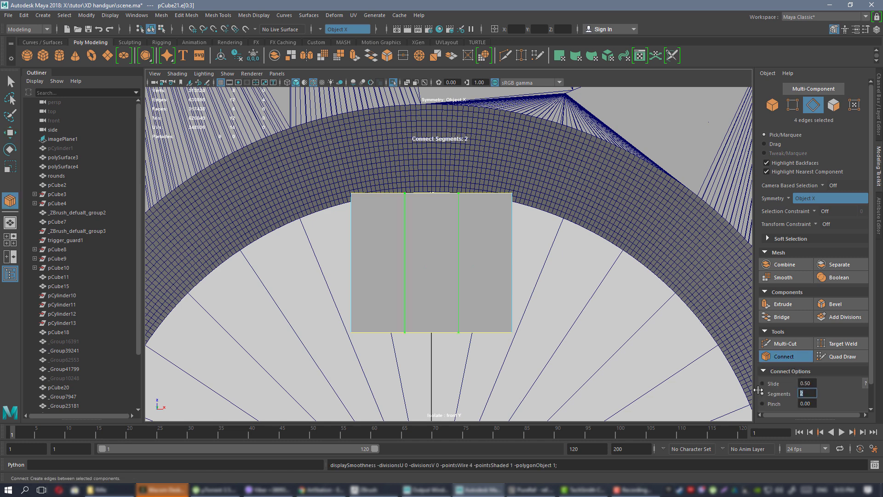
type("1")
key("Return")
left_click(804, 359)
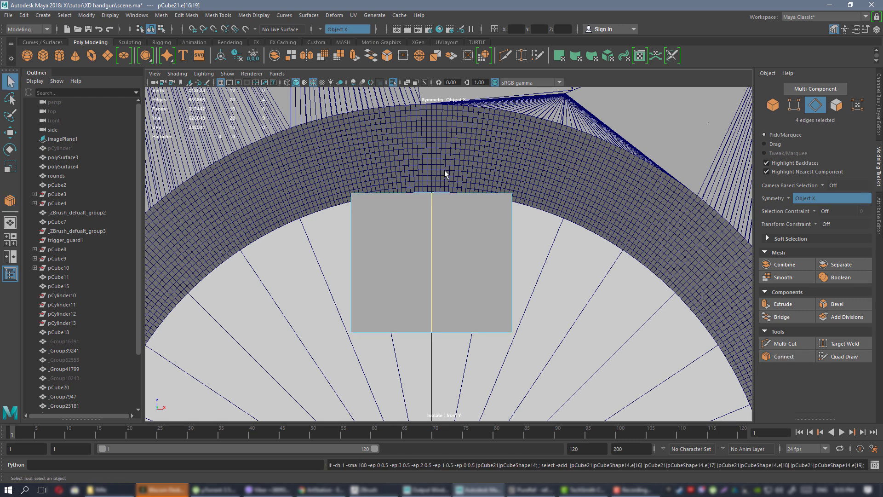
- Lower the cube's upper corner vertices onto the bore's curve and raise its lower vertices to Z 0.43 to thin it
left_click(558, 230)
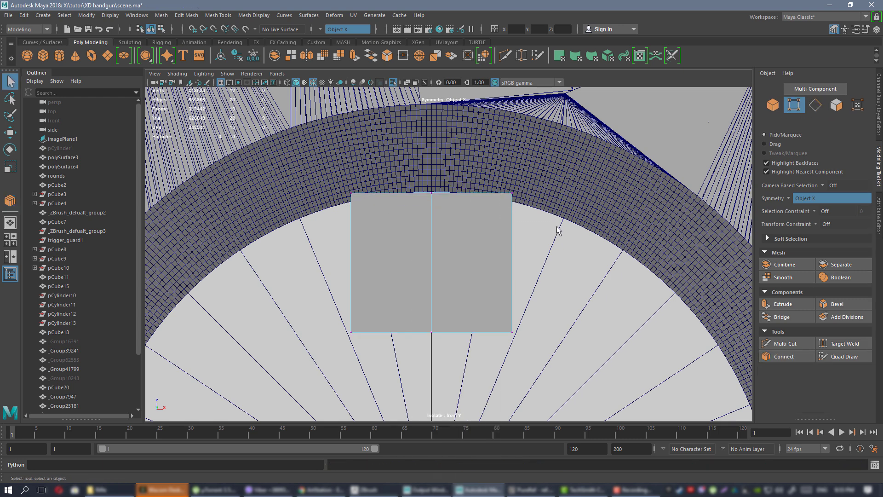
left_click_drag(324, 163, 374, 206)
key("w")
left_click_drag(351, 160, 350, 166)
left_click_drag(340, 320, 558, 358)
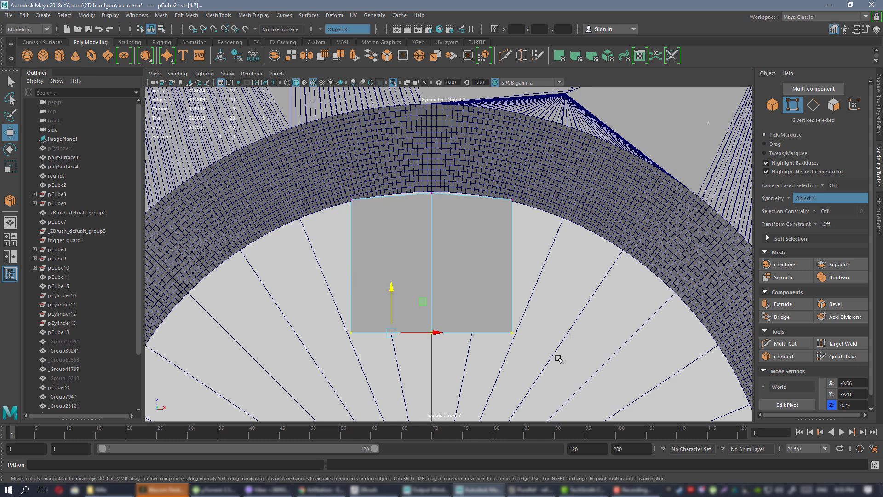
left_click_drag(393, 309, 393, 203)
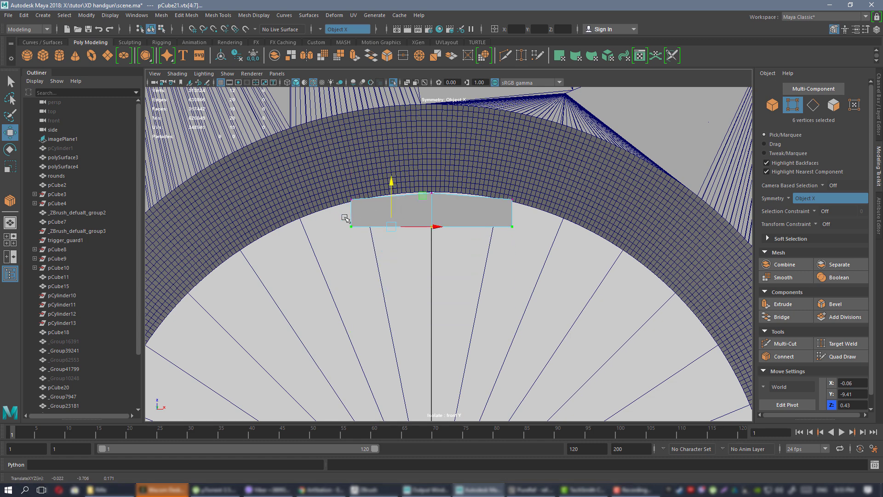
- Raise the block's upper middle vertices to Z 0.49 and its lower middle vertices to Z 0.44 so it bends along the bore
scroll(396, 133, "up", 2)
left_click(424, 167)
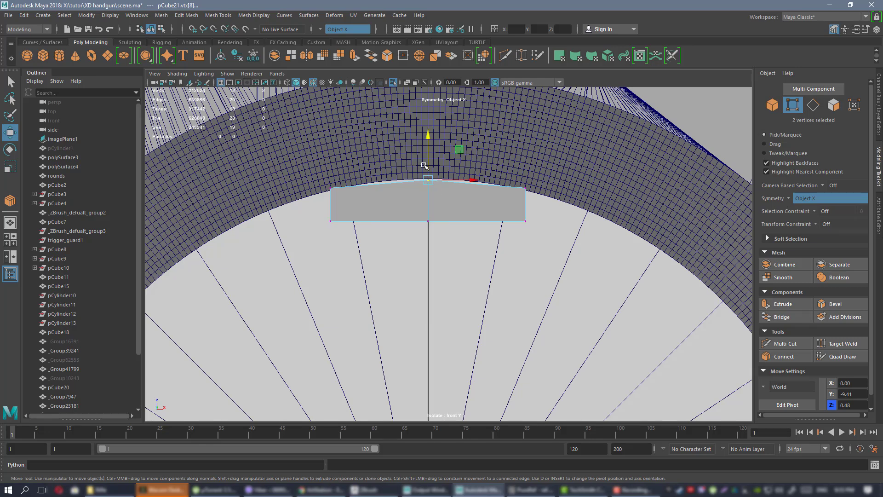
left_click_drag(427, 160, 427, 156)
scroll(419, 161, "up", 1)
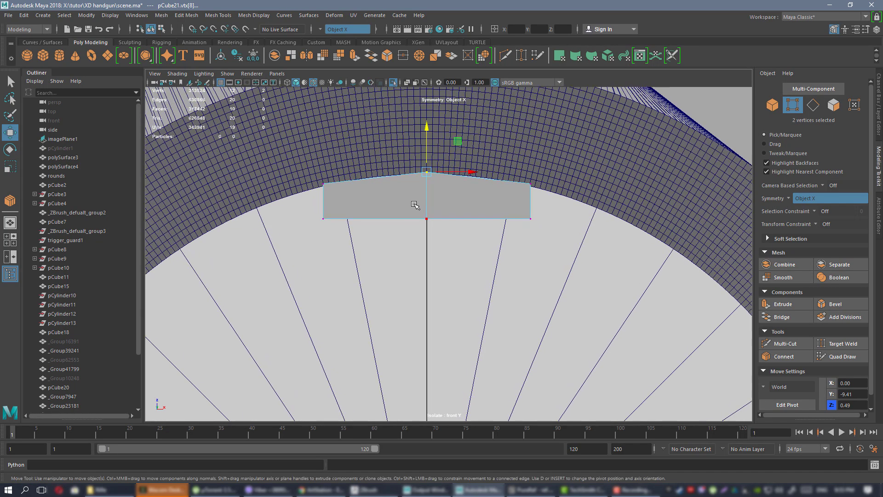
left_click_drag(413, 201, 427, 187)
- Compare the bent block's smoothed preview with its unsmoothed shape against the bore's curve
key("3")
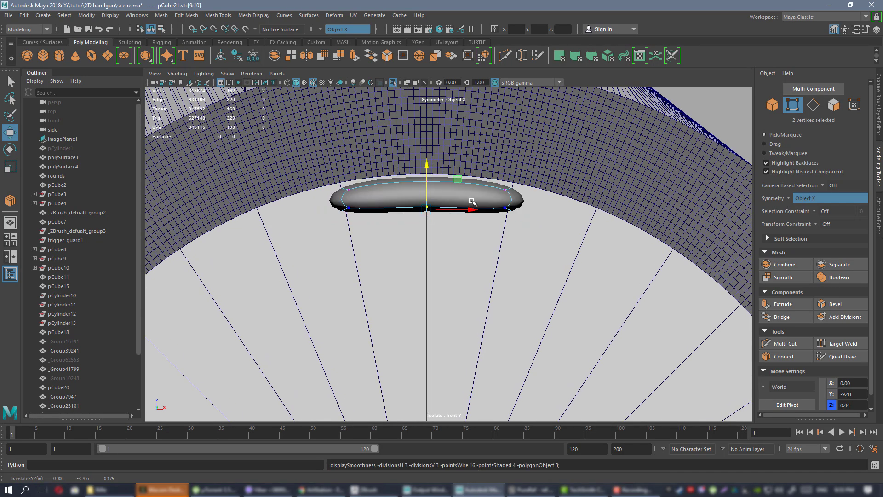
key("1")
key("3")
scroll(450, 216, "up", 2)
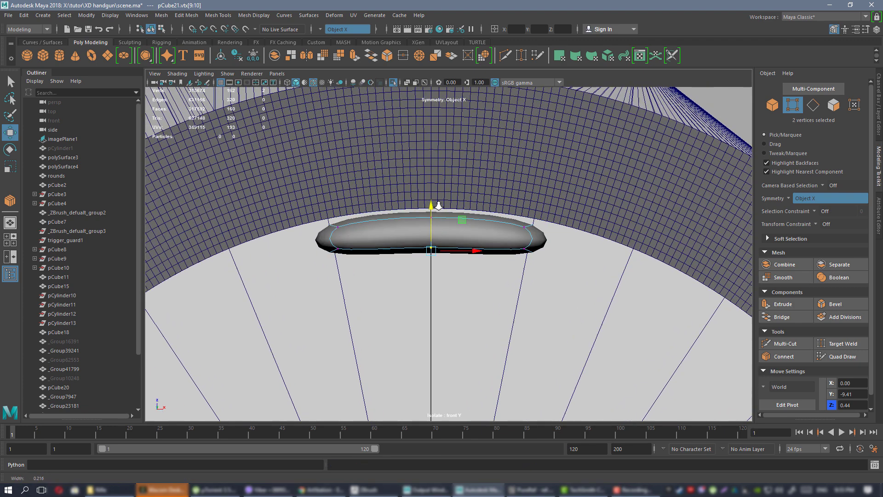
scroll(439, 206, "up", 1)
left_click_drag(416, 186, 443, 199)
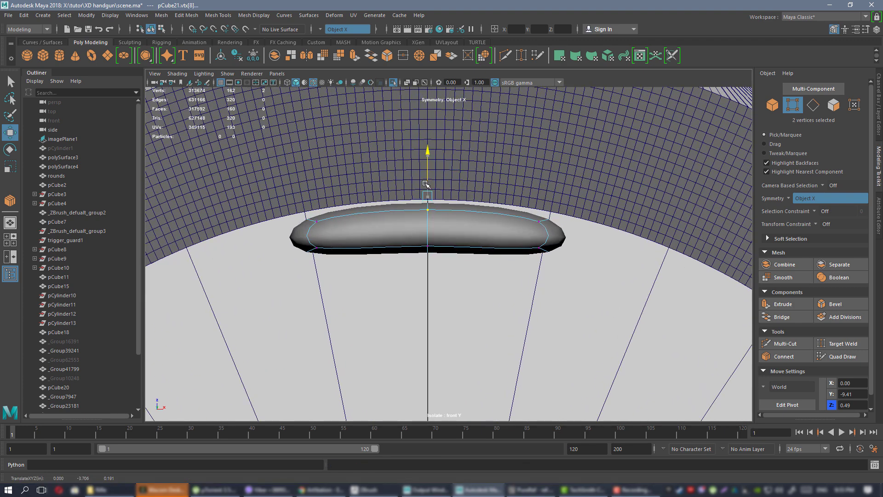
key("1")
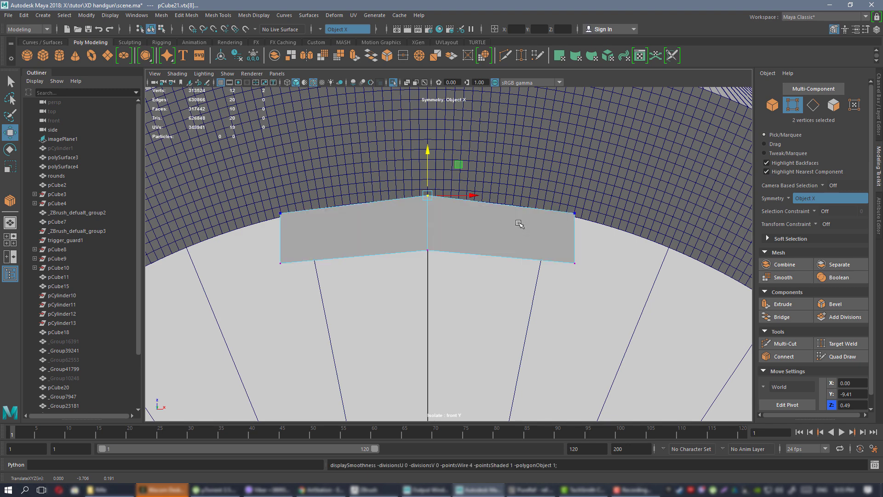
key("3")
key("1")
- Raise all of the block's upper vertices to Z 0.50 so that they sink into the bore wall
right_click_drag(500, 236, 732, 414, "alt")
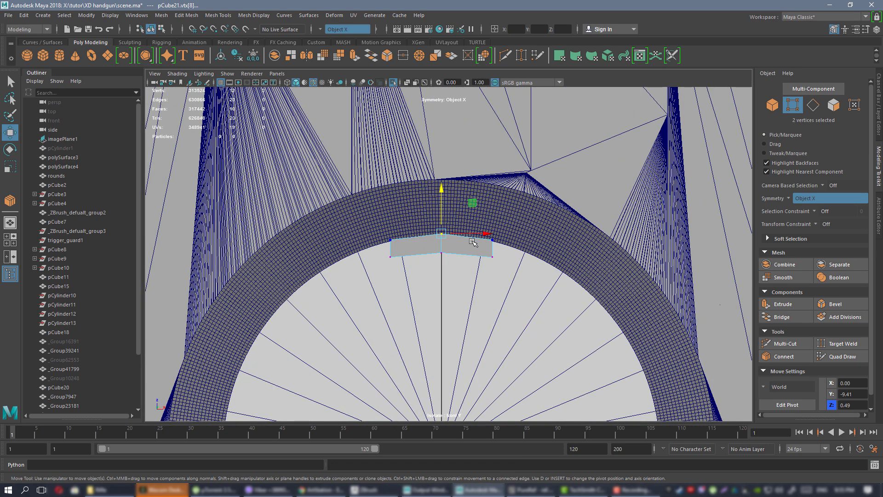
right_click_drag(464, 242, 579, 323, "alt")
left_click_drag(331, 183, 544, 242)
right_click_drag(406, 199, 421, 200, "alt")
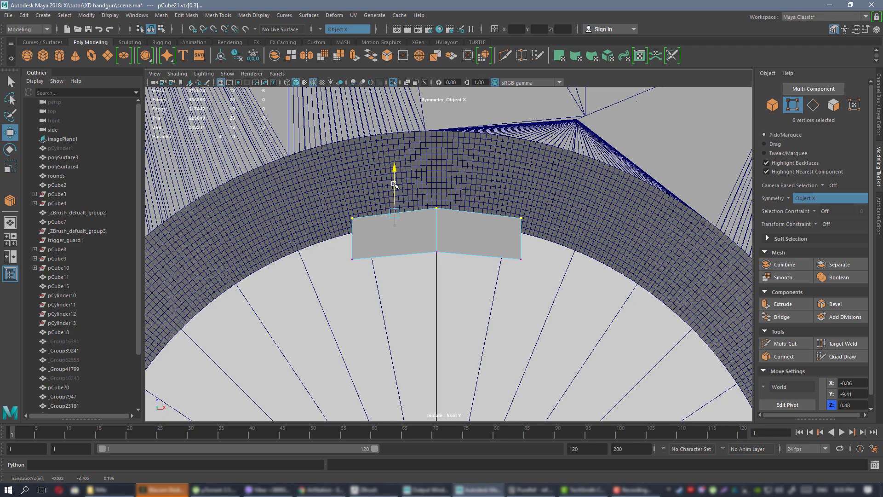
left_click_drag(394, 184, 394, 185)
scroll(488, 236, "down", 5)
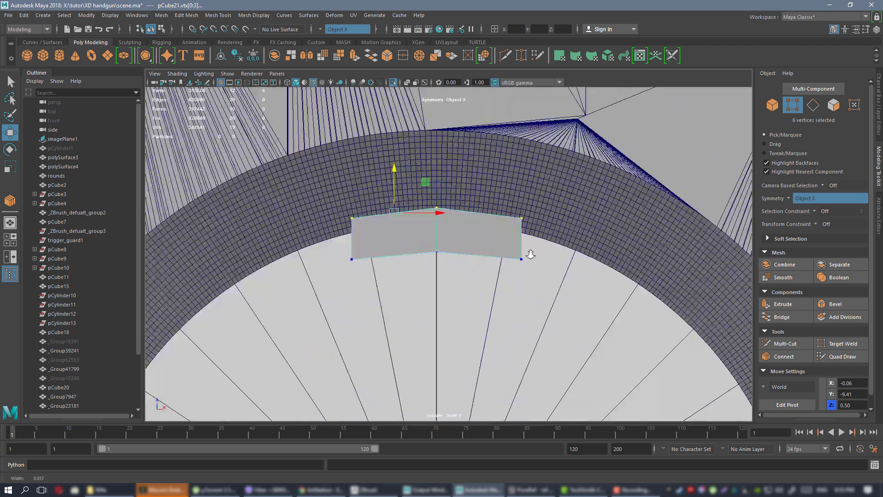
scroll(529, 253, "up", 5)
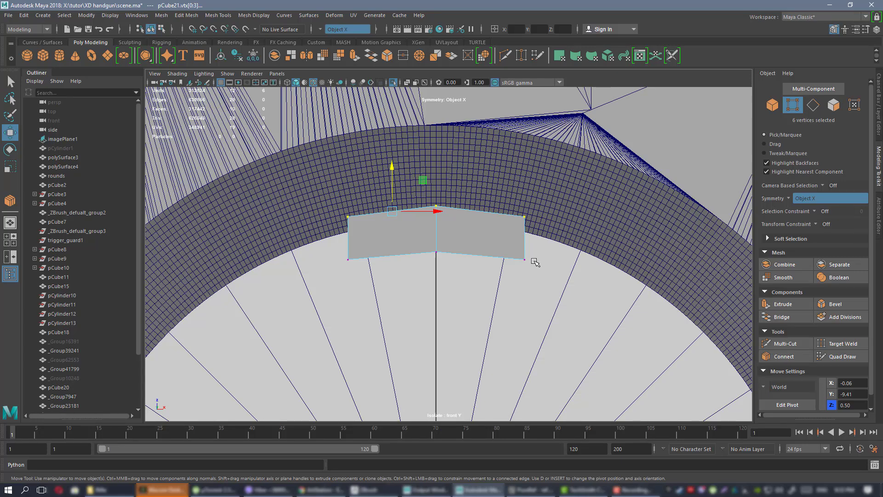
- Return the block to object selection and snap its pivot to the center of the bore
right_click_drag(488, 231, 501, 212)
key("f")
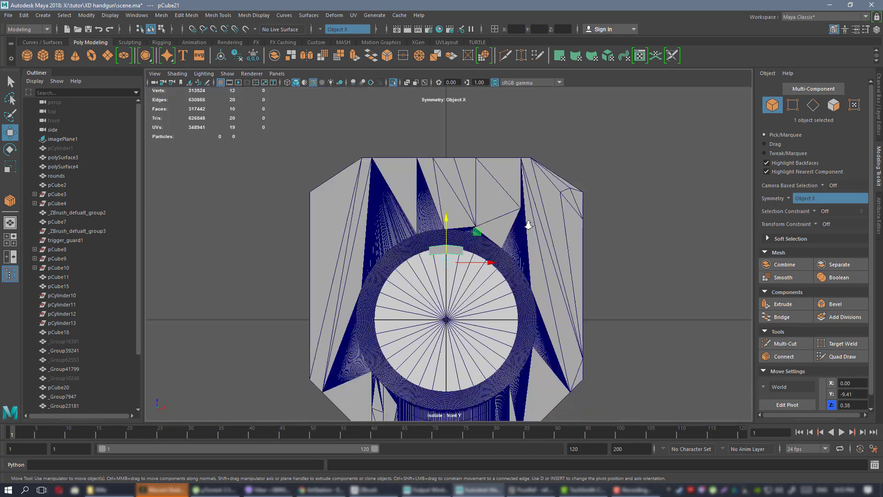
scroll(587, 291, "up", 6)
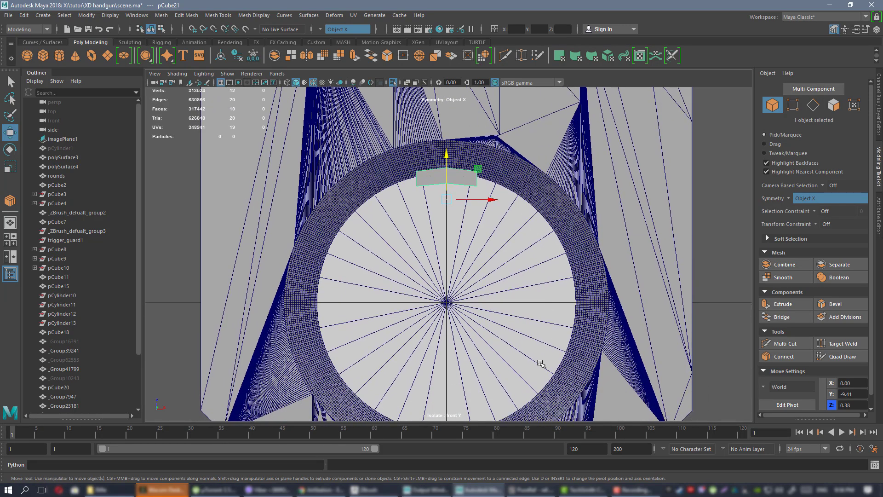
middle_click_drag(540, 360, 448, 237, "alt")
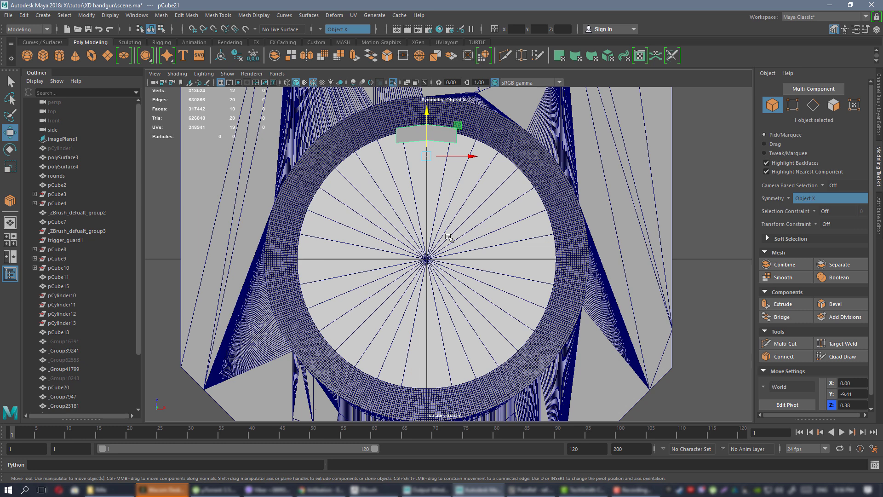
mouse_move(429, 146)
middle_mouse_down("alt")
mouse_move(428, 163)
mouse_move(436, 154)
middle_mouse_up("alt")
key("v")
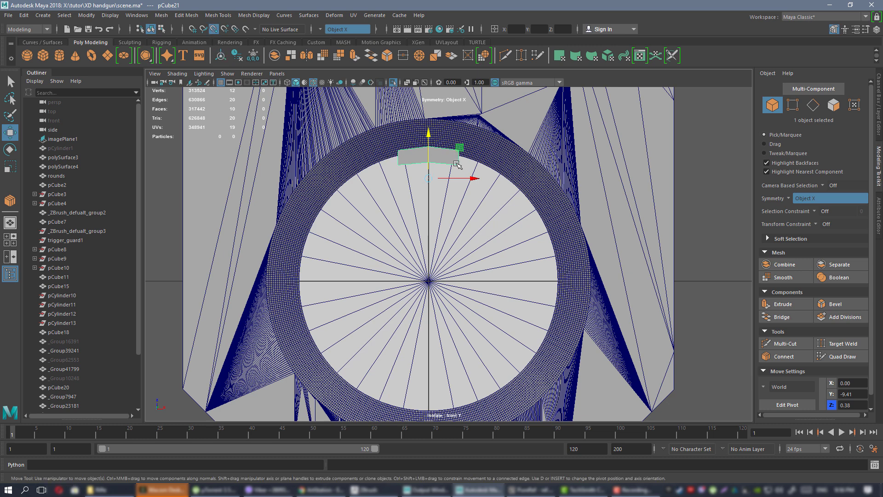
key("d")
left_click_drag(430, 137, 427, 236)
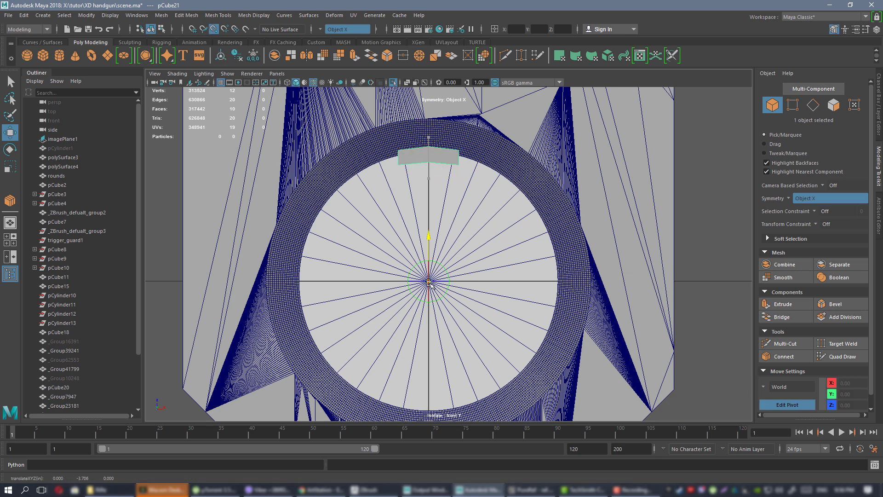
key("d")
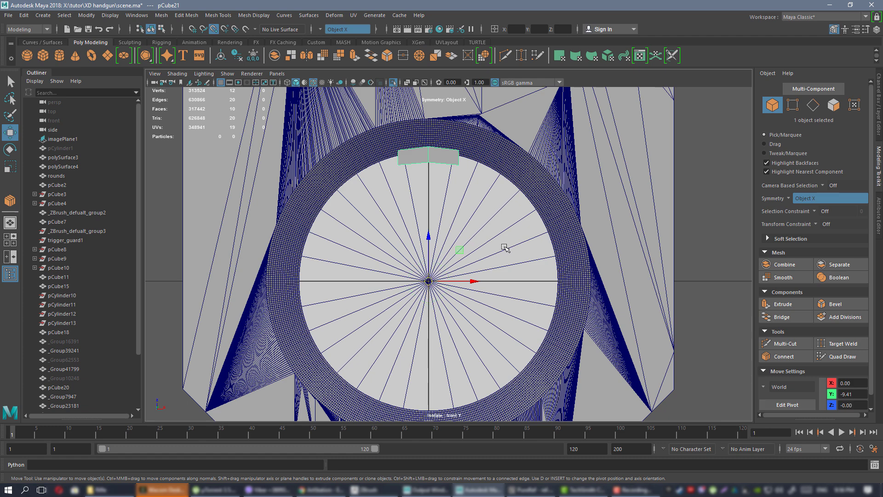
- Prepare a Duplicate Special of the block with five copies, no duplicated input graph, and a Z rotation of 0
scroll(460, 225, "up", 3)
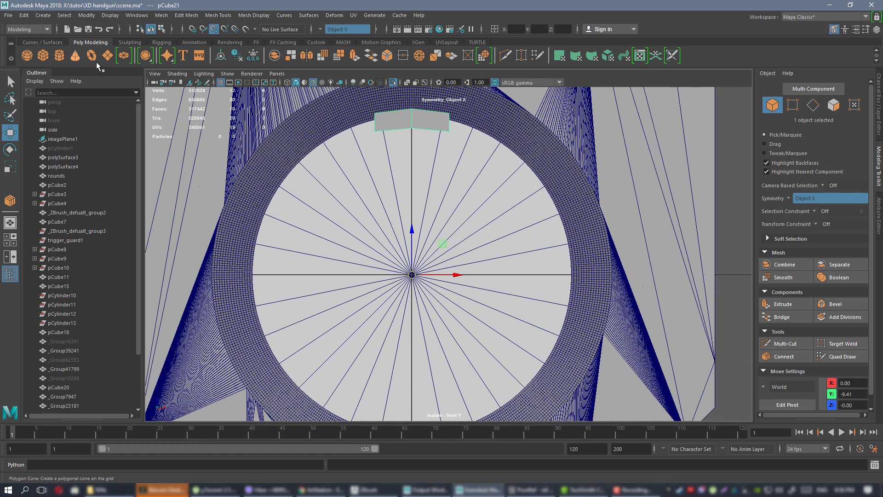
left_click(24, 15)
mouse_move(76, 124)
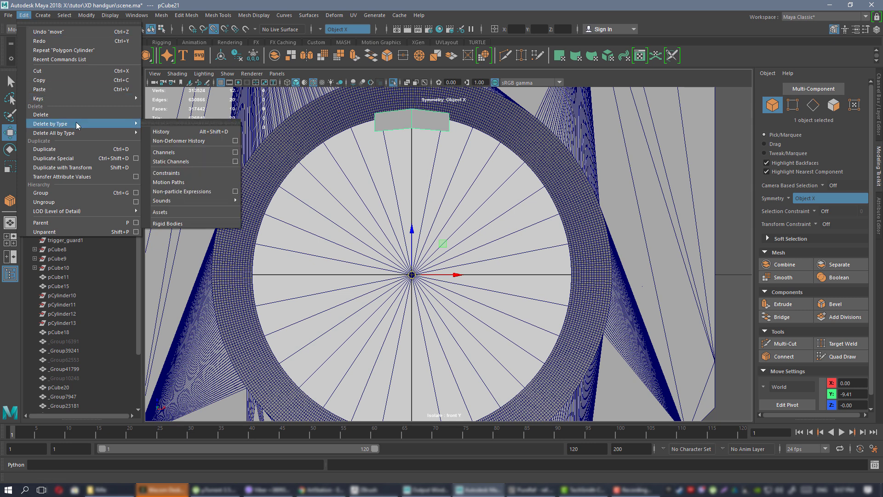
left_click(136, 159)
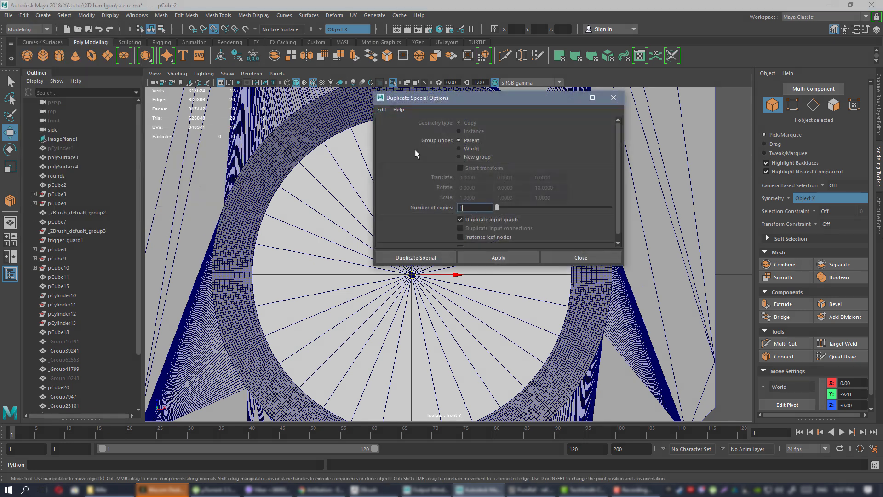
left_click_drag(471, 104, 625, 105)
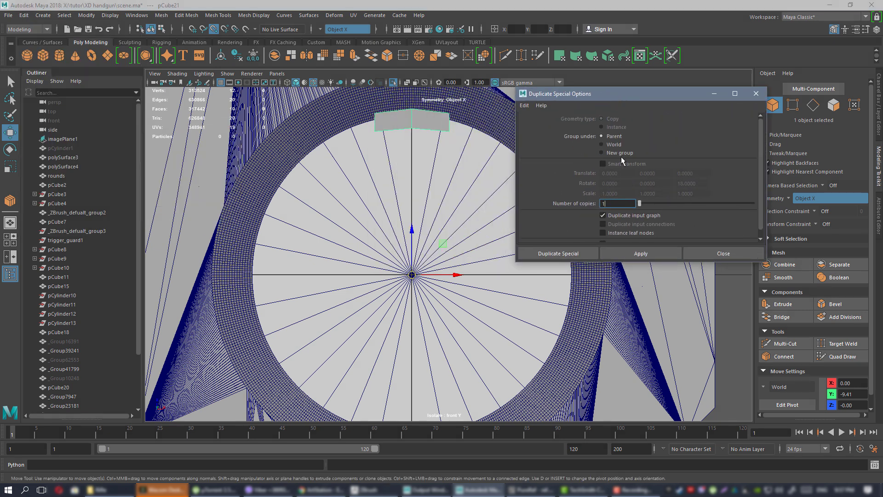
left_click(631, 215)
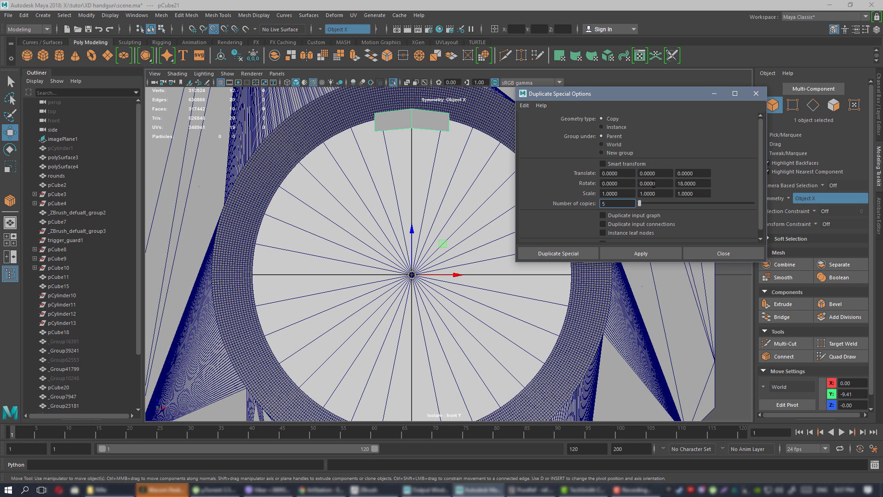
left_click(706, 183)
type("0")
key("Return")
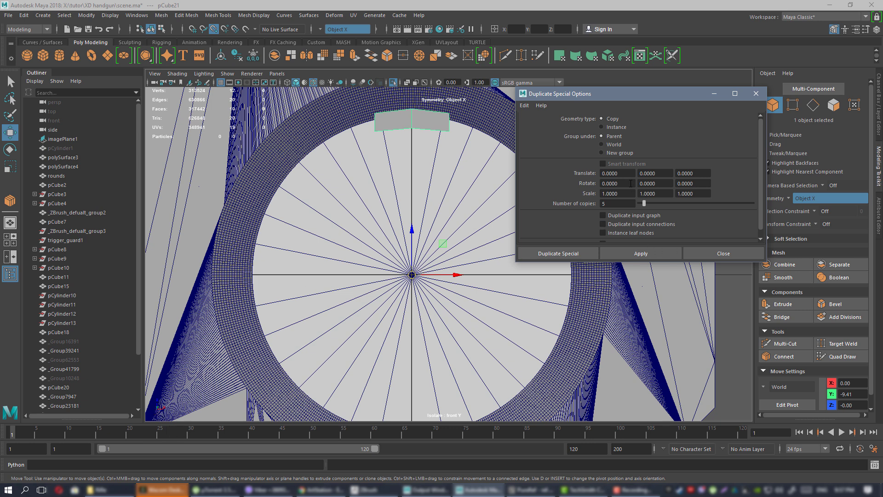
- Divide 360 by 6 in Calculator to work out the rotation angle between copies
left_click(630, 183)
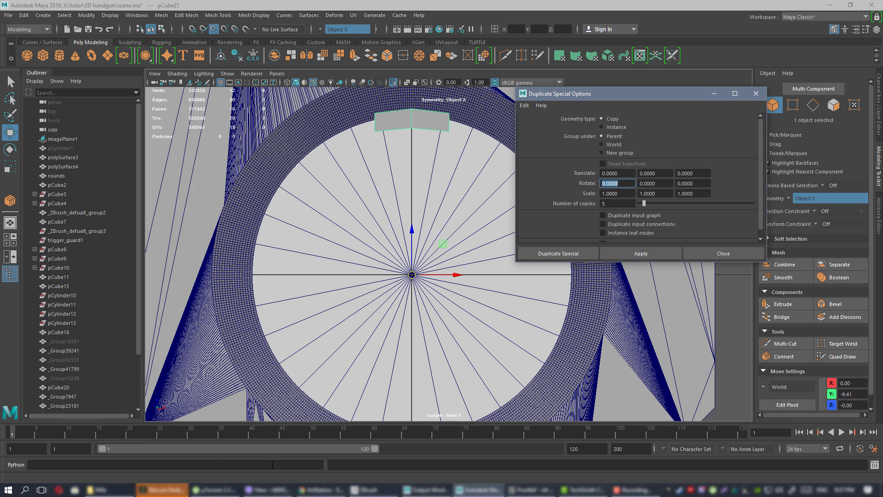
key("super")
type("ca")
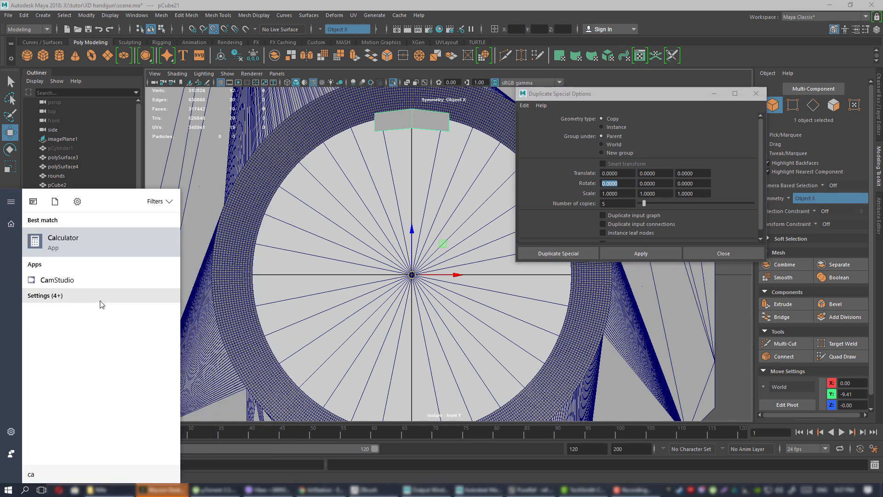
left_click(89, 244)
left_click_drag(445, 132, 208, 148)
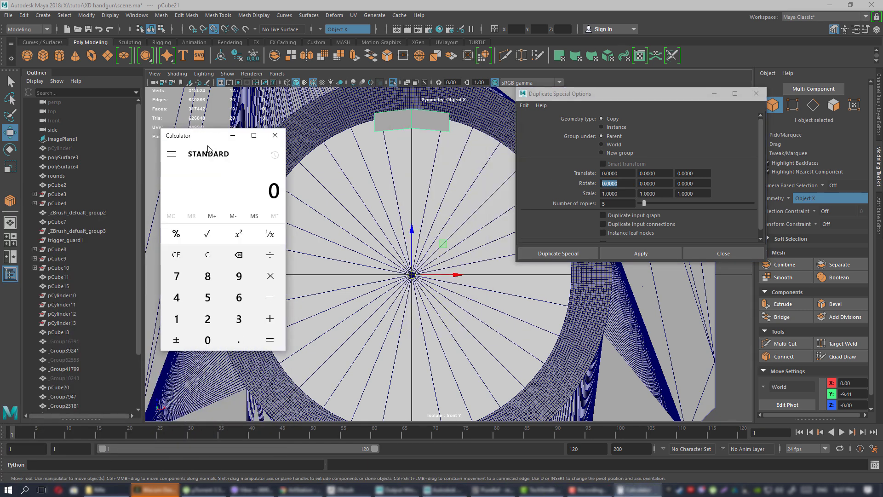
left_click(239, 318)
left_click(238, 297)
left_click(207, 340)
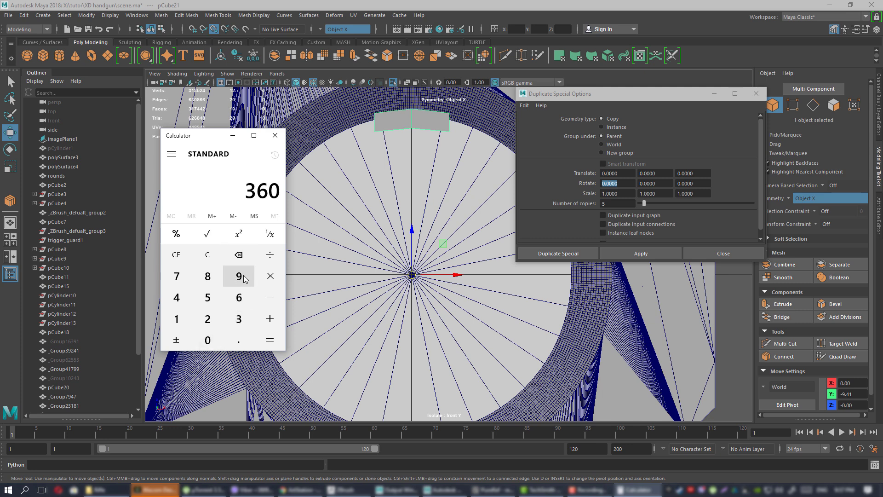
left_click(270, 256)
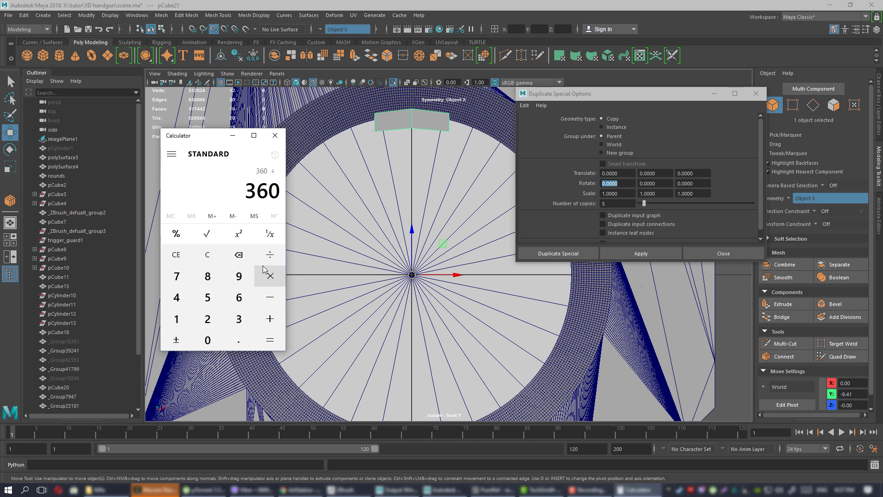
left_click(239, 297)
left_click(270, 339)
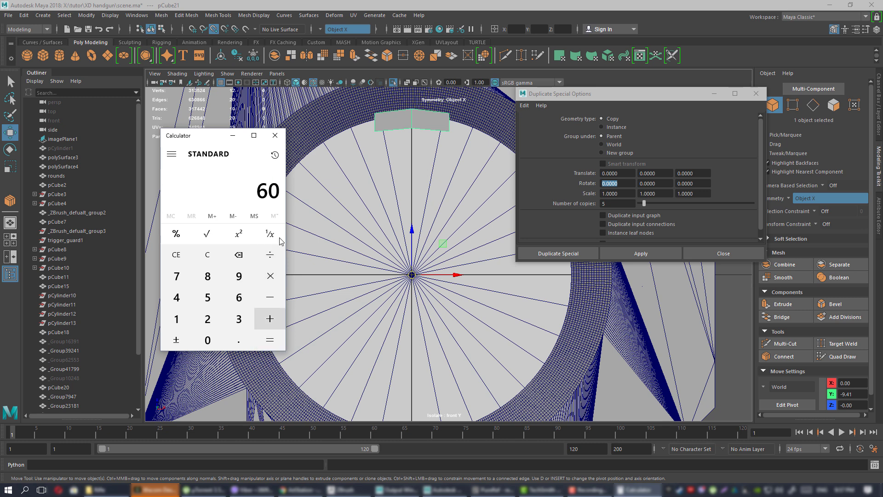
- Try to duplicate the block as five copies with a rotation of 60 degrees about the X axis
left_click(625, 183)
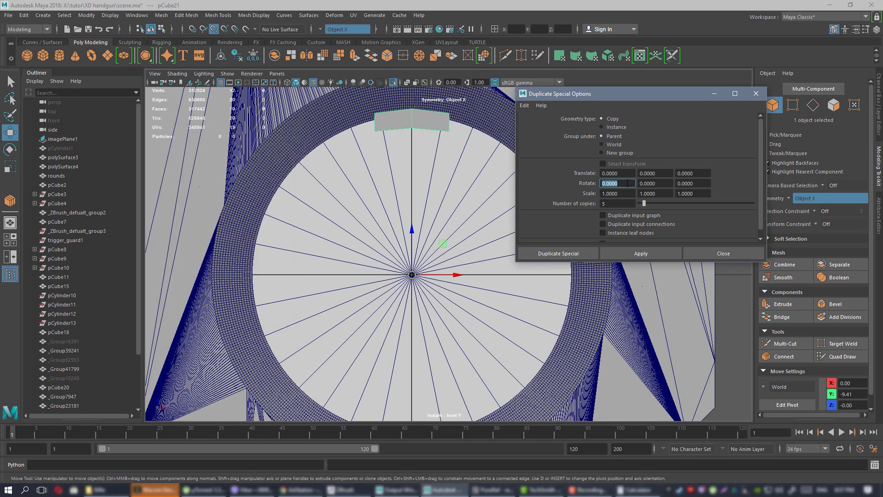
type("60")
left_click(639, 252)
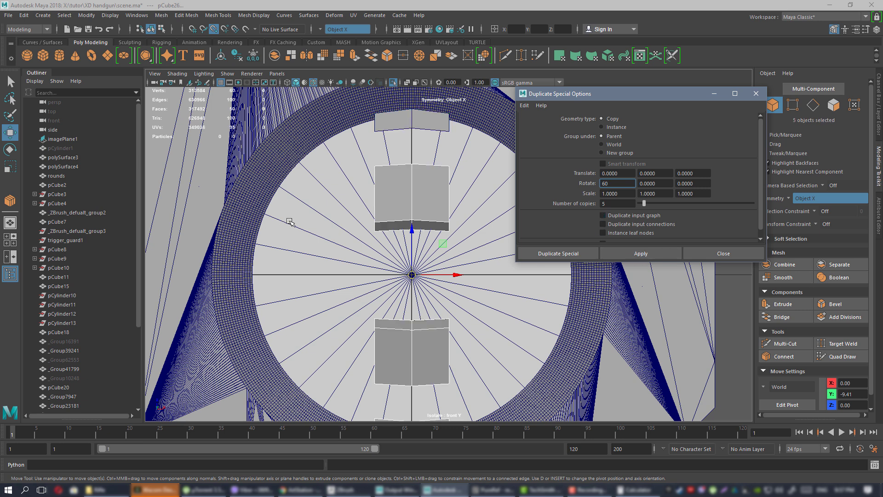
middle_click_drag(309, 217, 285, 215, "alt")
key("ctrl+z")
key("ctrl+z")
middle_click_drag(414, 216, 432, 250, "alt")
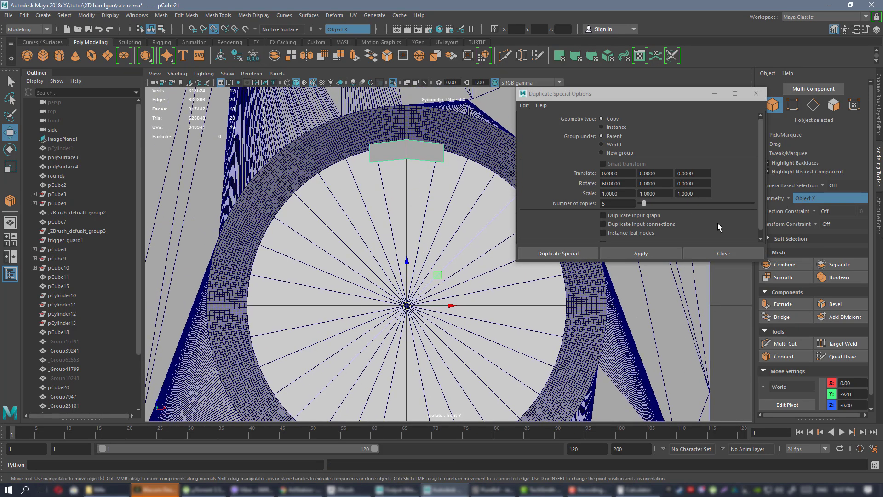
- Reset the duplicate's X rotation to 0, set its Y rotation to 60, and create the five copies around the bore
double_click(616, 183)
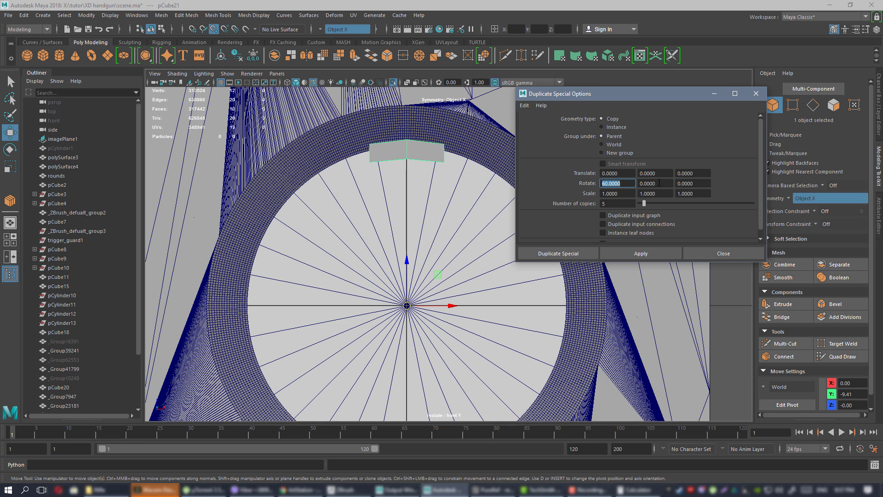
double_click(659, 183)
double_click(614, 184)
type("0")
left_click(661, 183)
double_click(662, 183)
left_click(83, 15)
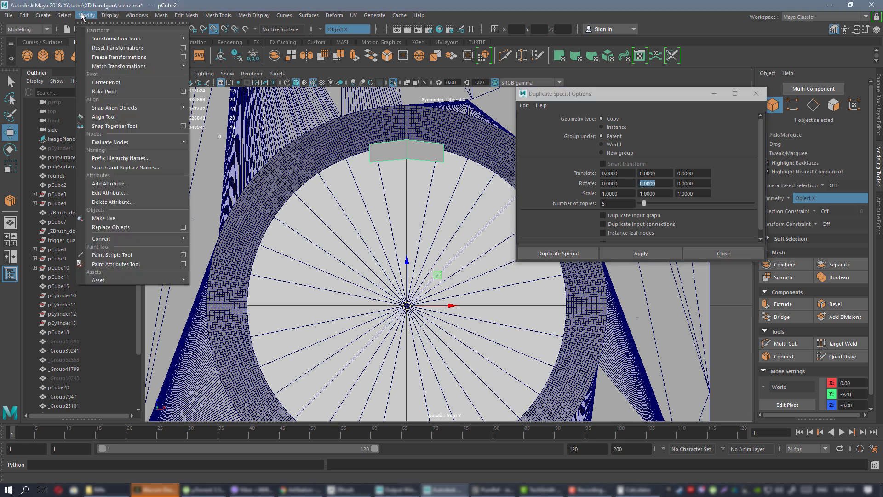
double_click(663, 185)
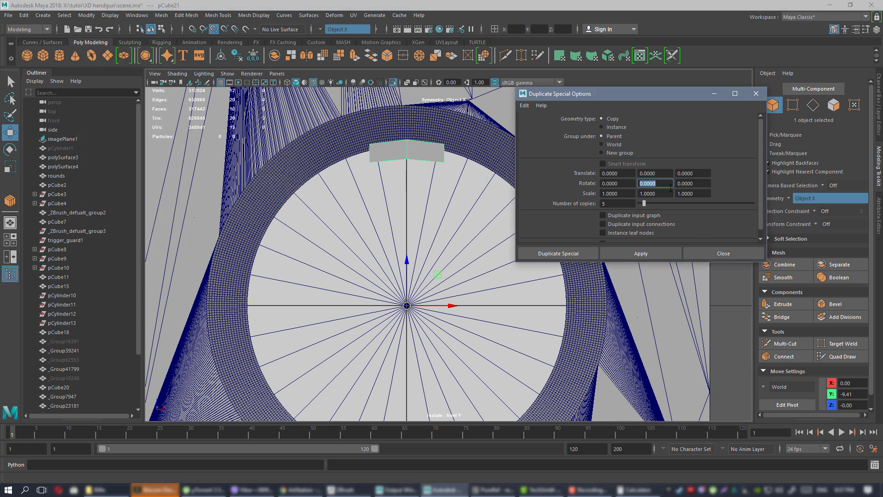
type("60")
left_click(639, 251)
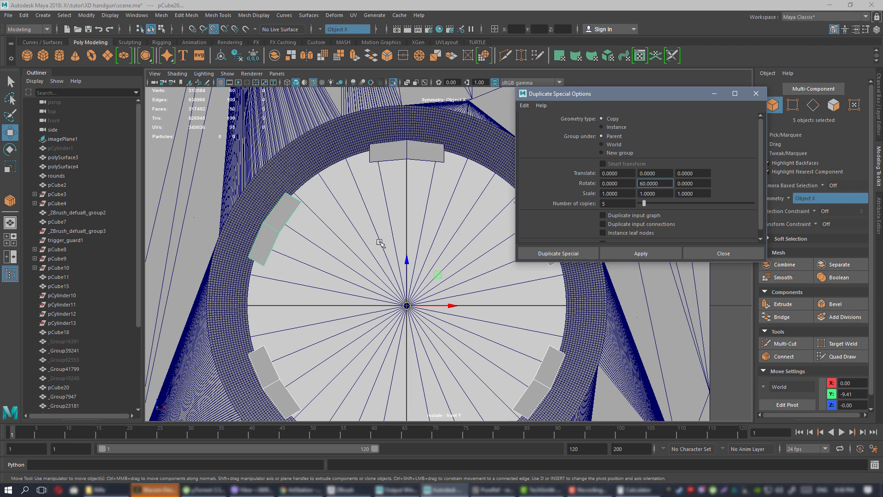
- Add the original block to the five selected copies, combine all six into one object, and close the duplicate options
scroll(380, 242, "down", 5)
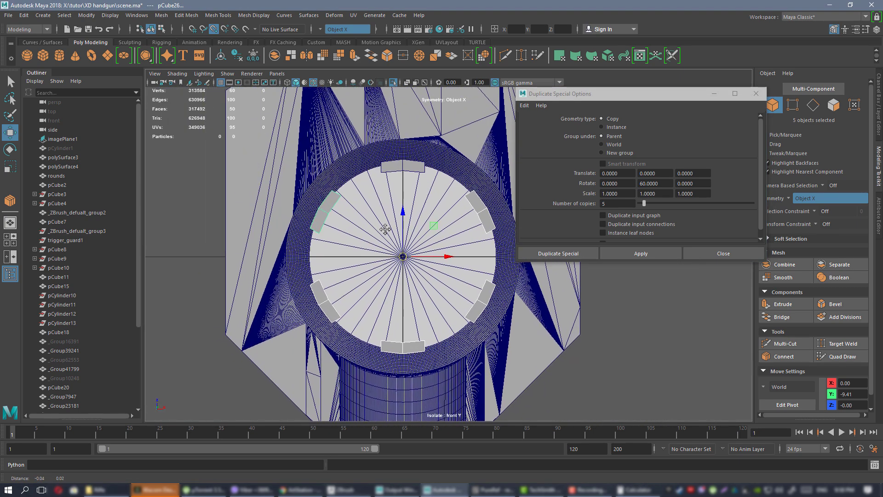
scroll(407, 191, "up", 3)
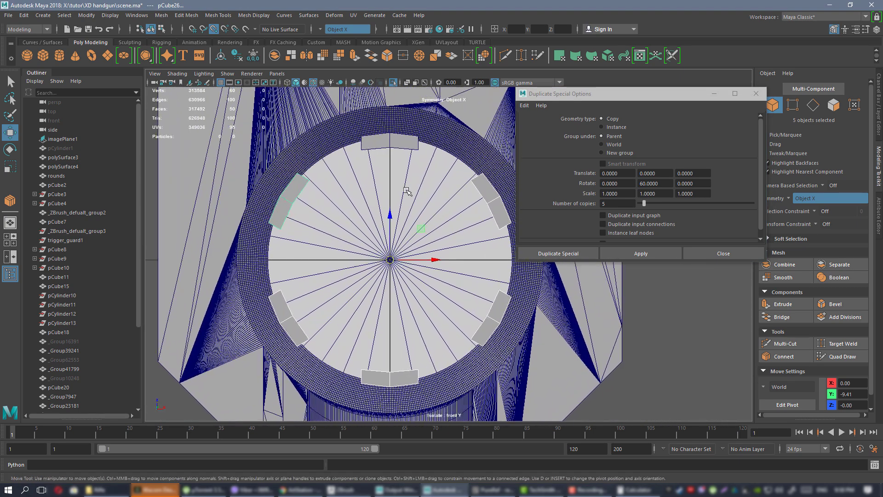
middle_click_drag(407, 190, 428, 200, "alt")
left_click(399, 151, "shift")
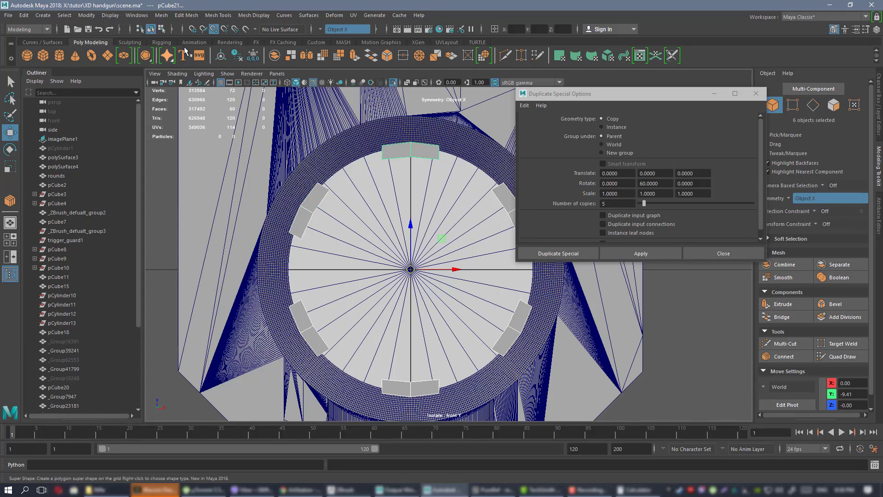
left_click(316, 42)
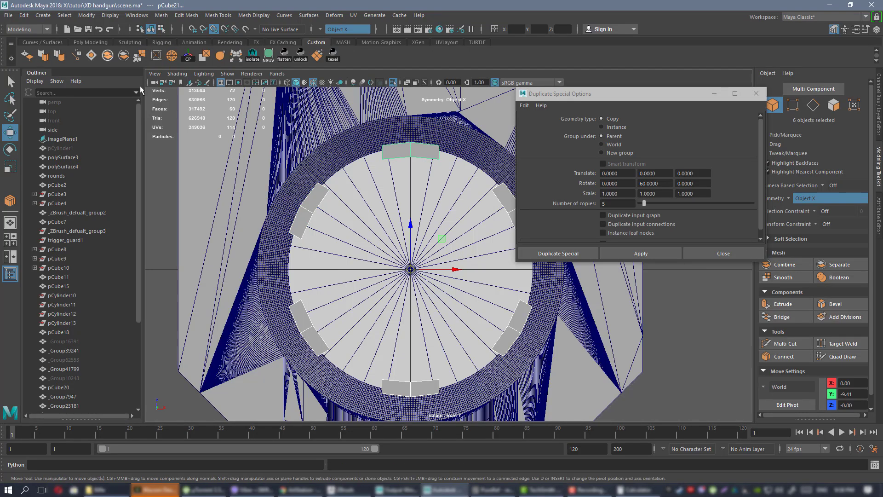
left_click(107, 55)
scroll(444, 239, "down", 3)
middle_click_drag(386, 220, 371, 223, "alt")
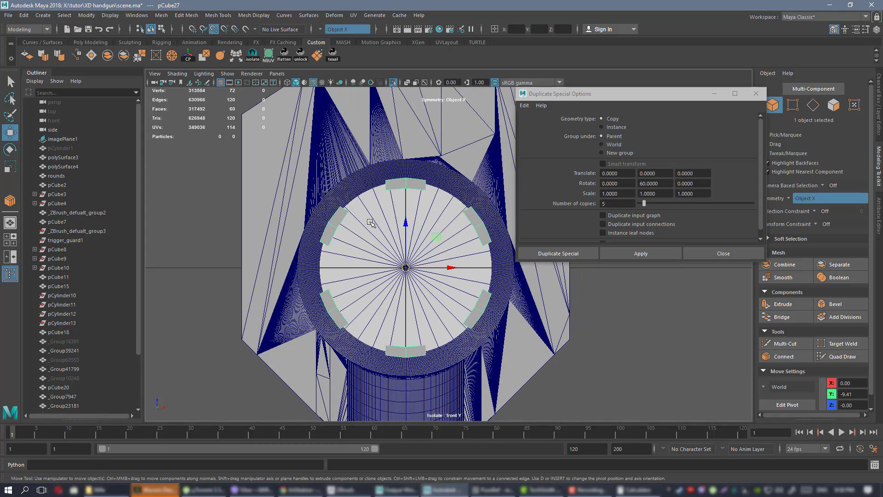
left_click(756, 93)
- In the perspective view, stretch the blocks' barrel-side end vertices along Y to 1.38, through and past the barrel tube
key("space")
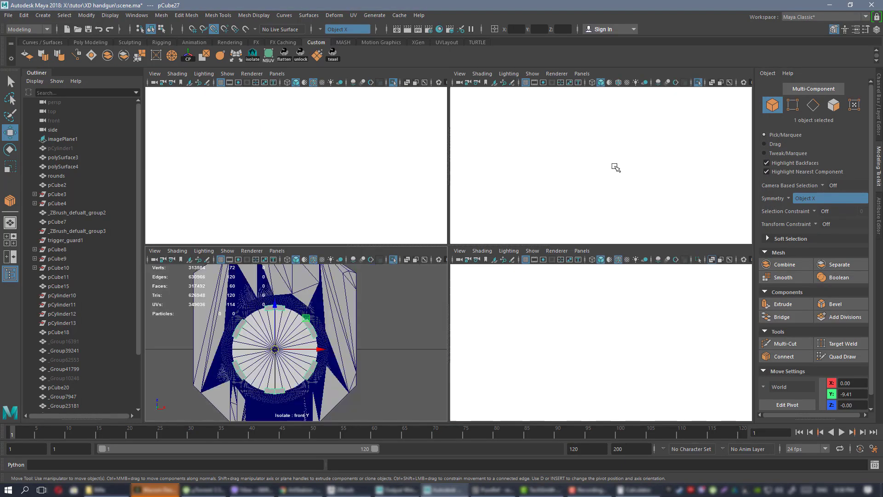
key("space")
left_click_drag(349, 199, 418, 145, "alt")
right_click_drag(418, 146, 473, 159, "alt")
left_click_drag(475, 127, 419, 257)
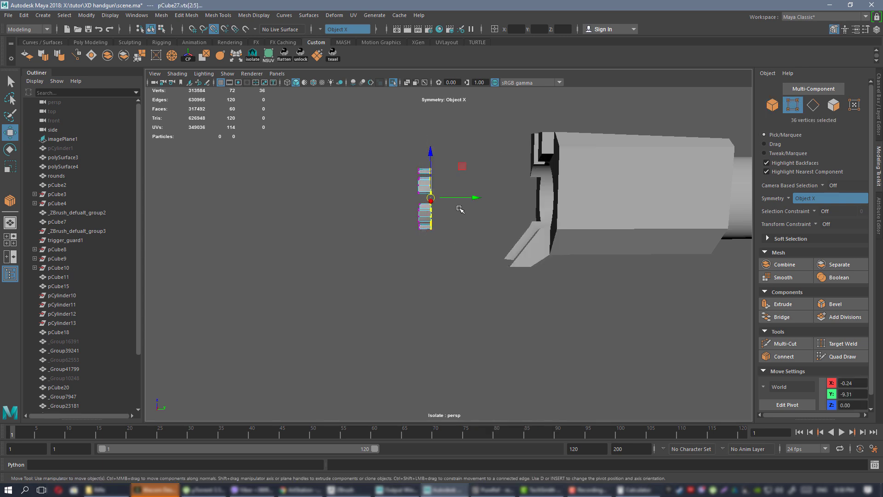
left_click_drag(457, 198, 594, 188)
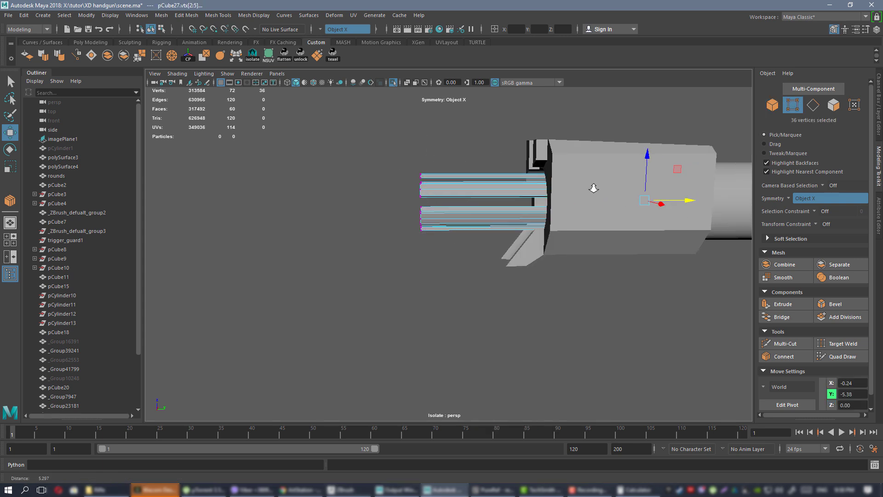
right_click_drag(594, 188, 559, 193, "alt")
middle_click_drag(559, 193, 401, 211, "alt")
left_click_drag(383, 203, 645, 202)
right_click_drag(645, 202, 622, 197, "alt")
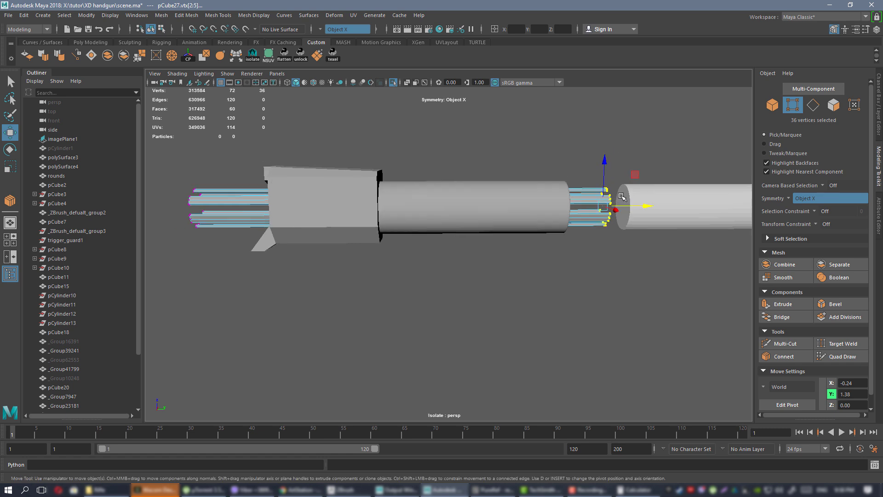
- Move the vertices at the blocks' opposite end along Y to -7.76, close to the chamber's rear opening
mouse_move(622, 196)
left_mouse_down("alt")
mouse_move(569, 201)
mouse_move(632, 196)
left_mouse_up("alt")
middle_click_drag(321, 211, 417, 191, "alt")
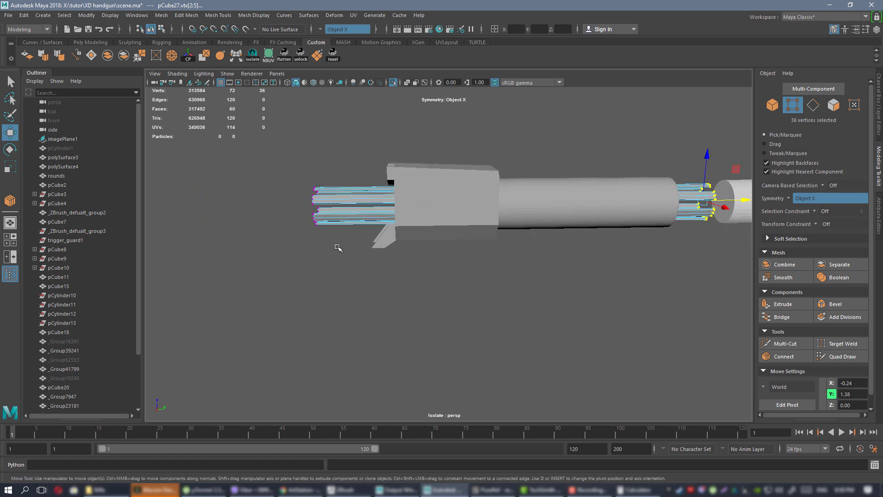
left_click_drag(337, 247, 297, 177)
left_click_drag(343, 205, 406, 206)
middle_click_drag(407, 206, 349, 209, "alt")
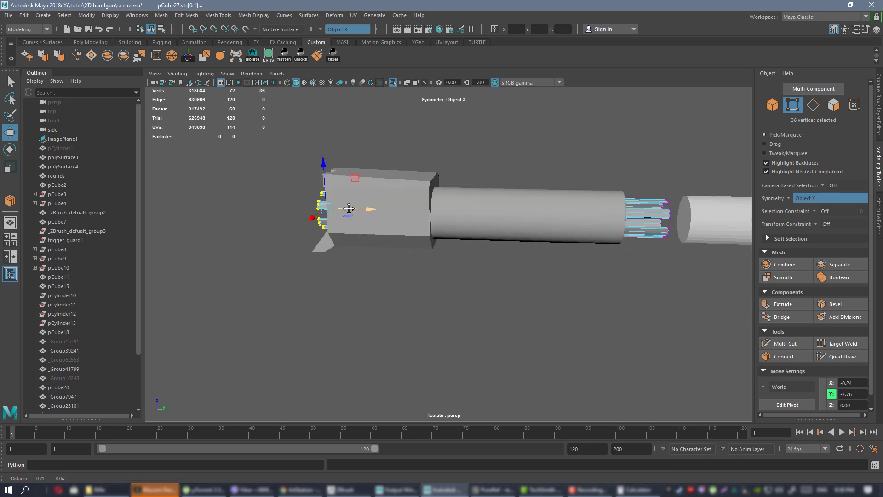
left_click_drag(348, 208, 418, 177, "alt")
right_click_drag(418, 177, 465, 184, "alt")
left_click_drag(465, 183, 413, 193, "alt")
right_click_drag(414, 193, 391, 190, "alt")
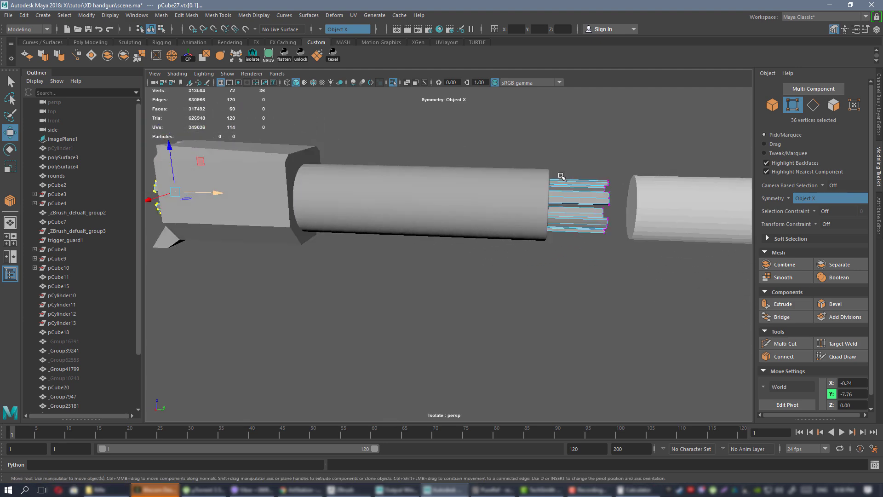
- Switch the combined rifling blocks to edge selection and turn on X-ray display so they show through the barrel
right_click_drag(561, 176, 544, 163, "alt")
left_click_drag(544, 164, 483, 146, "alt")
key("F8")
right_click_drag(482, 152, 482, 120)
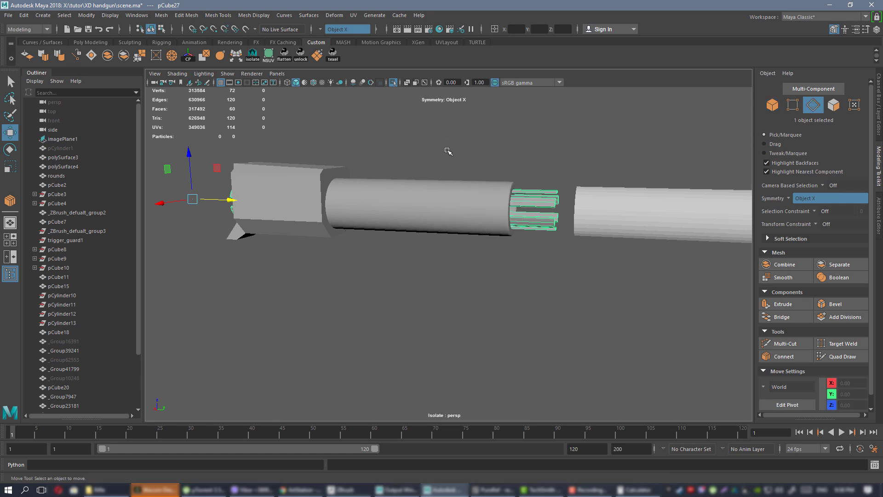
left_click_drag(447, 150, 461, 148, "alt")
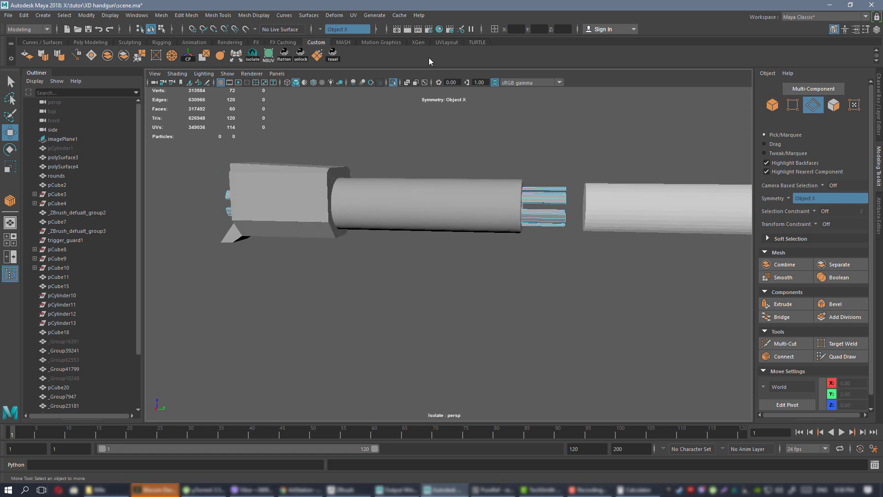
key("alt+x")
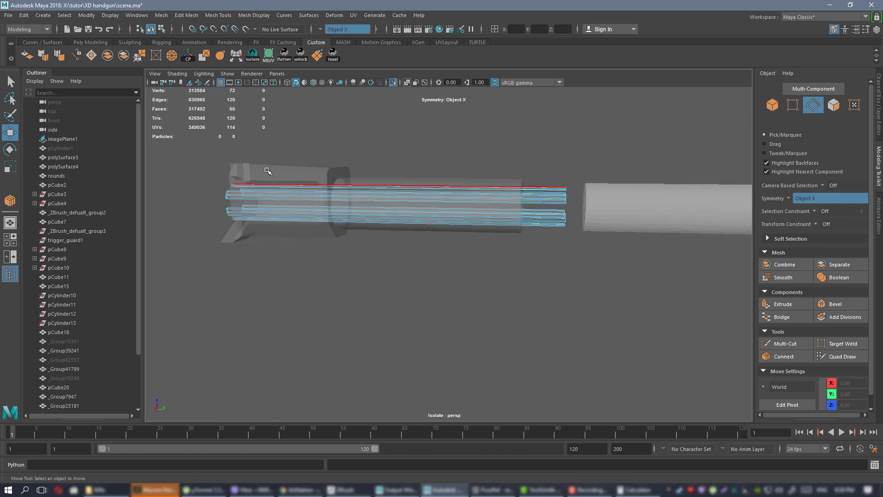
left_click_drag(525, 202, 539, 229, "alt")
key("q")
key("w")
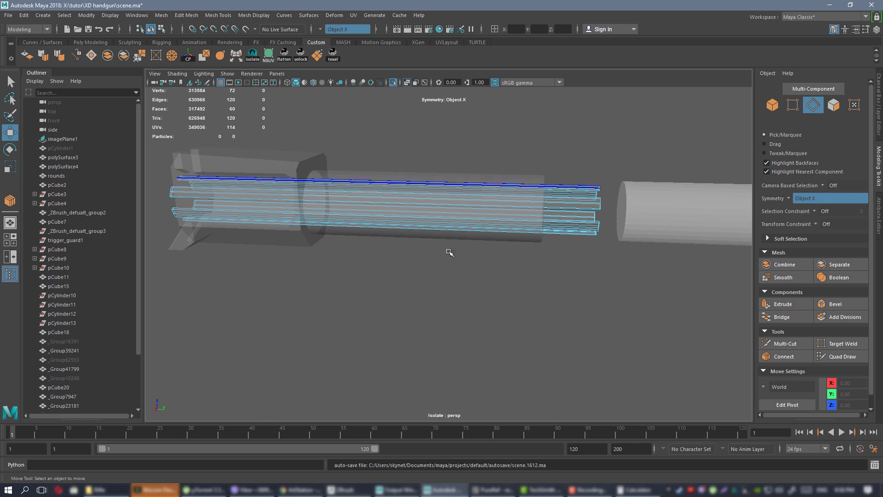
- Select the 36 lengthwise edges of the rifling blocks and connect them with 40 segments
middle_click_drag(451, 203, 419, 193, "alt")
left_click_drag(419, 193, 404, 209, "alt")
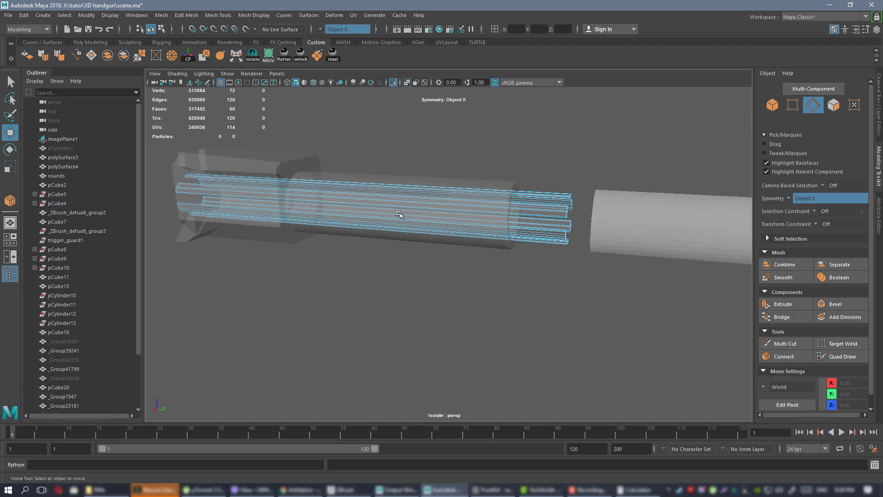
left_click_drag(327, 166, 371, 152, "alt")
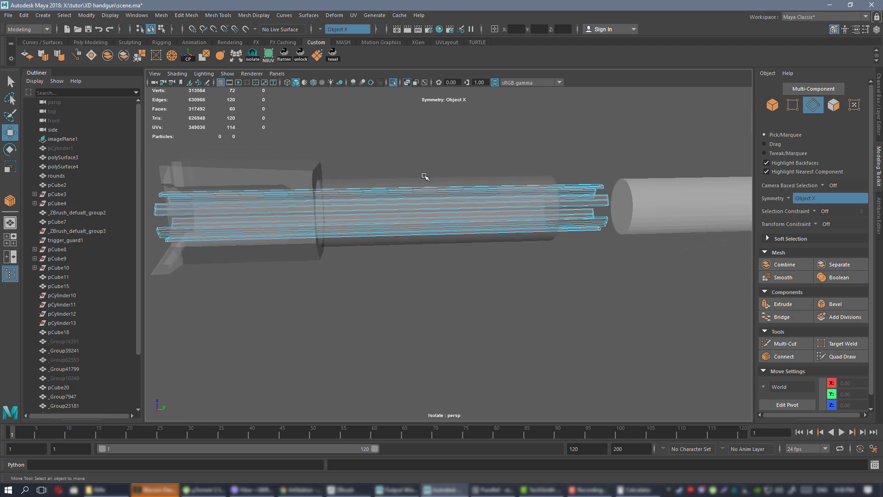
left_click_drag(424, 175, 419, 156, "alt")
left_click_drag(419, 148, 434, 285)
left_click(792, 357)
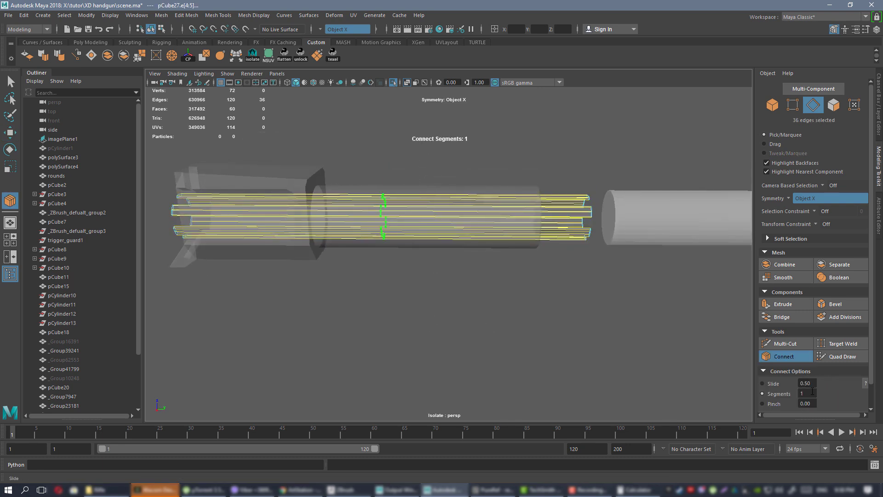
left_click(812, 391)
key("Return")
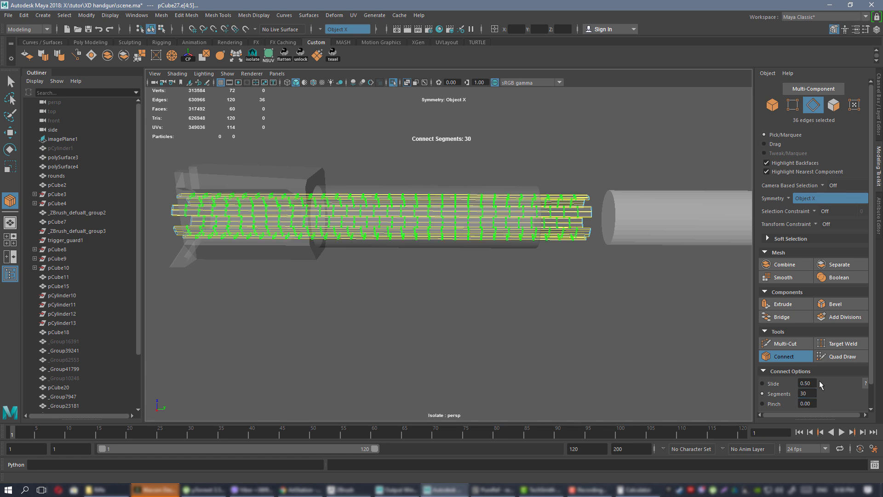
double_click(816, 393)
key("Return")
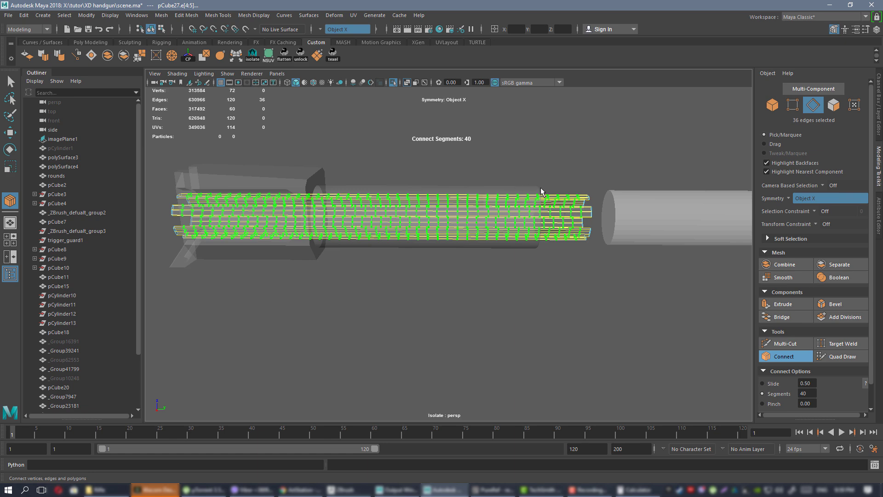
left_click(784, 356)
- Return to object mode and select the whole segmented rifling object for moving
left_click_drag(569, 222, 547, 164, "alt")
right_click_drag(548, 157, 566, 143)
left_click_drag(564, 145, 540, 236, "alt")
left_click(545, 162)
left_click(542, 233)
right_click_drag(496, 168, 543, 180, "alt")
left_click_drag(543, 179, 607, 193, "alt")
key("w")
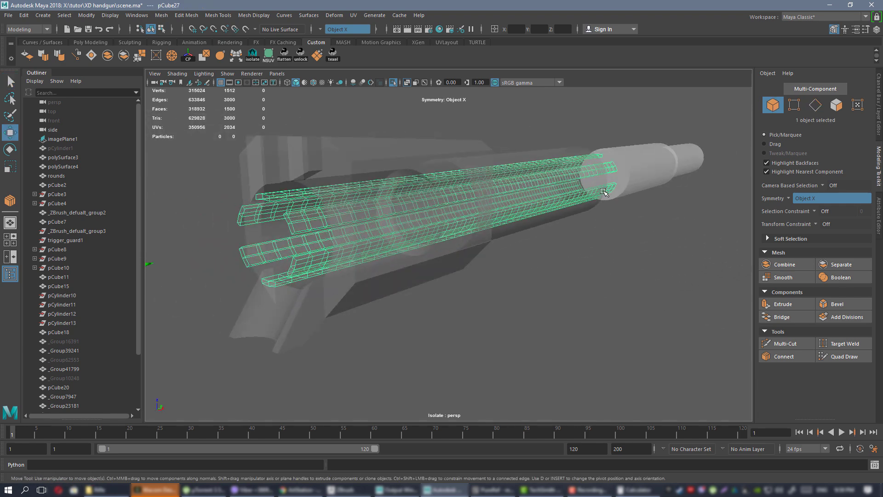
- Apply a nonlinear Twist deformer to the rifling blocks and show its twist1 attributes
right_click_drag(607, 193, 570, 194, "alt")
left_click_drag(571, 193, 529, 188, "alt")
left_click_drag(391, 152, 411, 151, "alt")
middle_click_drag(411, 151, 475, 195, "alt")
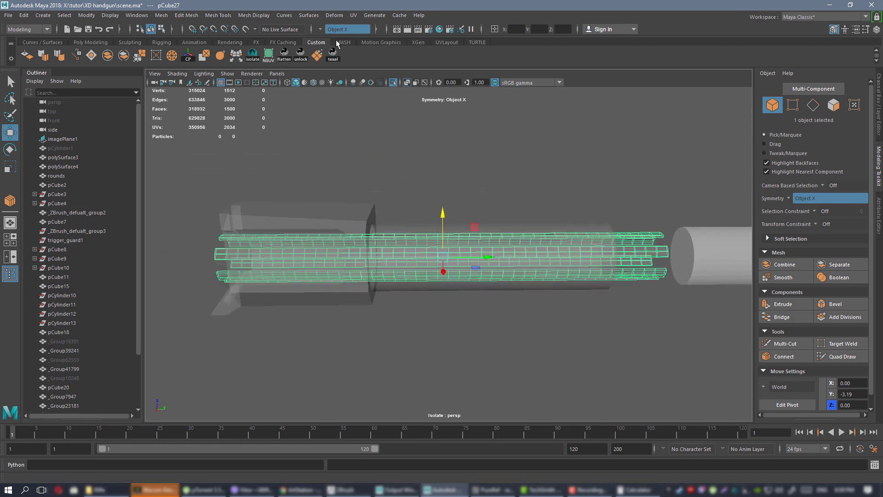
left_click(334, 15)
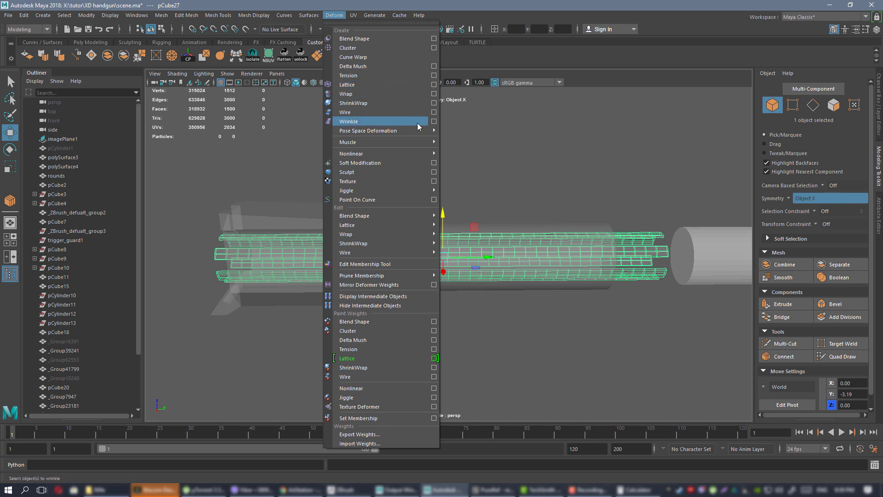
mouse_move(404, 152)
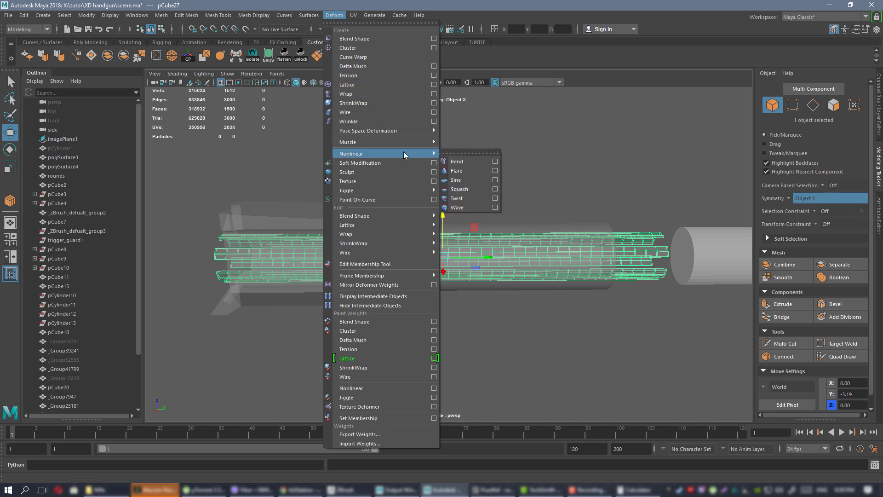
left_click(468, 200)
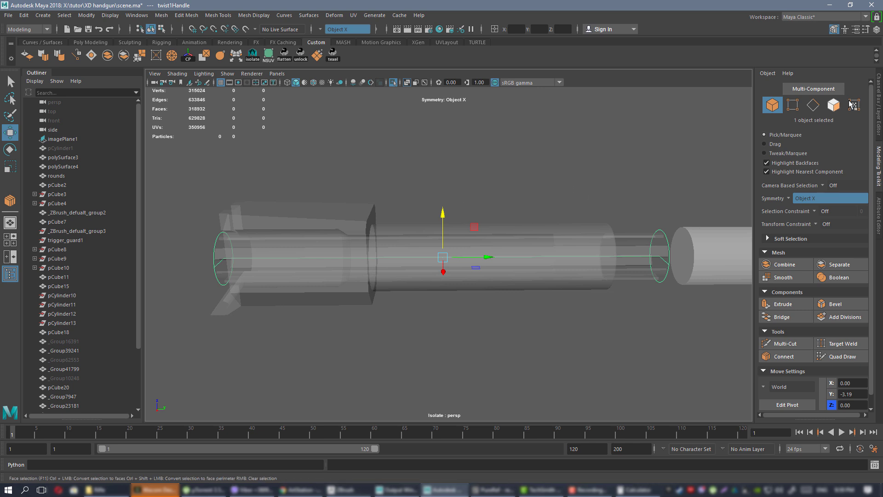
left_click(879, 102)
left_click(768, 195)
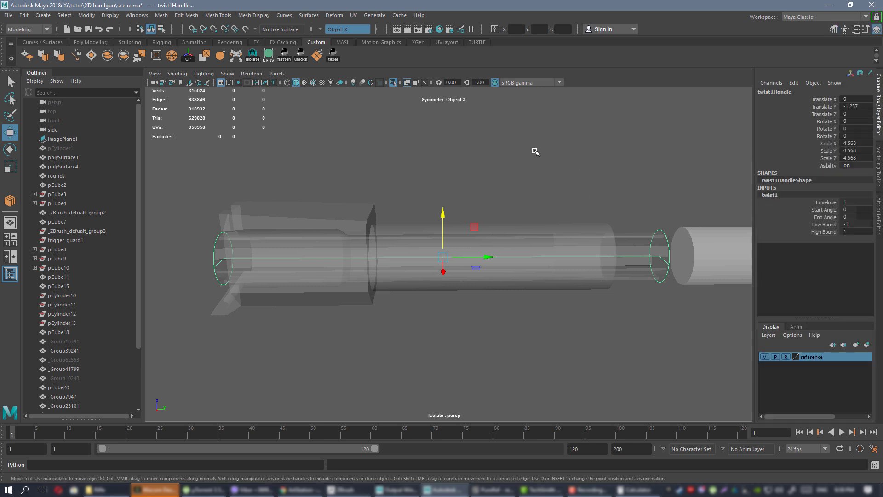
- Turn off X-ray display and raise the twist's Start Angle to about 338
mouse_move(534, 150)
left_mouse_down("alt")
mouse_move(528, 130)
mouse_move(526, 154)
mouse_move(495, 154)
mouse_move(514, 141)
left_mouse_up("alt")
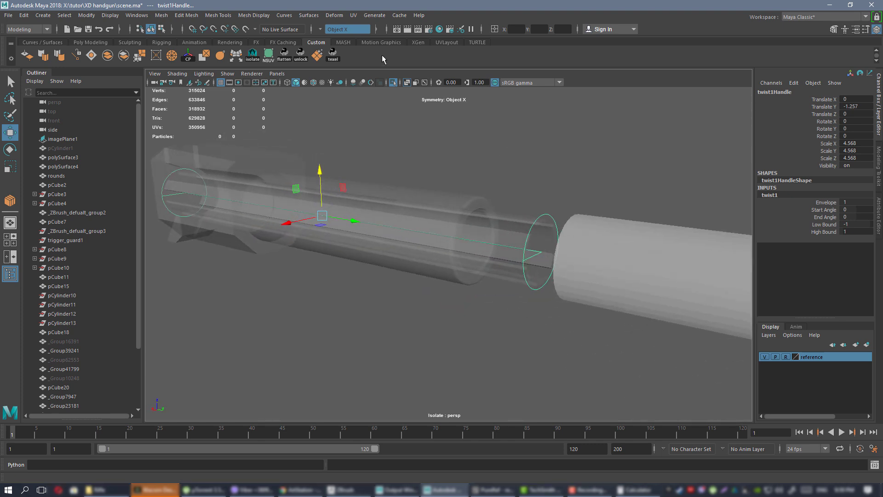
left_click(407, 82)
left_click_drag(434, 137, 494, 149, "alt")
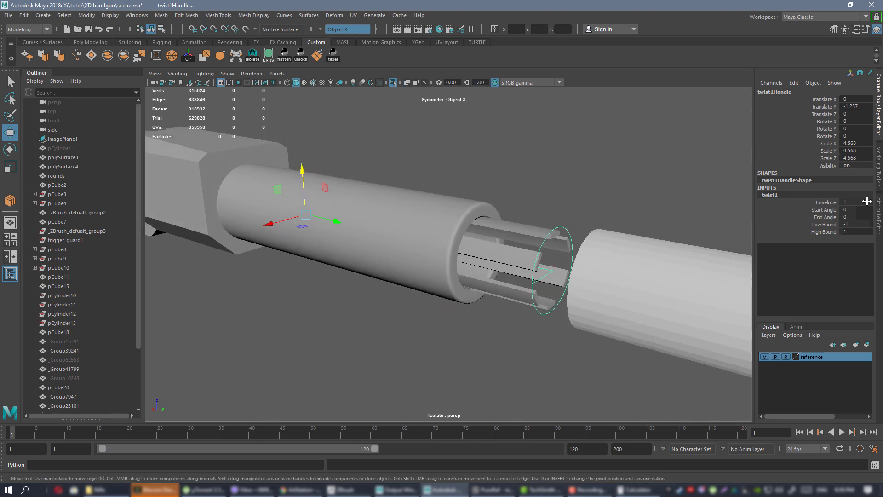
left_click(829, 204)
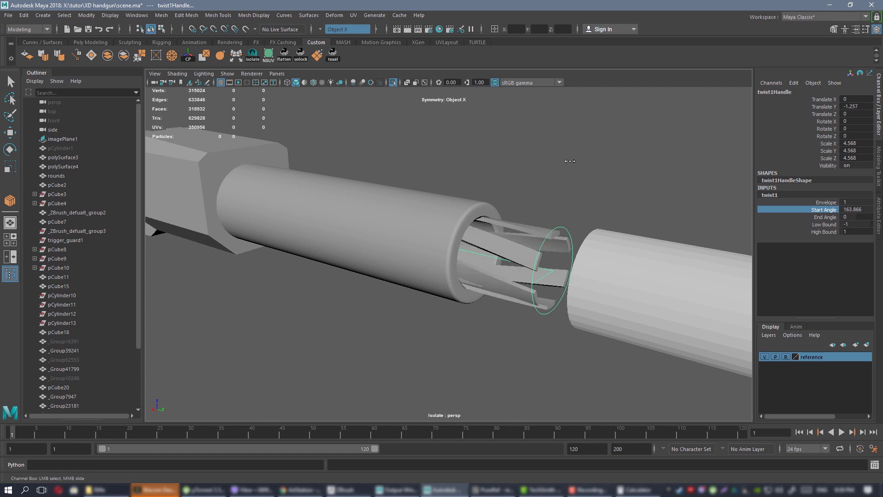
left_click_drag(599, 171, 642, 178, "alt")
middle_click_drag(642, 178, 646, 176)
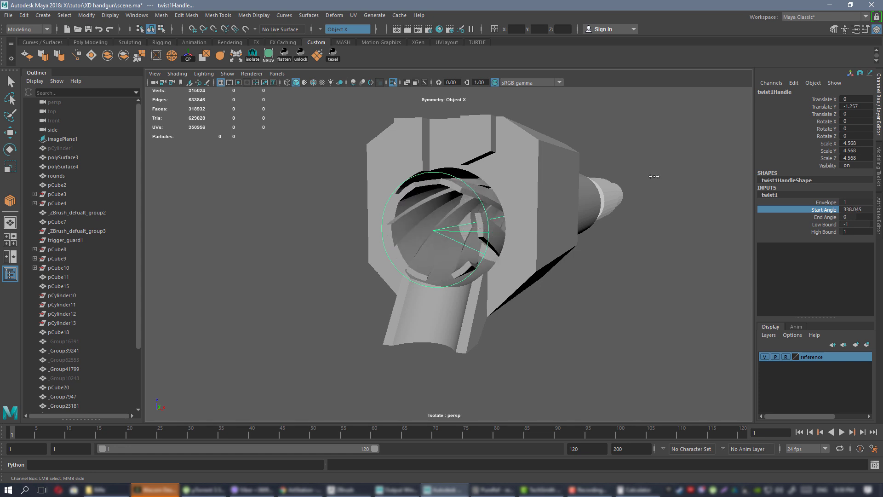
- Refine the twist's Start Angle to 120.321 while checking the spiral through the bore from both ends
left_click_drag(654, 176, 596, 195, "alt")
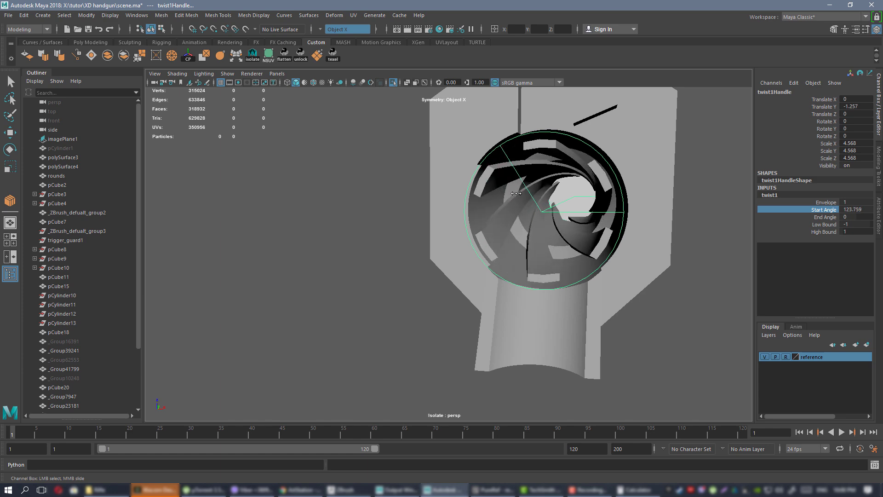
mouse_move(572, 208)
left_mouse_down("alt")
mouse_move(580, 200)
mouse_move(550, 204)
mouse_move(578, 203)
left_mouse_up("alt")
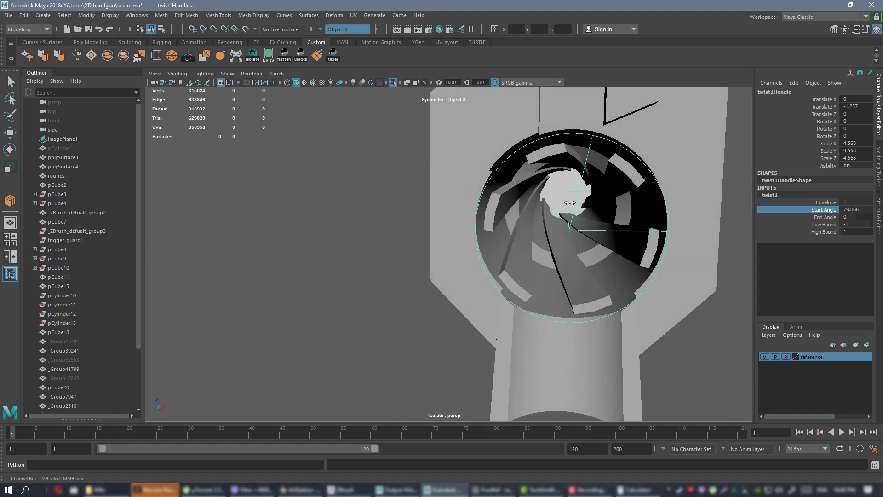
left_click_drag(578, 202, 436, 215, "alt")
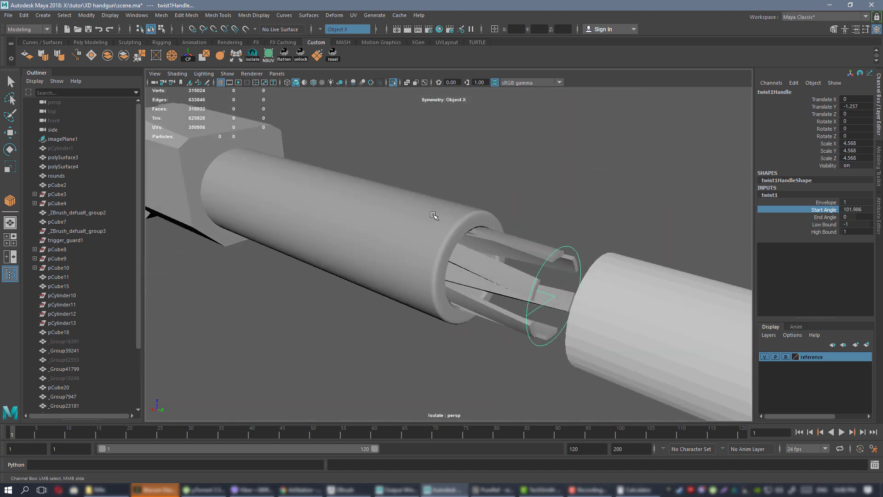
left_click_drag(466, 239, 547, 209, "alt")
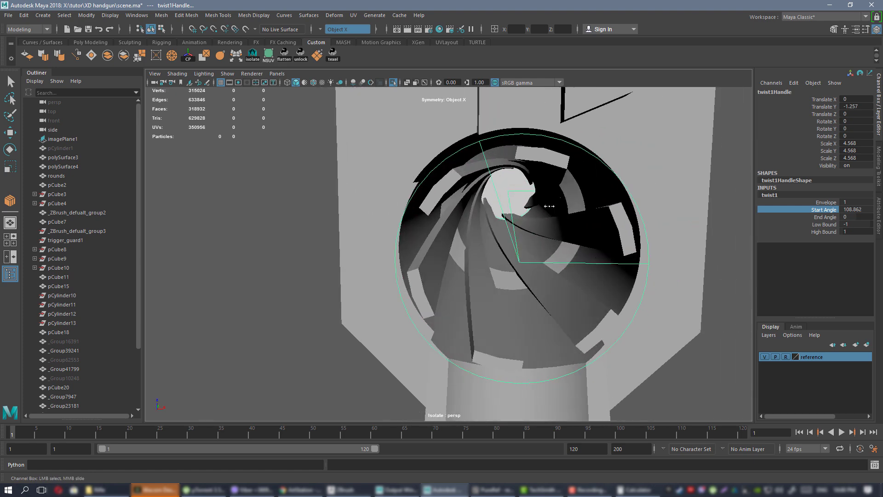
middle_click_drag(544, 206, 549, 205)
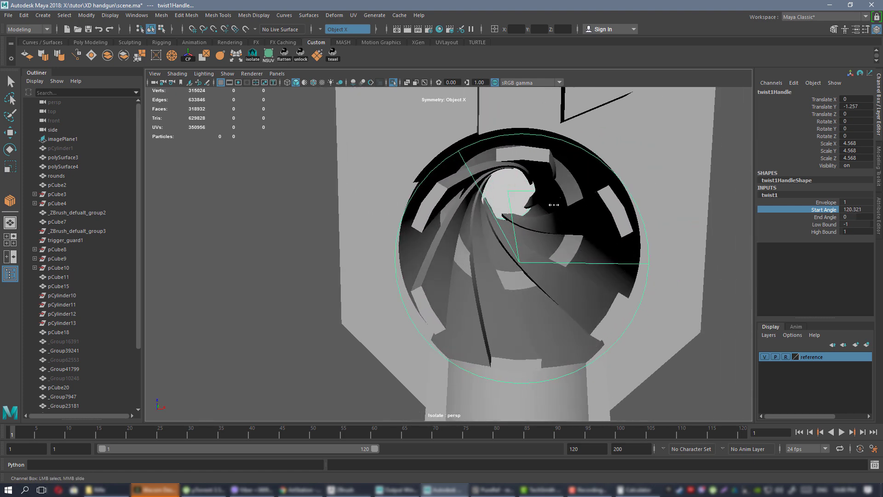
mouse_move(554, 205)
left_mouse_down("alt")
mouse_move(528, 203)
mouse_move(538, 211)
mouse_move(577, 205)
mouse_move(410, 211)
mouse_move(560, 205)
mouse_move(569, 212)
left_mouse_up("alt")
right_click_drag(569, 212, 593, 244, "alt")
left_click_drag(593, 244, 521, 235, "alt")
right_click_drag(542, 226, 528, 213, "alt")
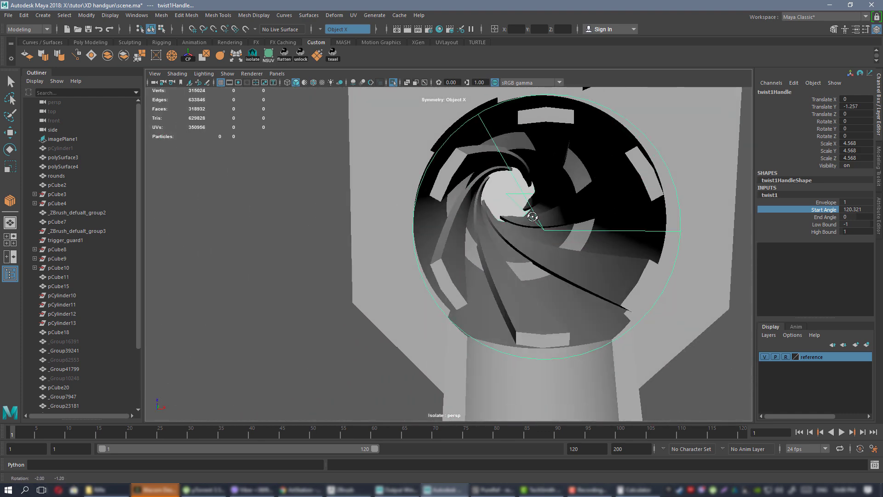
left_click_drag(528, 213, 386, 214, "alt")
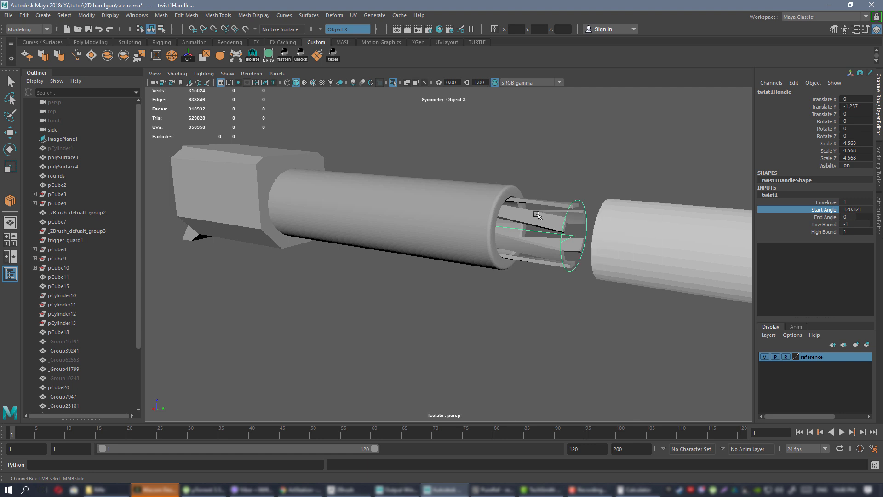
- Delete the twisted rifling's construction history, then reselect the object
left_click(577, 203)
key("w")
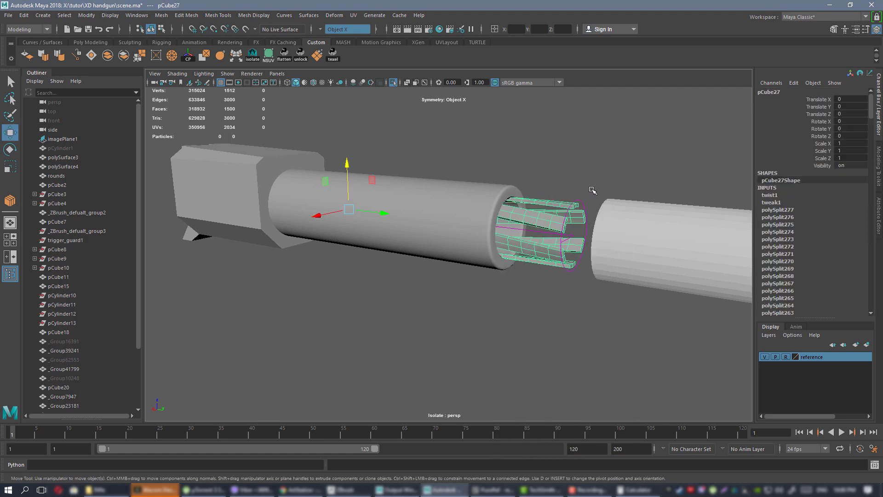
key("alt+shift+d")
left_click(568, 155)
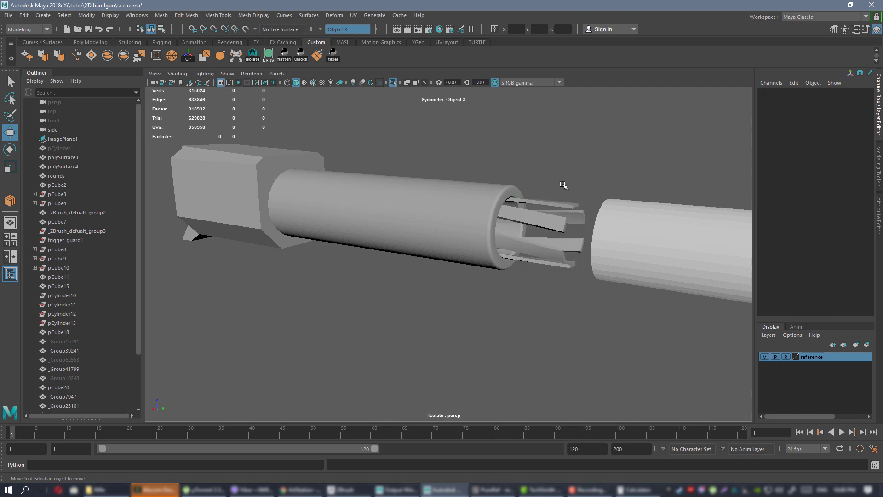
left_click_drag(562, 185, 551, 197, "alt")
left_click(517, 261)
right_click_drag(516, 260, 589, 233, "alt")
left_click_drag(589, 232, 577, 213, "alt")
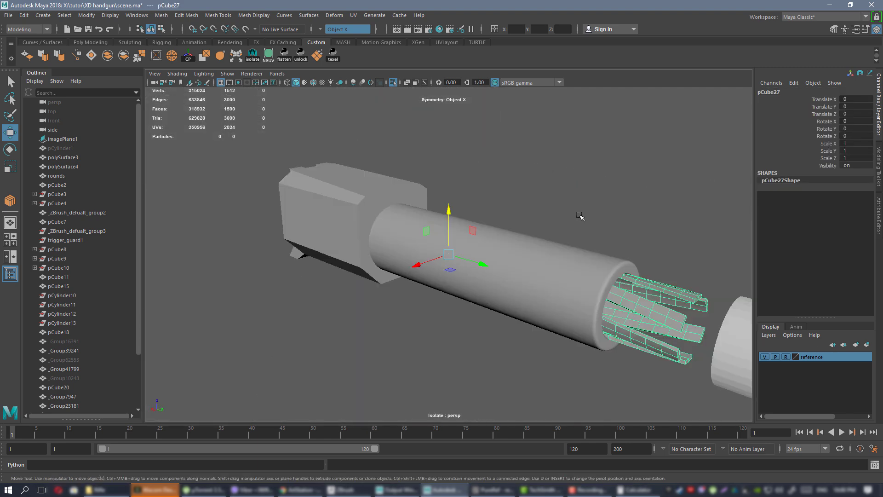
- Isolate the twisted rifling blocks in the viewport and leave them selected
key("ctrl+1")
key("ctrl+1")
key("f")
left_click_drag(439, 198, 529, 230, "alt")
left_click(542, 165)
left_click(483, 247)
- Export the selected rifling as 1.OBJ in the exp folder, replacing the existing file
left_click(8, 15)
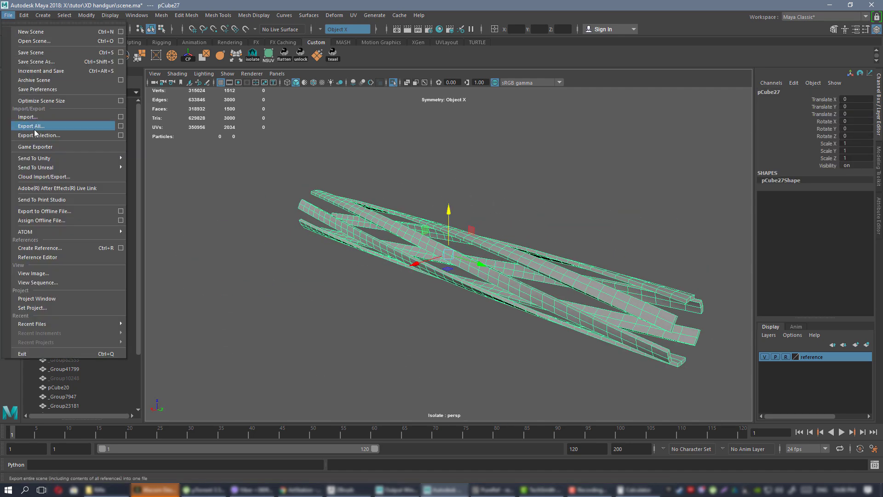
left_click(27, 129)
double_click(341, 181)
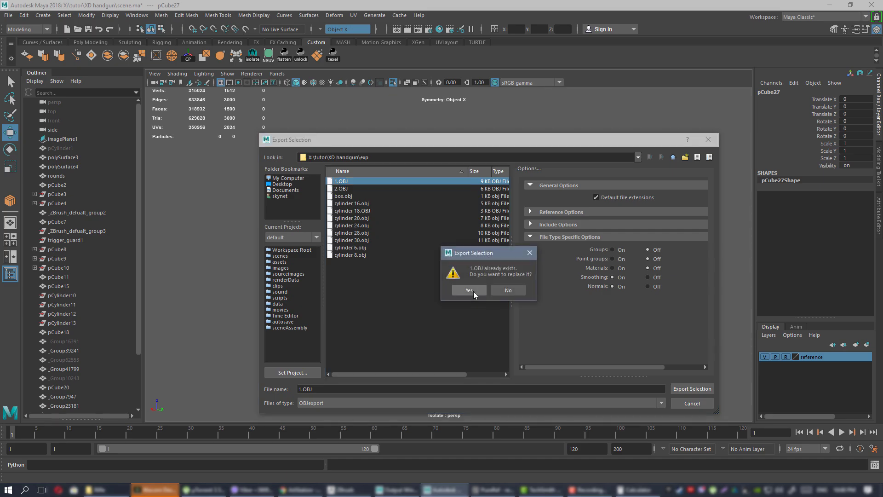
left_click(467, 290)
- Switch to ZBrush, check the wireframes of the barrel's cutting cylinders, and select subtool 1 directly above 2_10
left_click(356, 493)
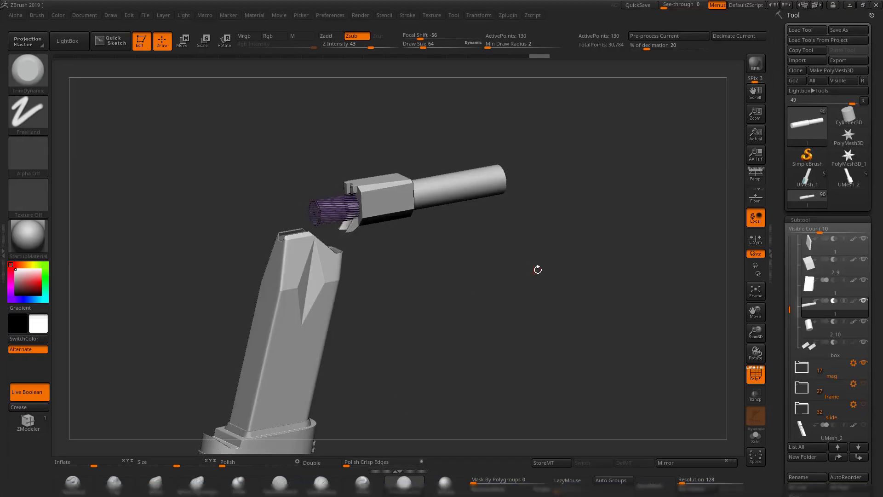
mouse_move(475, 227)
left_mouse_down()
mouse_move(529, 248)
mouse_move(570, 301)
left_mouse_up()
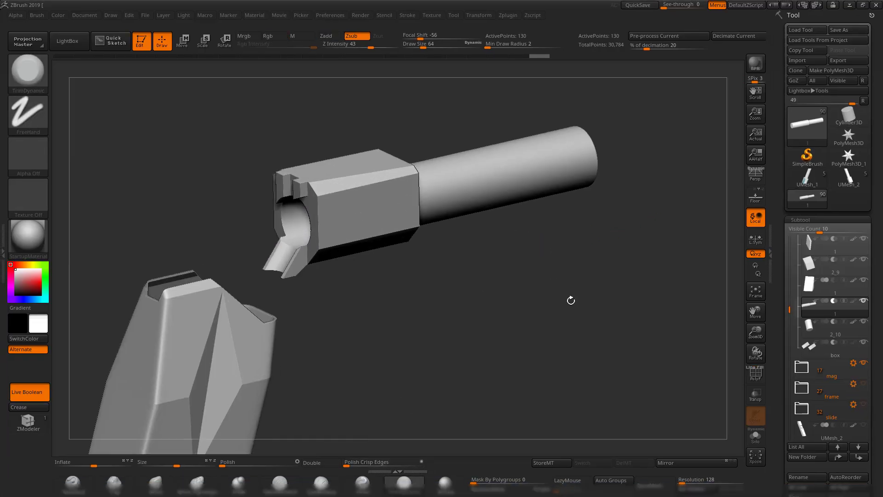
key("shift+f")
key("shift+f")
left_click(835, 327)
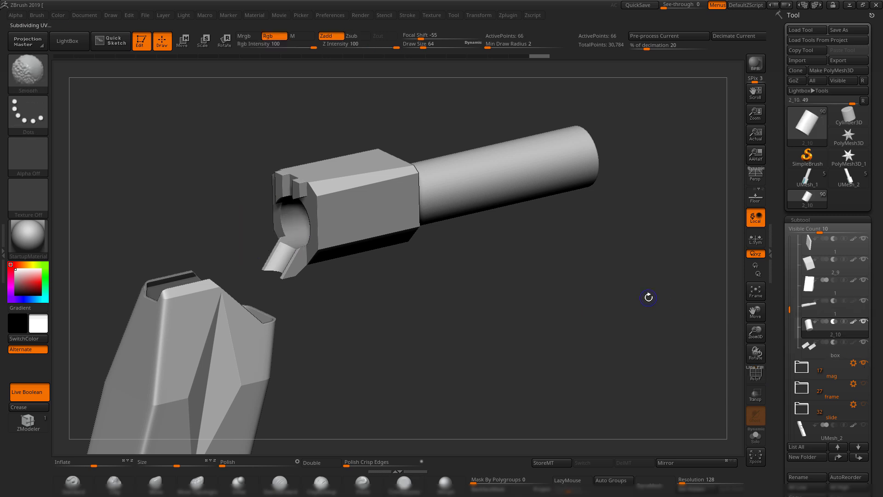
key("shift+f")
key("shift+f")
left_click(806, 312)
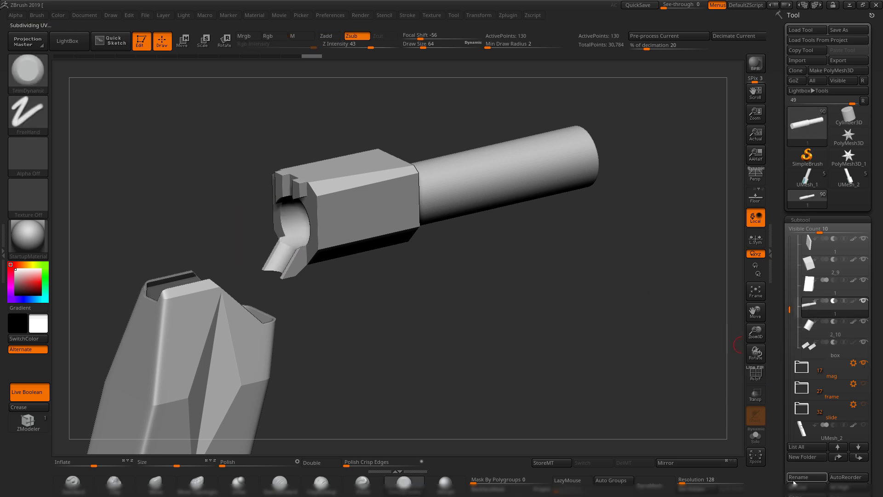
- Duplicate the selected cutting cylinder subtool and replace the copy with the rifling imported from 1.OBJ
left_click_drag(789, 468, 789, 438)
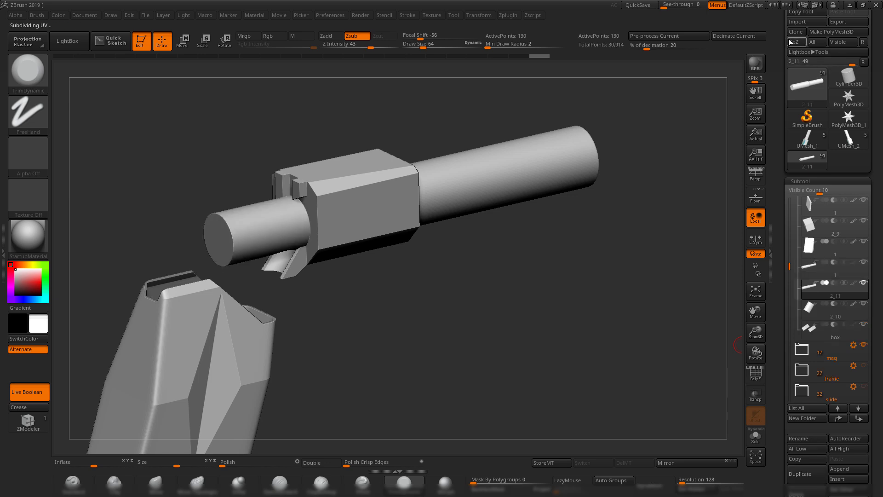
left_click(798, 22)
double_click(331, 172)
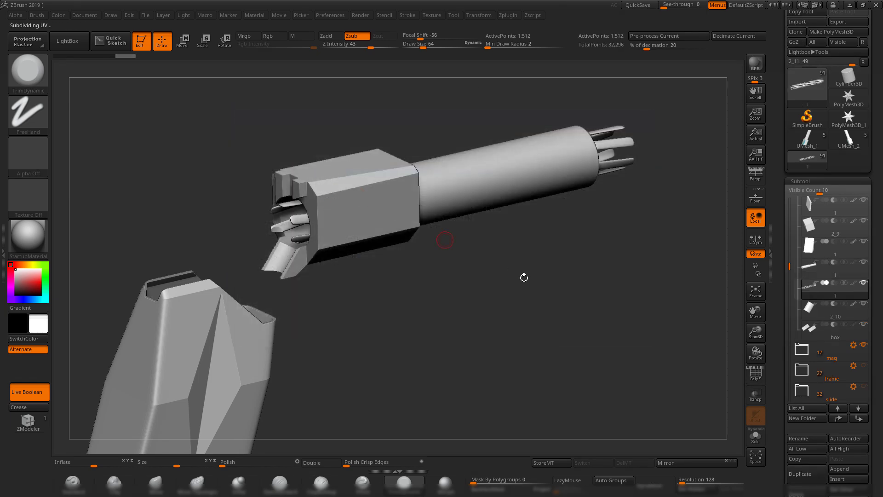
- Set the imported rifling subtool to Boolean subtraction to cut its twisted grooves into the barrel bore
left_click_drag(594, 280, 630, 282)
left_click(752, 439)
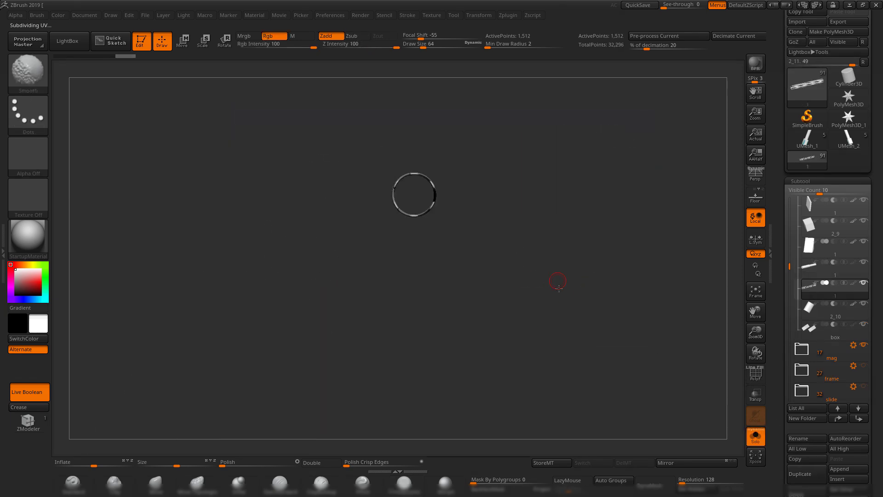
left_click(40, 409)
left_click_drag(466, 304, 771, 441, "shift")
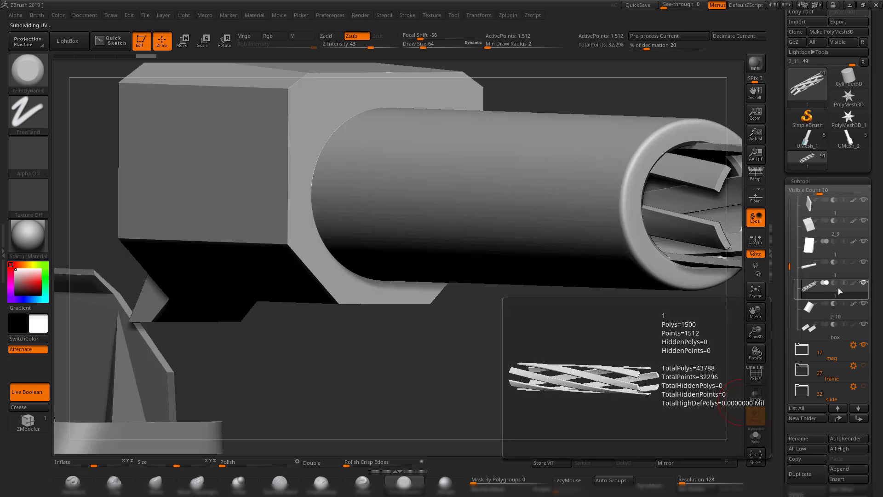
left_click(833, 283)
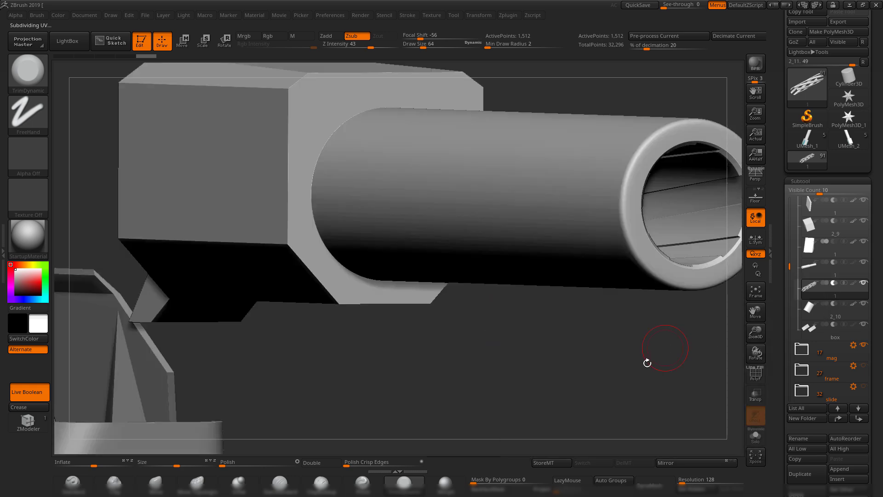
left_click_drag(611, 368, 607, 367, "shift")
mouse_move(586, 312)
left_mouse_down("alt")
mouse_move(579, 292)
mouse_move(656, 356)
mouse_move(598, 324)
mouse_move(374, 345)
mouse_move(487, 295)
mouse_move(666, 249)
mouse_move(562, 223)
mouse_move(619, 244)
mouse_move(549, 229)
mouse_move(537, 207)
mouse_move(574, 264)
mouse_move(564, 272)
mouse_move(574, 253)
left_mouse_up("alt")
- Adjust the position of the rifling cutter along the barrel axis with the Move gizmo
key("w")
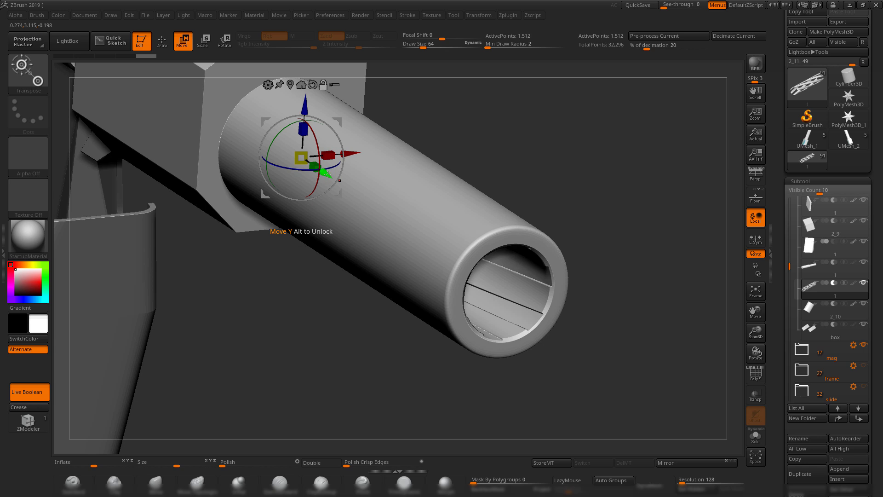
left_click_drag(327, 175, 467, 266, "alt")
left_click(430, 176)
left_click_drag(597, 158, 575, 169, "alt")
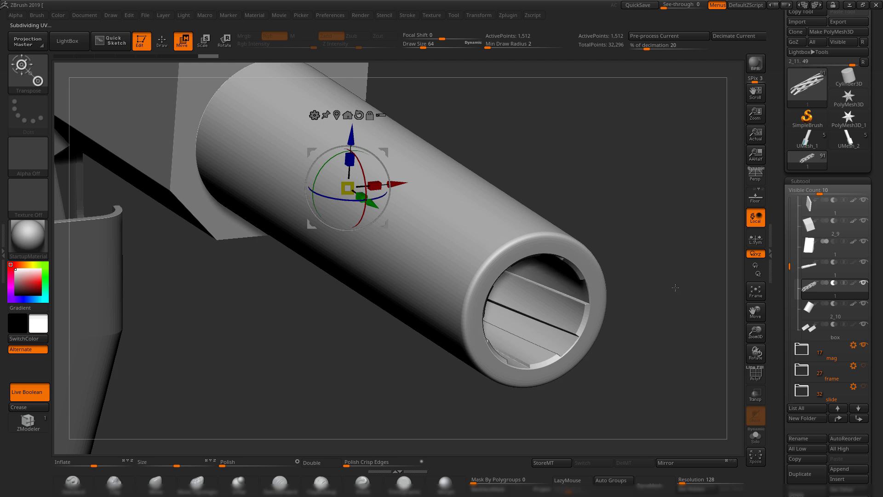
left_click_drag(675, 288, 507, 255, "alt")
- Select the outer barrel tube, isolate it with its wireframe shown, and face the muzzle head-on
key("q")
left_click(502, 205, "alt")
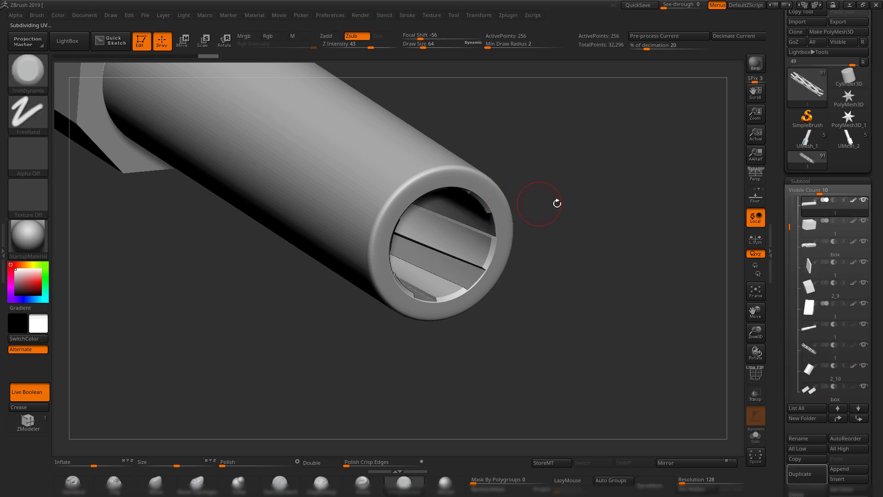
left_click(755, 435)
right_click_drag(472, 184, 587, 219, "ctrl")
key("shift+f")
mouse_move(573, 151)
right_mouse_down()
mouse_move(613, 158)
mouse_move(560, 158)
right_mouse_up()
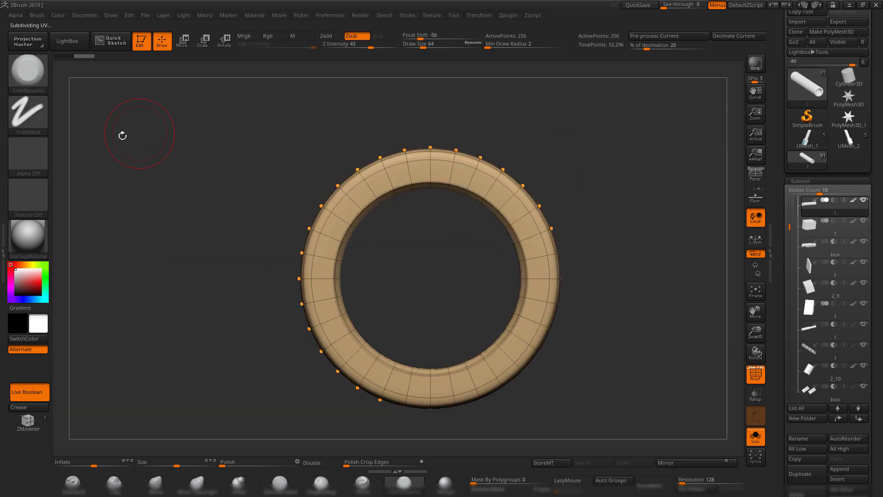
- Mask the muzzle with a Circle stroke, then apply a Rect mask over the tube body behind the muzzle end
left_click(29, 114, "ctrl")
left_click(79, 149, "ctrl")
mouse_move(229, 179)
left_mouse_down("ctrl")
mouse_move(513, 341)
mouse_move(538, 389)
left_mouse_up("ctrl")
mouse_move(615, 389)
right_mouse_down()
mouse_move(648, 386)
mouse_move(514, 268)
right_mouse_up()
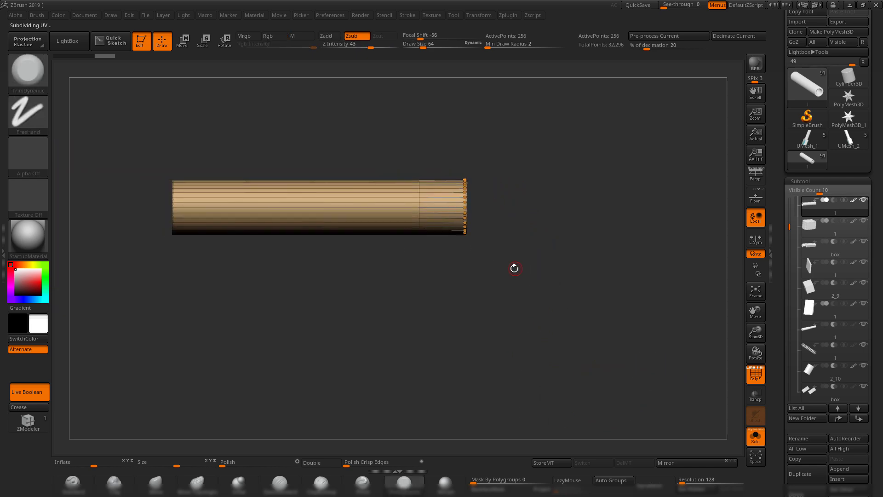
left_click(28, 112, "ctrl")
left_click(30, 117, "ctrl")
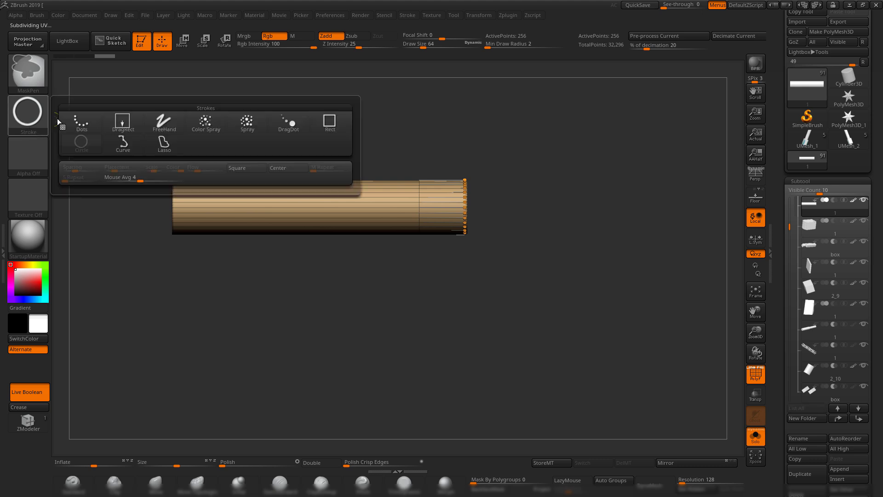
left_click(329, 122, "ctrl")
mouse_move(141, 125)
left_mouse_down("ctrl")
mouse_move(396, 318)
mouse_move(453, 317)
left_mouse_up("ctrl")
mouse_move(537, 268)
right_mouse_down("ctrl")
mouse_move(556, 348)
mouse_move(544, 344)
mouse_move(579, 320)
right_mouse_up("ctrl")
key("shift+f")
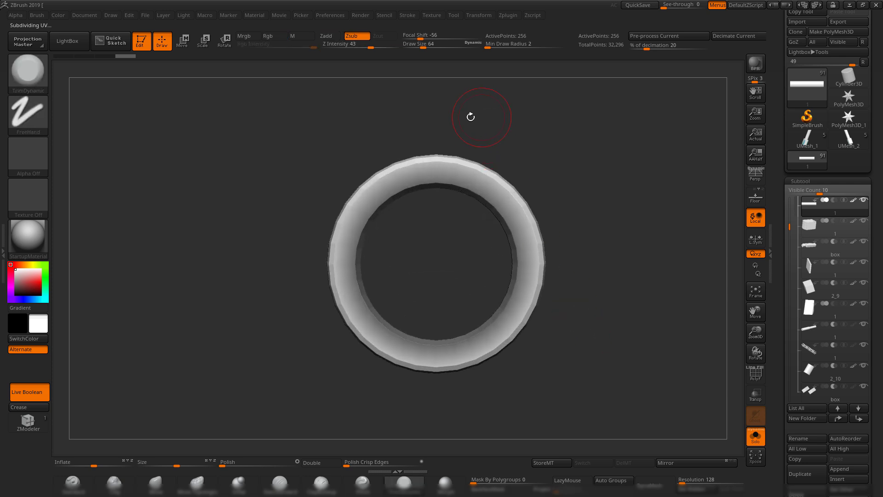
- Refine the muzzle mask with Circle strokes around the bore to isolate the inner rim
left_click(13, 119)
left_click(79, 140)
mouse_move(426, 144)
left_mouse_down("ctrl")
mouse_move(473, 187)
mouse_move(480, 259)
mouse_move(508, 332)
mouse_move(498, 323)
mouse_move(515, 342)
left_mouse_up("ctrl")
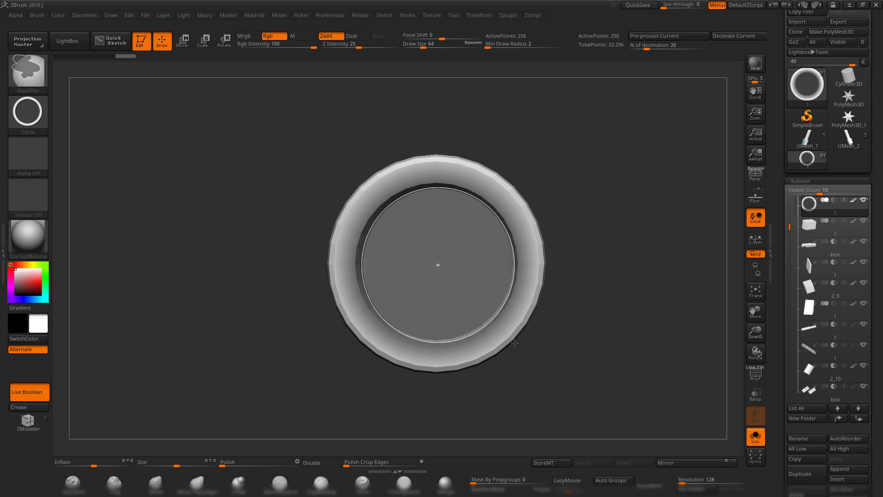
mouse_move(590, 318)
right_mouse_down()
mouse_move(585, 279)
mouse_move(591, 300)
mouse_move(614, 307)
right_mouse_up()
mouse_move(394, 242)
left_mouse_down("ctrl")
mouse_move(477, 357)
mouse_move(428, 335)
mouse_move(450, 361)
left_mouse_up("ctrl")
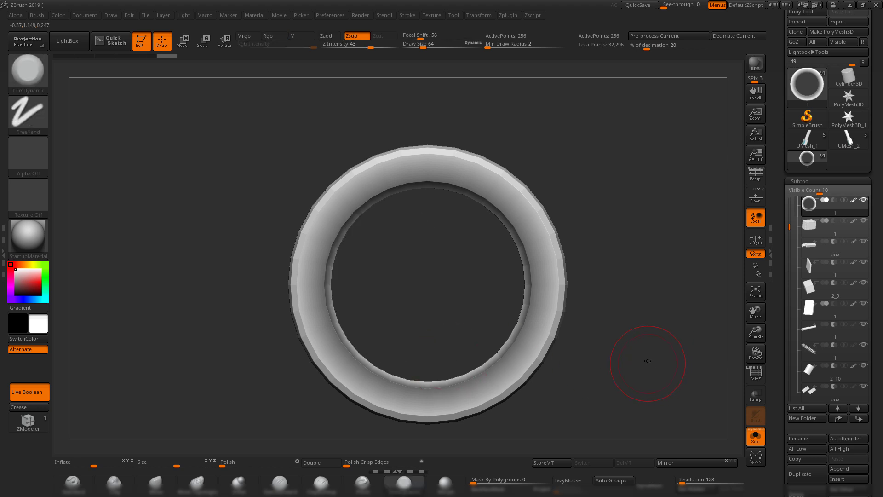
mouse_move(648, 361)
right_mouse_down()
mouse_move(654, 321)
mouse_move(640, 311)
mouse_move(651, 358)
mouse_move(602, 306)
mouse_move(637, 374)
mouse_move(601, 348)
mouse_move(644, 406)
right_mouse_up()
left_click(644, 321, "ctrl")
- Move the unmasked inner muzzle rim along the barrel axis to reshape the bore opening, then clear the mask
key("w")
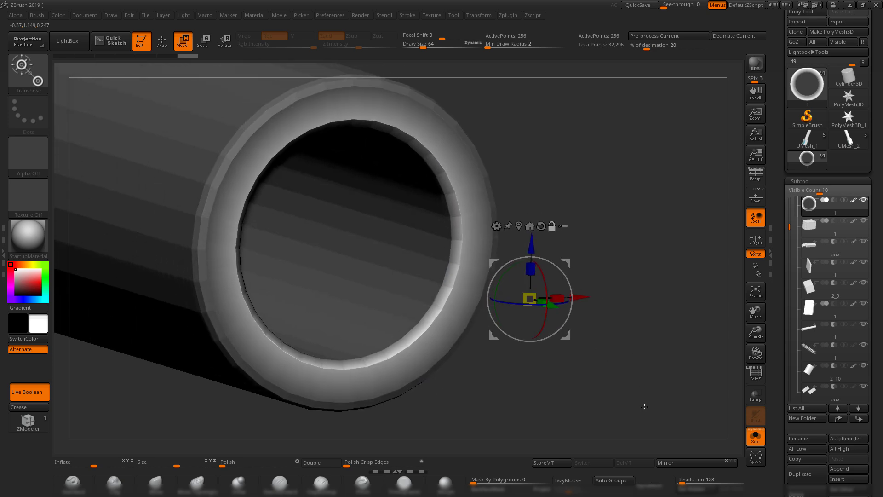
key("d")
left_click(753, 438)
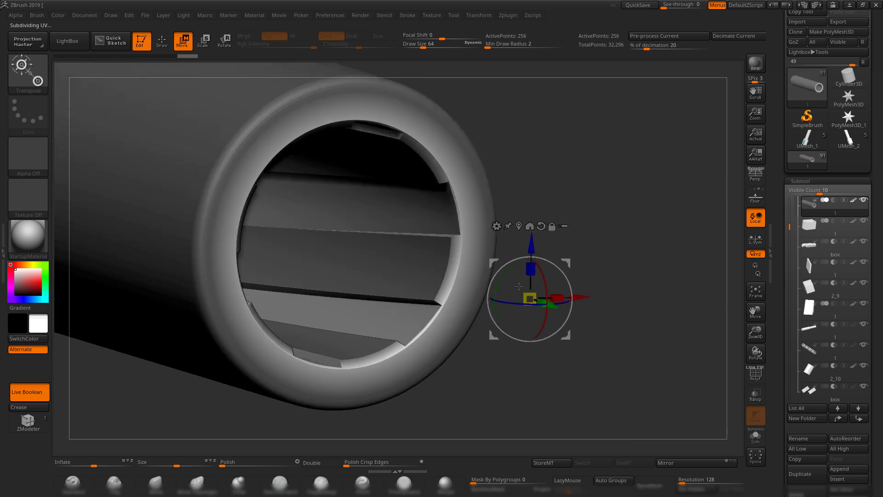
mouse_move(539, 299)
left_mouse_down()
mouse_move(529, 299)
mouse_move(550, 305)
left_mouse_up()
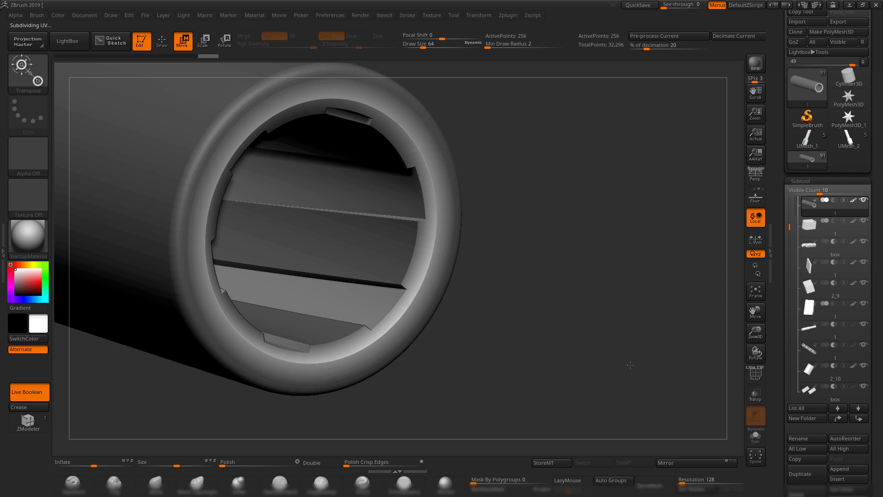
right_click_drag(628, 364, 613, 341, "ctrl")
left_click_drag(621, 344, 638, 381, "ctrl")
right_click_drag(638, 381, 623, 361, "alt")
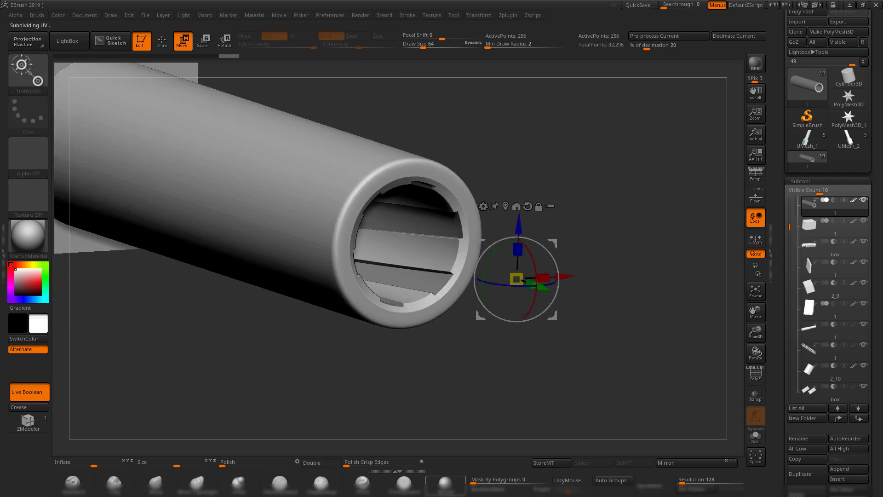
- Examine the rifled muzzle, the chamber opening and the feed ramp of the barrel from several angles
left_click(413, 490)
right_click_drag(520, 319, 581, 345, "shift")
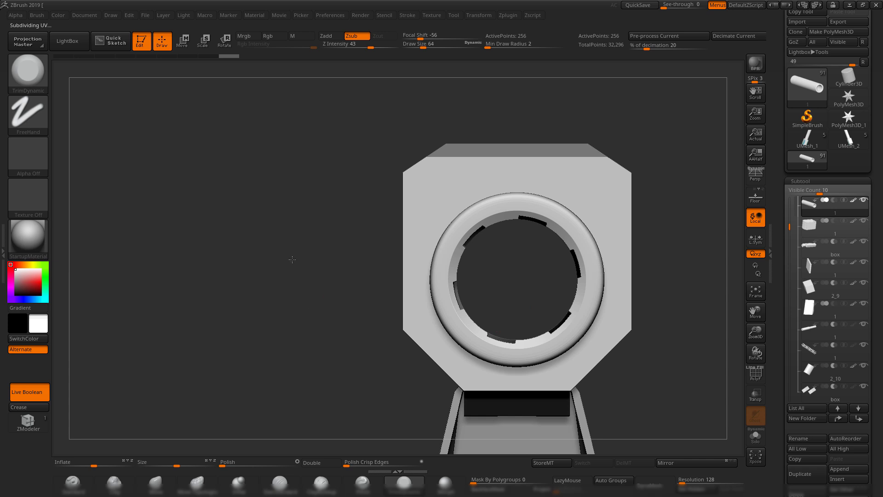
right_click_drag(292, 259, 584, 314)
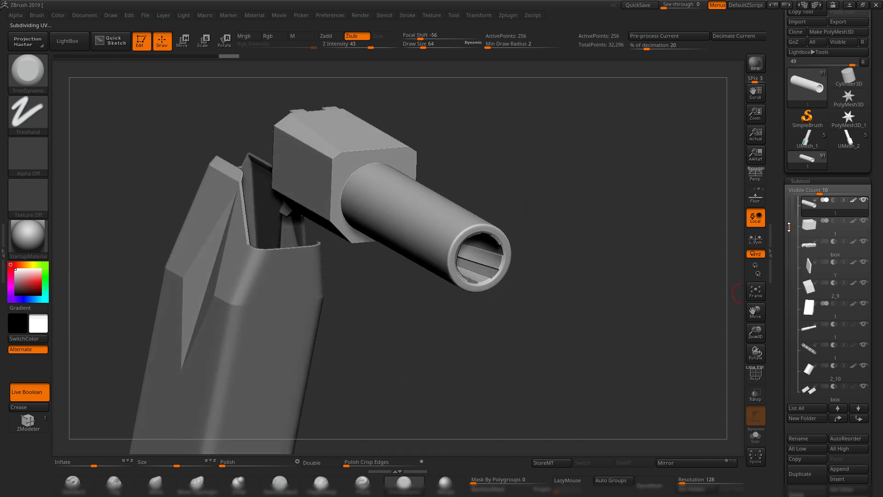
left_click_drag(789, 226, 789, 275)
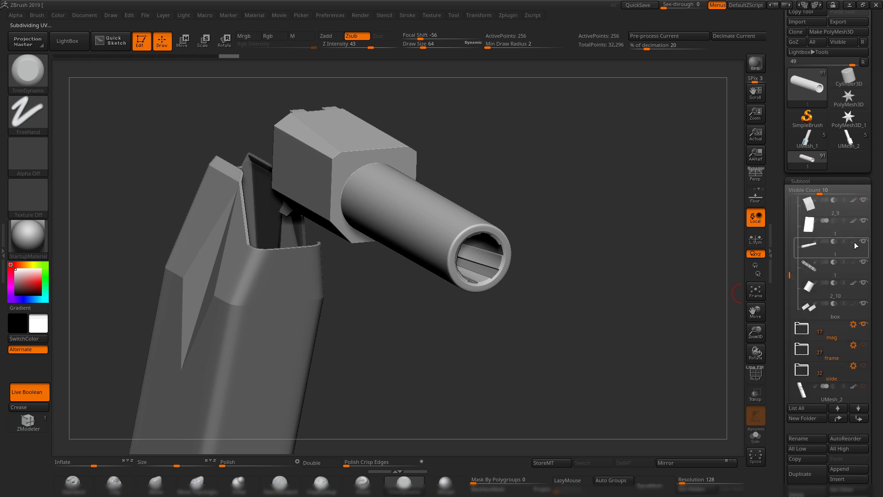
right_click_drag(581, 261, 827, 299)
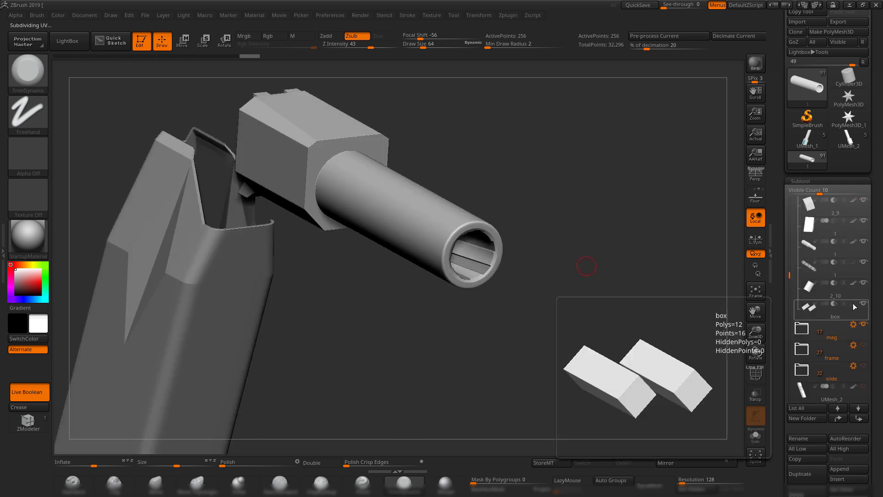
right_click_drag(612, 254, 557, 271)
left_click(859, 262)
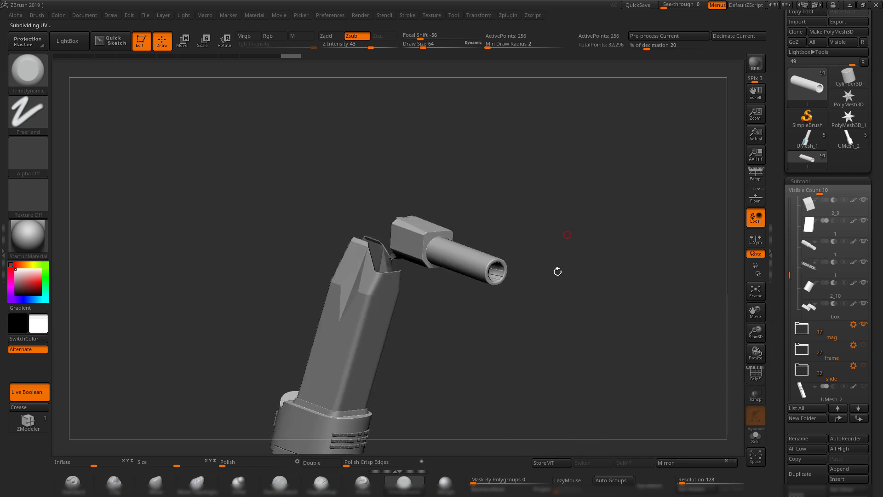
right_click_drag(625, 244, 587, 280)
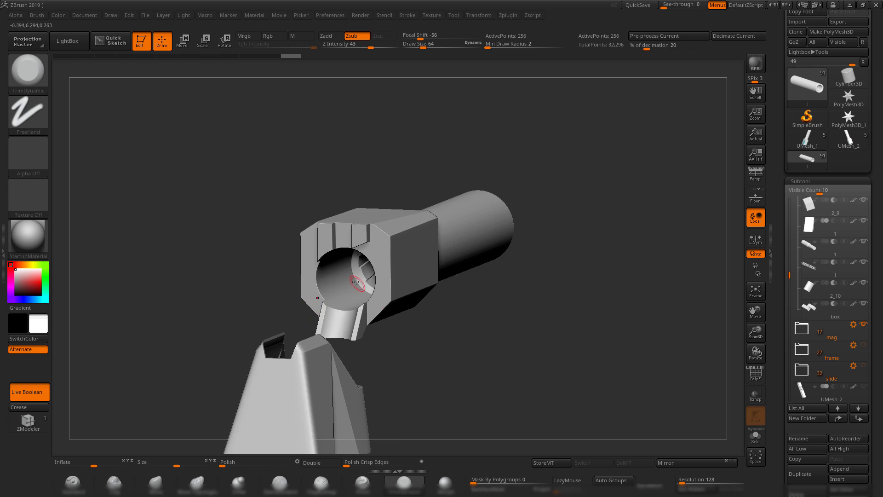
right_click_drag(547, 321, 571, 265)
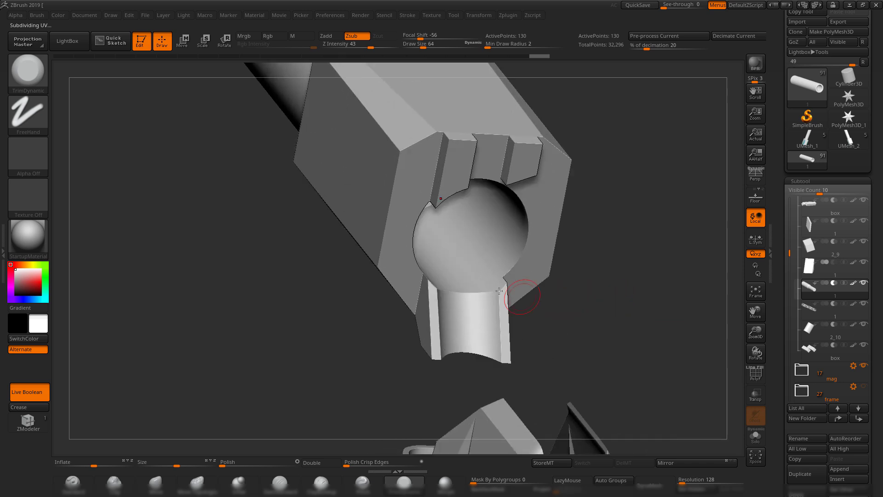
left_click_drag(622, 293, 526, 299)
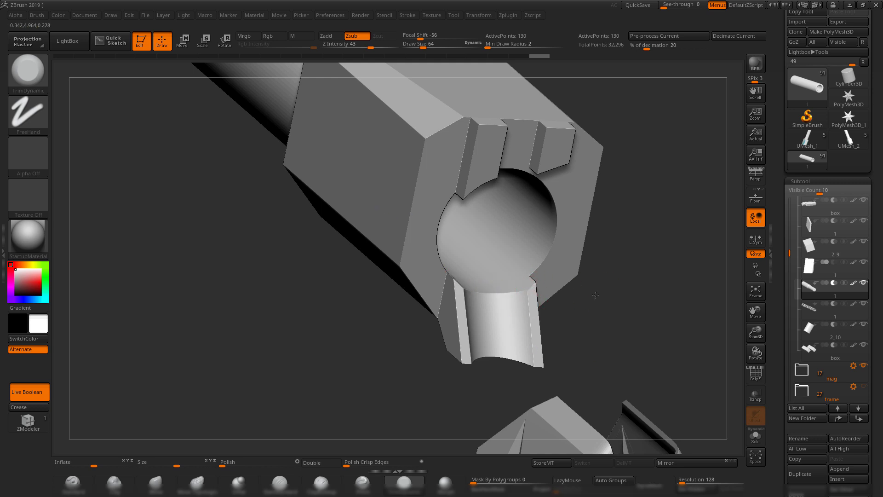
left_click_drag(596, 295, 381, 286)
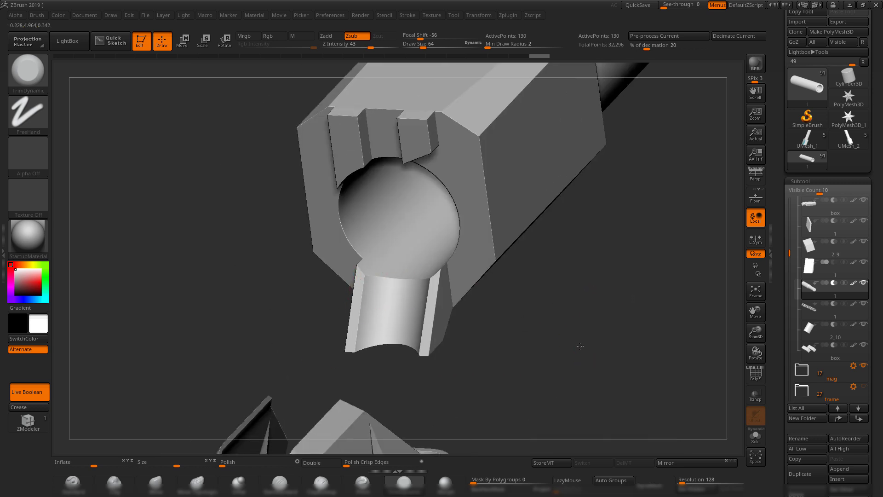
left_click_drag(567, 335, 588, 334)
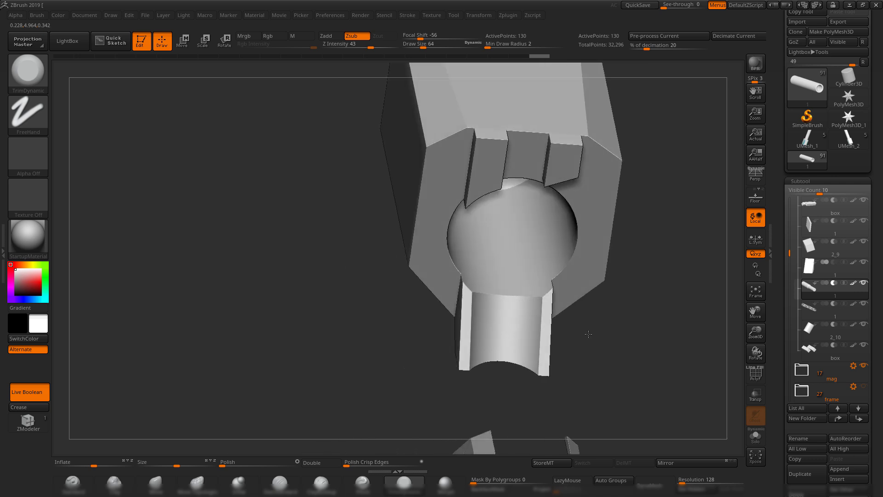
left_click_drag(666, 339, 538, 331)
- Select the 2_10 feed-ramp cutting cylinder and adjust its position along its Z axis
left_click(524, 329, "alt")
left_click_drag(627, 312, 464, 282)
key("shift+f")
key("w")
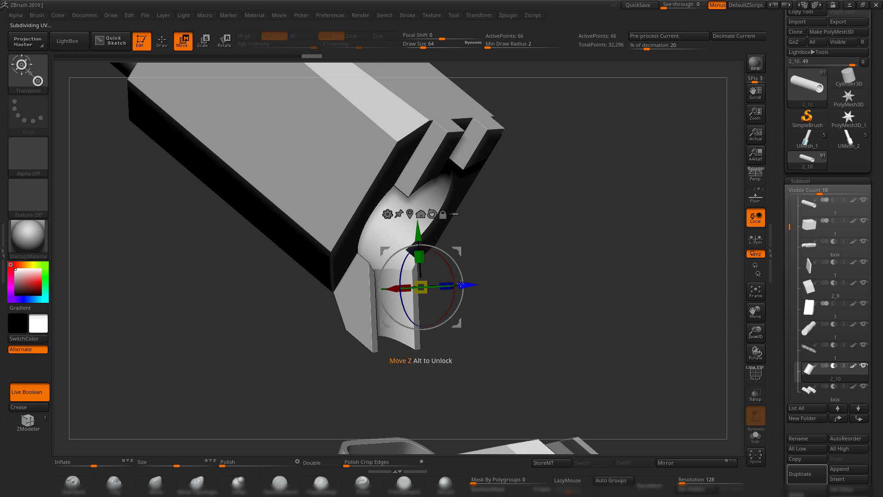
left_click_drag(464, 280, 622, 280)
mouse_move(490, 211)
left_mouse_down()
mouse_move(524, 243)
mouse_move(577, 241)
mouse_move(572, 248)
mouse_move(552, 238)
mouse_move(580, 299)
mouse_move(586, 261)
mouse_move(526, 239)
mouse_move(549, 255)
mouse_move(522, 242)
mouse_move(473, 249)
left_mouse_up()
left_click(403, 482)
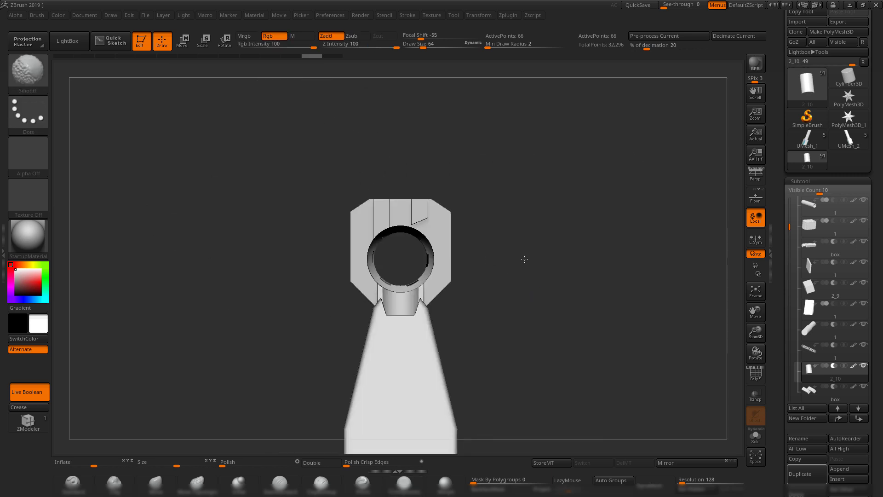
mouse_move(524, 258)
left_mouse_down()
mouse_move(525, 317)
mouse_move(589, 291)
mouse_move(542, 276)
left_mouse_up()
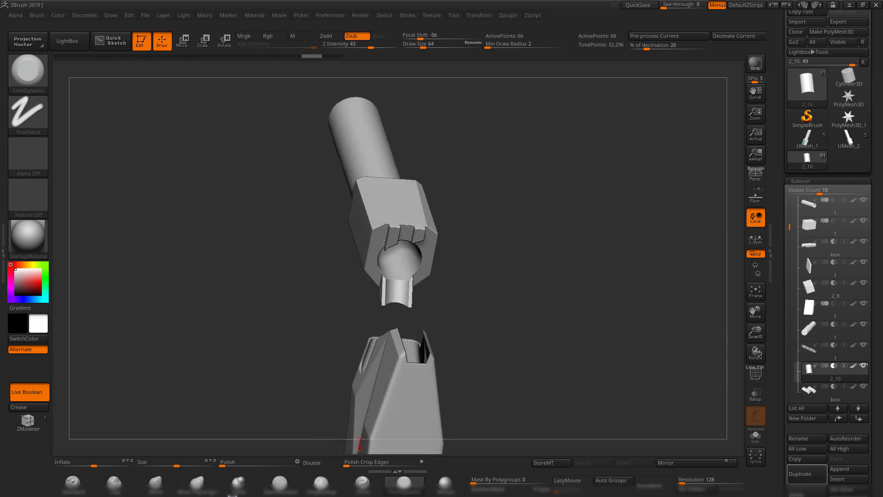
left_click_drag(500, 333, 414, 317)
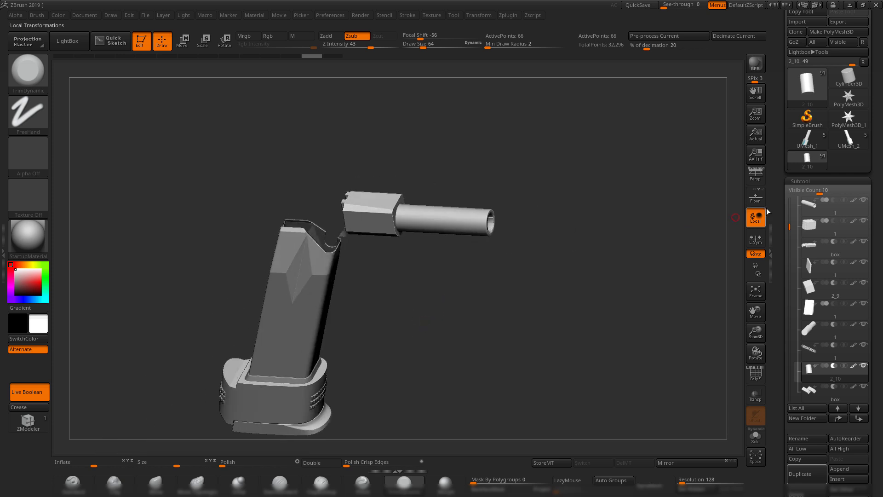
- Make the cartridge folder visible and expand it to list its subtools
scroll(793, 233, "up", 5)
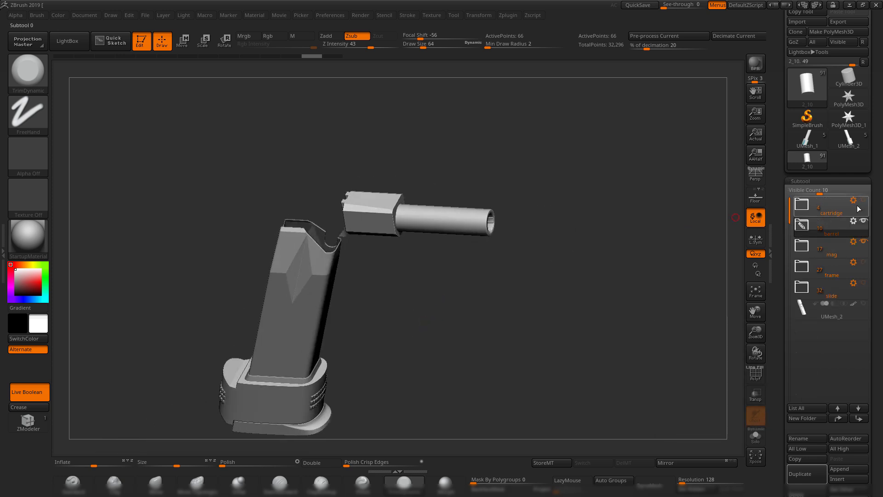
left_click_drag(573, 269, 735, 271)
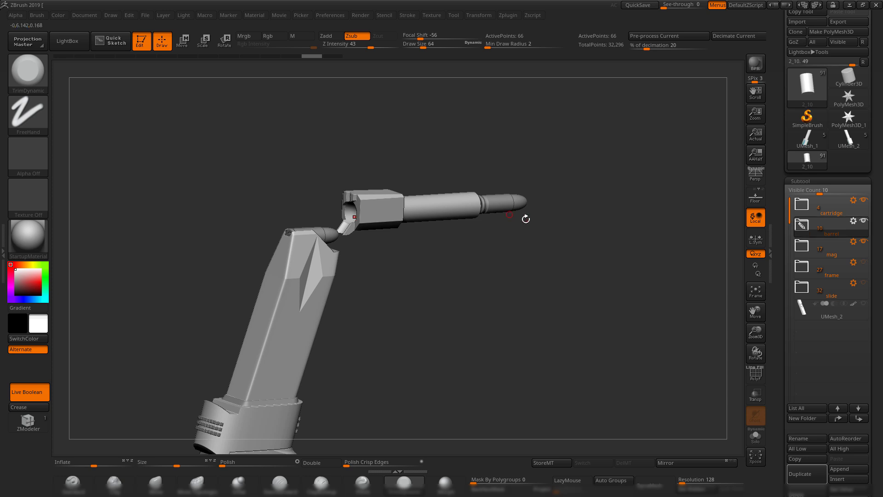
left_click(802, 204)
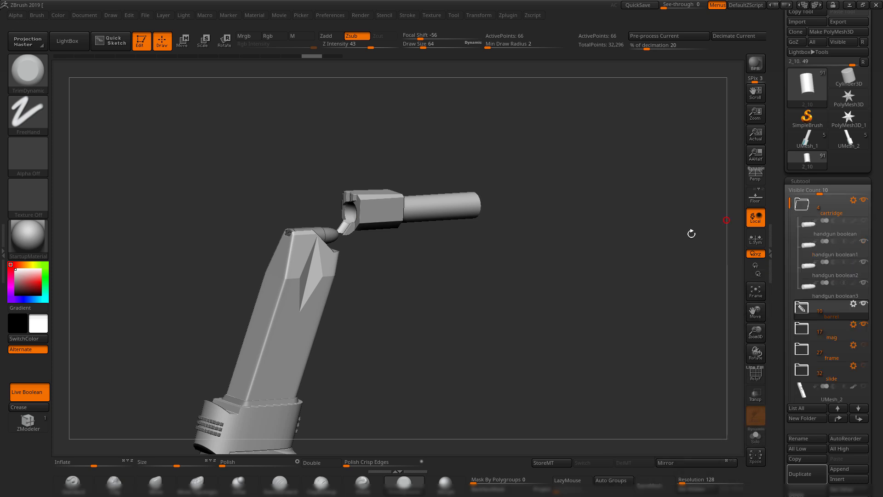
- Collapse the cartridge folder, show the frame folder and examine how the cartridge lines up with the barrel's feed ramp
left_click_drag(691, 234, 754, 266)
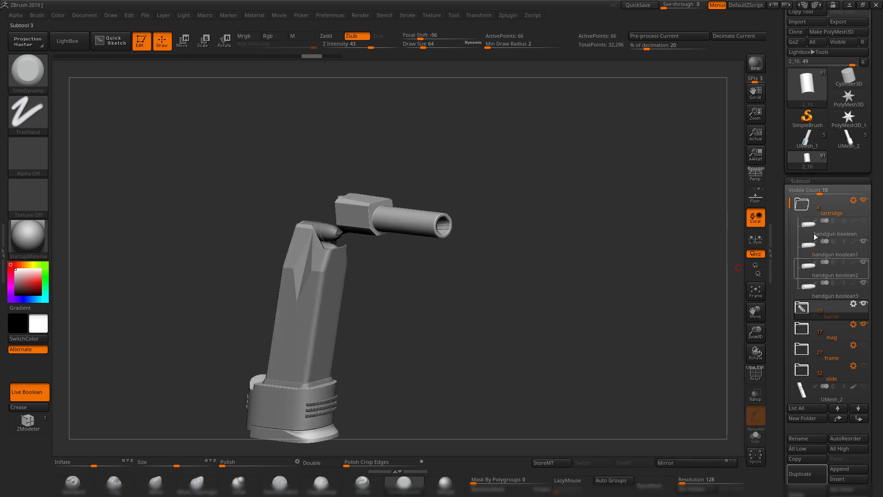
left_click(806, 206)
left_click(864, 263)
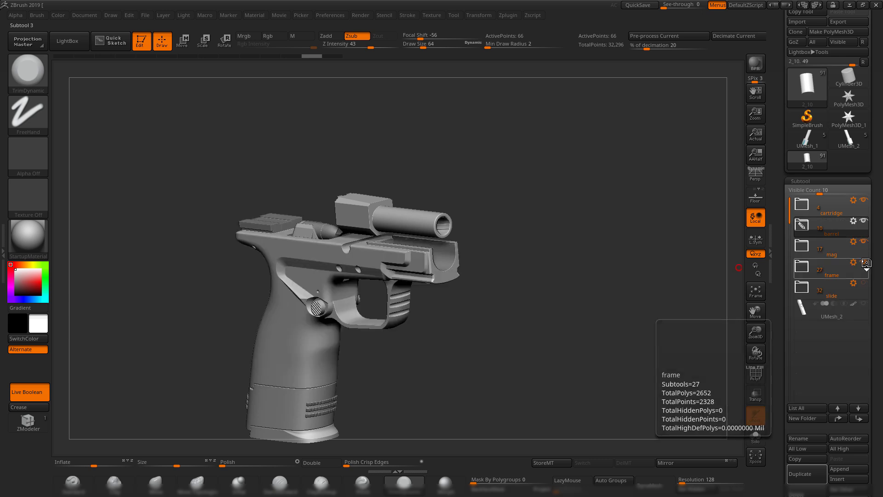
mouse_move(650, 250)
left_mouse_down()
mouse_move(511, 245)
mouse_move(510, 269)
mouse_move(492, 236)
left_mouse_up()
left_click_drag(541, 279, 514, 199, "alt")
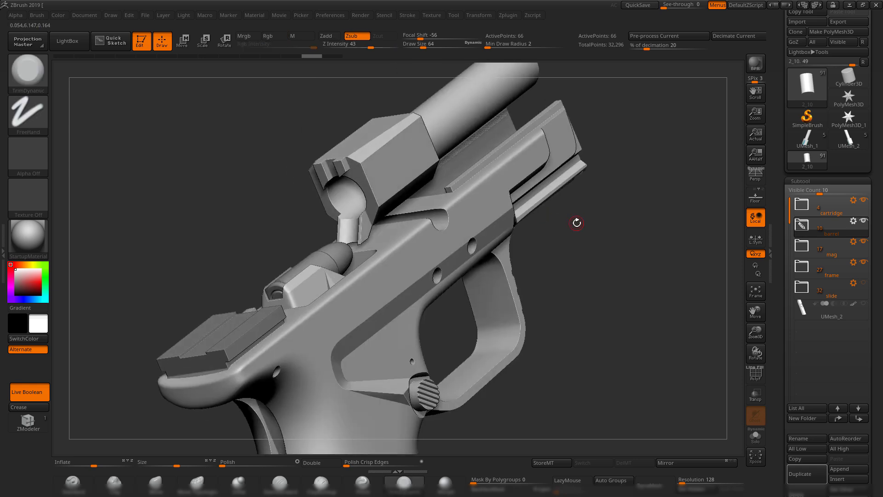
left_click_drag(607, 261, 651, 259)
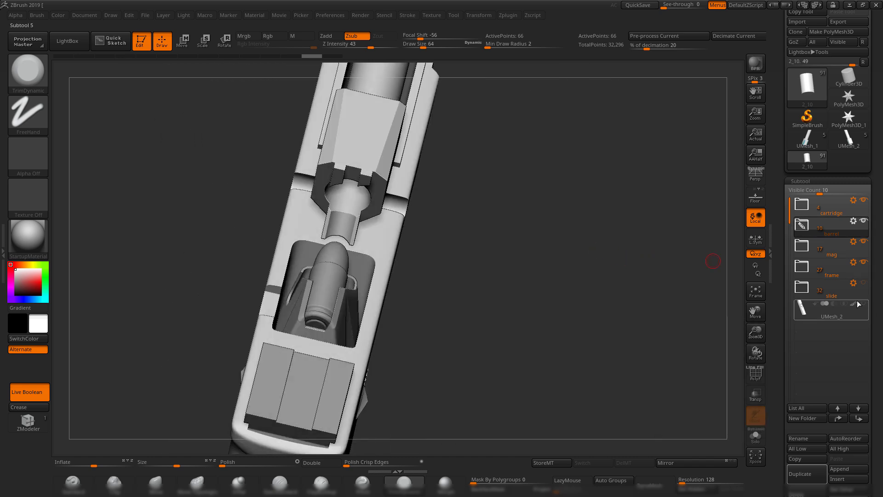
- Show the UMesh_2 slide mesh and slide it rearward along its Y axis to expose the front of the barrel
left_click_drag(635, 267, 686, 297)
left_click_drag(609, 235, 655, 290, "alt")
mouse_move(655, 291)
left_mouse_down("shift")
mouse_move(627, 254)
mouse_move(656, 294)
left_mouse_up("shift")
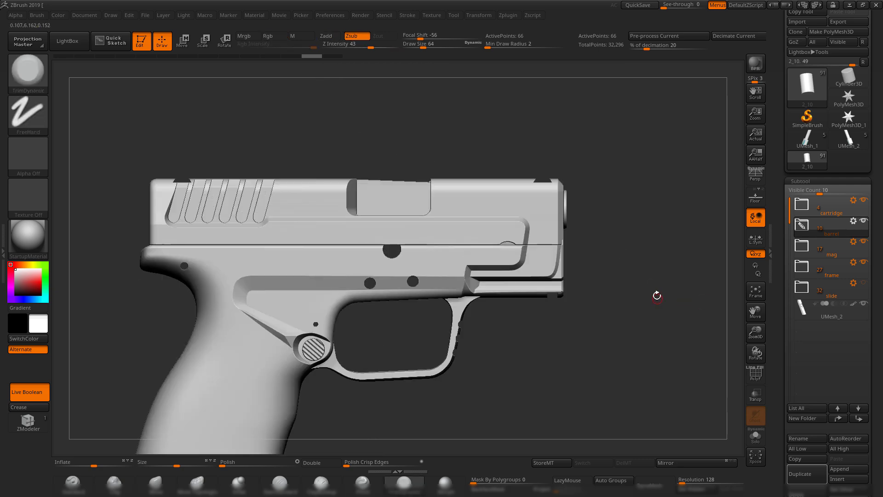
key("w")
left_click_drag(635, 248, 643, 230)
left_click(543, 207, "alt")
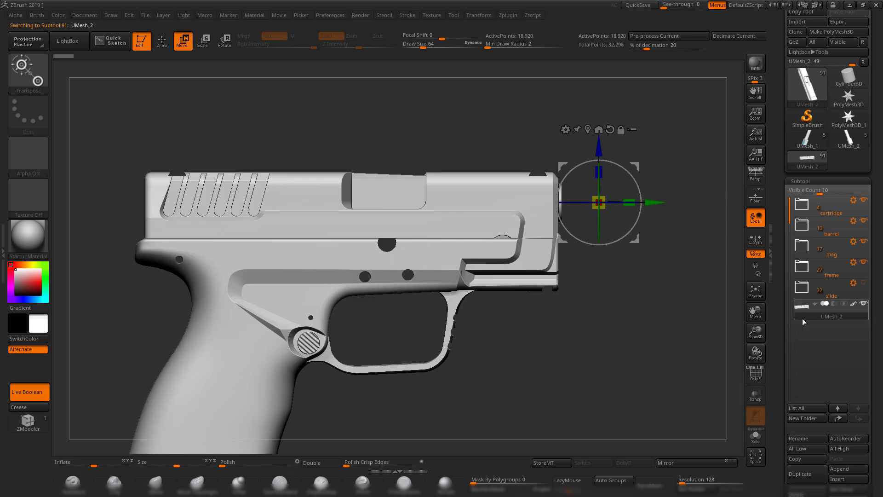
left_click_drag(643, 318, 515, 329, "alt")
left_click_drag(586, 330, 211, 311, "alt")
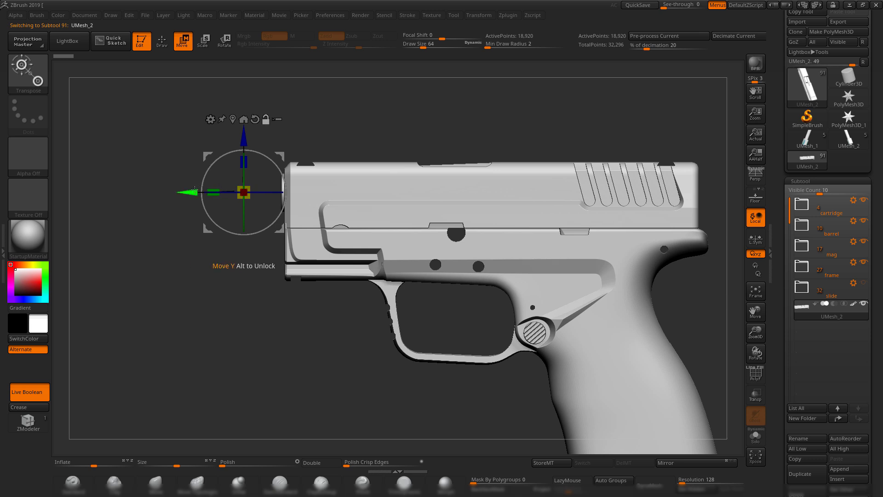
left_click_drag(194, 191, 308, 194)
- Check the cartridge through the ejection port, then delete the outdated UMesh_2 slide mesh from the pistol tool
left_click_drag(470, 133, 526, 294)
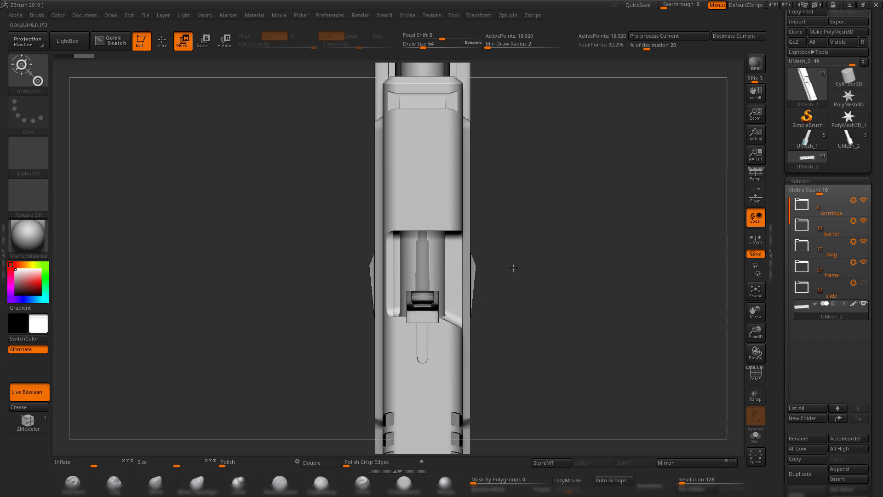
left_click_drag(513, 267, 642, 288)
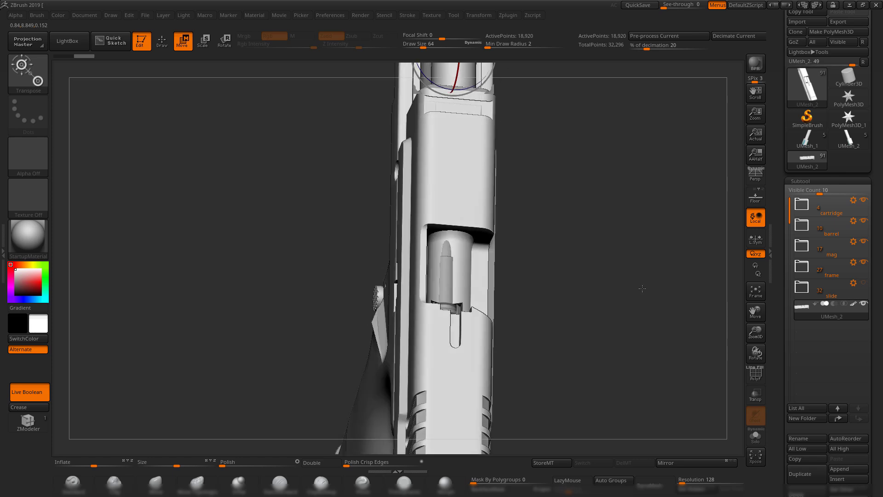
left_click_drag(567, 248, 570, 322)
left_click(808, 140)
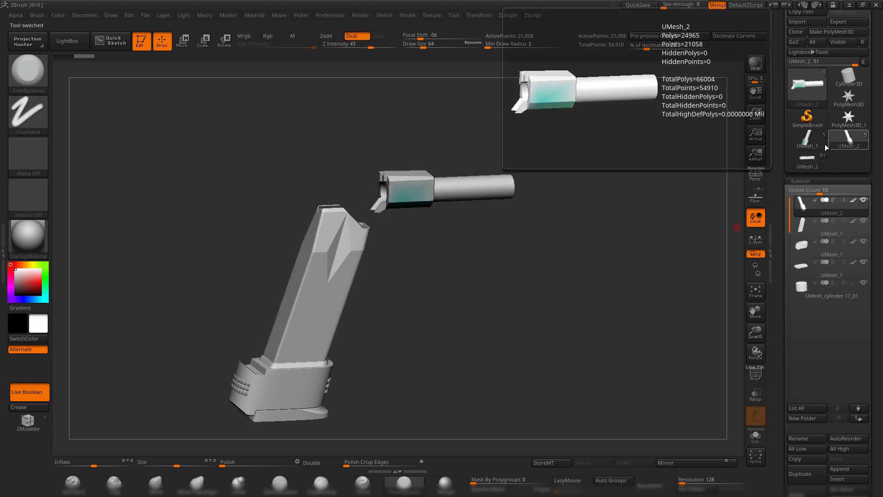
left_click(808, 161)
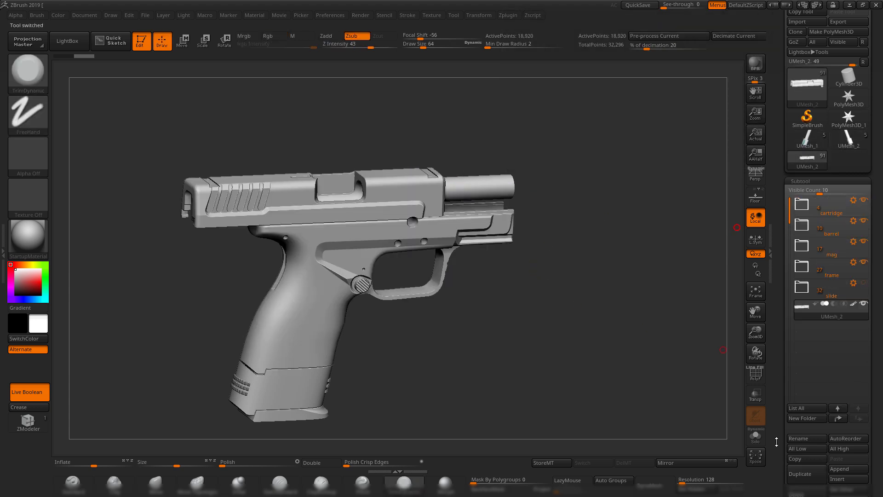
left_click_drag(778, 432, 778, 357)
left_click(805, 416)
key("Return")
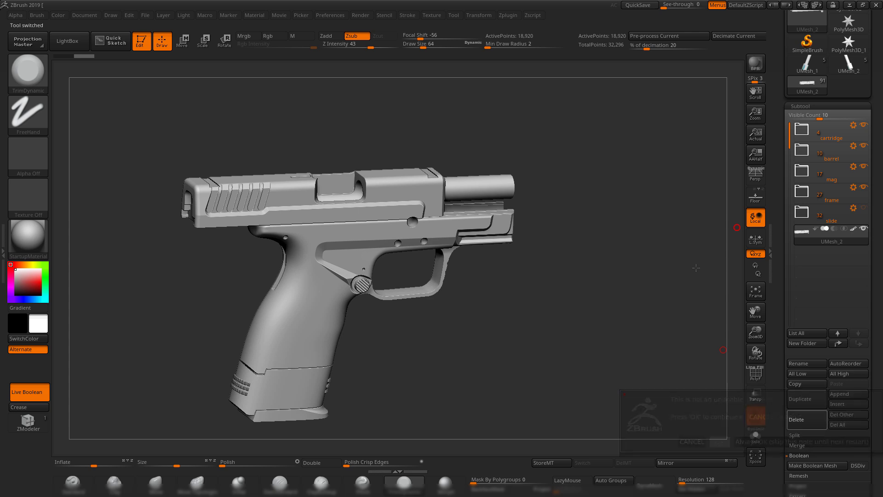
- Show the slide folder, make a boolean mesh of the pistol and append its newly generated slide mesh to the pistol tool
left_click(865, 208)
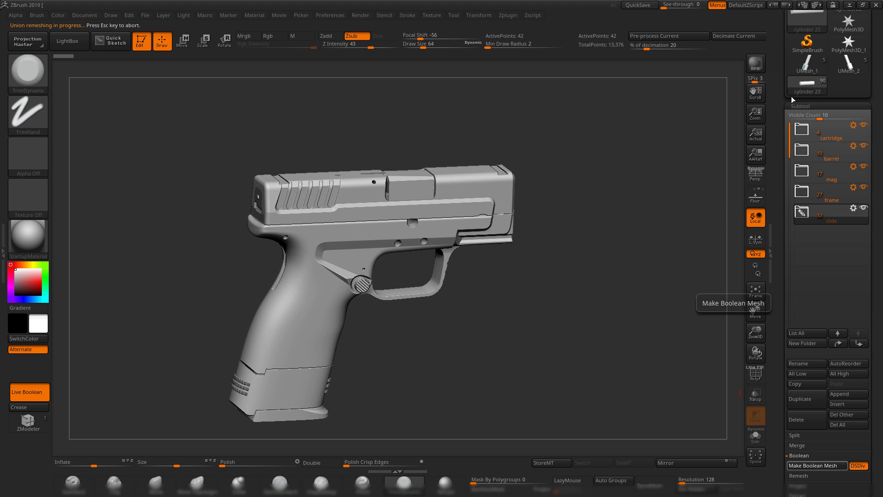
left_click(818, 91)
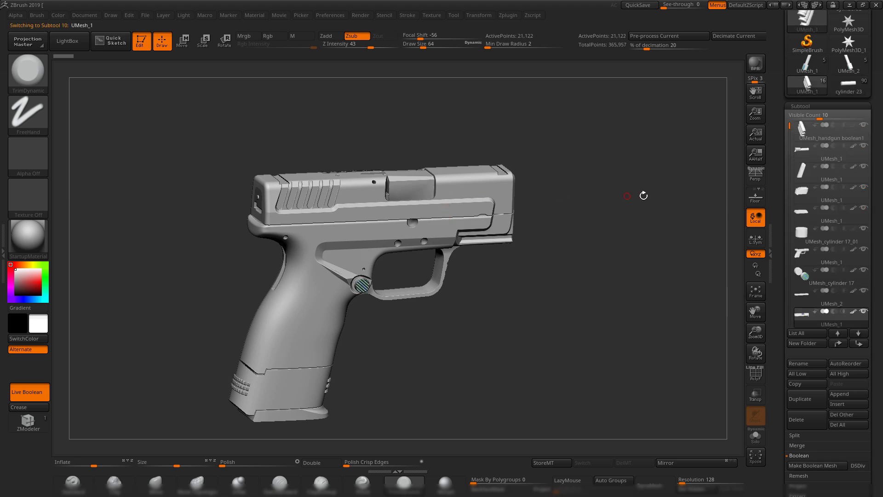
key("shift+f")
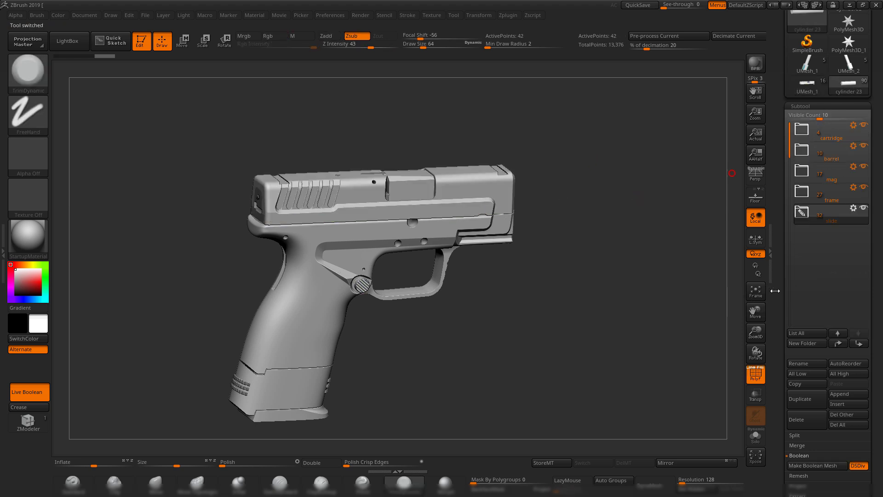
left_click(844, 394)
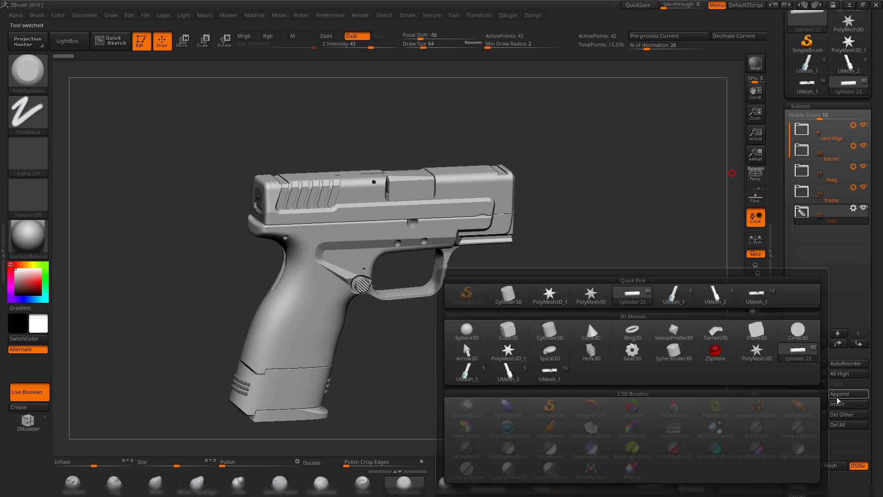
left_click(714, 303)
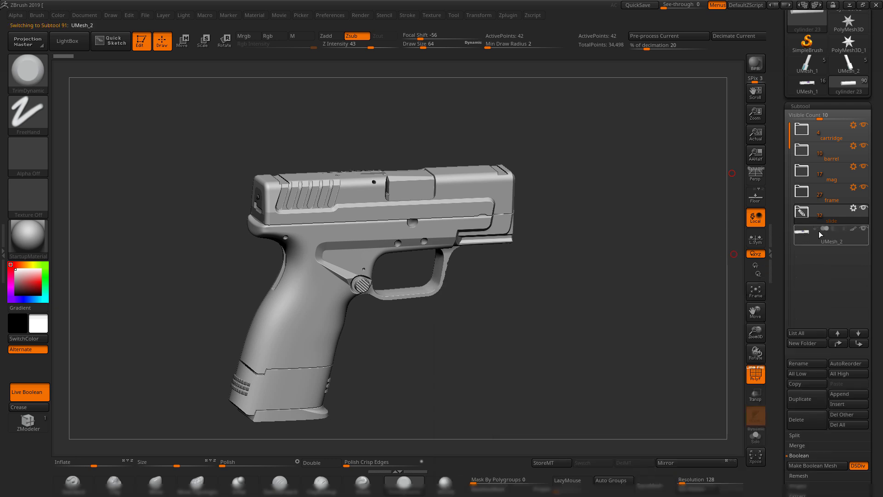
- Hide the slide folder, then move the appended slide mesh rearward along the barrel axis
left_click_drag(543, 199, 511, 303, "shift")
key("shift+f")
key("w")
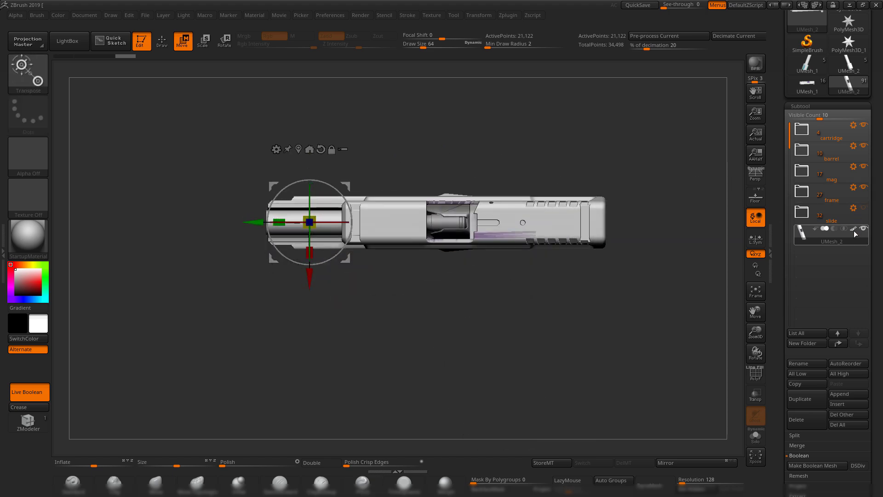
left_click(395, 482)
- Isolate the appended slide mesh, inspect its ejection port and turn off its polypaint display
mouse_move(499, 222)
right_mouse_down()
mouse_move(495, 166)
mouse_move(529, 152)
right_mouse_up()
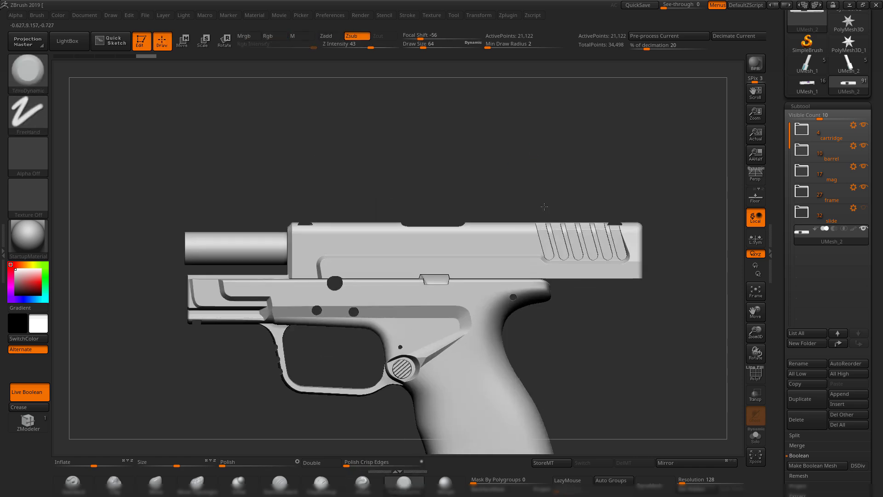
right_click_drag(544, 207, 737, 271)
right_click_drag(574, 116, 710, 409)
left_click(755, 436)
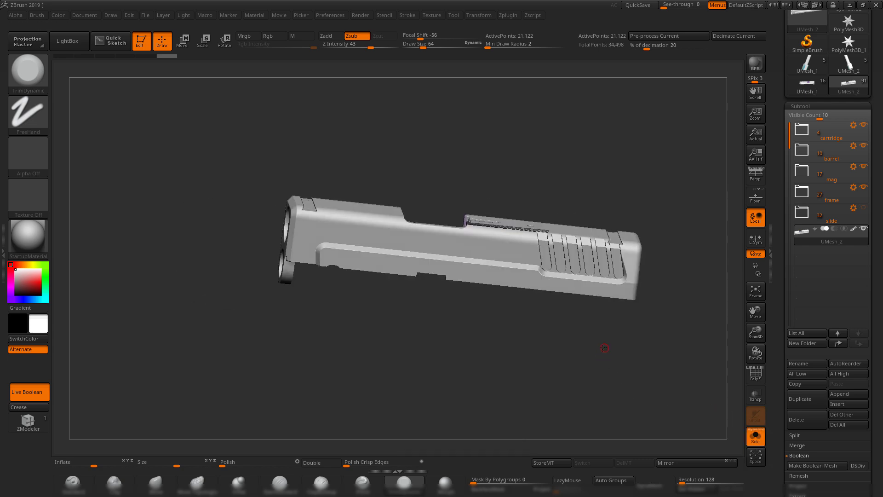
right_click_drag(605, 349, 468, 147)
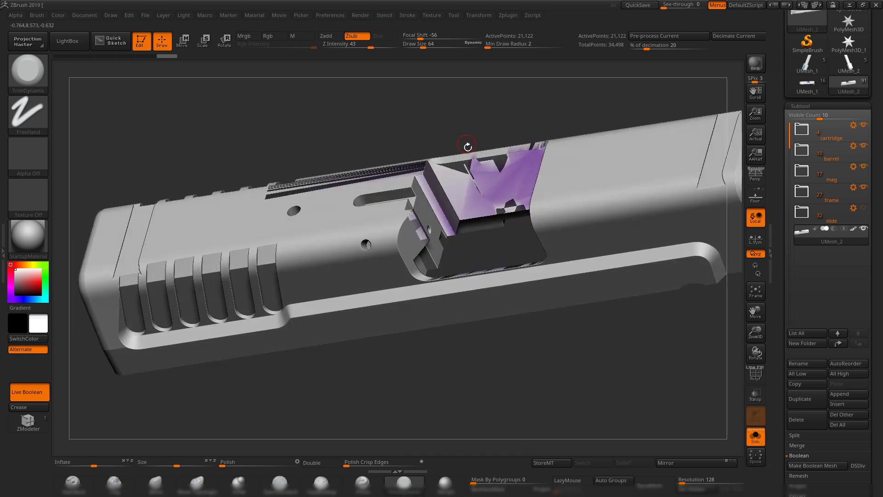
right_click_drag(468, 111, 382, 192)
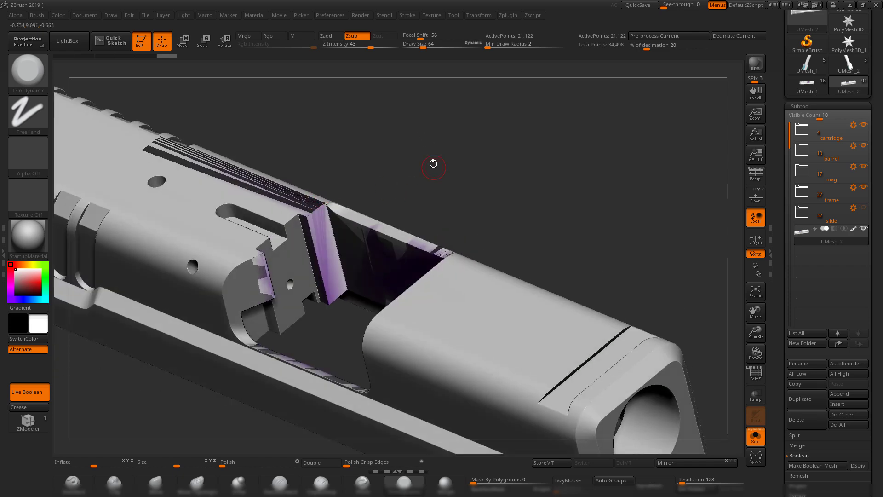
right_click_drag(433, 164, 475, 172)
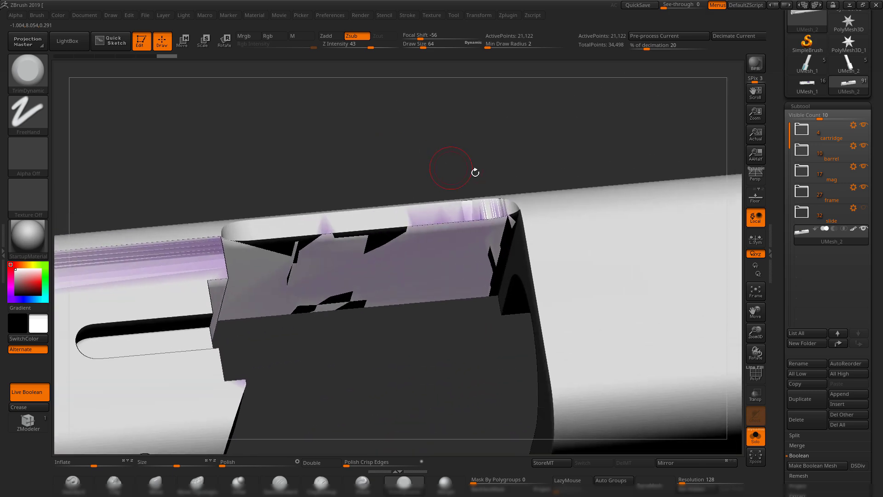
right_click_drag(406, 149, 723, 239, "shift")
left_click(852, 228)
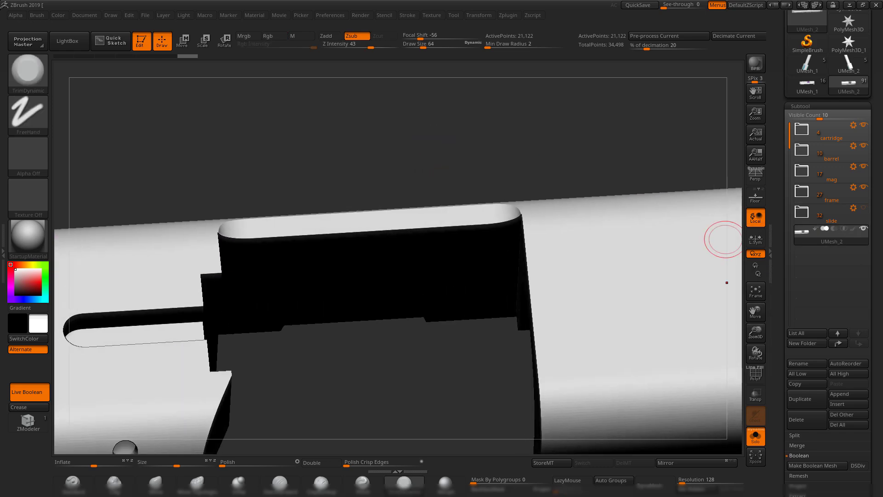
- Examine the isolated slide, then restore the other parts and compare the open ejection port with the barrel, cartridge and frame
mouse_move(393, 140)
right_mouse_down("ctrl")
mouse_move(414, 151)
mouse_move(383, 186)
mouse_move(404, 102)
mouse_move(398, 154)
mouse_move(367, 144)
mouse_move(418, 186)
mouse_move(404, 205)
mouse_move(422, 208)
mouse_move(403, 172)
mouse_move(426, 206)
mouse_move(412, 191)
mouse_move(420, 186)
mouse_move(315, 193)
right_mouse_up("ctrl")
key("shift+f")
key("f")
key("shift+f")
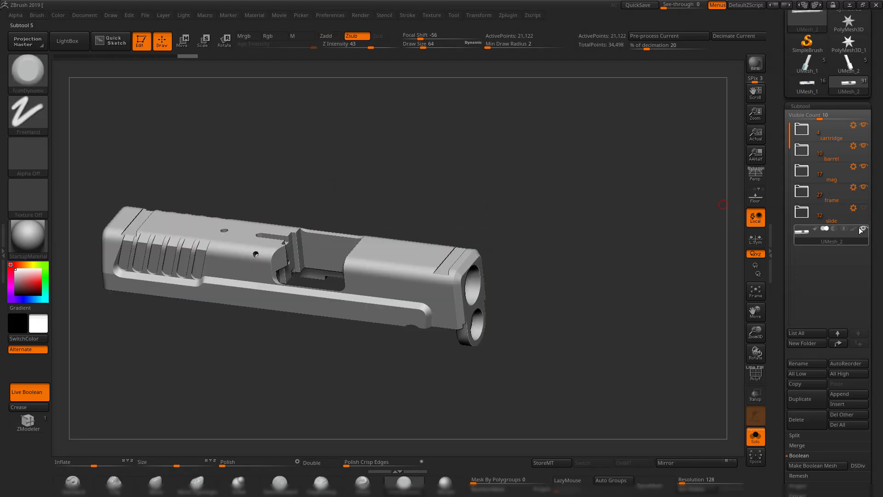
left_click(854, 228)
right_click_drag(426, 175, 441, 184, "shift")
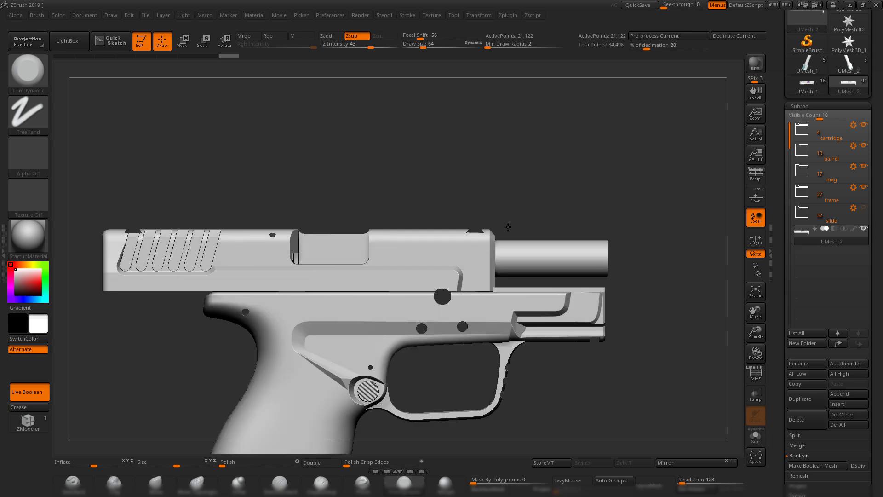
right_click_drag(493, 171, 535, 268)
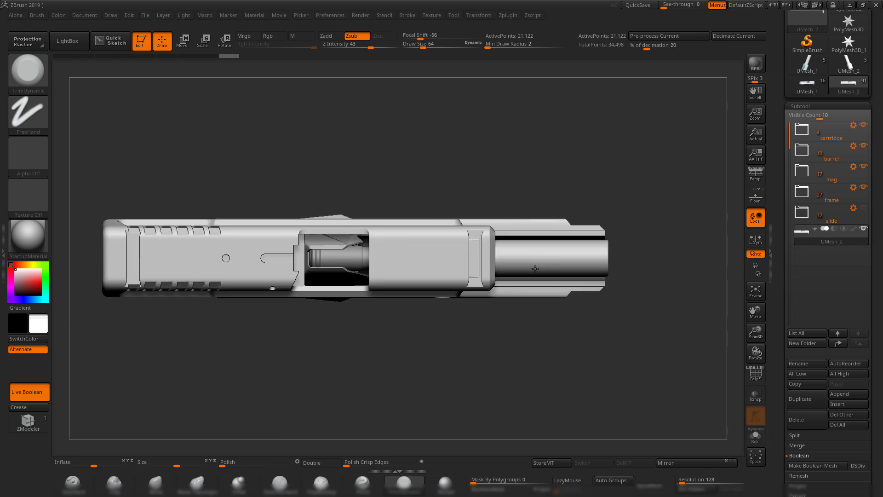
right_click_drag(529, 322, 492, 269)
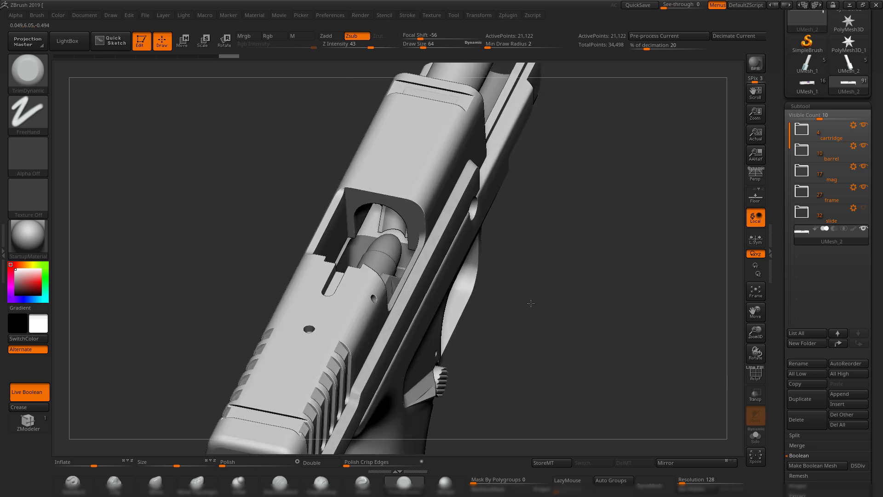
right_click_drag(539, 298, 529, 285)
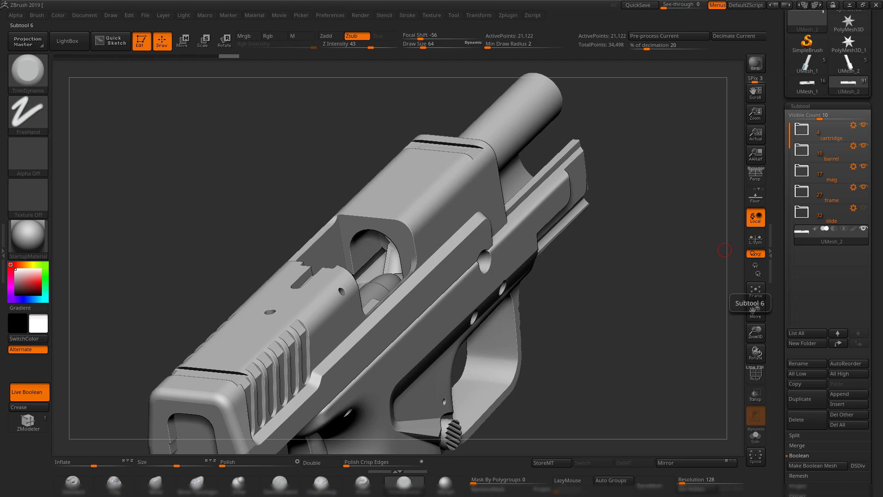
- Switch to the reference image board and examine the photo of the open ejection port and feed ramp
key("alt+Tab")
scroll(541, 230, "down", 10)
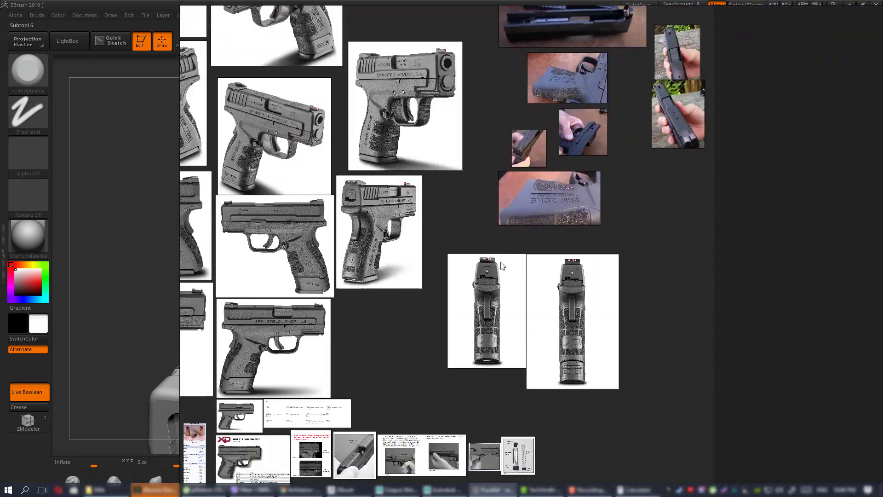
scroll(535, 197, "up", 10)
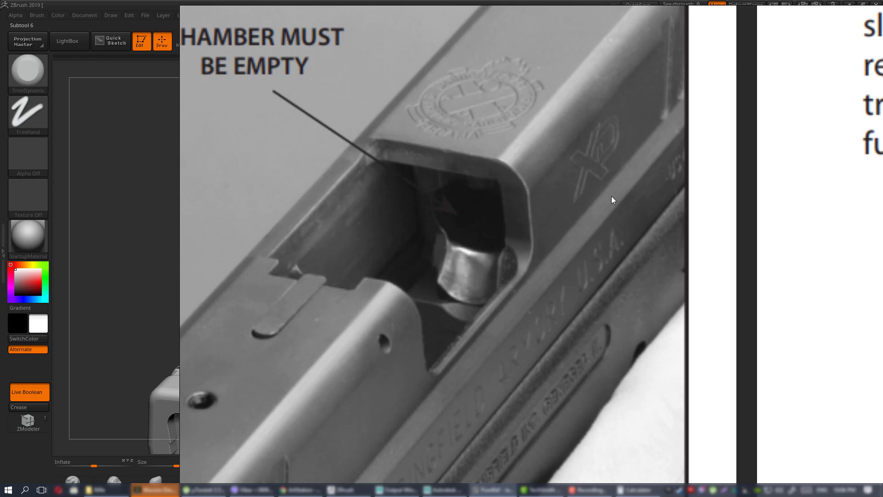
scroll(476, 201, "down", 10)
scroll(427, 196, "up", 10)
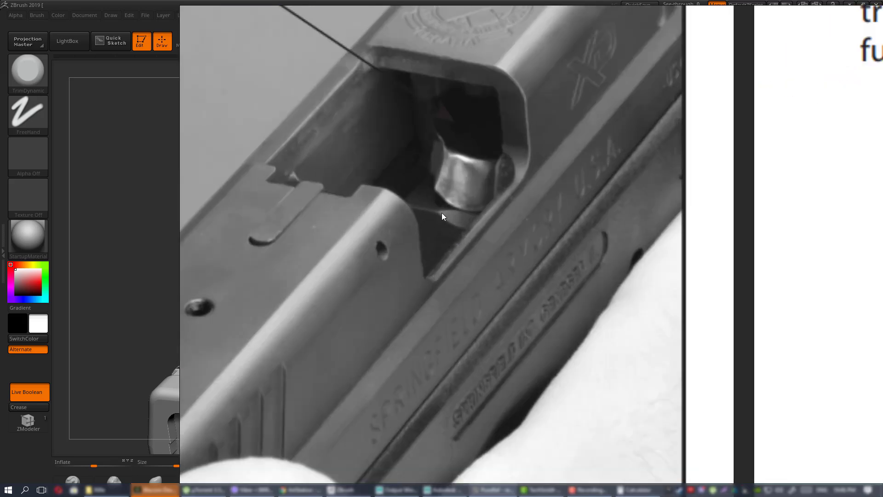
- Examine part 4 and the frame in the exploded parts diagram on the reference board
scroll(456, 219, "down", 8)
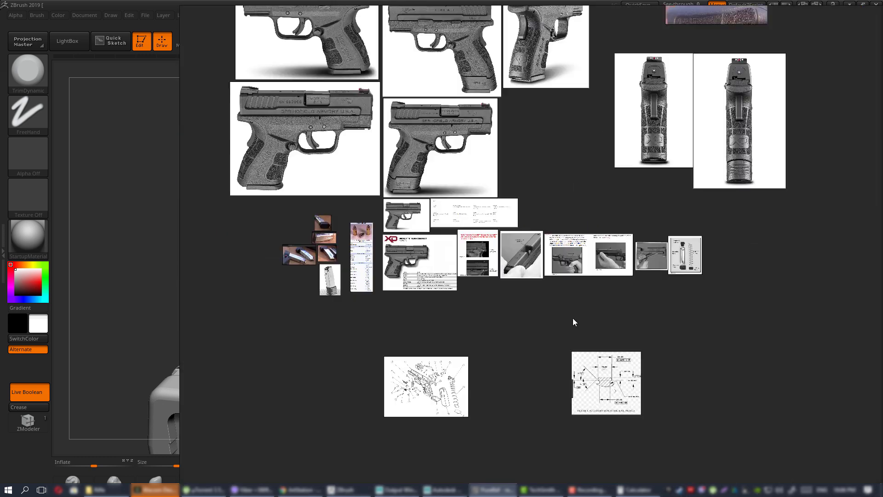
scroll(573, 319, "up", 4)
middle_click_drag(490, 218, 466, 260)
scroll(523, 366, "up", 5)
scroll(523, 367, "down", 4)
scroll(432, 137, "up", 6)
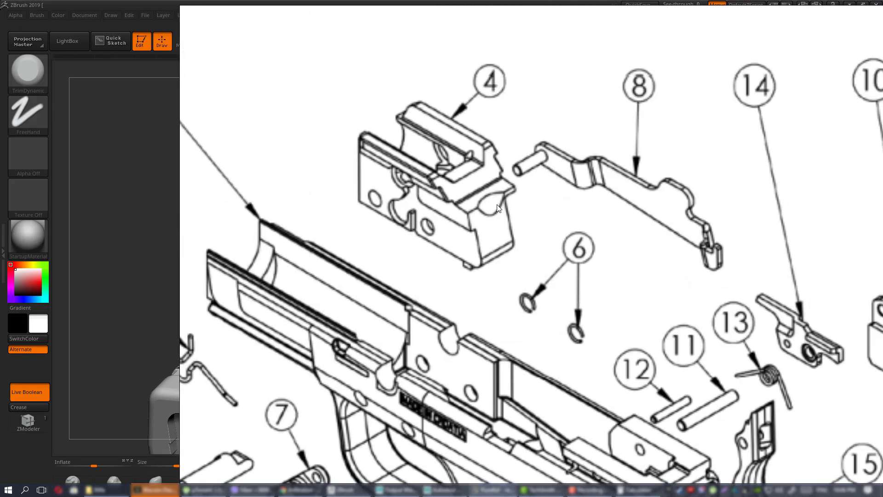
scroll(497, 208, "down", 5)
scroll(499, 205, "up", 5)
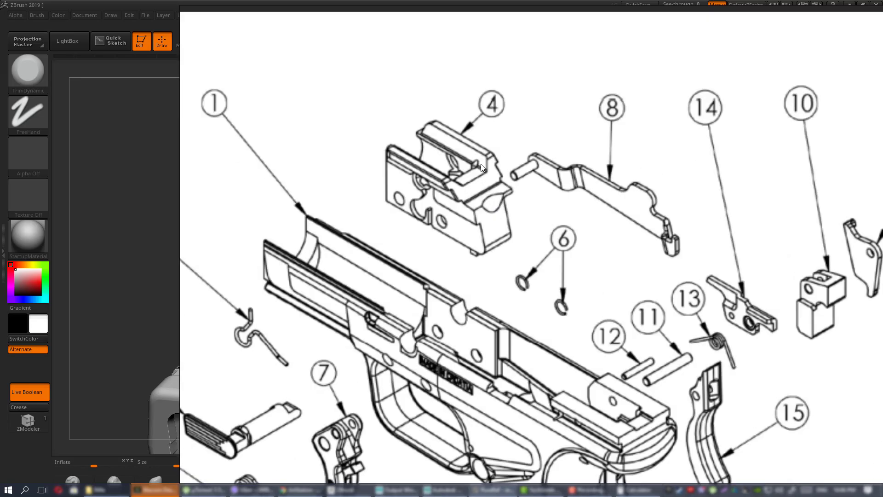
- Switch back to ZBrush and examine the retracted slide's open ejection port around the cartridge and barrel
scroll(483, 186, "down", 6)
key("alt+Tab")
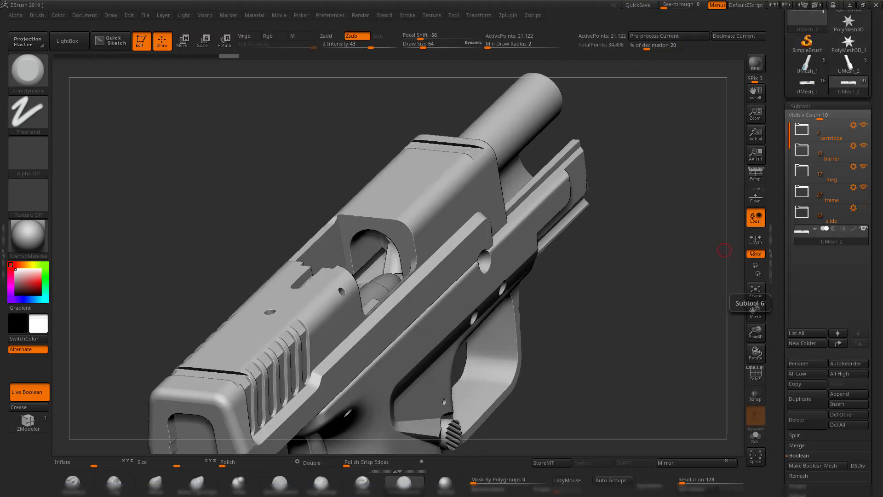
left_click_drag(607, 287, 577, 279)
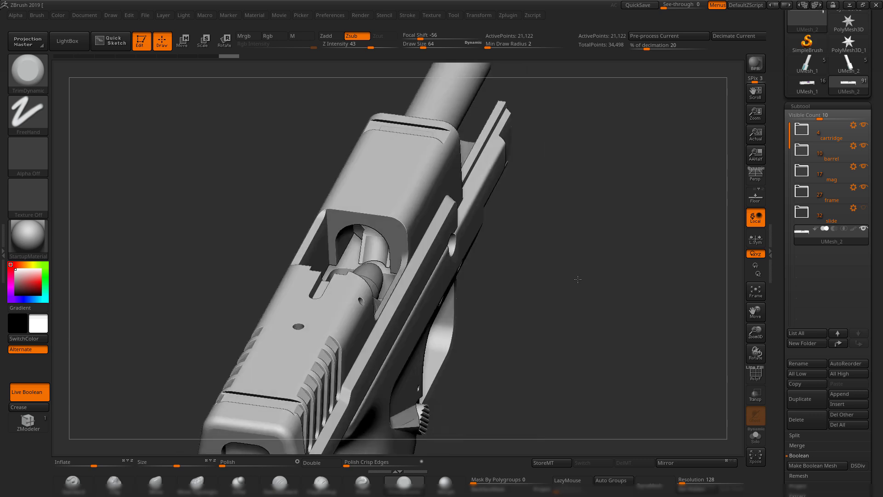
mouse_move(527, 249)
left_mouse_down()
mouse_move(517, 241)
mouse_move(528, 256)
mouse_move(508, 255)
mouse_move(533, 258)
mouse_move(527, 266)
mouse_move(559, 289)
mouse_move(555, 281)
mouse_move(568, 304)
left_mouse_up()
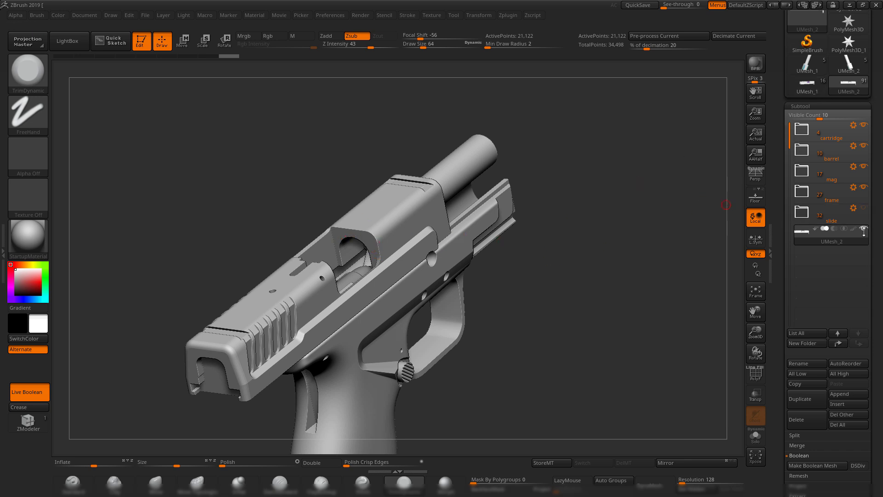
- Hide the appended slide mesh and show the original slide folder in the closed position
left_click(801, 217)
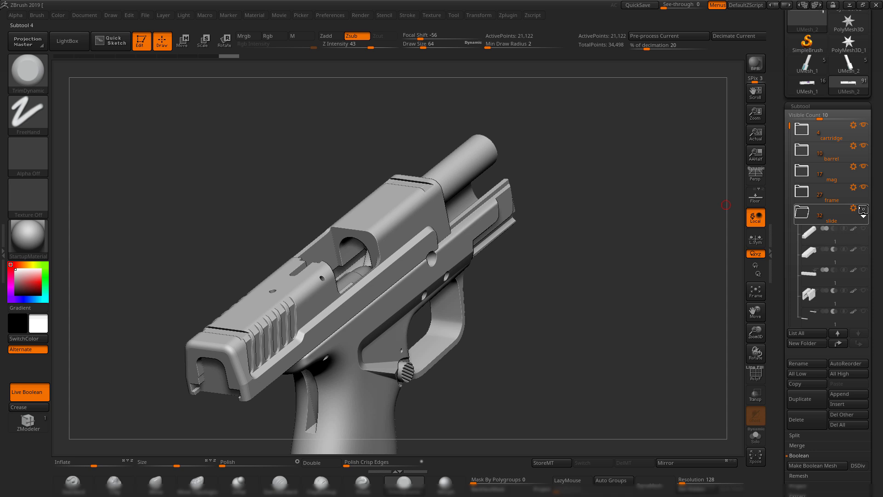
left_click(863, 209)
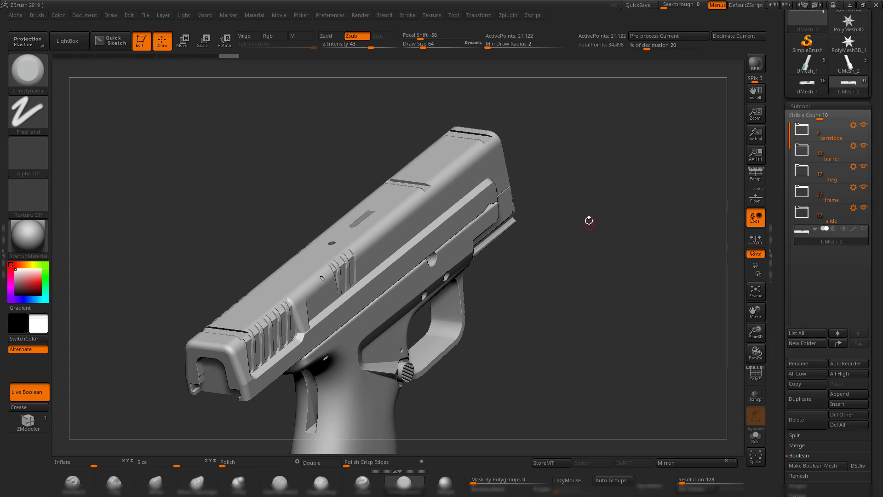
left_click_drag(588, 220, 738, 224)
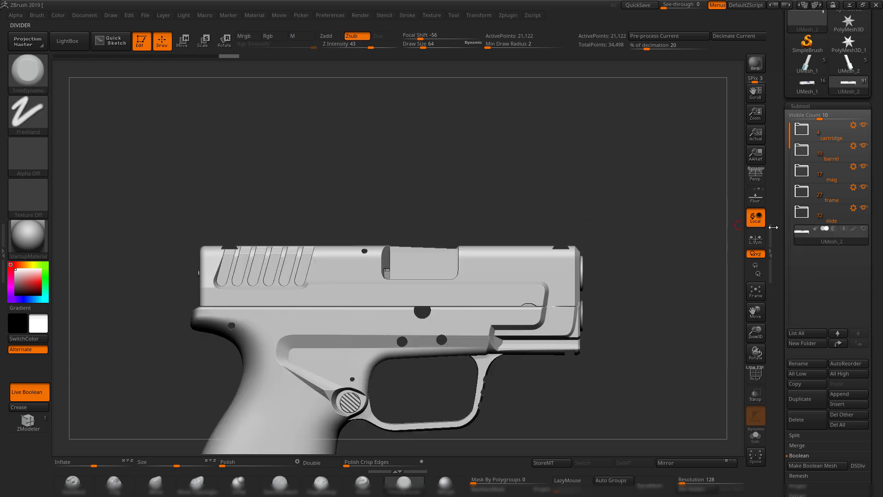
- Hide the frame, mag, barrel and cartridge folders to leave only the slide visible
left_click(801, 214)
left_click_drag(684, 187, 692, 204)
left_click(863, 186)
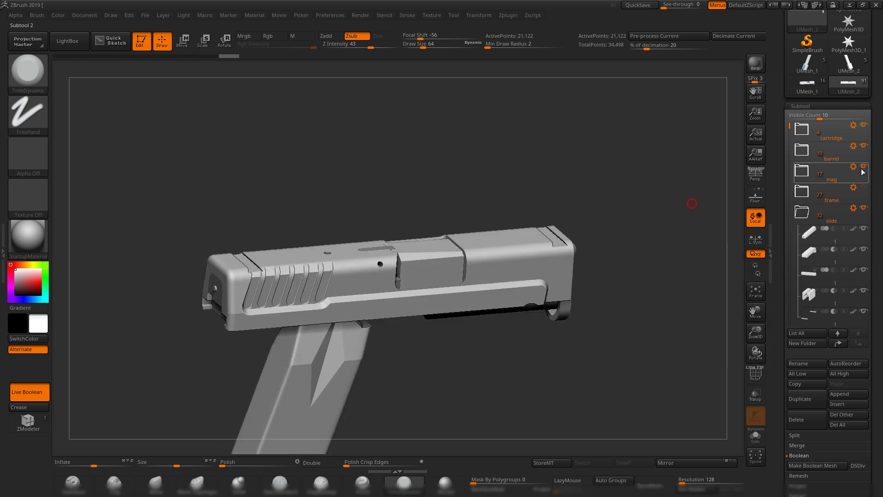
left_click(863, 166)
left_click(863, 145)
left_click(863, 124)
- Select the box that cuts the slide's ejection port and duplicate it within the slide folder
mouse_move(612, 162)
left_mouse_down()
mouse_move(616, 184)
mouse_move(640, 142)
mouse_move(561, 230)
mouse_move(575, 178)
mouse_move(554, 230)
mouse_move(559, 296)
mouse_move(567, 277)
mouse_move(429, 240)
left_mouse_up()
left_click(383, 221, "alt")
key("shift+f")
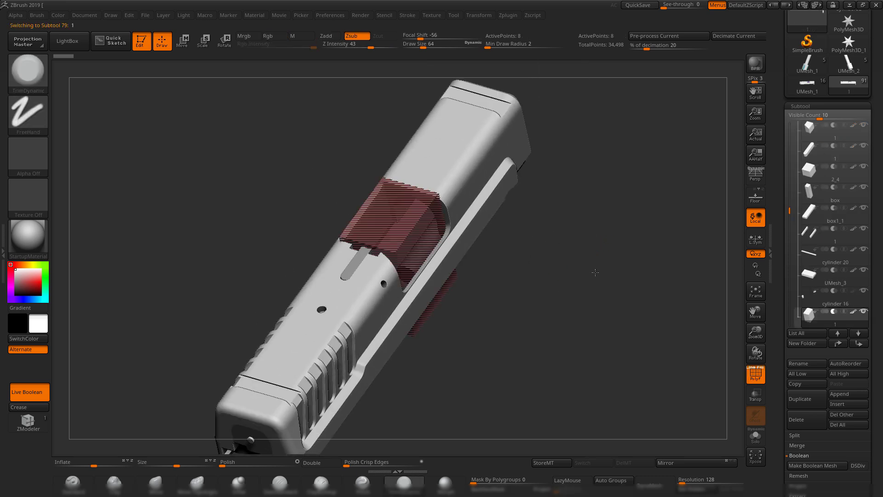
left_click_drag(593, 240, 402, 227, "shift")
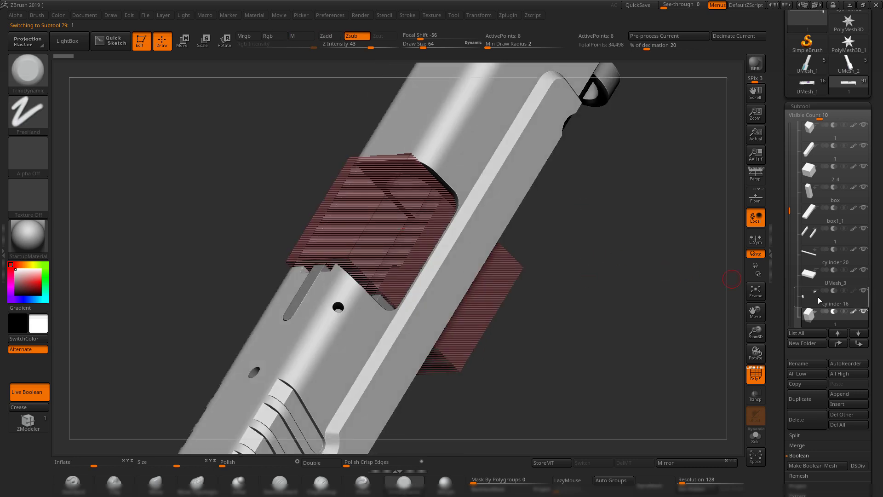
left_click_drag(776, 330, 776, 284)
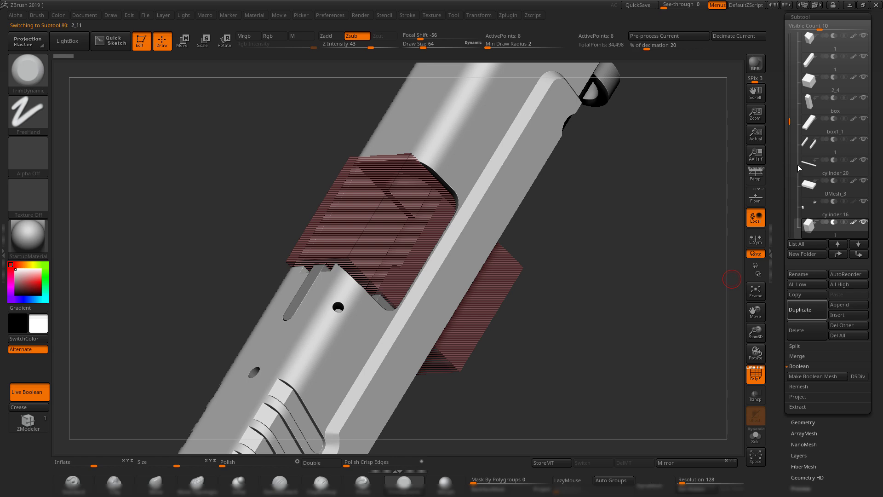
left_click_drag(690, 195, 648, 158)
left_click_drag(609, 212, 610, 157)
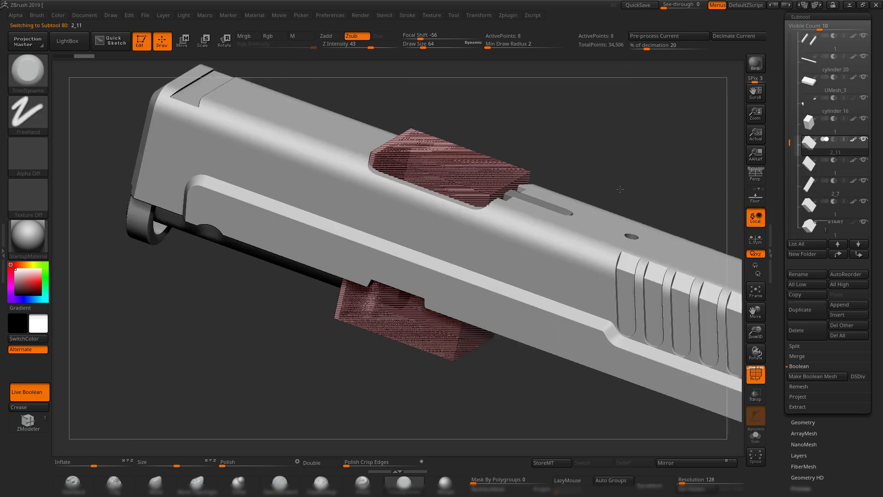
left_click_drag(620, 188, 611, 142)
- Reset and centre the gizmo on the duplicated cutting box, then reposition the box inside the slide
key("w")
key("shift+f")
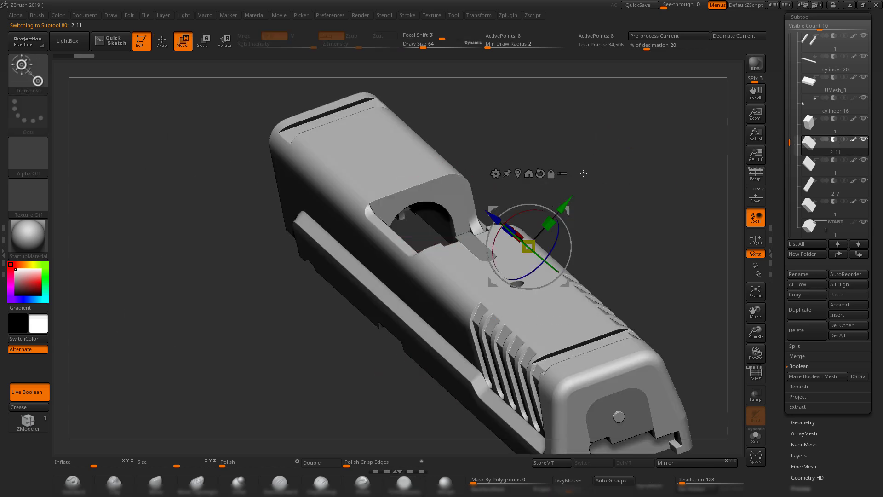
left_click(540, 173, "alt")
left_click(517, 173, "alt")
left_click_drag(578, 156, 575, 199, "alt")
left_click_drag(438, 262, 428, 252)
left_click_drag(431, 217, 450, 237)
left_click_drag(575, 138, 482, 285, "shift")
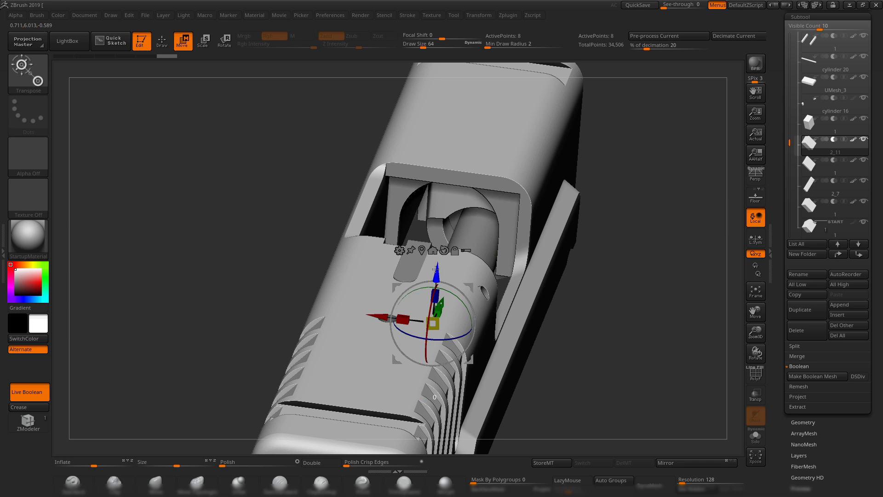
left_click_drag(435, 269, 438, 274)
- Move the duplicated cutting box along the slide's length to hollow the cavity in front of the ejection port
left_click_drag(575, 294, 609, 331)
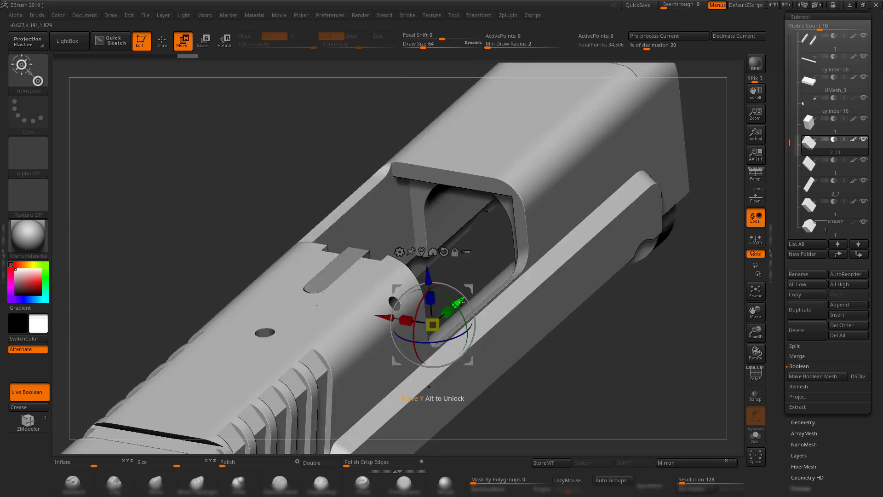
left_click_drag(459, 302, 552, 261)
left_click_drag(690, 318, 698, 274)
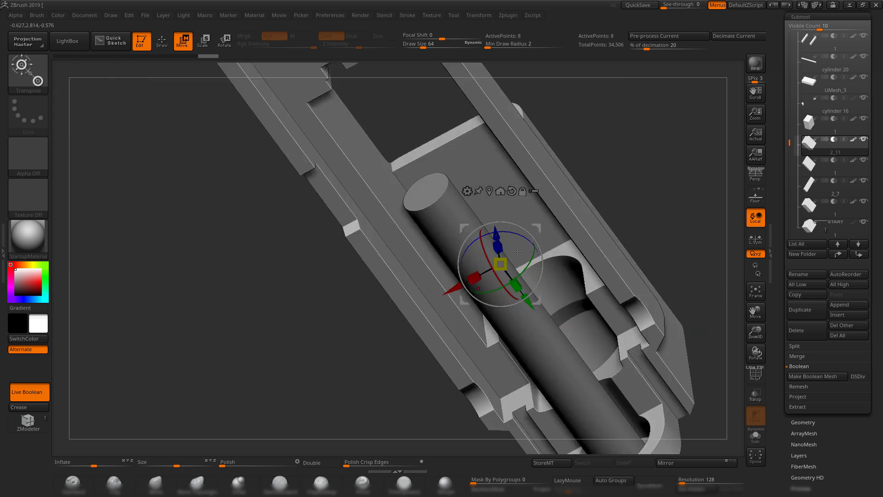
left_click_drag(539, 306, 569, 323)
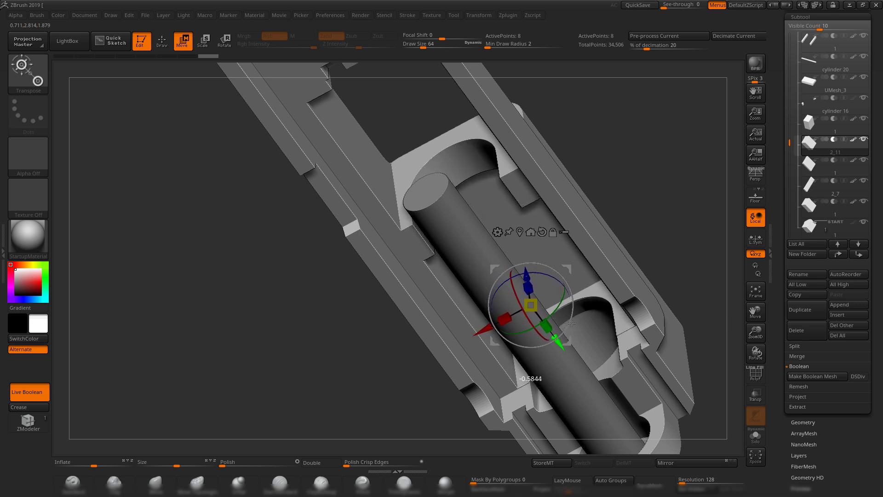
left_click_drag(573, 323, 573, 324)
- Mask one end of the cutting box in the underside view, shift the unmasked end along the slide and clear the mask
left_click_drag(708, 225, 680, 189, "alt")
left_click_drag(673, 257, 630, 258)
left_click_drag(440, 240, 386, 133, "ctrl")
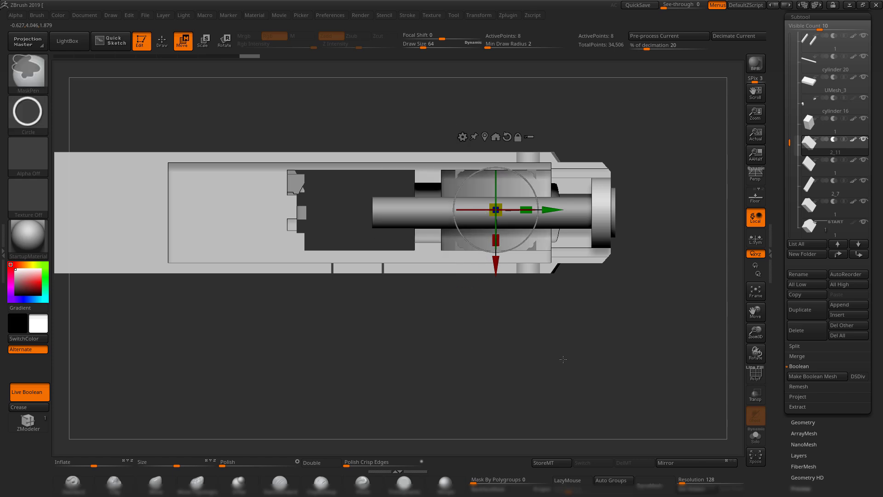
left_click_drag(538, 210, 495, 210)
mouse_move(467, 355)
left_mouse_down("ctrl")
mouse_move(515, 399)
mouse_move(501, 396)
mouse_move(549, 381)
mouse_move(568, 309)
mouse_move(542, 310)
mouse_move(567, 346)
mouse_move(571, 335)
mouse_move(543, 329)
mouse_move(539, 311)
mouse_move(578, 332)
mouse_move(466, 201)
left_mouse_up("ctrl")
key("q")
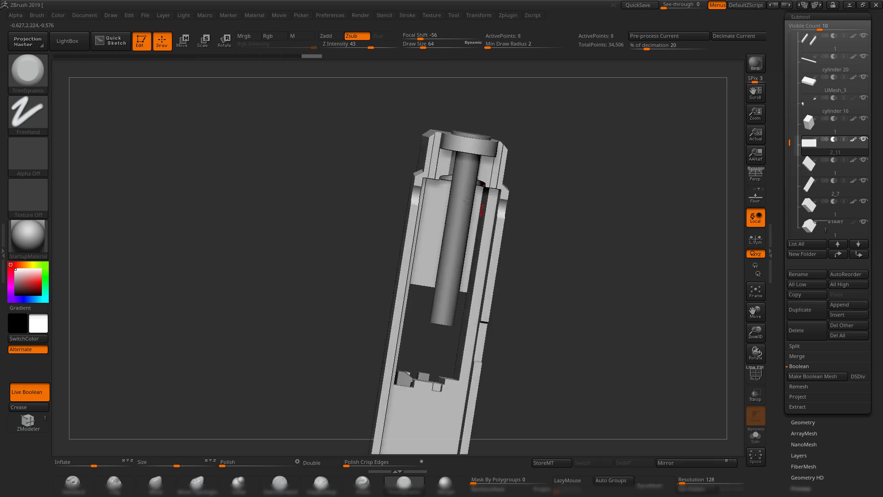
- Examine the slide's hollowed underside, guide rod area and ejection port from several angles
left_click_drag(598, 229, 603, 211)
left_click_drag(617, 250, 593, 269)
left_click_drag(514, 184, 394, 186)
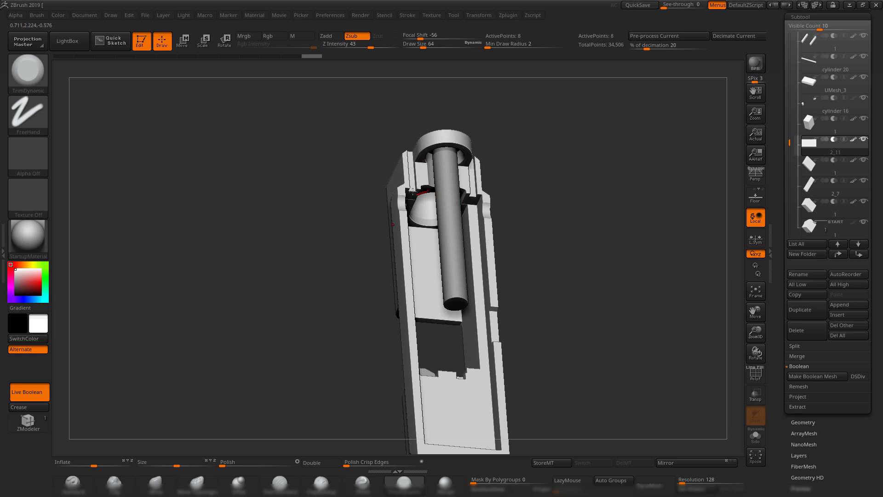
left_click_drag(527, 190, 415, 237)
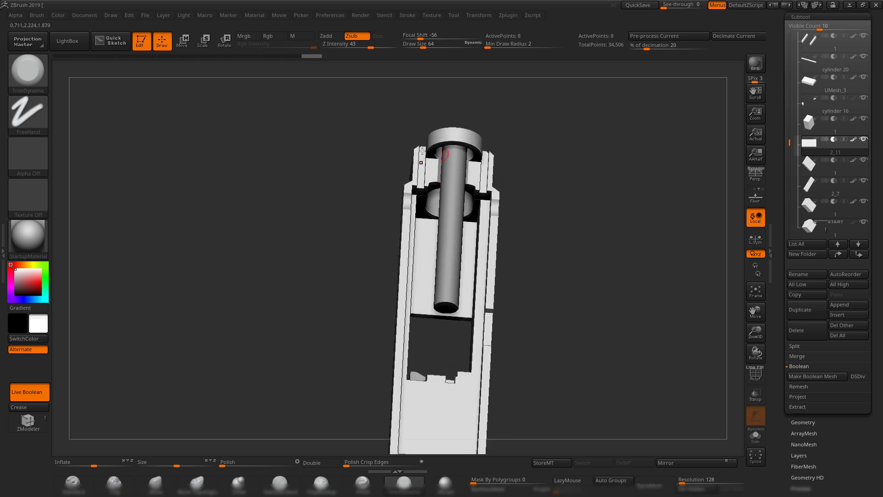
left_click_drag(545, 177, 614, 313)
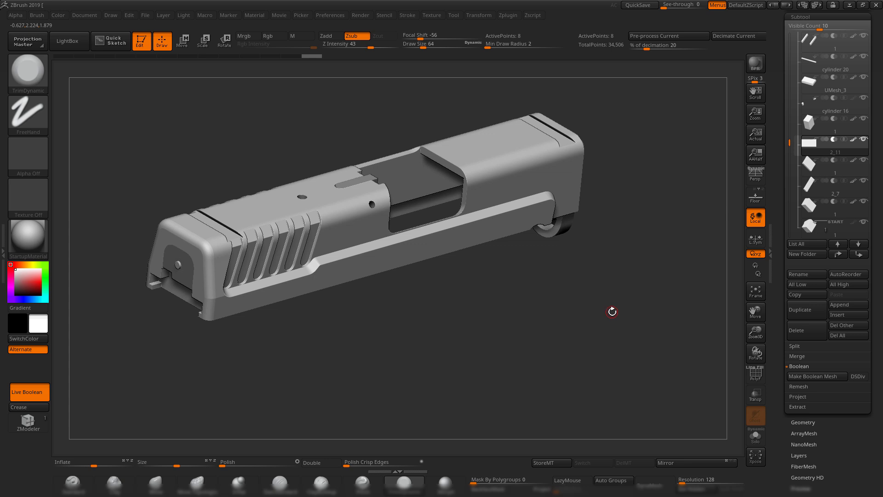
left_click_drag(569, 292, 734, 144)
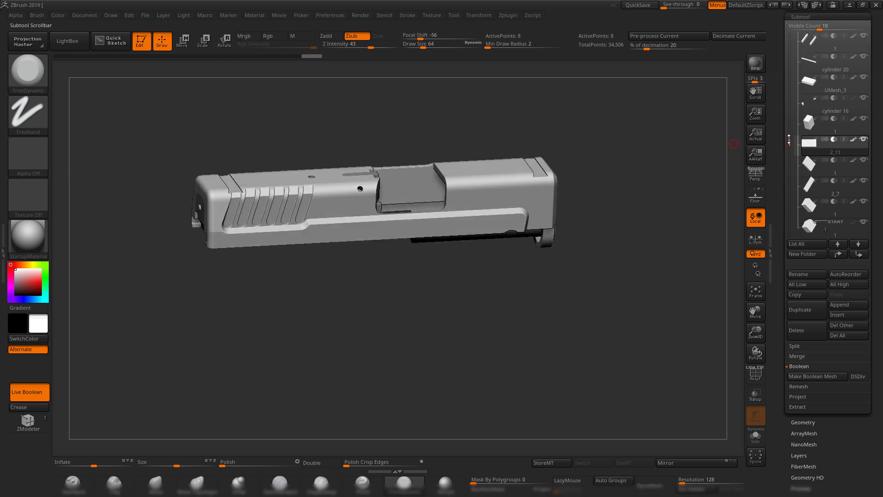
- Collapse the slide folder and show the frame, mag, barrel and cartridge folders again
left_click_drag(789, 139, 789, 30)
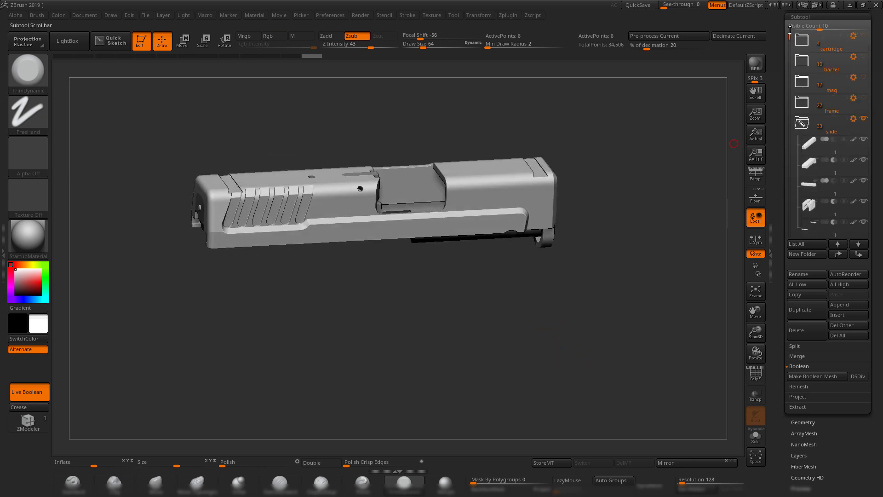
left_click(853, 120)
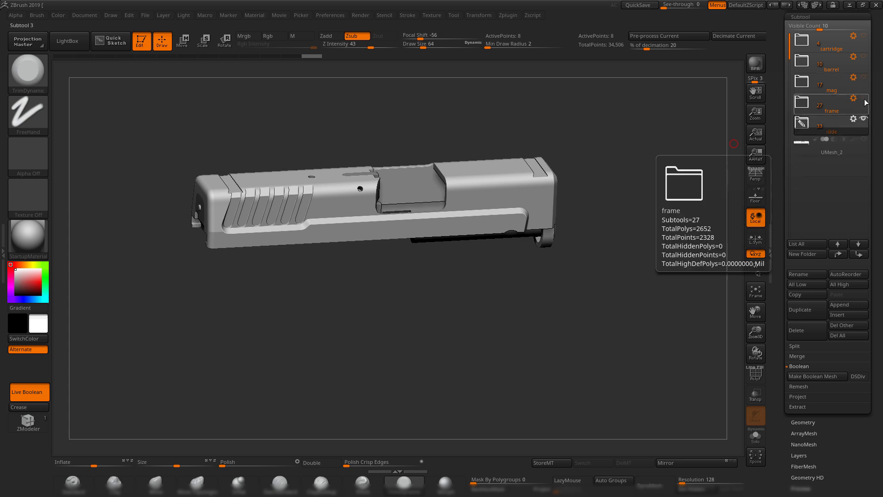
left_click(863, 98)
left_click(863, 77)
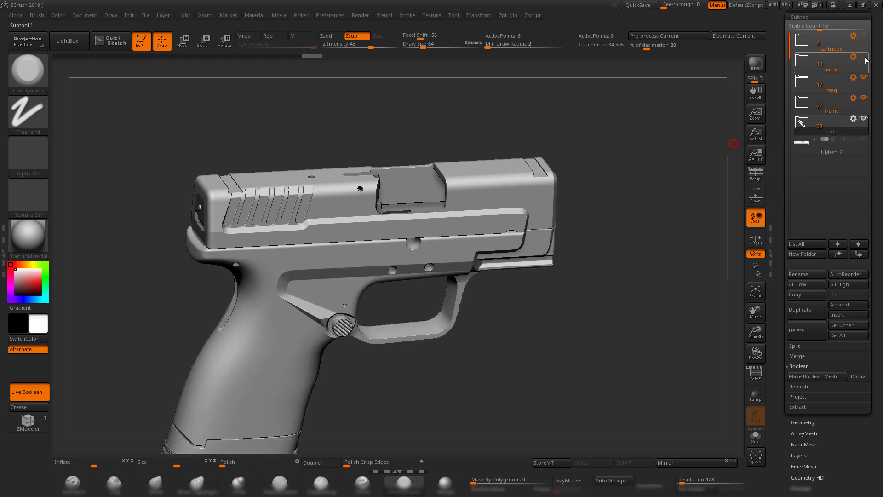
left_click(863, 56)
- Examine the muzzle from the front, checking the rifled bore and breech face against the slide opening
left_click_drag(572, 264, 648, 251, "shift")
left_click_drag(700, 296, 647, 249, "alt")
left_click_drag(698, 284, 698, 283, "alt")
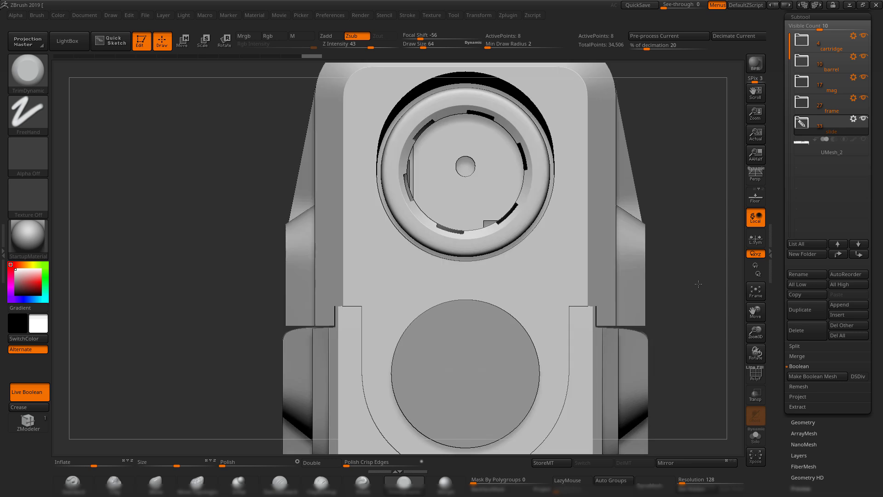
left_click_drag(675, 207, 598, 147, "alt")
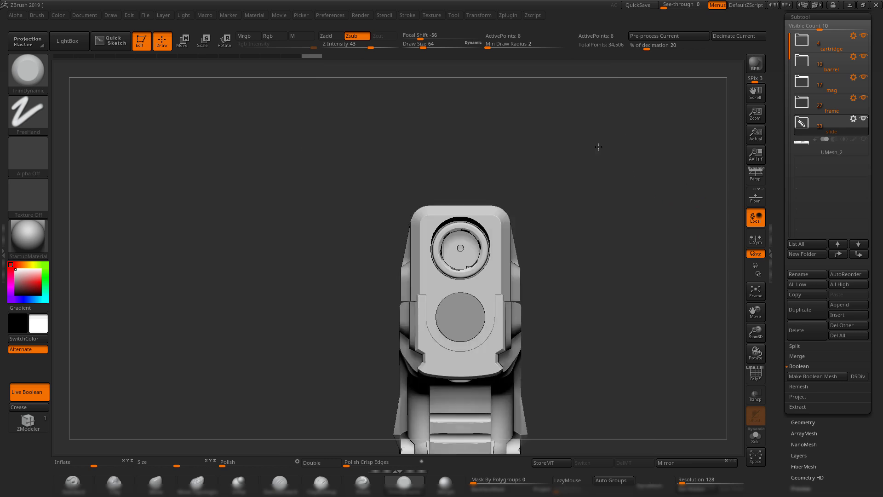
mouse_move(602, 186)
left_mouse_down()
mouse_move(616, 186)
mouse_move(594, 179)
left_mouse_up()
left_click_drag(625, 225, 625, 225, "alt")
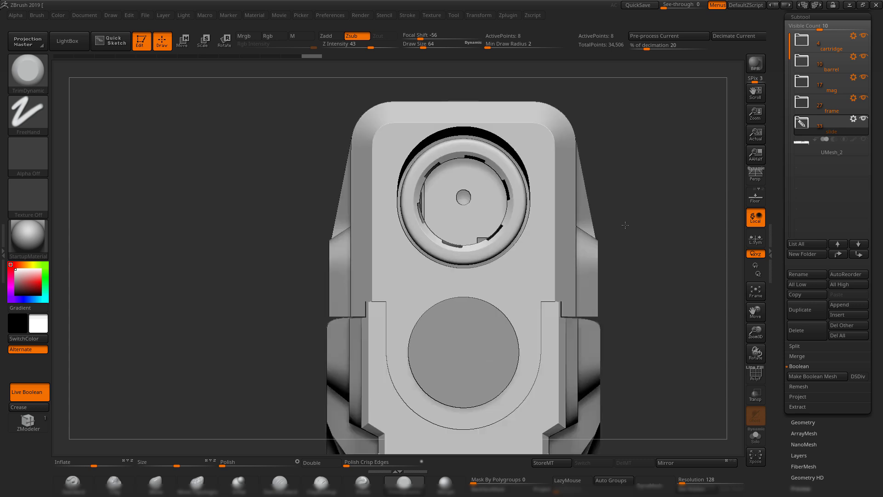
left_click_drag(656, 166, 677, 183)
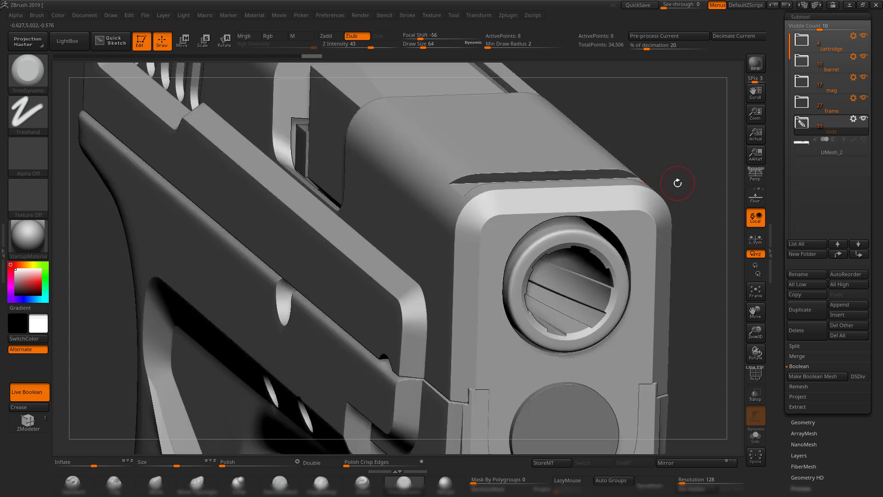
key("f")
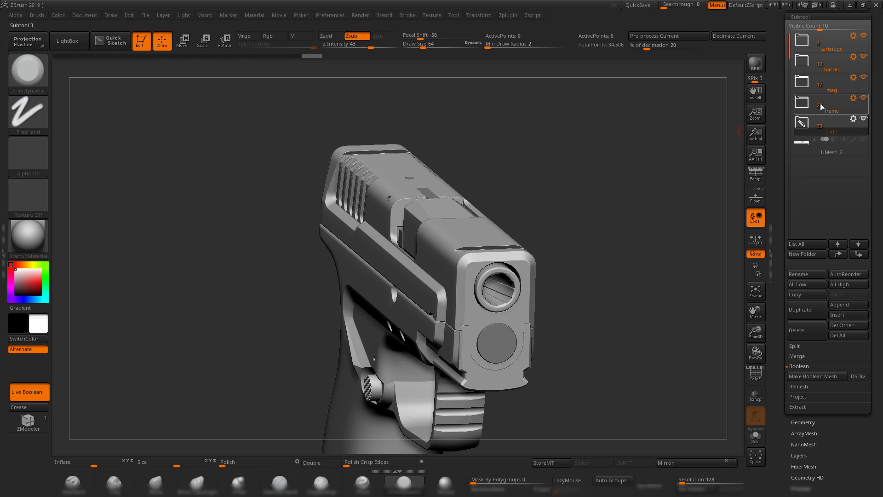
- Hide the frame, mag, barrel and cartridge folders and frame the slide in the view
left_click(864, 98)
left_click(863, 77)
left_click(863, 56)
left_click(864, 35)
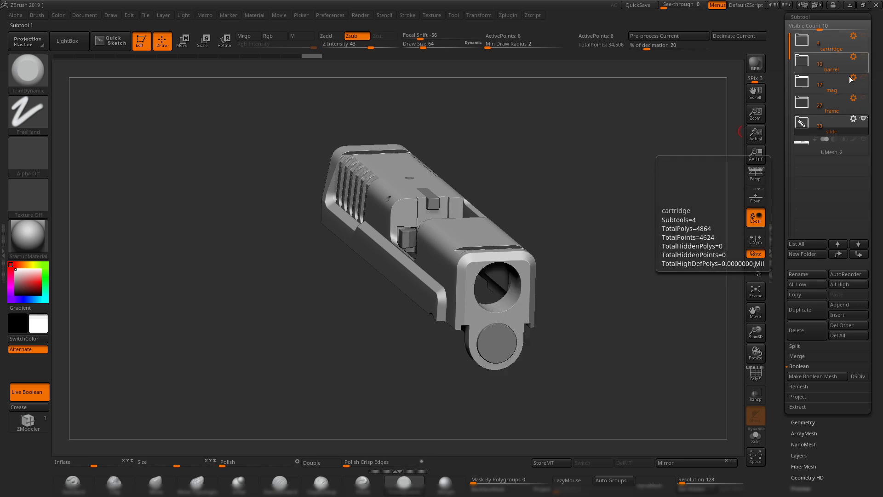
key("f")
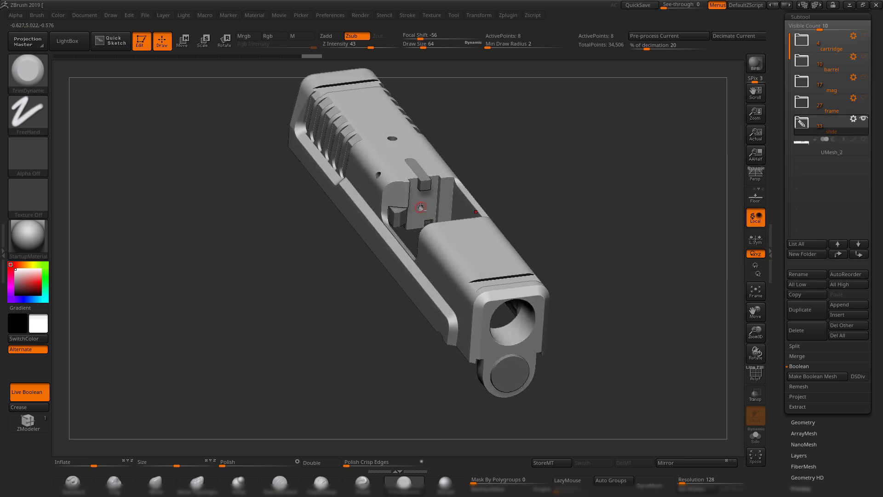
- Select the small round pin in the slide's breech face, isolate it and examine its wireframe from the front
mouse_move(592, 189)
left_mouse_down("shift")
mouse_move(634, 227)
mouse_move(591, 251)
mouse_move(646, 194)
mouse_move(694, 239)
left_mouse_up("shift")
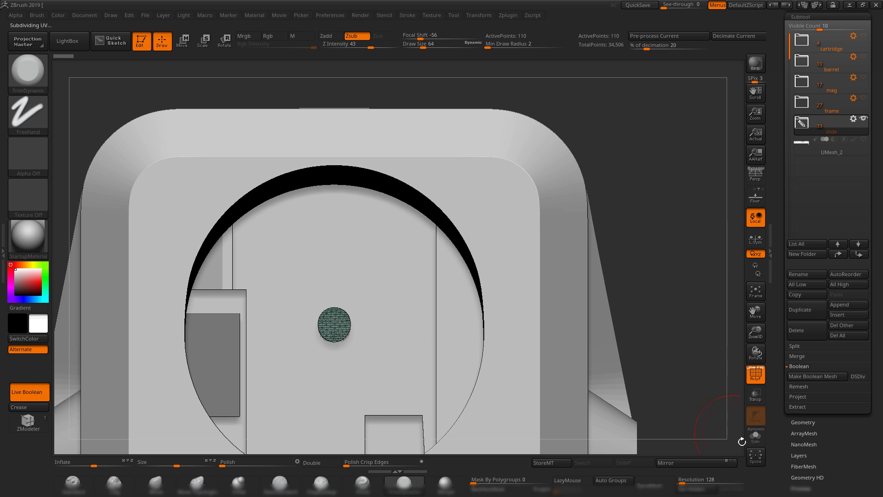
left_click(755, 438)
left_click_drag(575, 286, 635, 335, "alt")
mouse_move(540, 278)
left_mouse_down("shift")
mouse_move(622, 275)
mouse_move(604, 258)
mouse_move(614, 294)
mouse_move(633, 276)
left_mouse_up("shift")
key("shift+f")
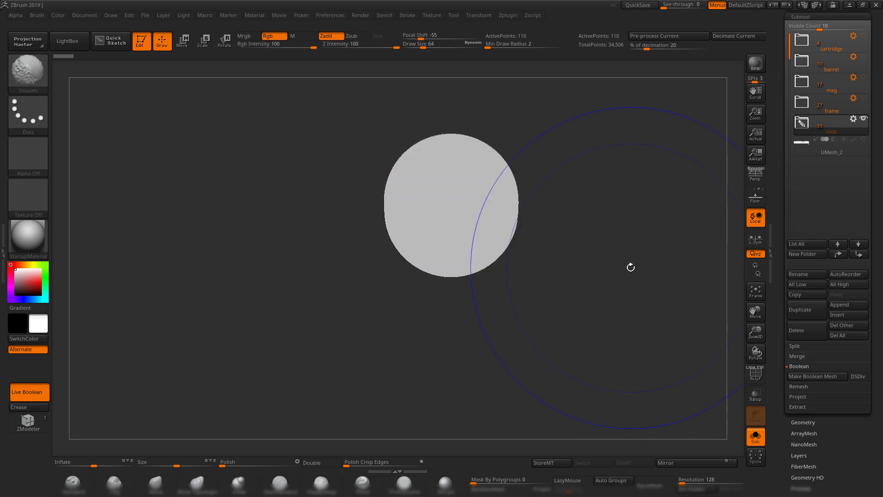
key("shift+f")
left_click_drag(602, 225, 613, 290, "alt")
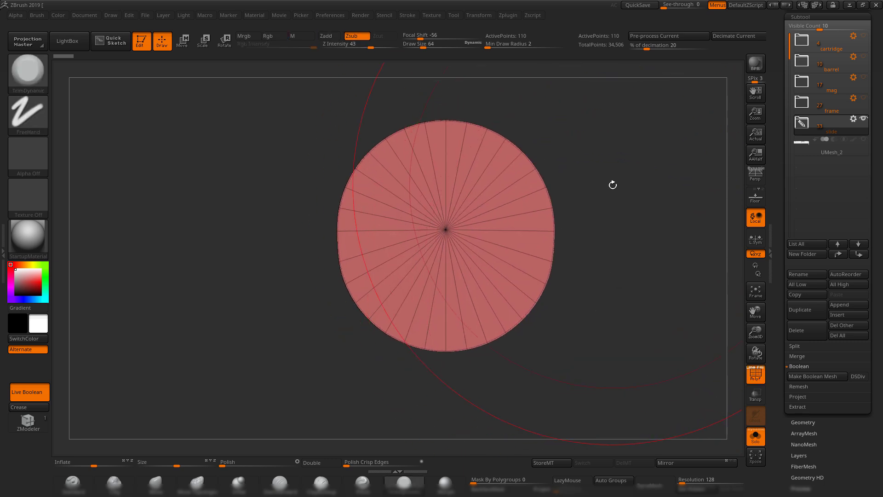
- Lasso-mask the upper half of the pin, move the unmasked lower half vertically until the outline is circular, and clear the mask
key("shift")
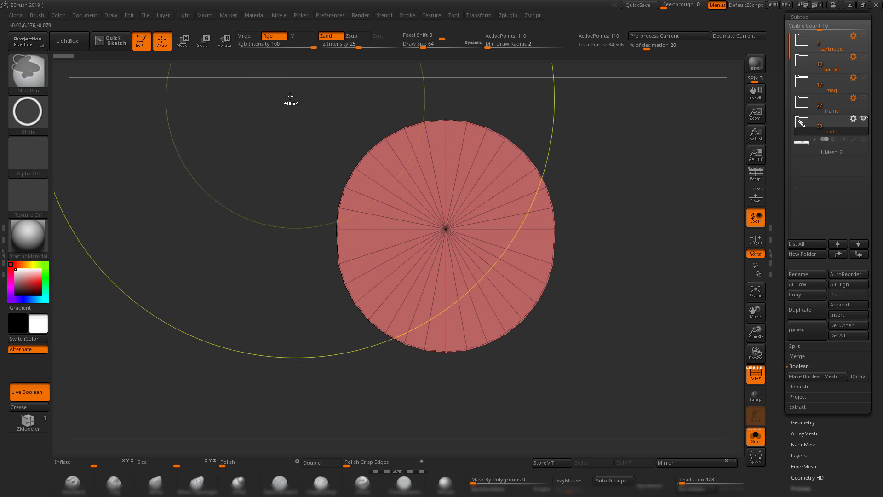
left_click(28, 113, "ctrl")
left_click(162, 153)
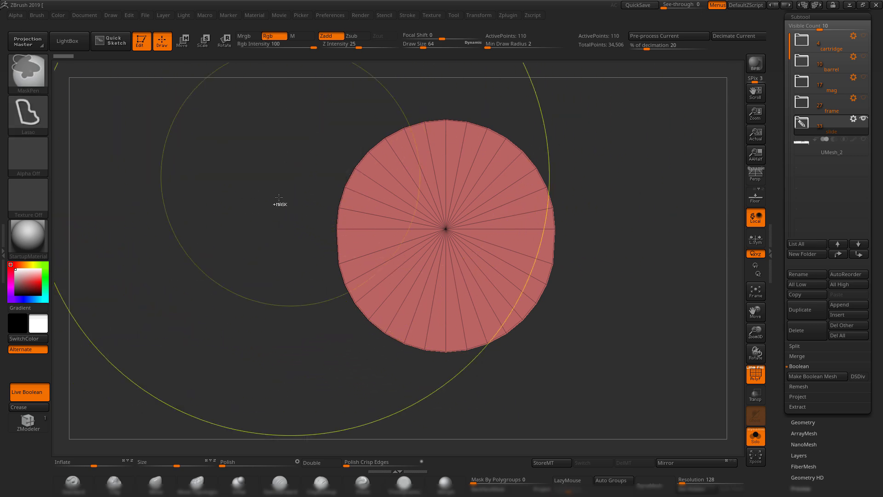
mouse_move(330, 244)
left_mouse_down("ctrl")
mouse_move(600, 119)
mouse_move(585, 236)
mouse_move(593, 237)
left_mouse_up("ctrl")
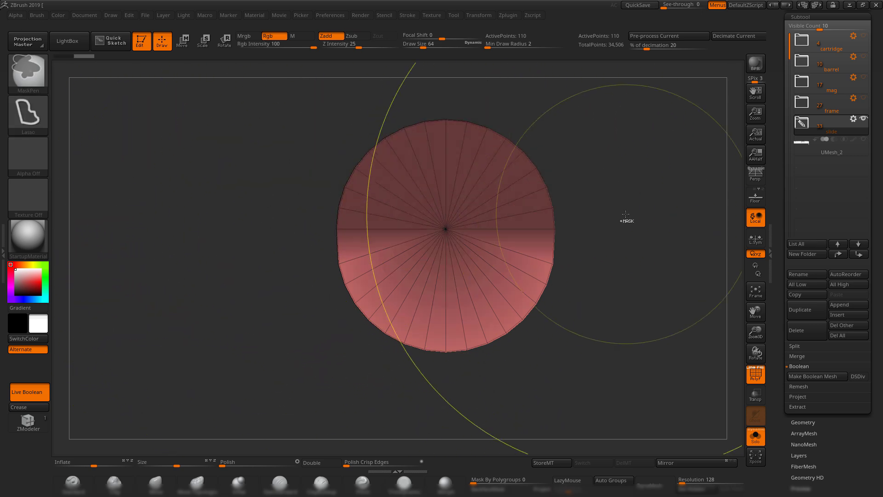
key("w")
left_click_drag(446, 290, 446, 304)
left_click_drag(619, 286, 624, 291, "ctrl")
left_click_drag(618, 286, 640, 273)
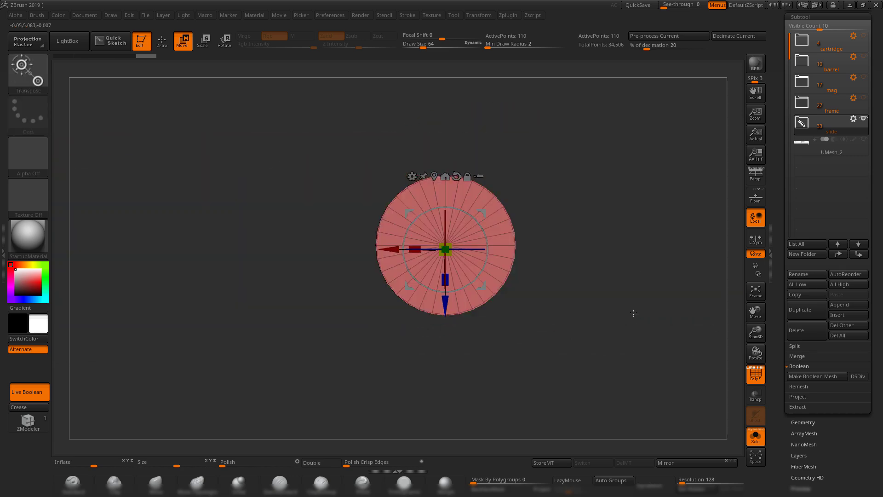
- End the pin's isolation and wireframe display, show the barrel folder, and move the pin slightly down to centre it in the bore
left_click_drag(632, 308, 598, 337)
key("shift+f")
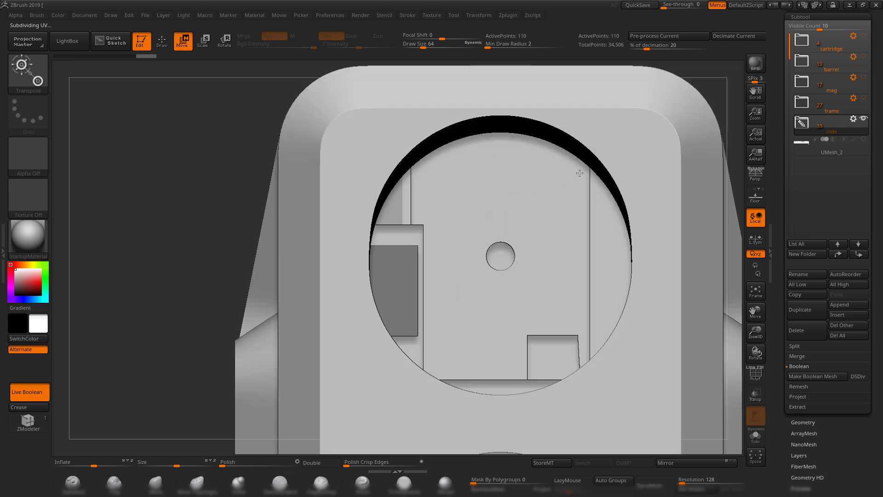
right_click_drag(579, 173, 603, 161, "ctrl")
left_click(863, 57)
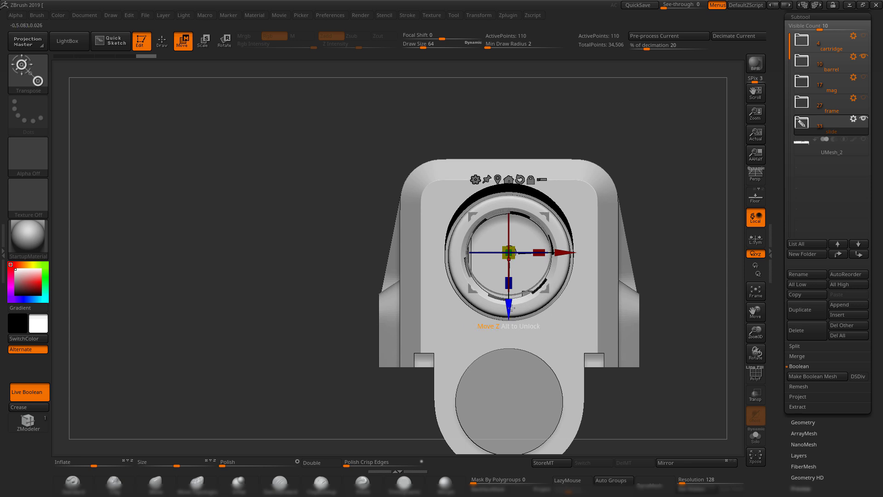
left_click_drag(511, 308, 511, 309)
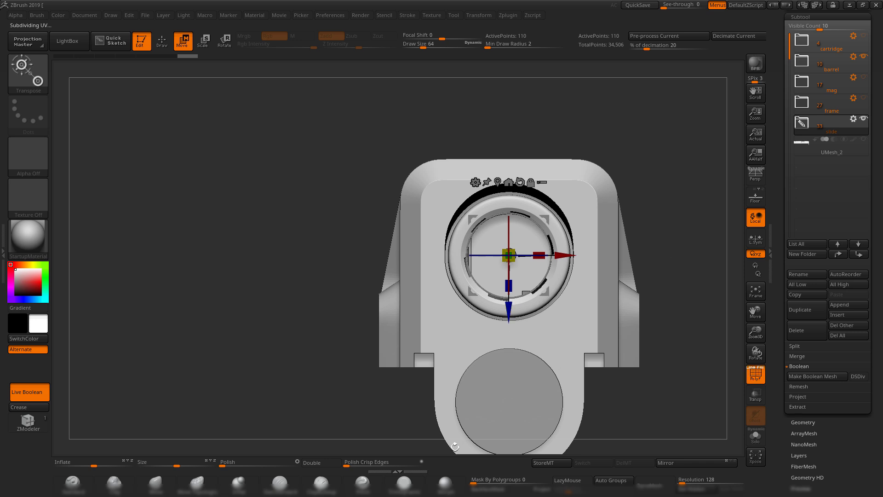
- Show the frame, mag and cartridge folders and examine the ejection port area on the assembled pistol
left_click(404, 483)
mouse_move(305, 244)
left_mouse_down("alt")
mouse_move(276, 165)
mouse_move(551, 192)
mouse_move(557, 181)
mouse_move(526, 155)
mouse_move(558, 134)
mouse_move(563, 199)
left_mouse_up("alt")
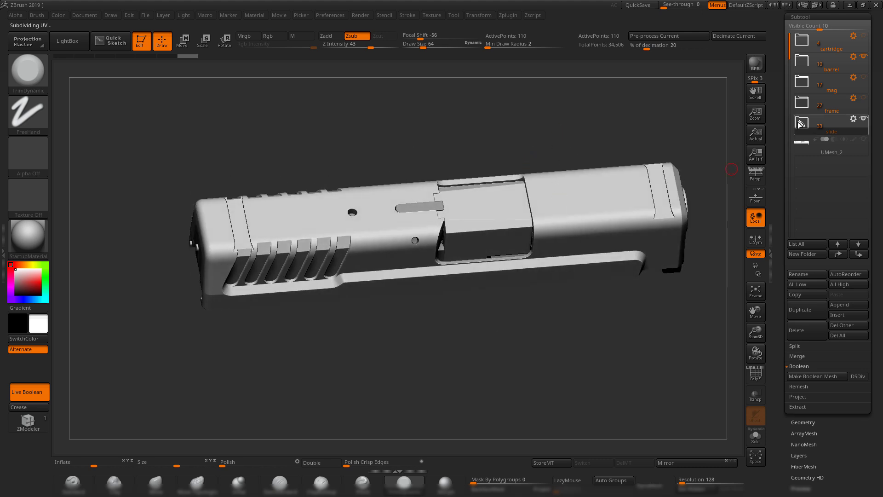
left_click(866, 98)
left_click(862, 77)
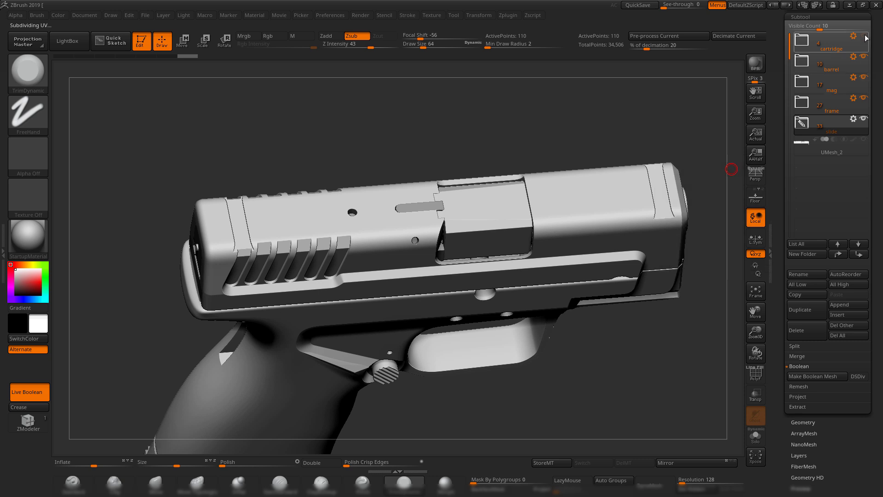
key("f")
left_click_drag(647, 276, 643, 155, "shift")
left_click_drag(715, 229, 492, 116, "alt")
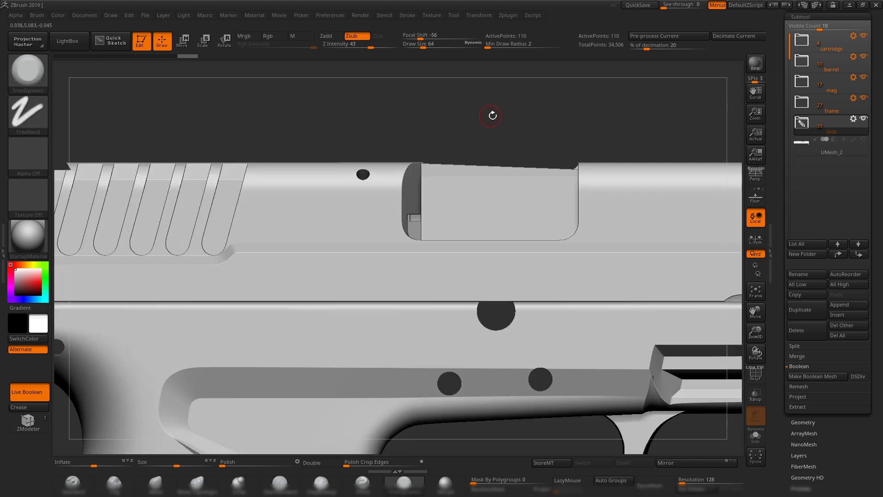
left_click_drag(478, 157, 433, 125)
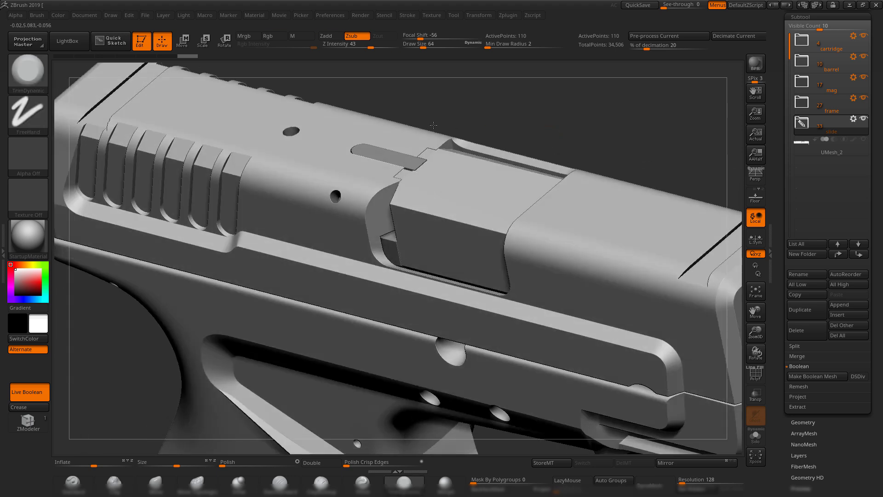
key("f")
mouse_move(502, 188)
left_mouse_down()
mouse_move(526, 312)
mouse_move(498, 308)
mouse_move(515, 170)
mouse_move(521, 284)
mouse_move(542, 303)
mouse_move(512, 300)
mouse_move(548, 231)
mouse_move(541, 240)
mouse_move(569, 278)
mouse_move(603, 231)
mouse_move(616, 233)
mouse_move(599, 238)
left_mouse_up()
- Switch to the reference image board and examine the side-view photo of the pistol's slide, frame, trigger guard and grip
key("alt+Tab")
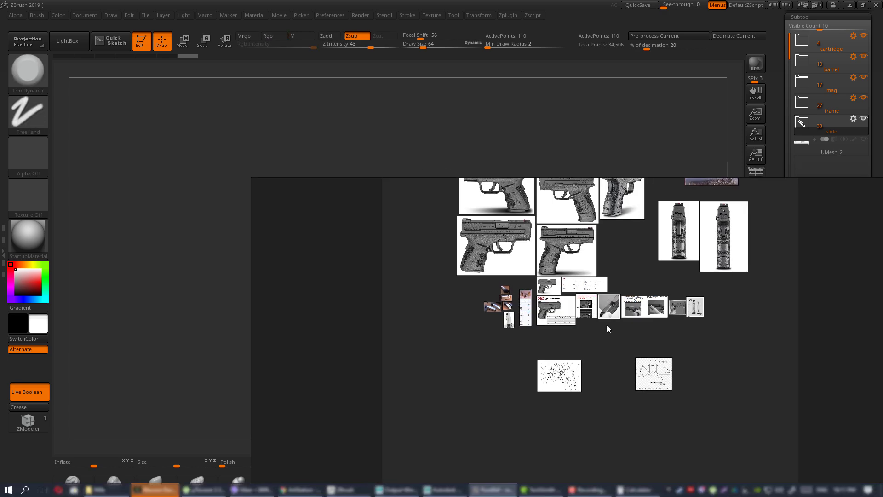
scroll(515, 238, "up", 5)
middle_click_drag(445, 225, 517, 343)
scroll(450, 294, "up", 2)
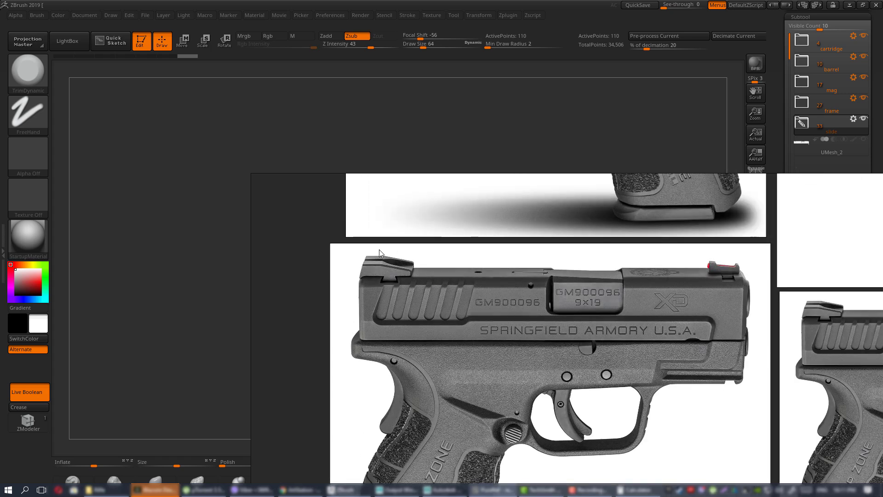
middle_click_drag(639, 263, 557, 253)
middle_click_drag(452, 361, 520, 279)
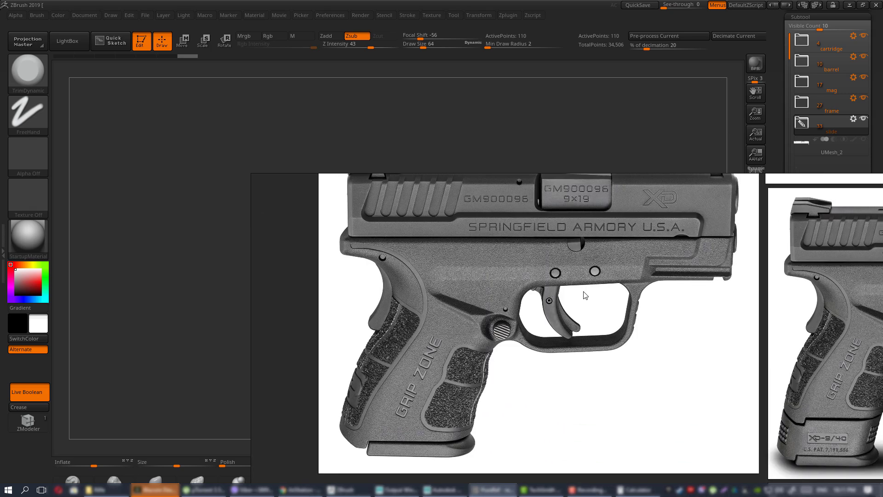
middle_click_drag(555, 292, 538, 324)
middle_click_drag(482, 273, 483, 304)
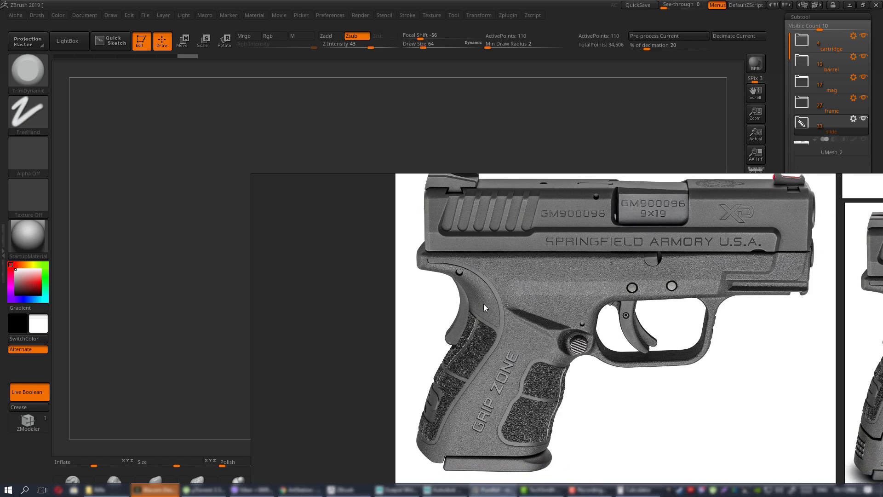
middle_click_drag(539, 327, 495, 374)
scroll(534, 313, "down", 2)
middle_click_drag(655, 275, 430, 294)
right_click_drag(406, 297, 882, 156)
- Return to ZBrush and save the pistol tool as a ZTL file
mouse_move(566, 269)
left_mouse_down()
mouse_move(555, 271)
mouse_move(619, 256)
mouse_move(657, 261)
mouse_move(644, 302)
mouse_move(631, 287)
mouse_move(622, 304)
mouse_move(632, 239)
mouse_move(654, 298)
mouse_move(591, 274)
mouse_move(733, 152)
left_mouse_up()
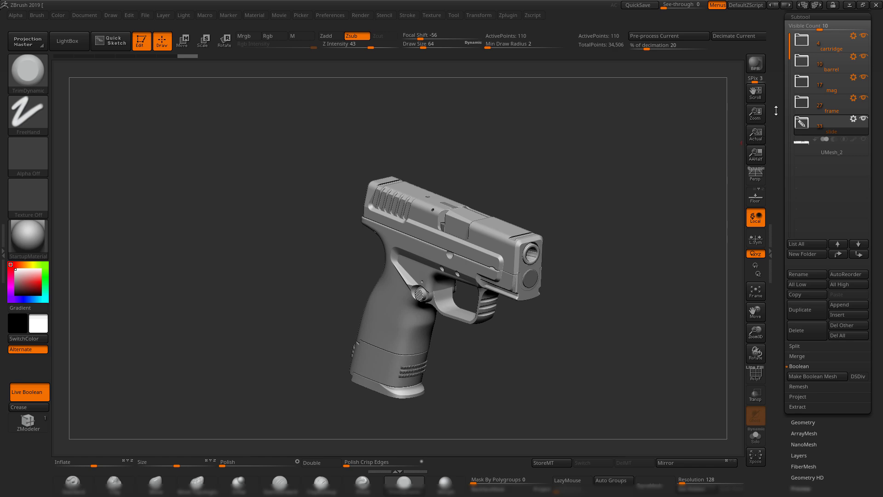
left_click_drag(776, 111, 776, 313)
left_click(847, 30)
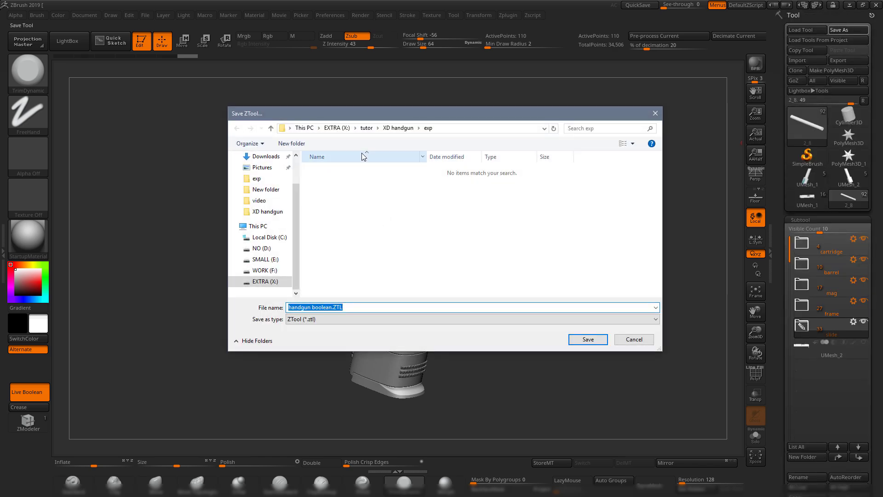